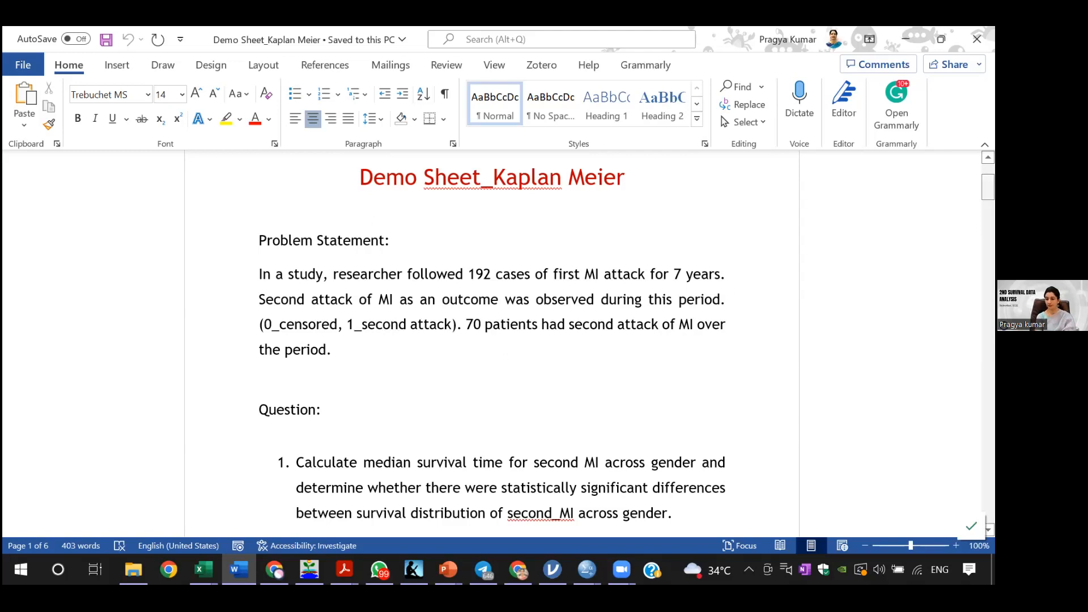
Read the problem statement and the three survival-time questions in the Kaplan Meier demo sheet
left_click_drag(987, 187, 987, 195)
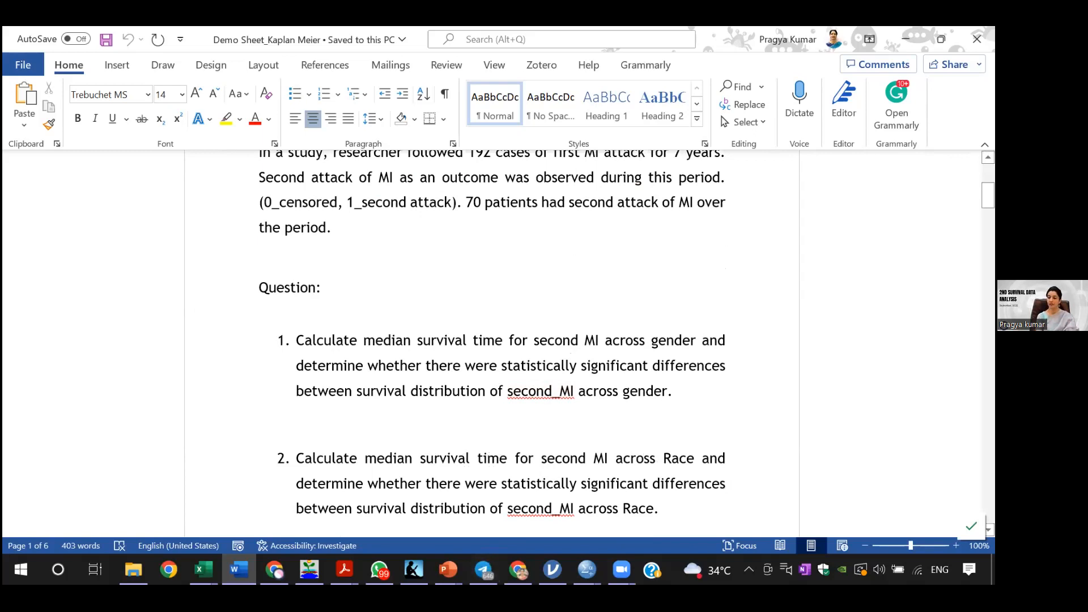
scroll(492, 340, "down", 3)
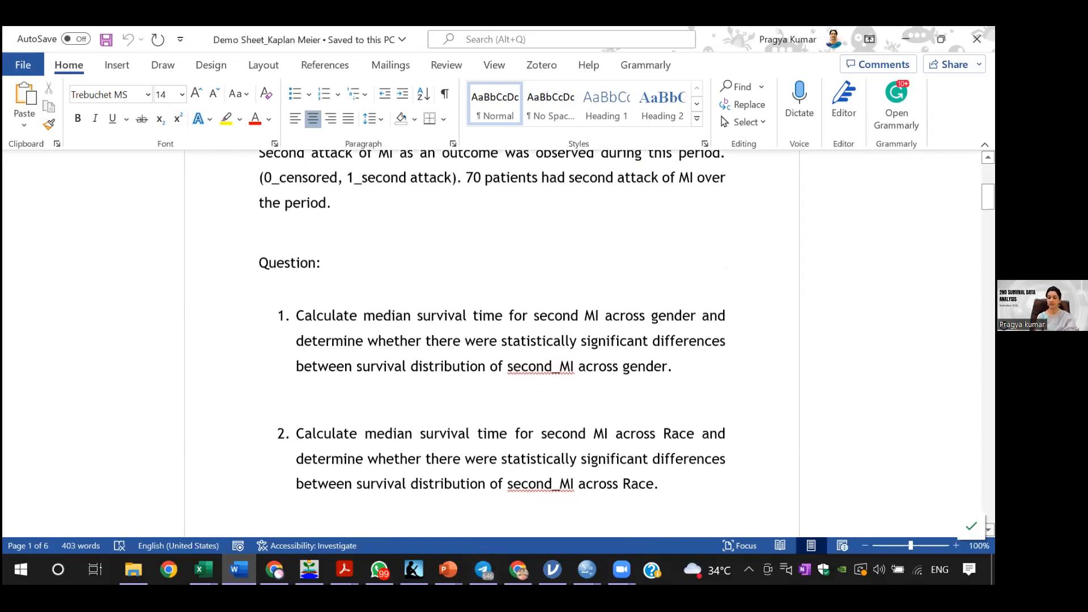
scroll(695, 423, "down", 2)
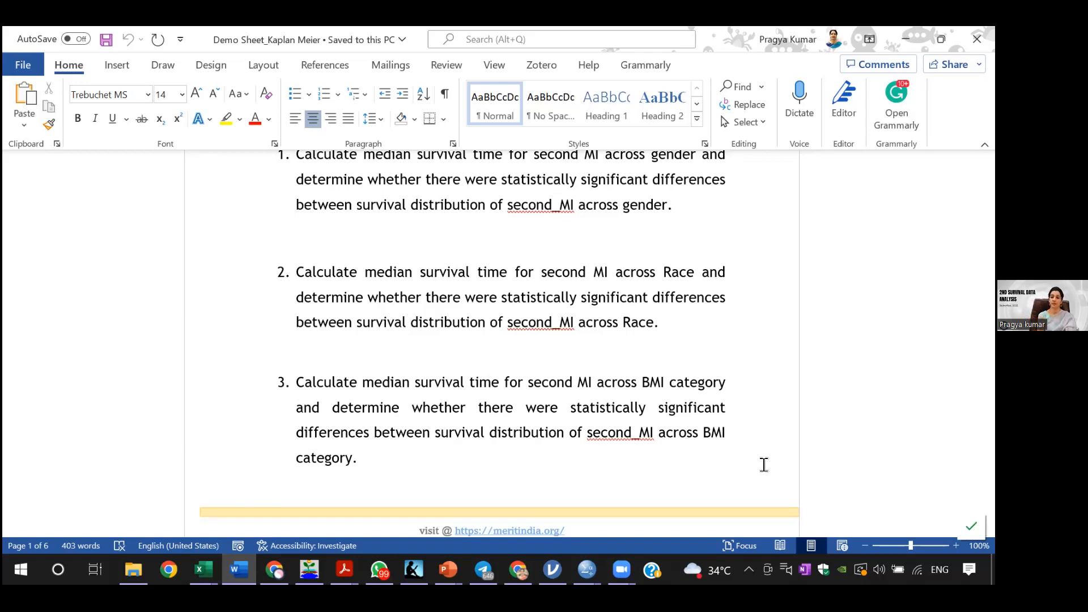
Switch to the Survival_Demo dataset in SPSS and examine the FU_Status coding by temporarily showing value labels
mouse_move(587, 569)
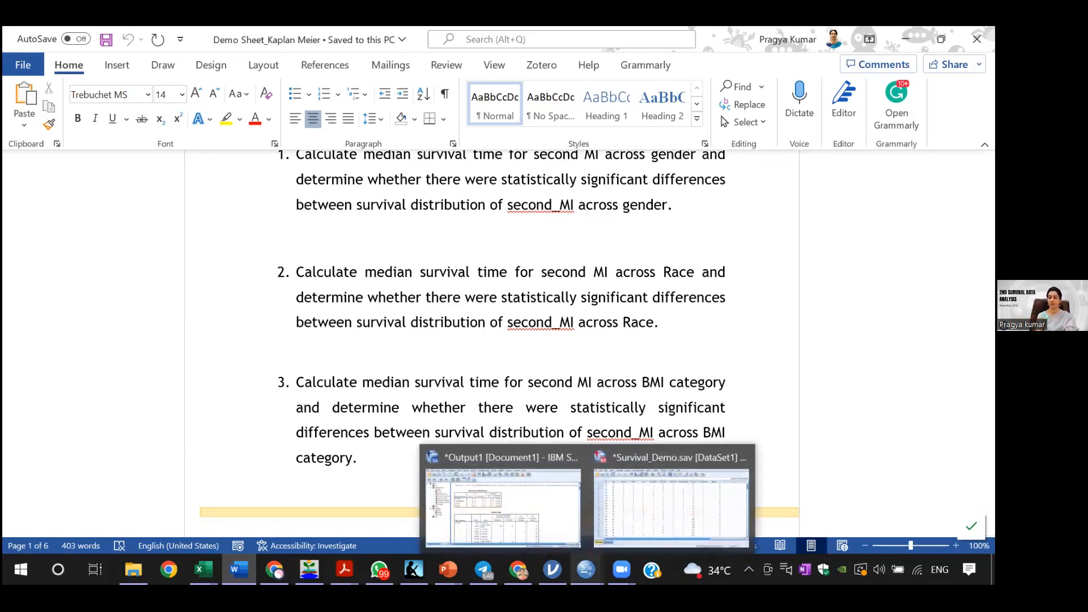
left_click(611, 527)
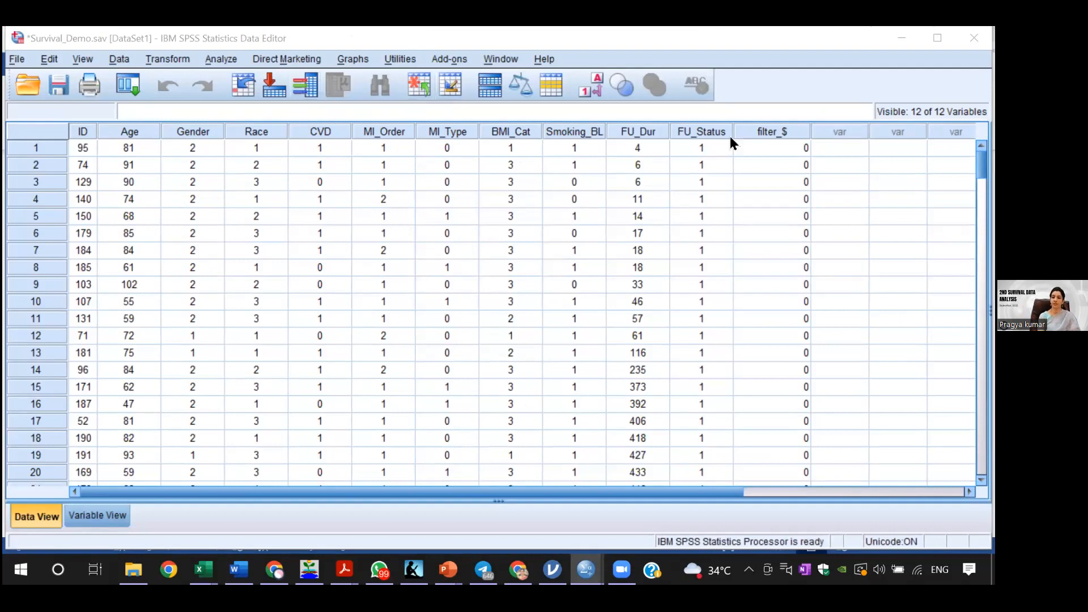
left_click(691, 126)
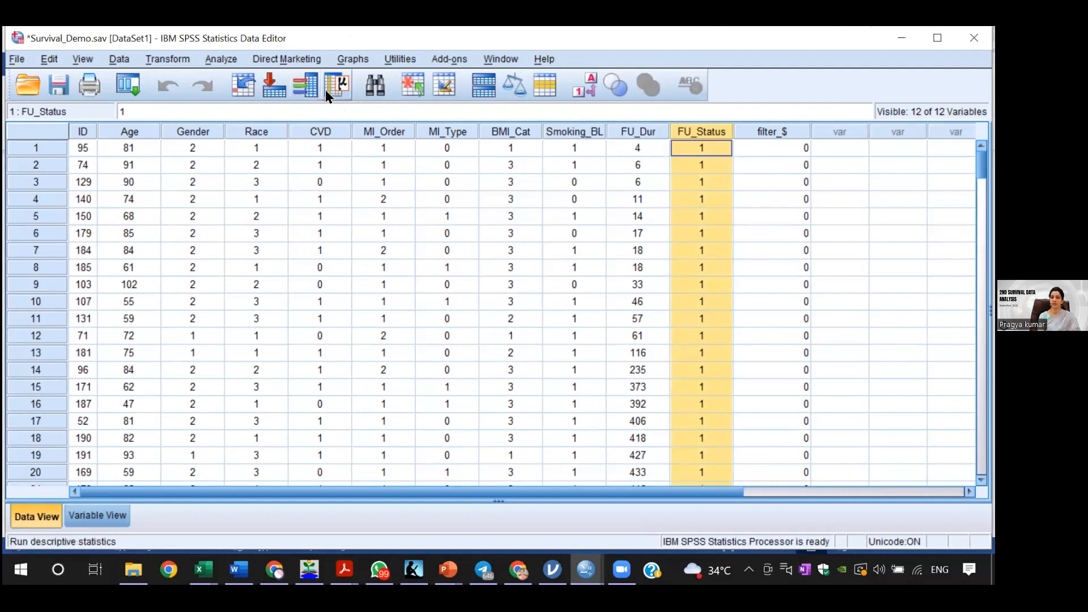
left_click(582, 80)
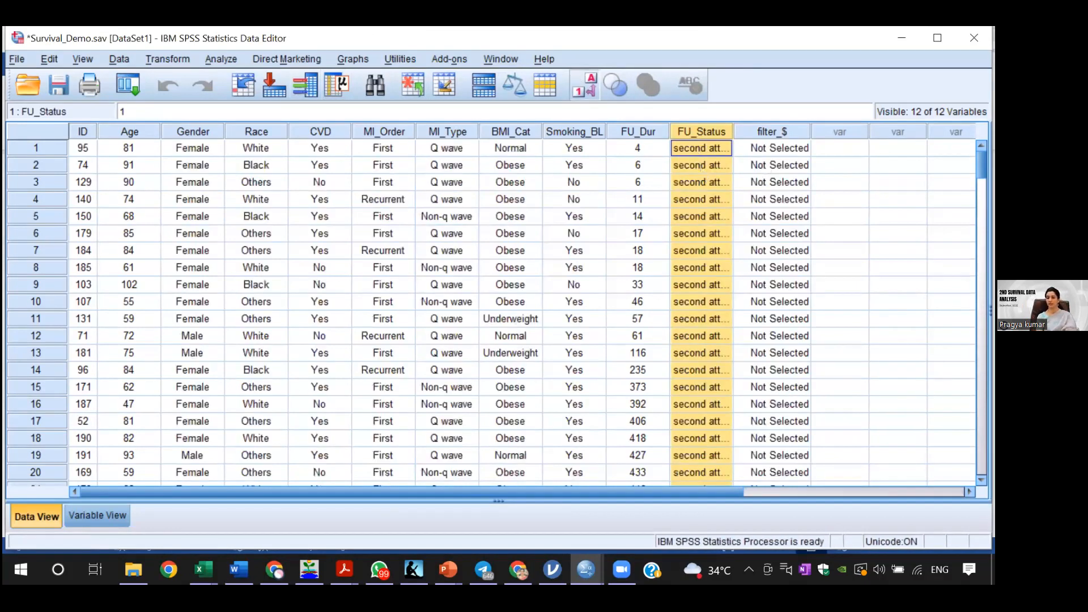
scroll(497, 313, "down", 14)
scroll(713, 255, "down", 12)
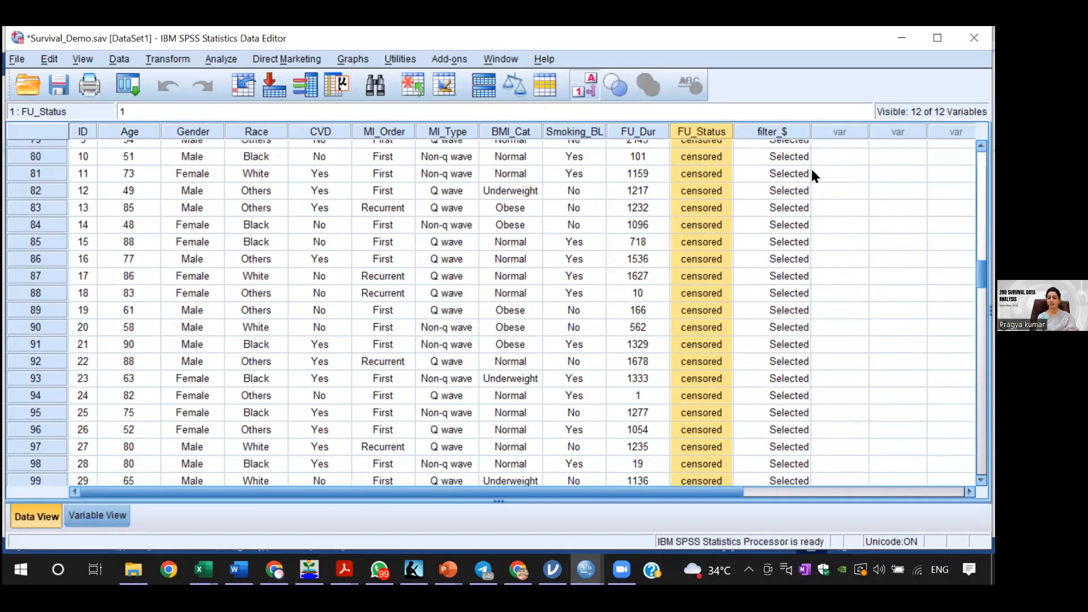
left_click(589, 85)
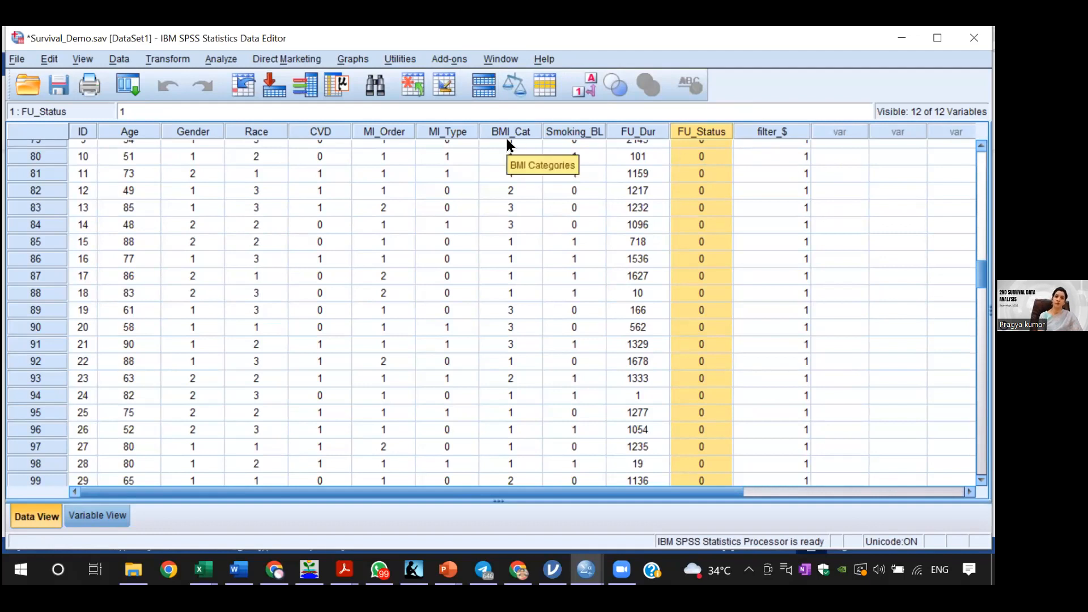
left_click(897, 242)
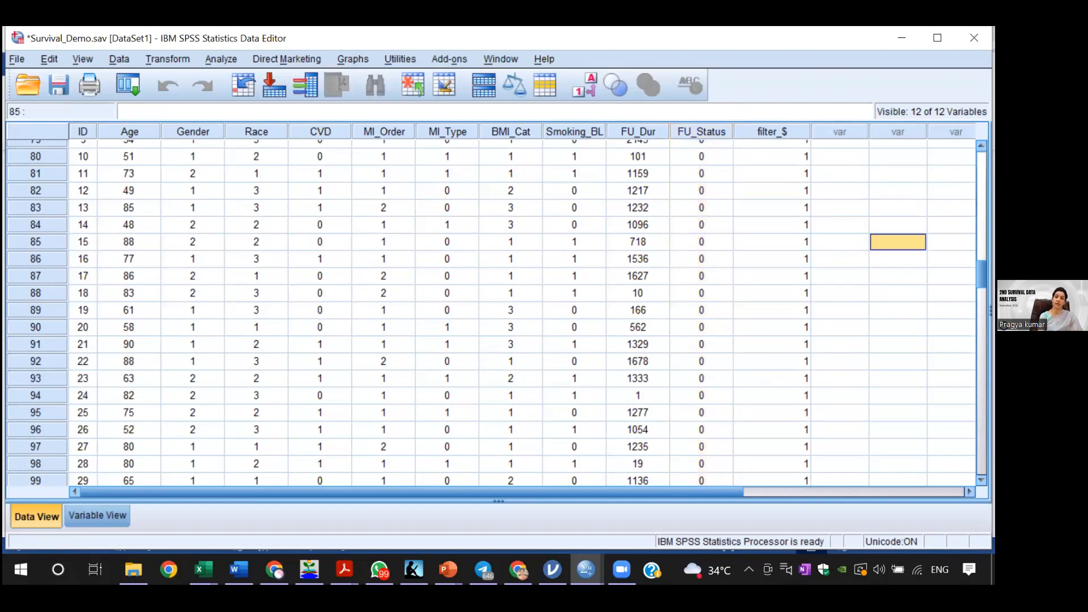
Filter the dataset to cases that satisfy FU_Status=0, filtering out the unselected cases
left_click(89, 59)
left_click(44, 56)
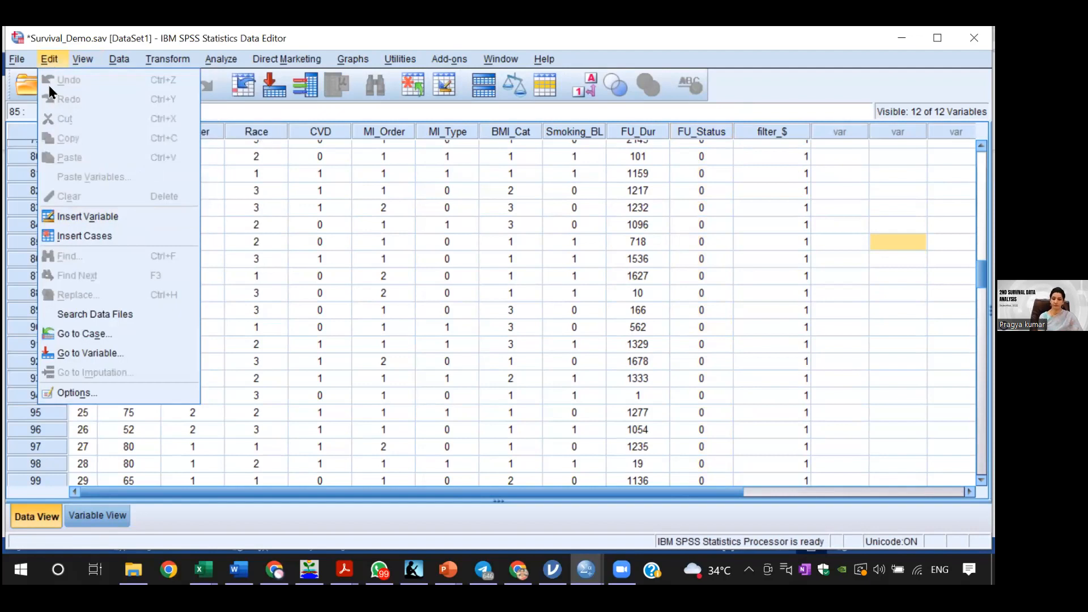
left_click(17, 59)
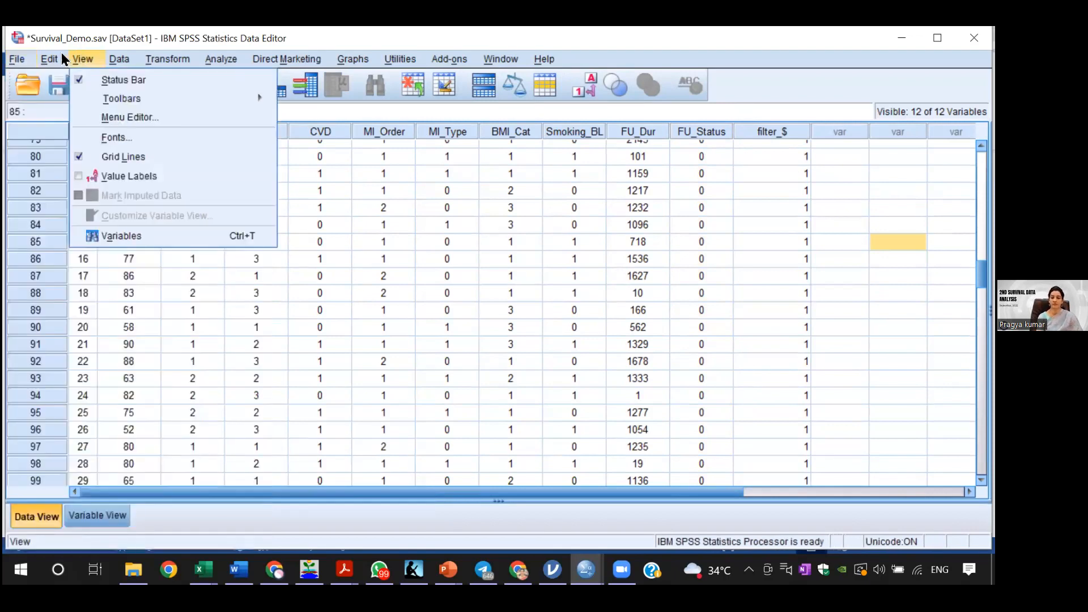
left_click(135, 59)
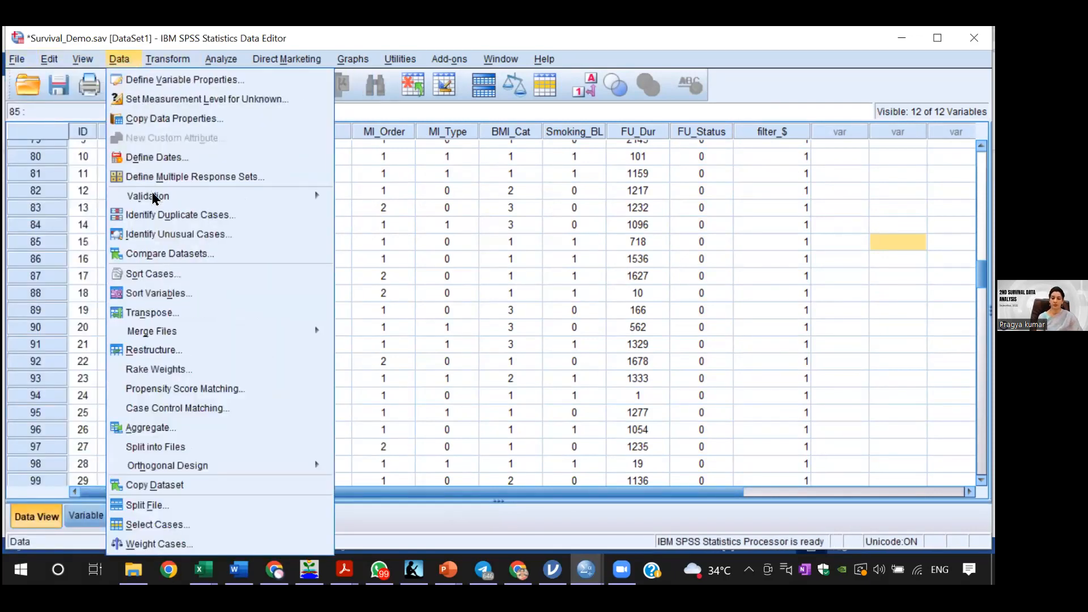
left_click(151, 518)
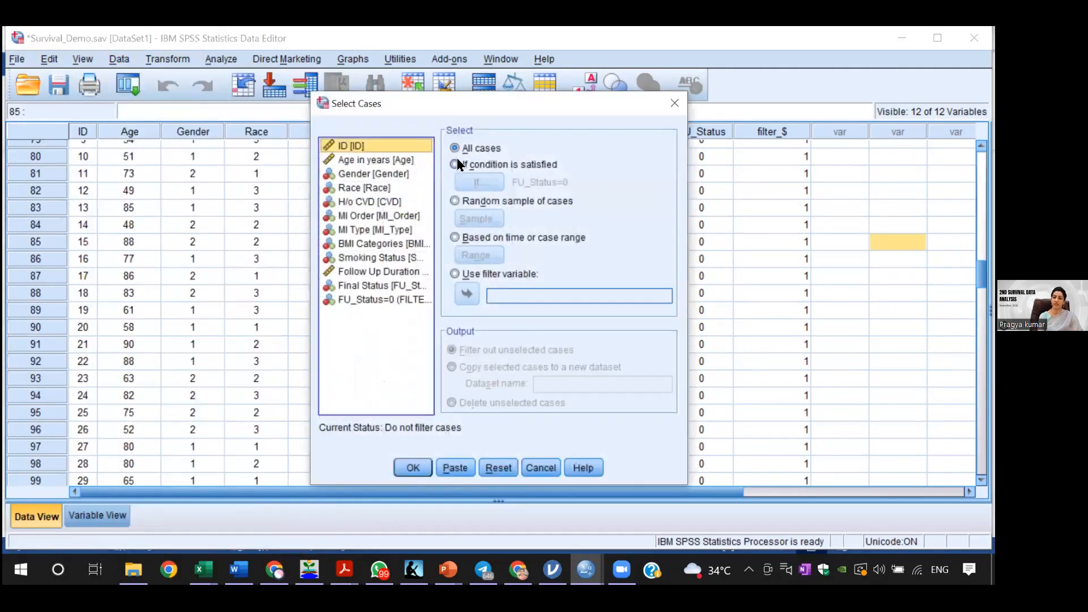
left_click(458, 161)
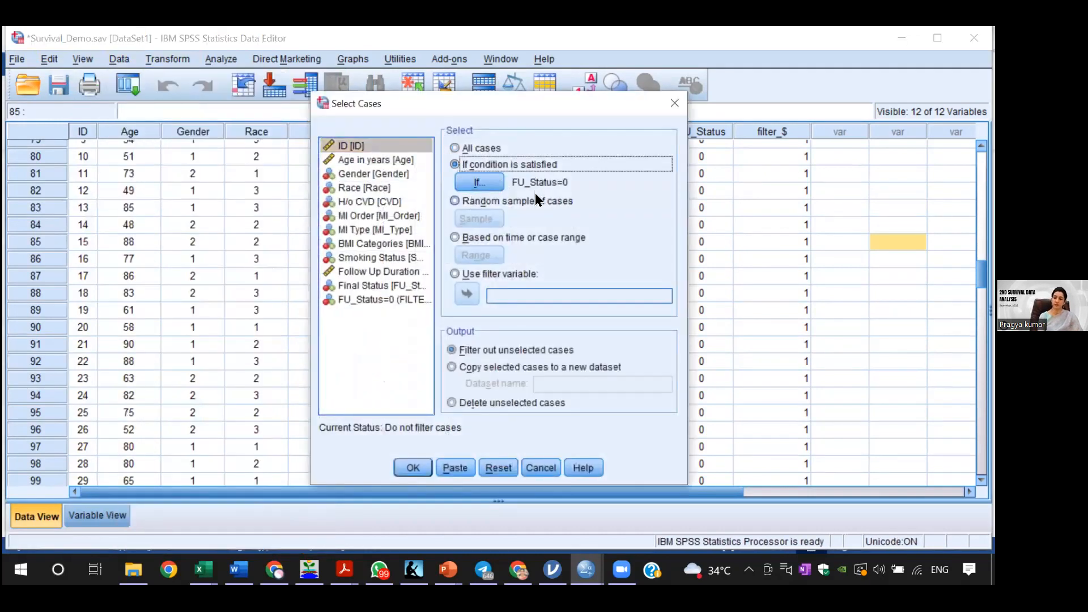
left_click(479, 182)
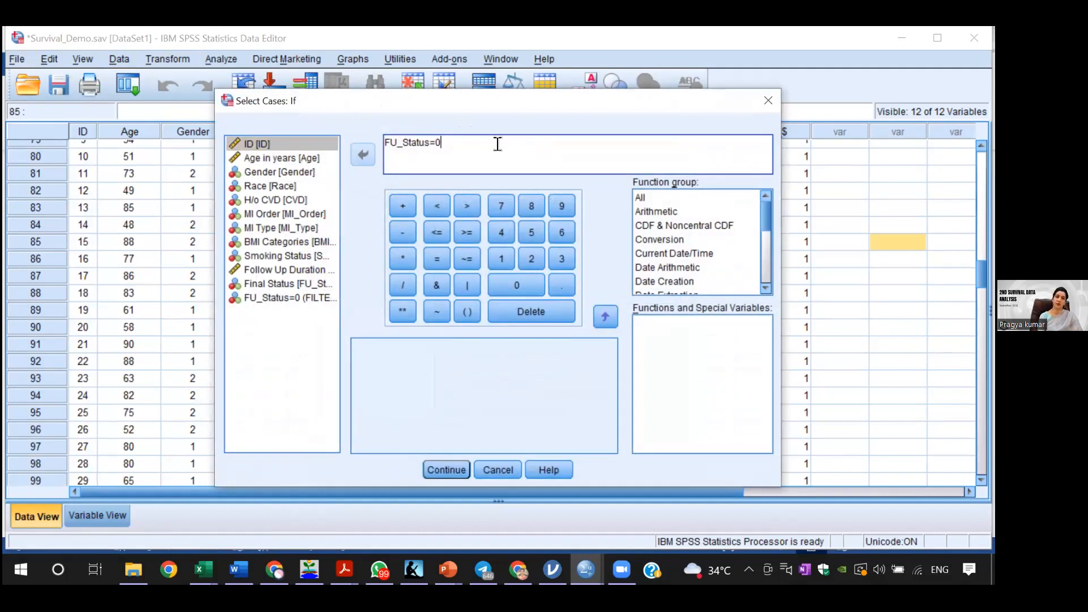
left_click(446, 470)
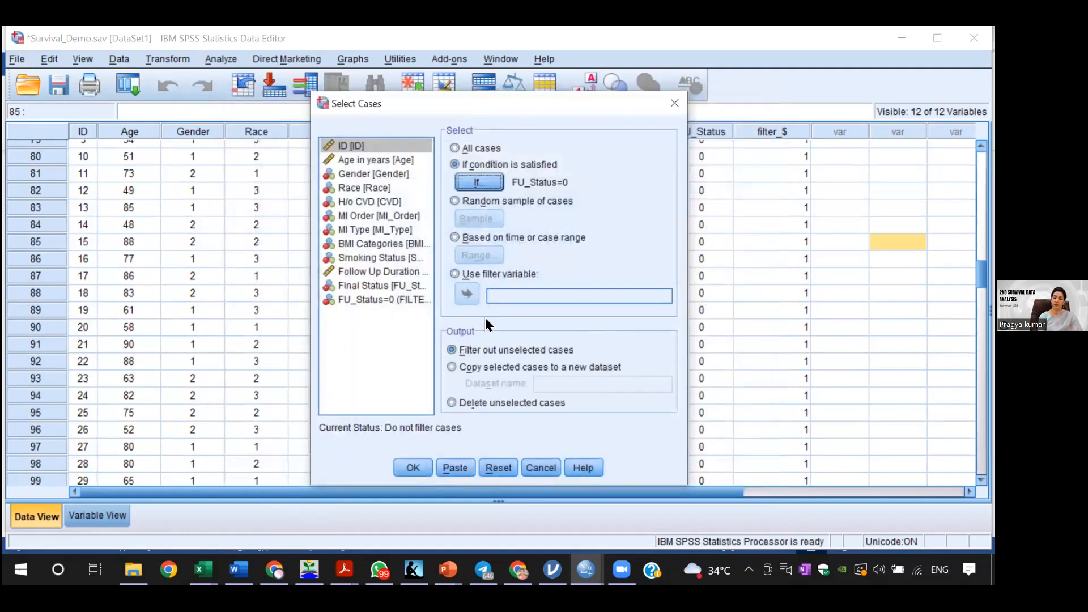
left_click(413, 468)
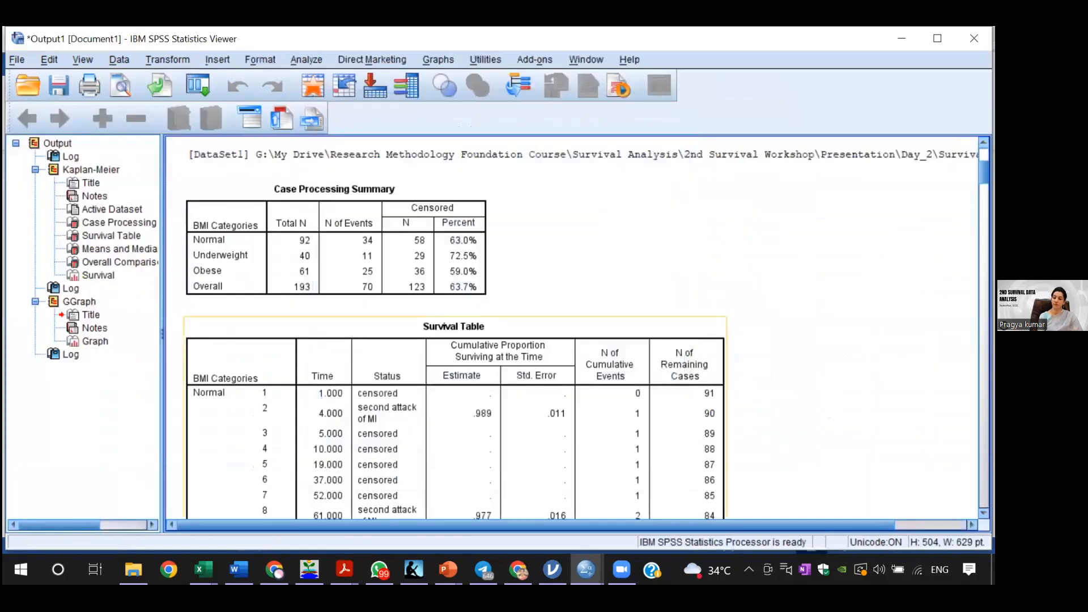
Return to the Survival_Demo data and check which cases the filter excludes
mouse_move(585, 570)
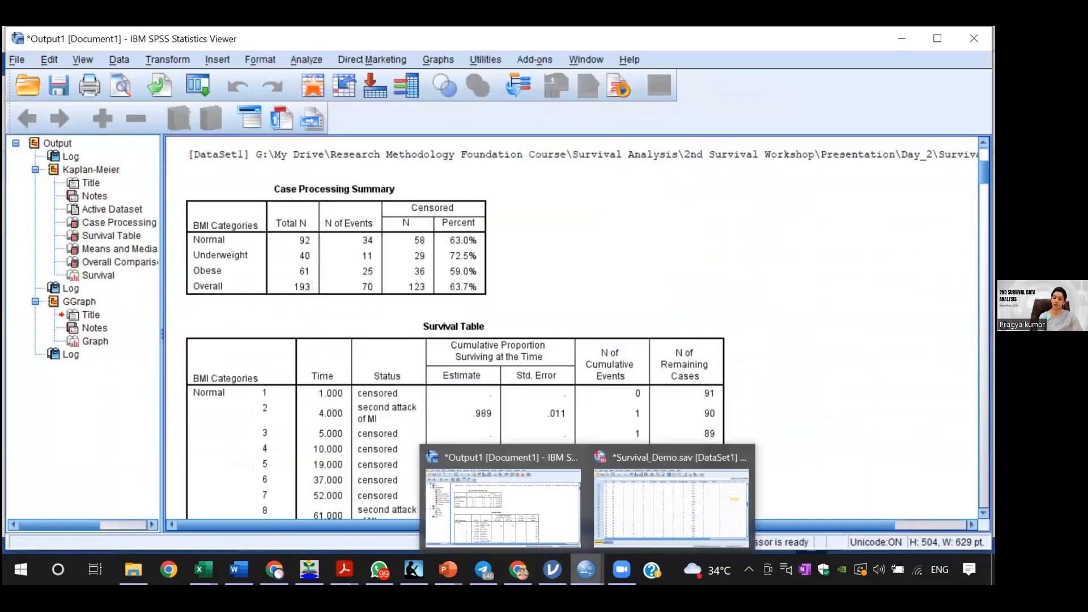
left_click(623, 502)
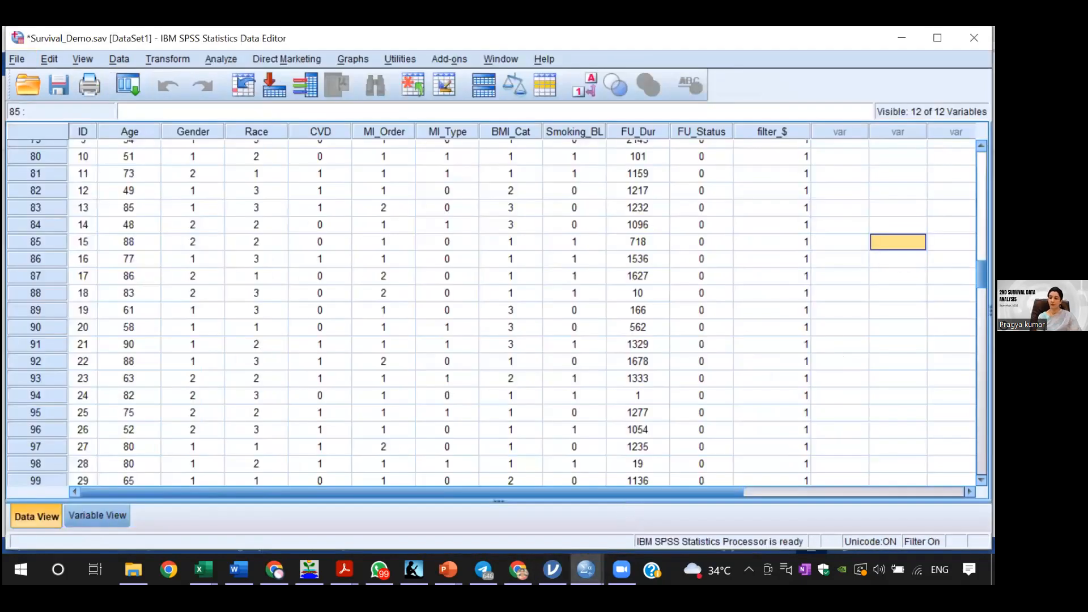
scroll(354, 331, "up", 7)
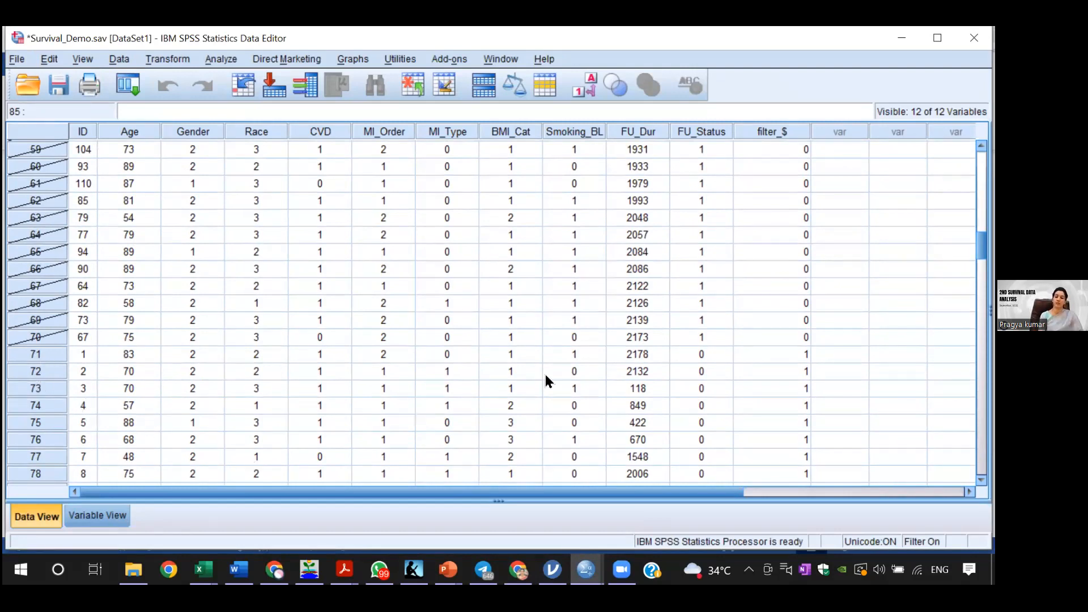
Generate a scatter plot of Gender against Follow Up Duration (days) with the Chart Builder
left_click(354, 60)
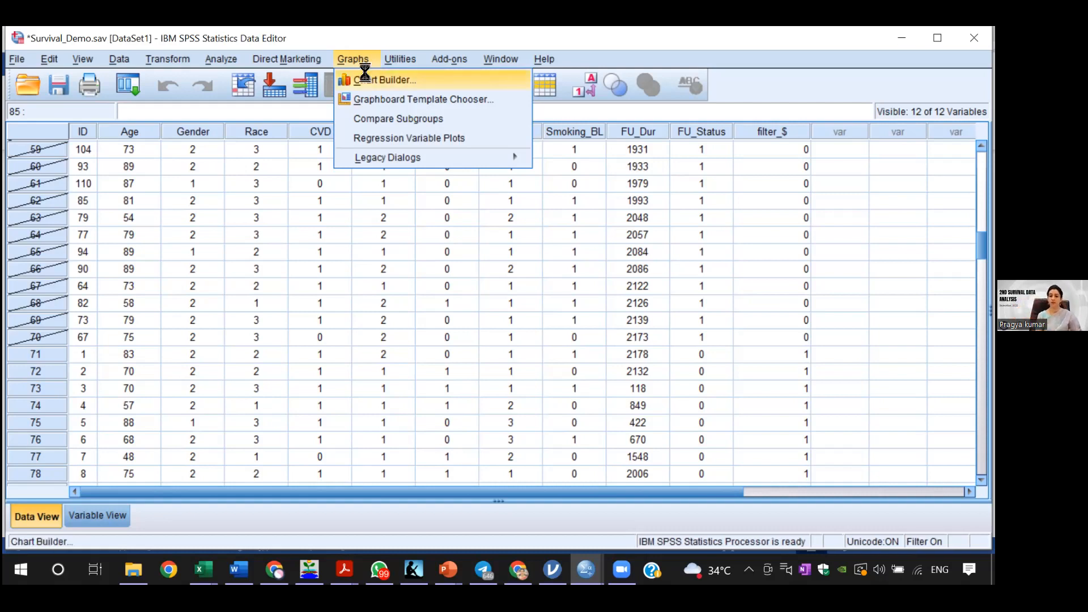
left_click(364, 76)
left_click(455, 367)
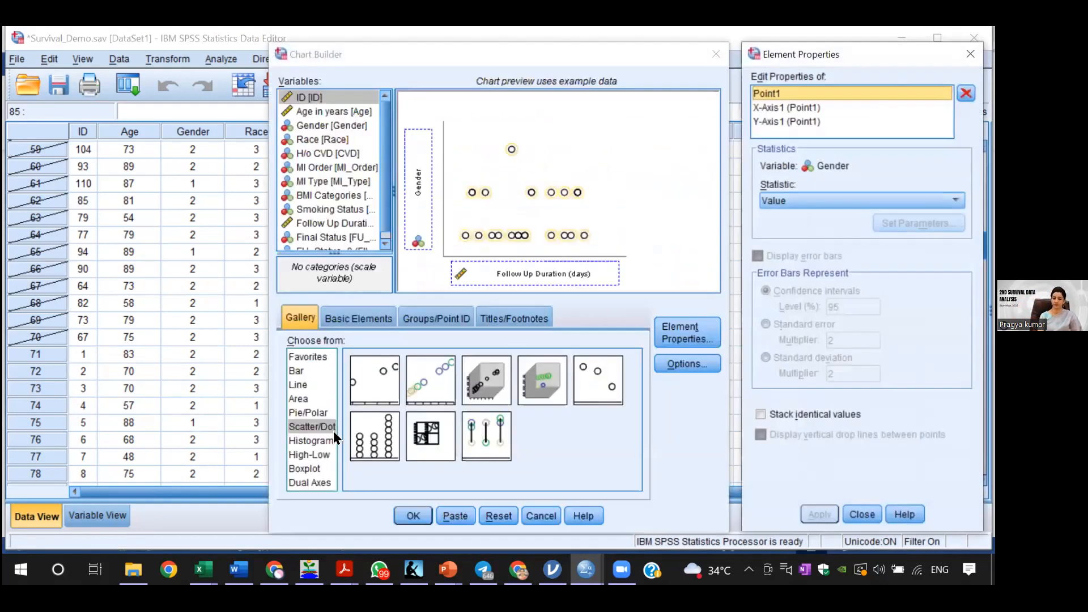
left_click(315, 423)
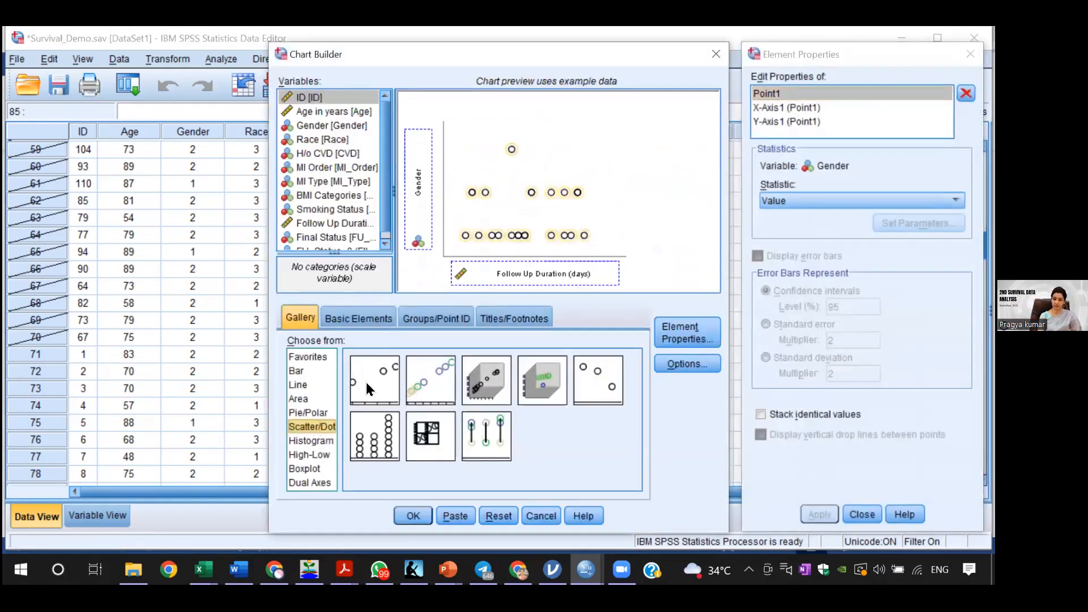
left_click(412, 515)
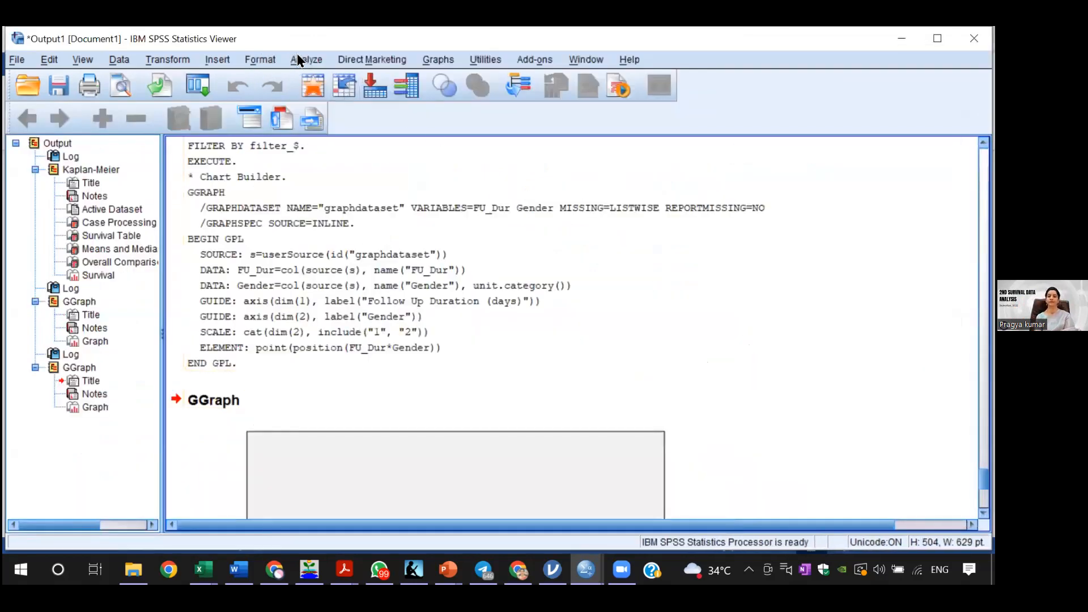
Reopen the Chart Builder, clear its previous setup and start a new simple scatter chart
left_click(438, 59)
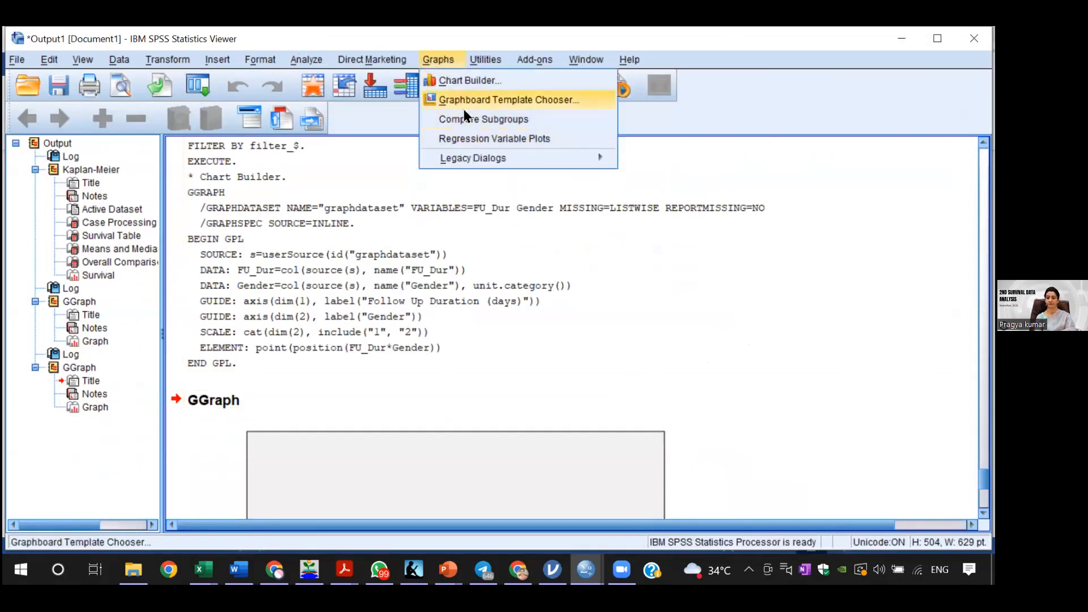
left_click(469, 81)
left_click(433, 371)
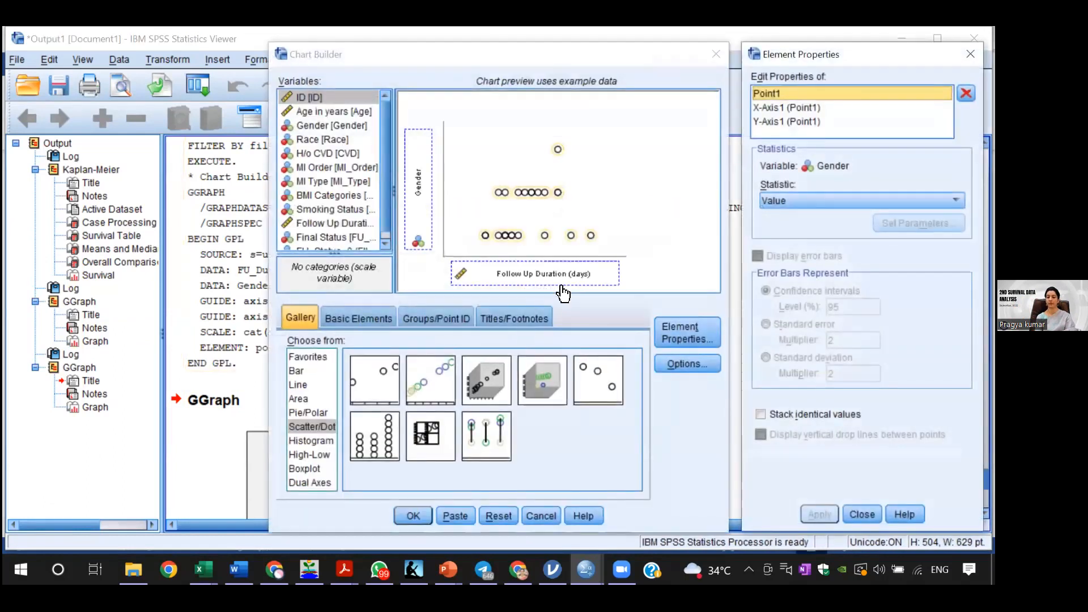
left_click(499, 516)
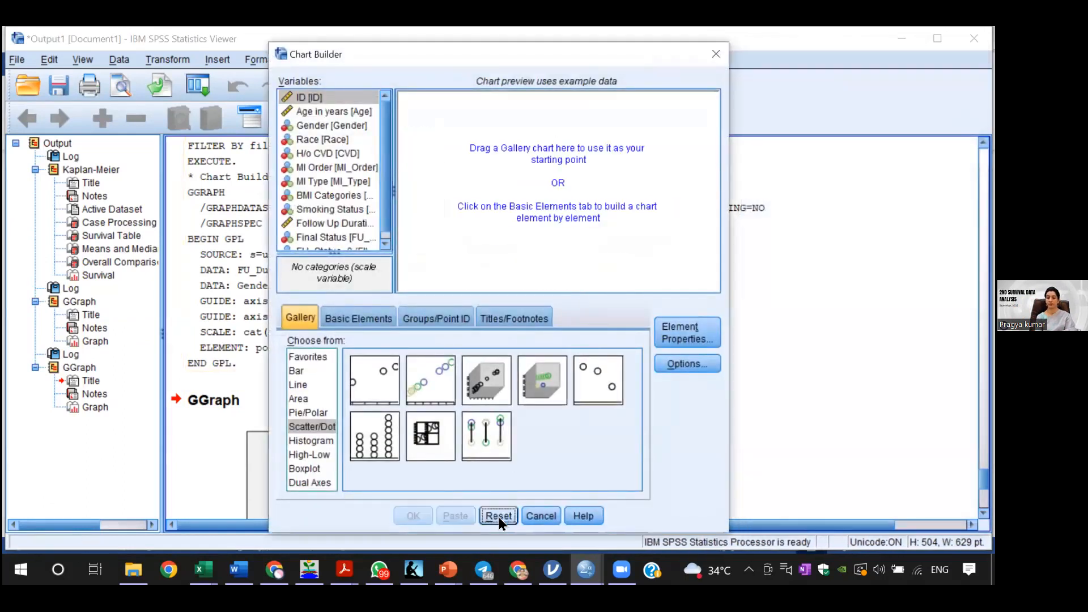
left_click(326, 427)
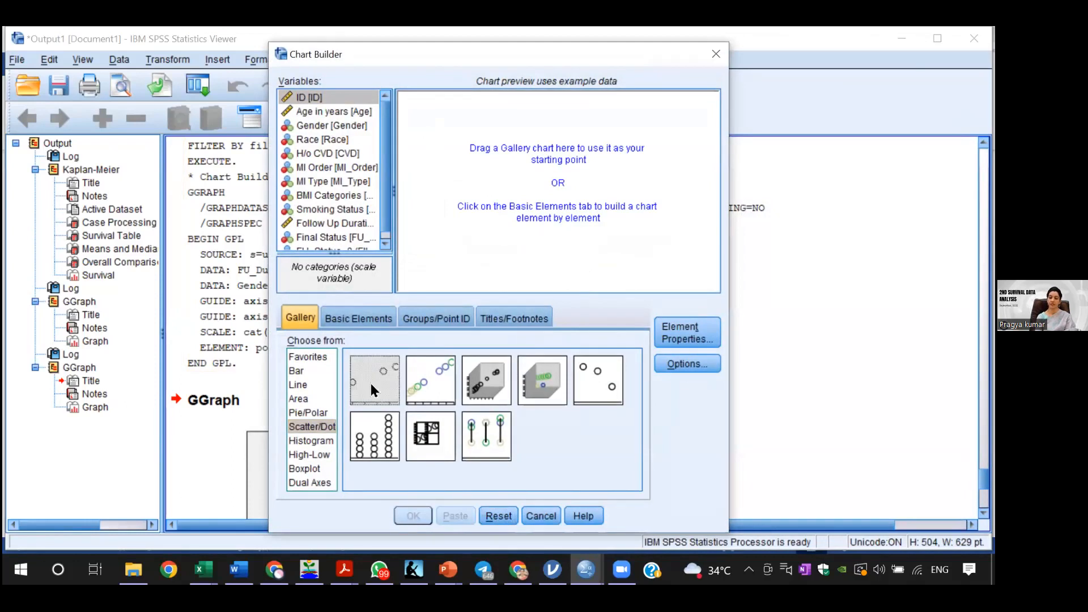
left_click(311, 426)
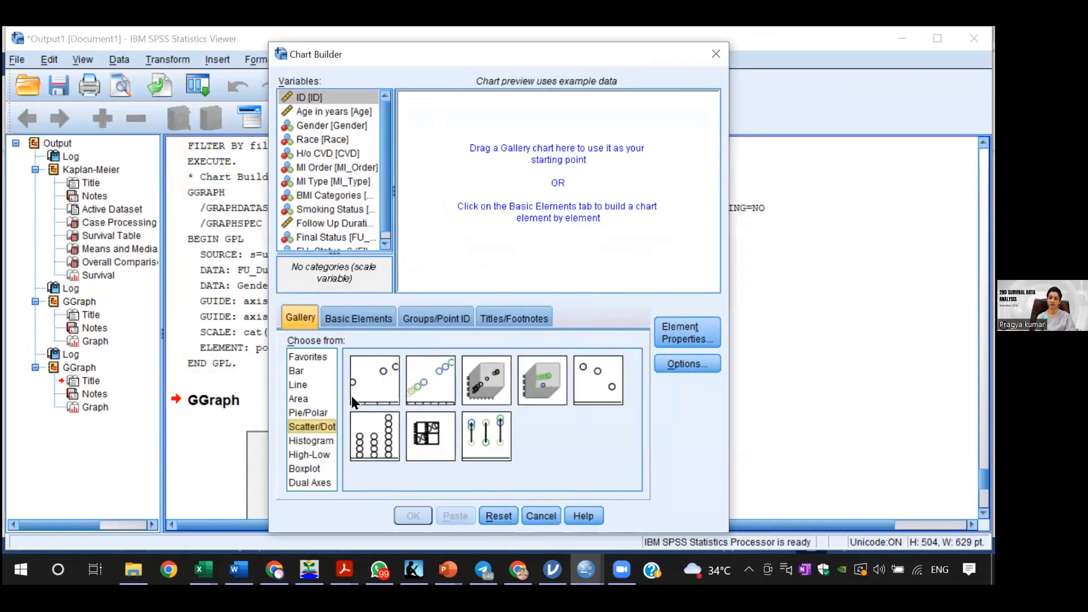
left_click(352, 392)
left_click(321, 425)
left_click(382, 366)
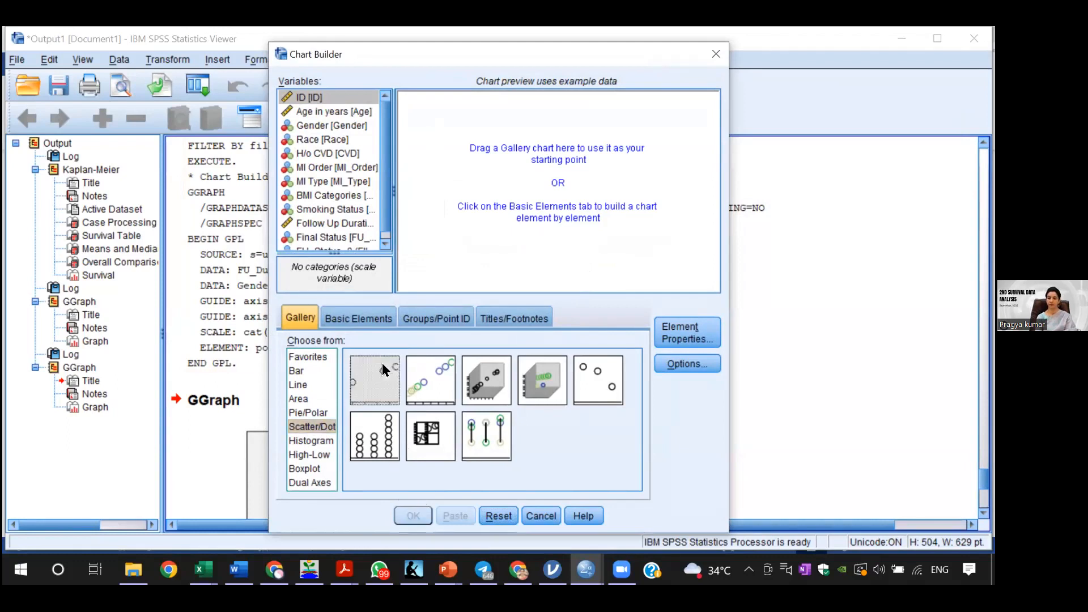
double_click(366, 395)
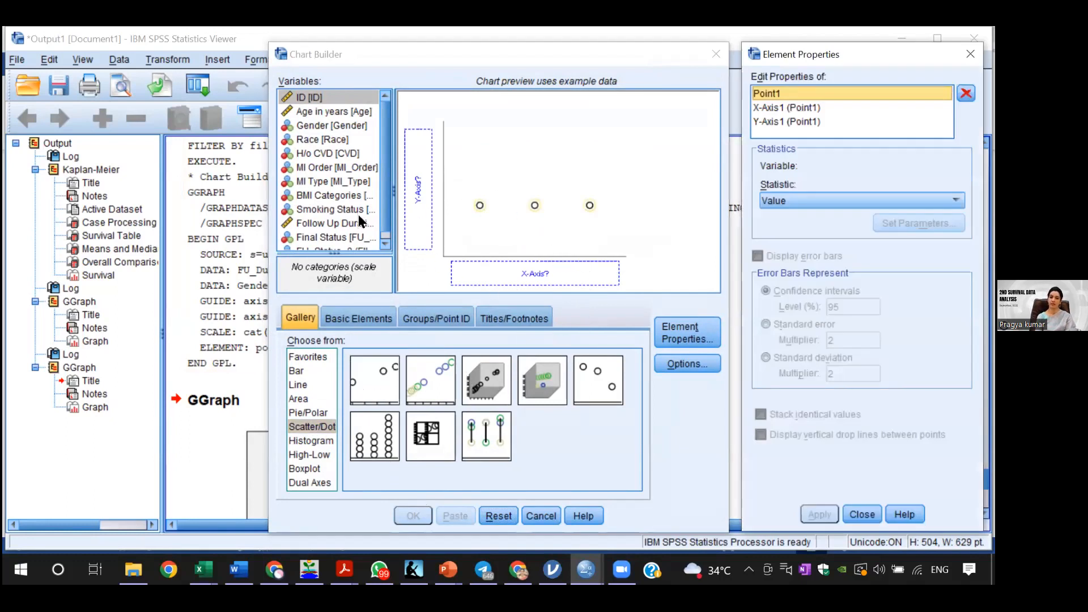
Generate the scatter plot with Follow Up Duration (days) on the X-axis and Gender on the Y-axis
left_click_drag(384, 223, 533, 271)
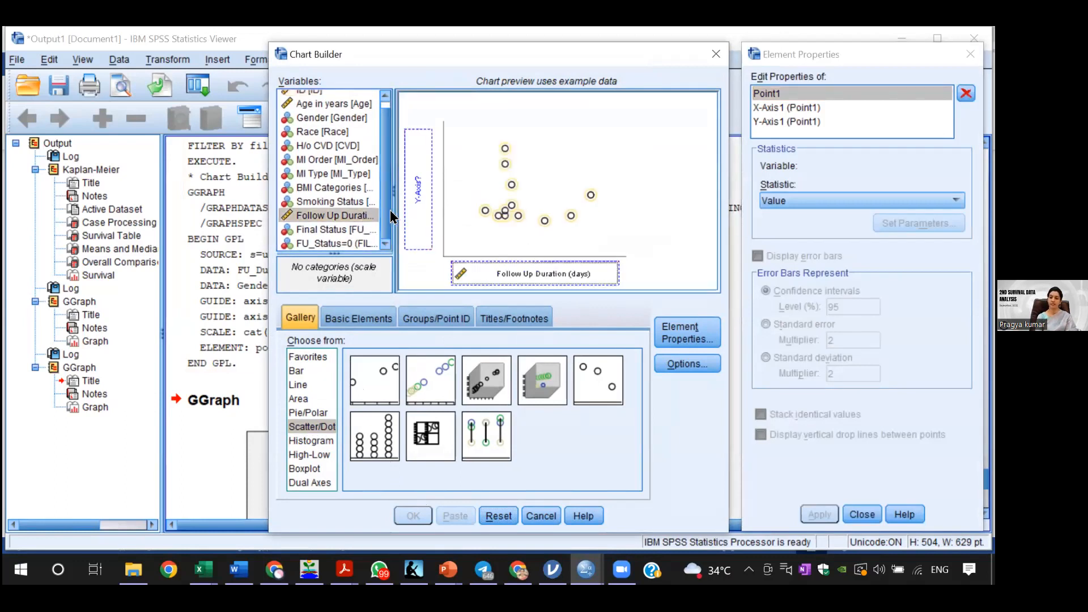
left_click_drag(386, 214, 384, 209)
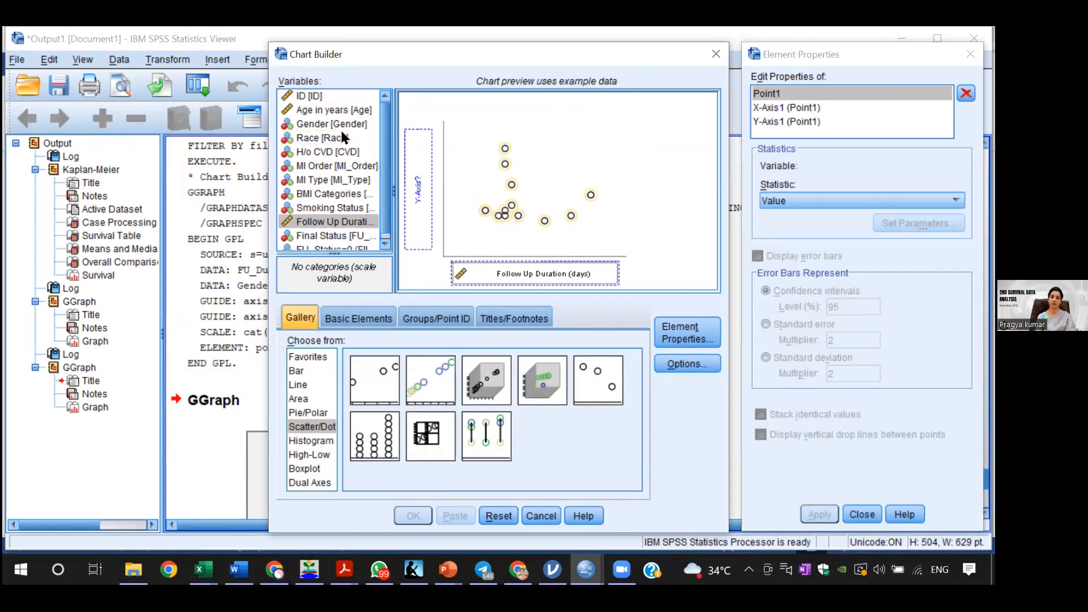
left_click_drag(339, 124, 411, 171)
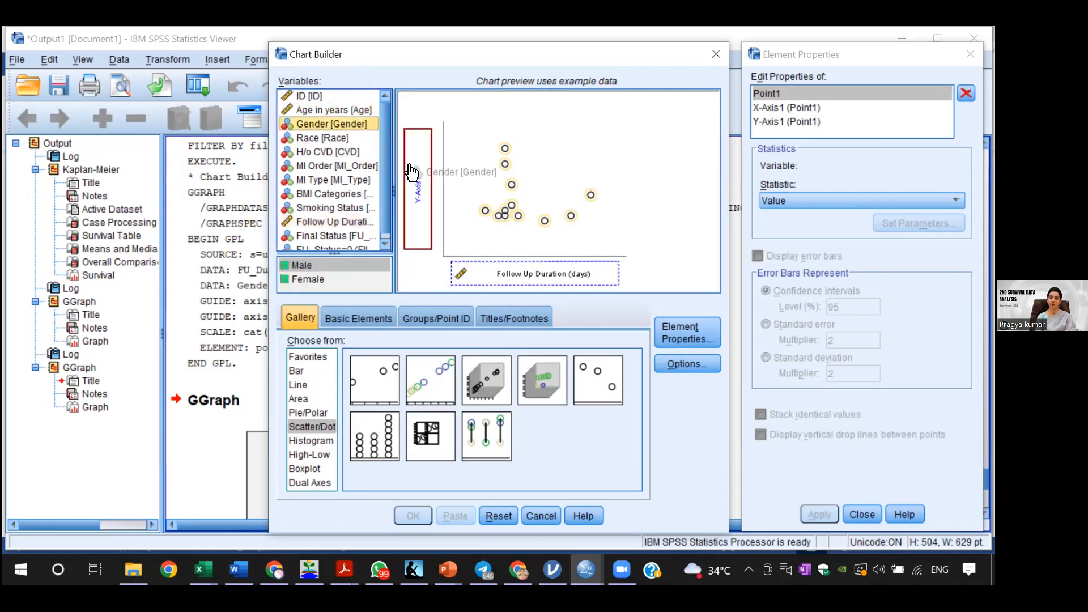
left_click_drag(412, 171, 414, 173)
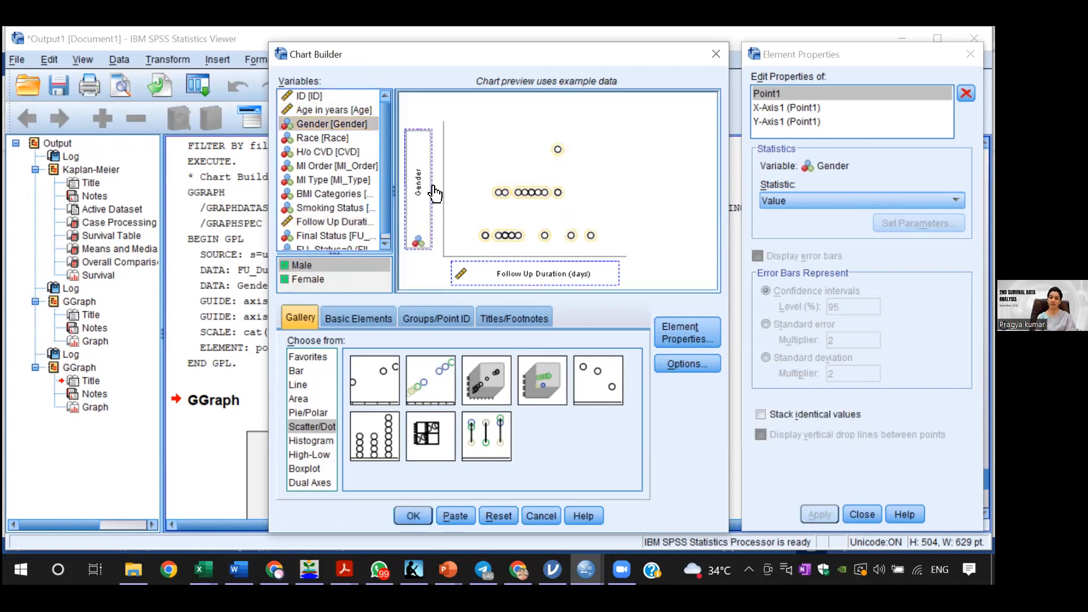
left_click(425, 513)
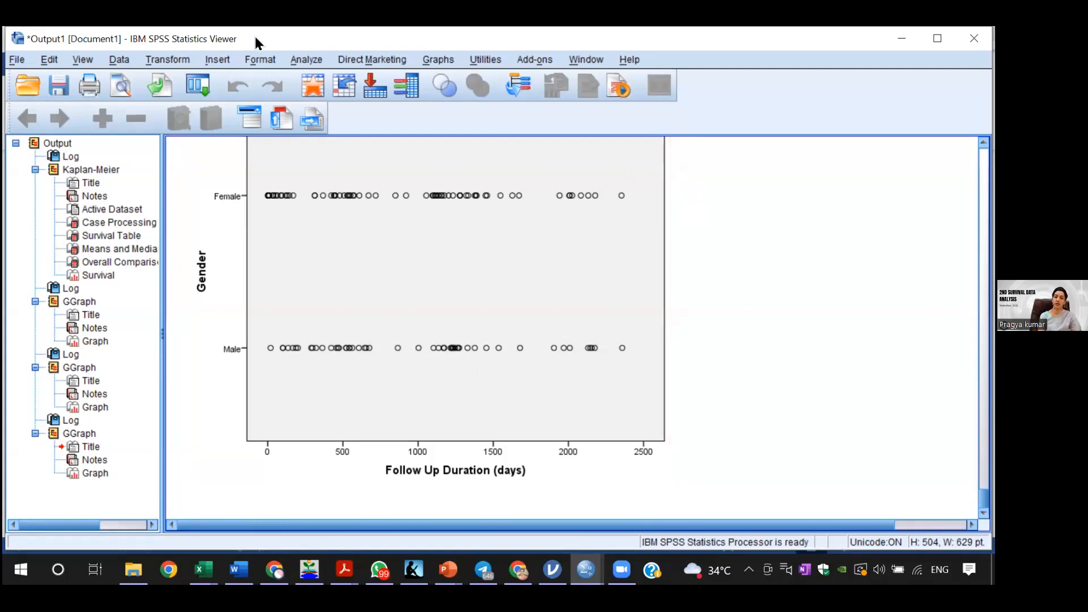
Turn off the case filter in the Survival_Demo data by selecting all cases, and return to the data
left_click(305, 56)
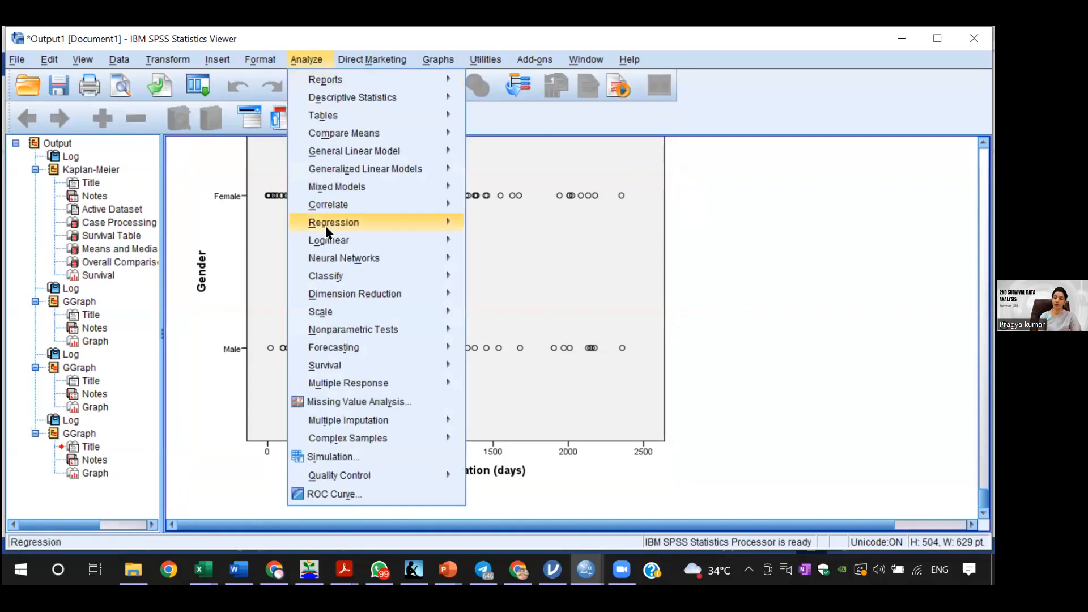
left_click(826, 287)
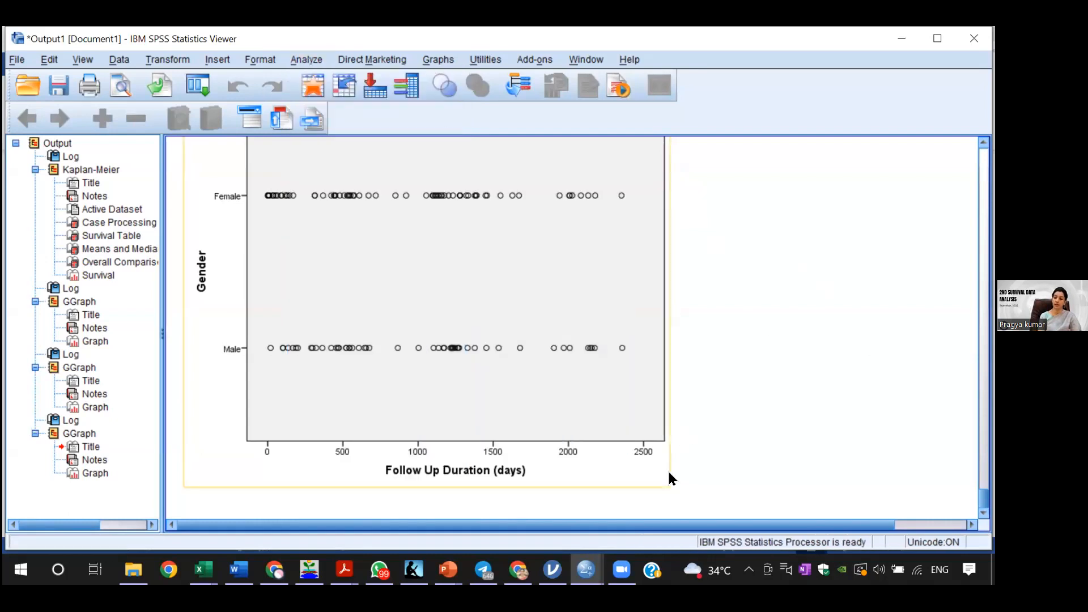
mouse_move(587, 569)
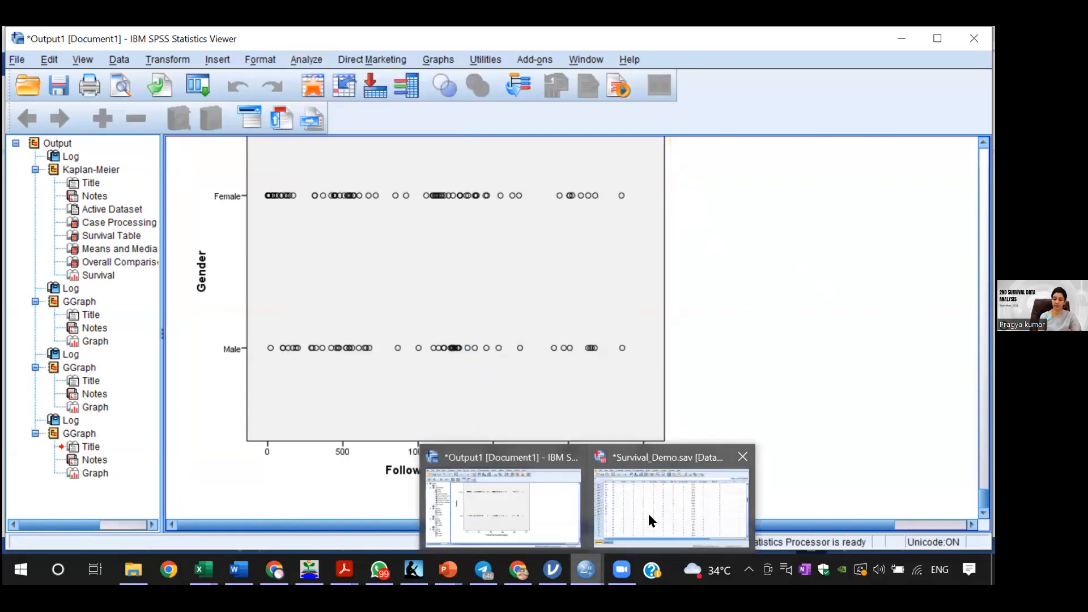
left_click(669, 510)
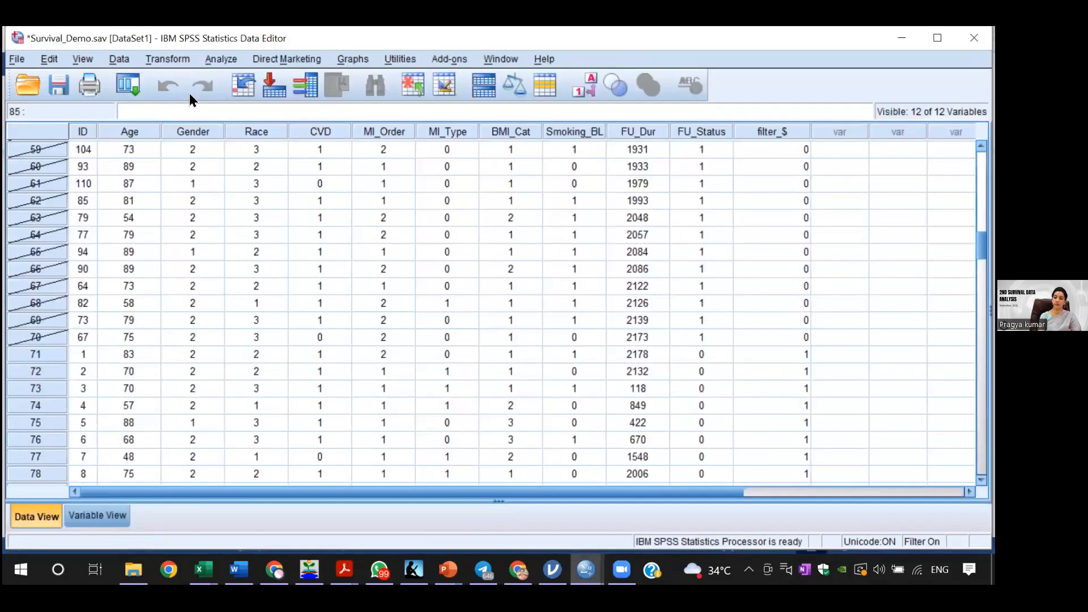
left_click(114, 58)
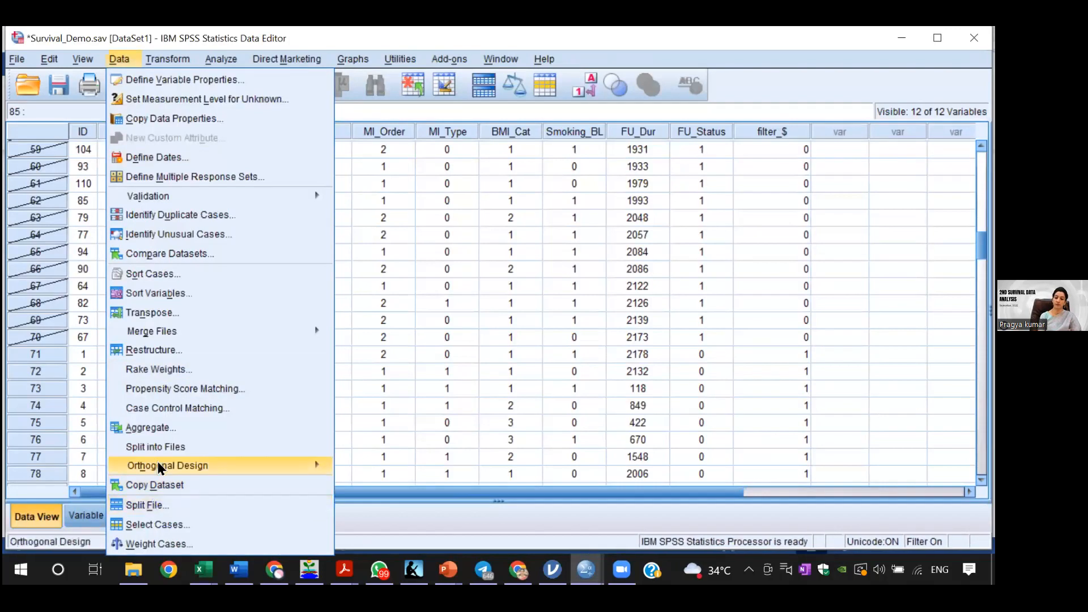
left_click(156, 525)
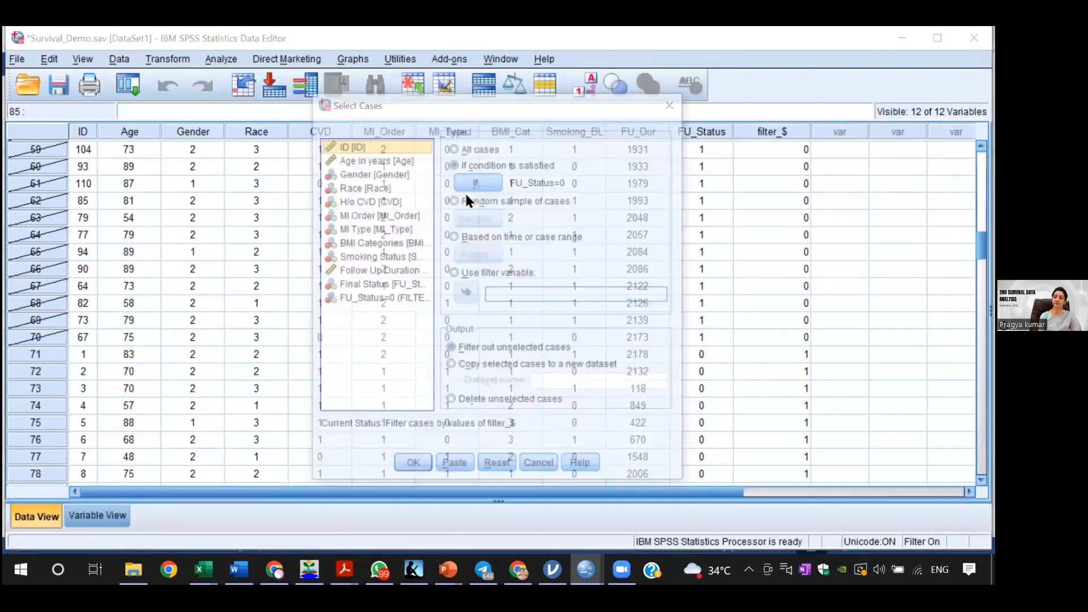
left_click(453, 146)
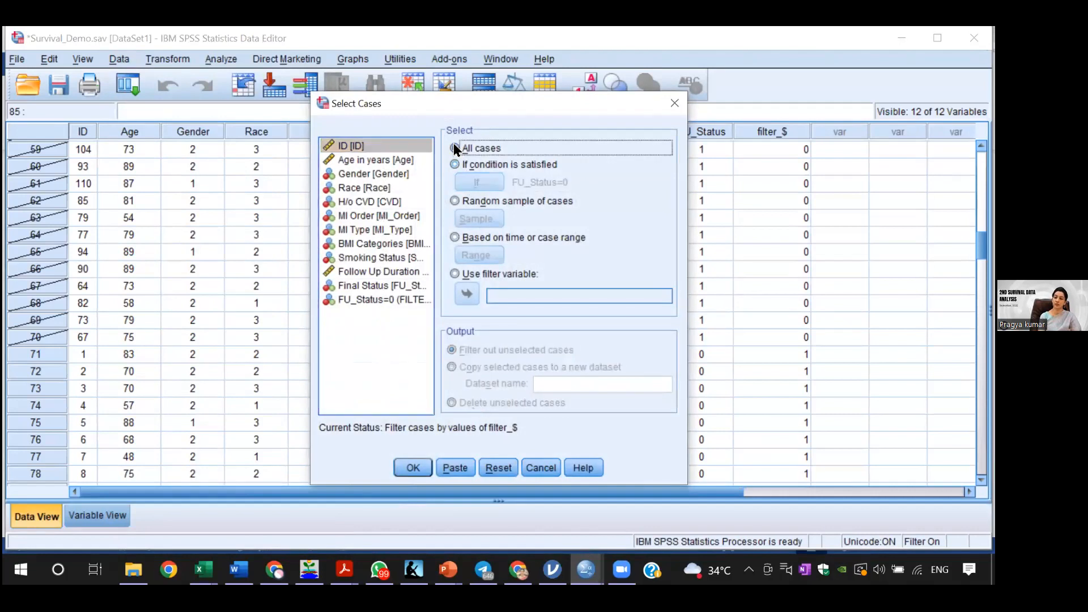
left_click(413, 468)
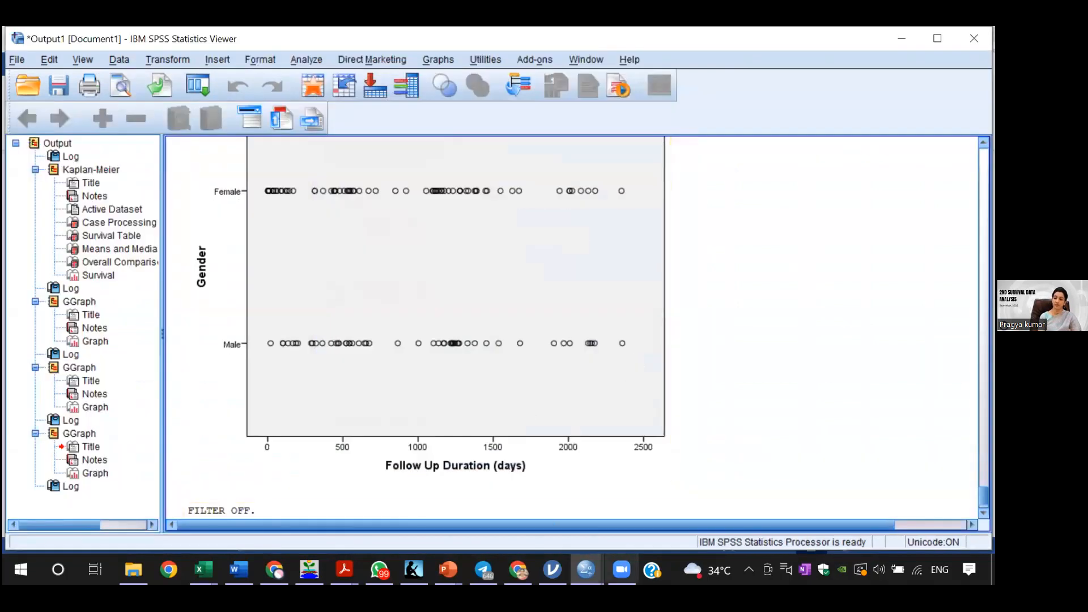
mouse_move(586, 569)
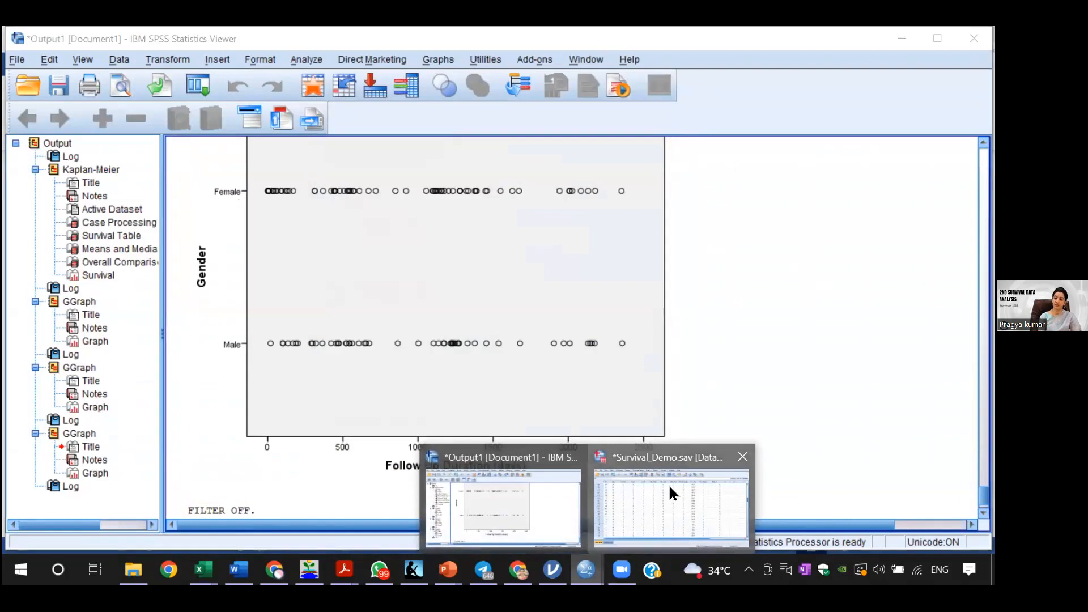
left_click(671, 490)
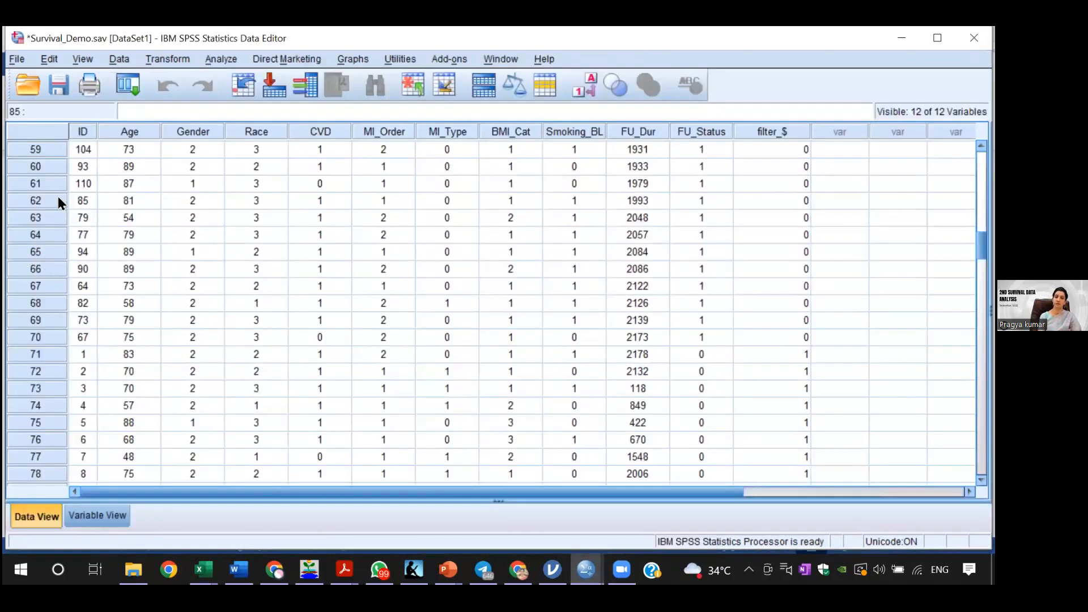
left_click(221, 59)
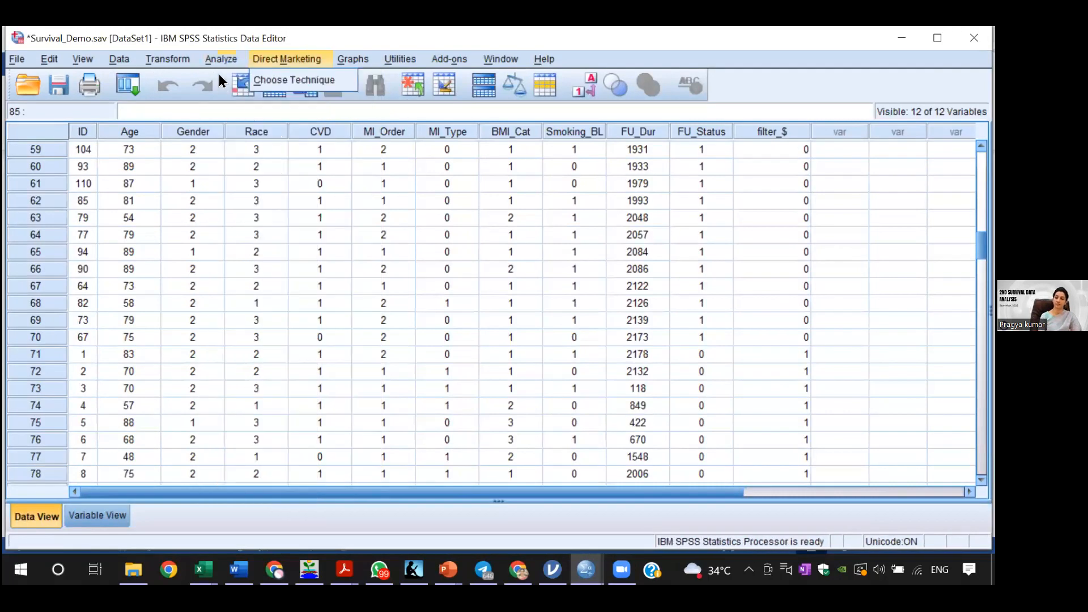
mouse_move(221, 59)
mouse_move(251, 187)
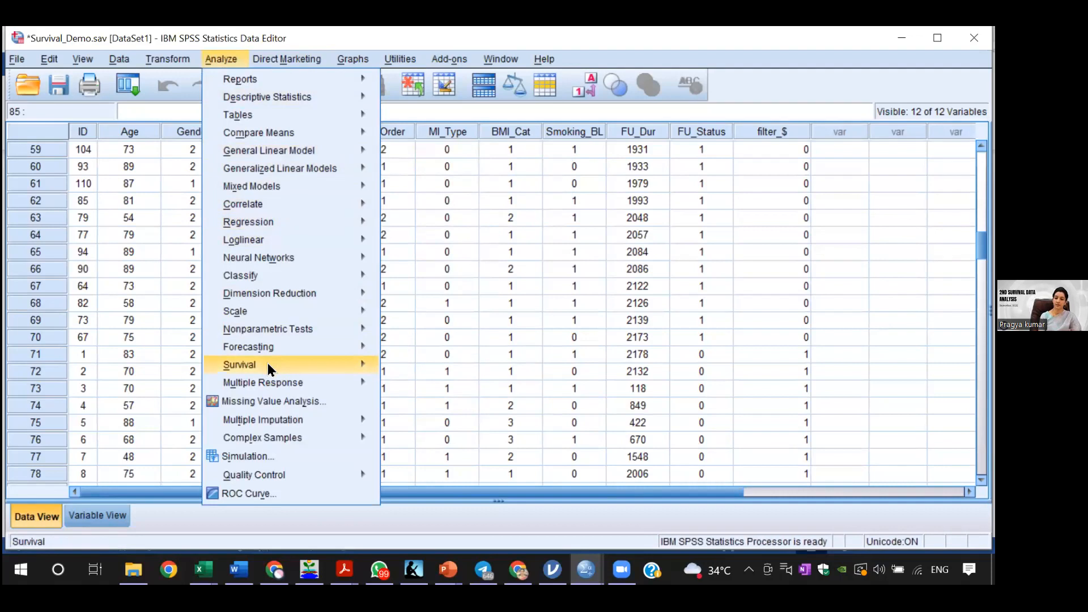
mouse_move(332, 363)
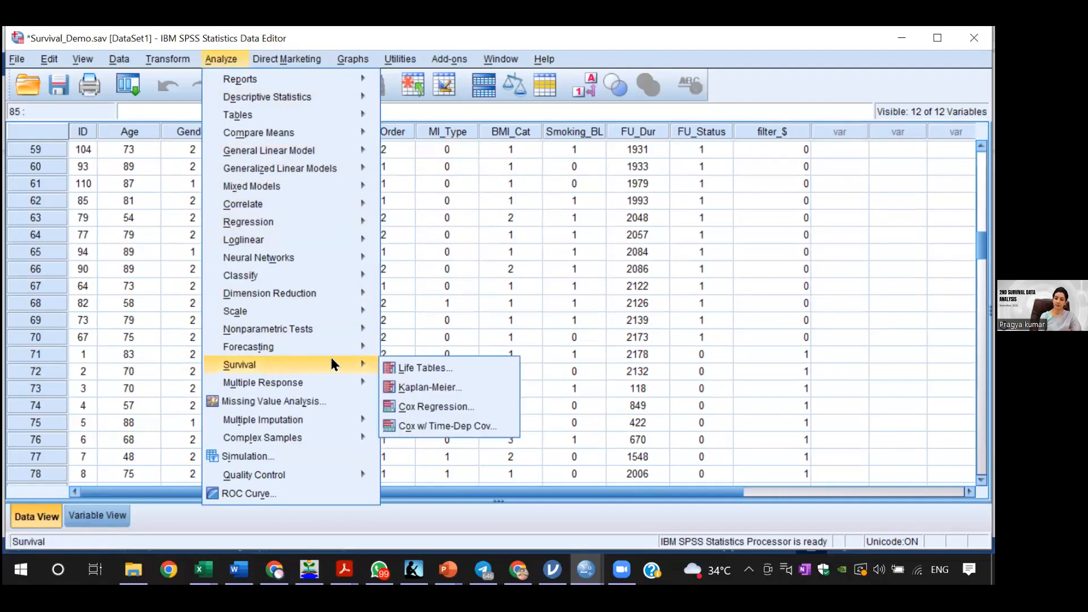
left_click(434, 407)
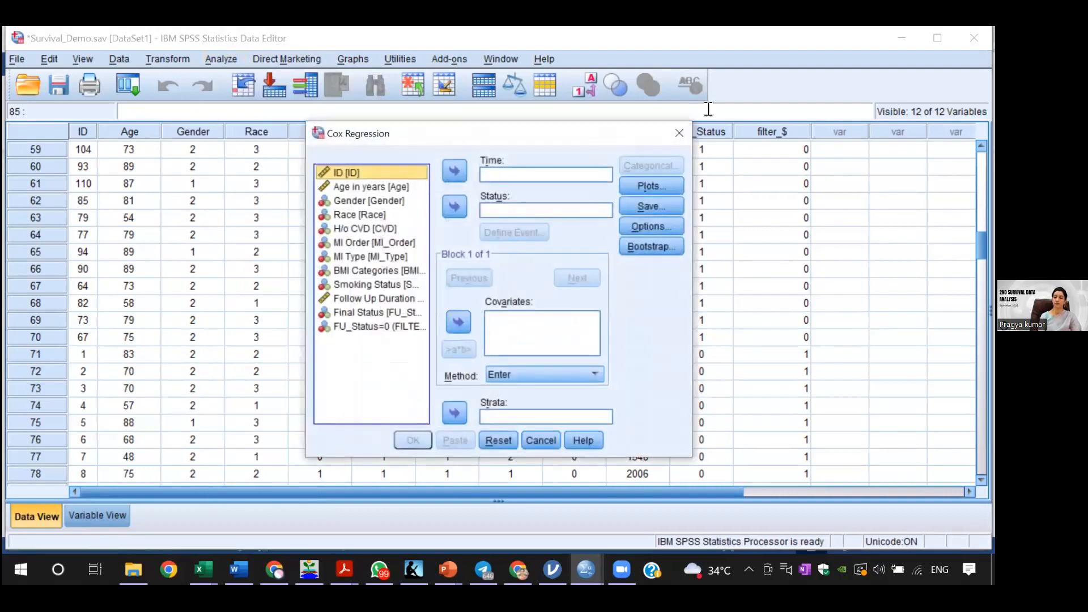
left_click(680, 137)
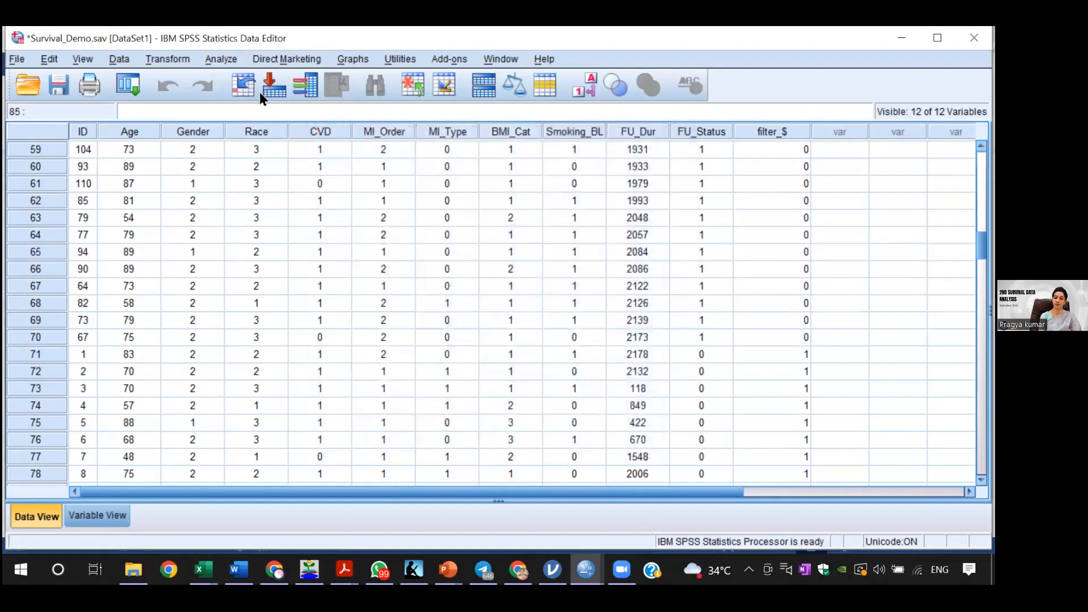
Start a Kaplan-Meier analysis with the previous setup cleared and assign Follow Up Duration as the time variable
left_click(223, 58)
mouse_move(277, 363)
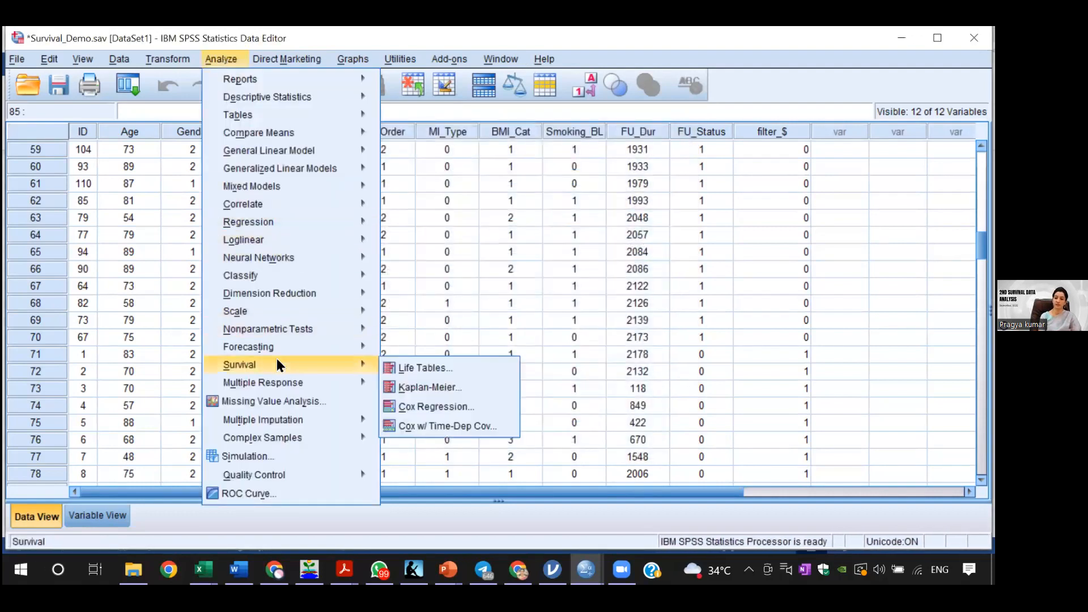
left_click(417, 383)
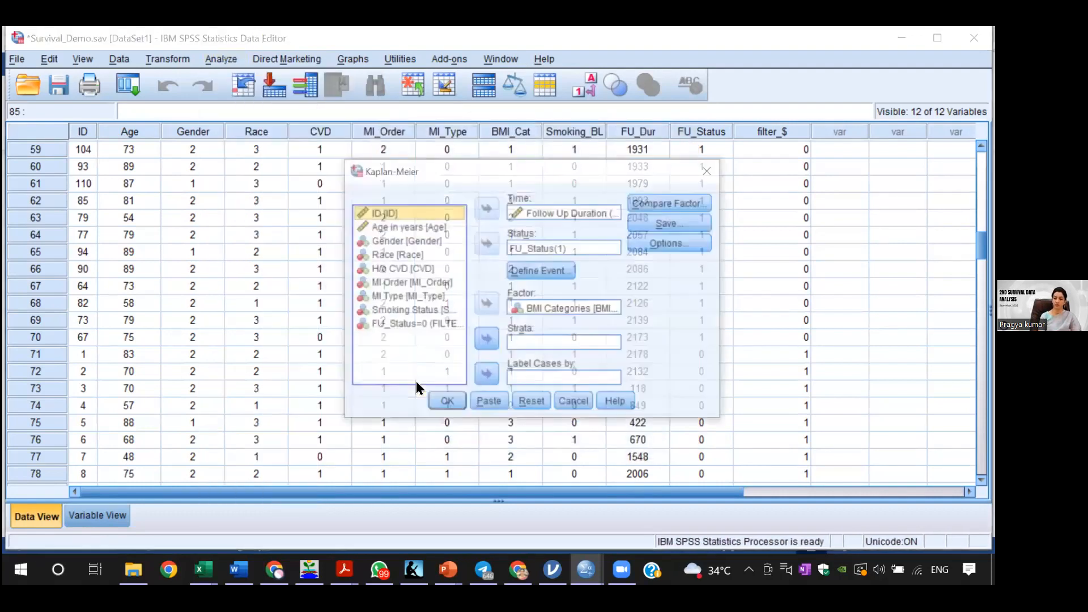
left_click(544, 403)
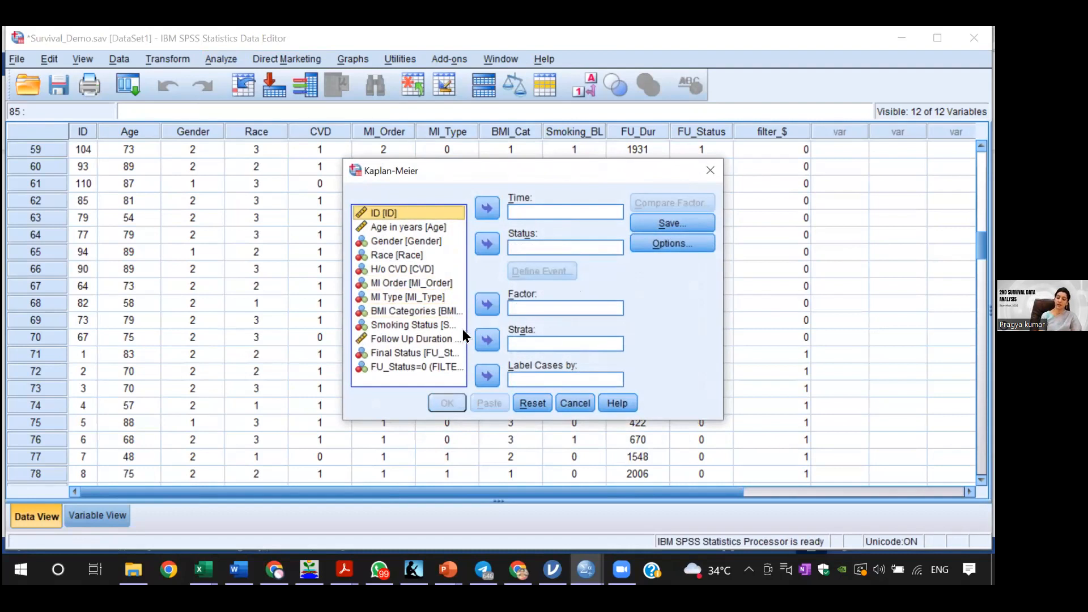
left_click(413, 338)
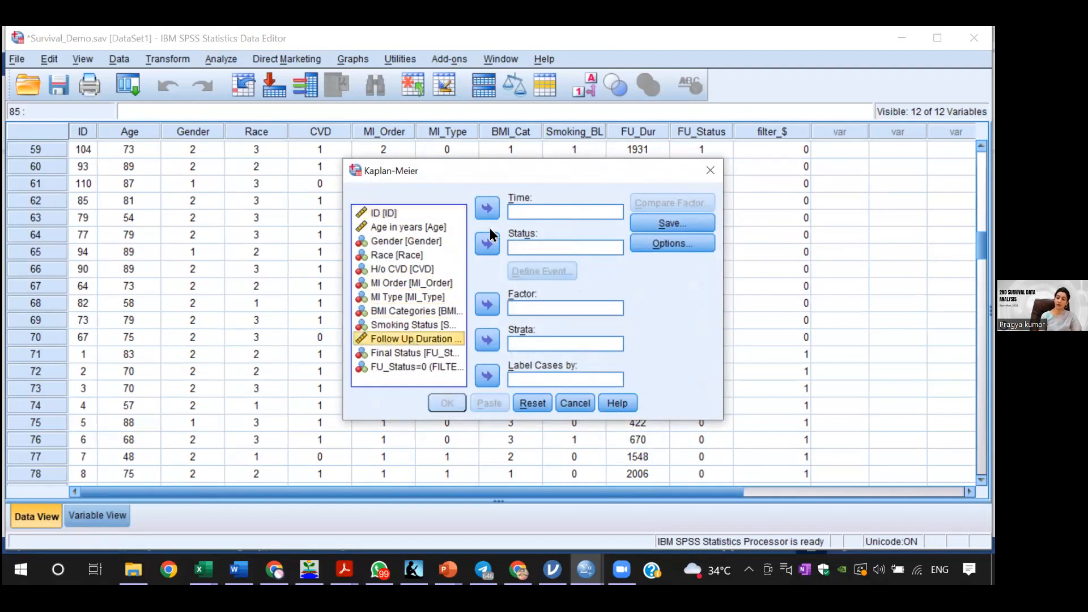
left_click(485, 211)
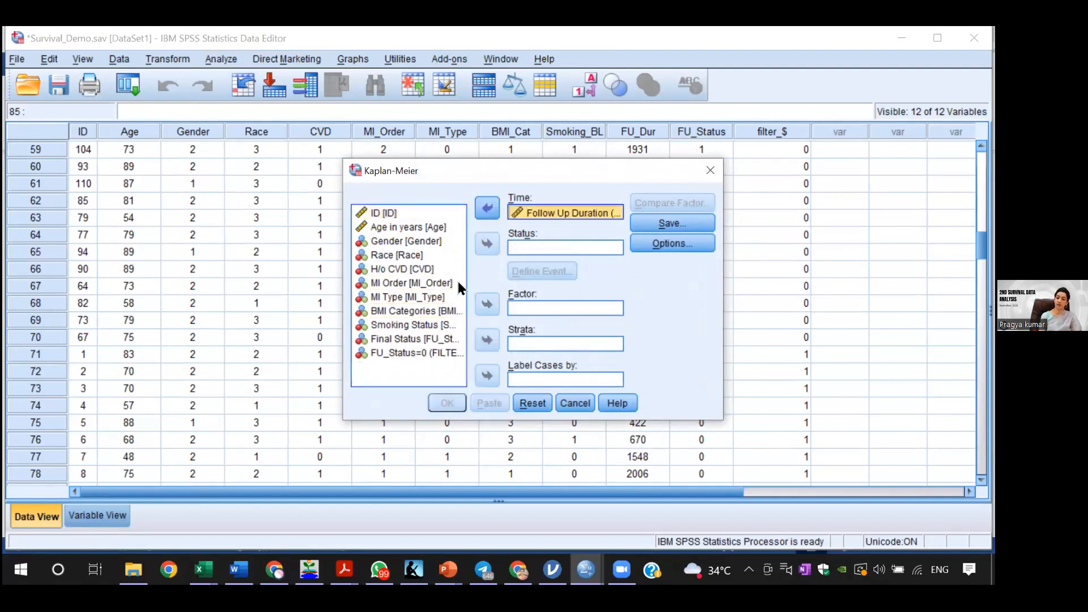
Assign Final Status as the status variable and define the event as the single value 1
left_click(417, 337)
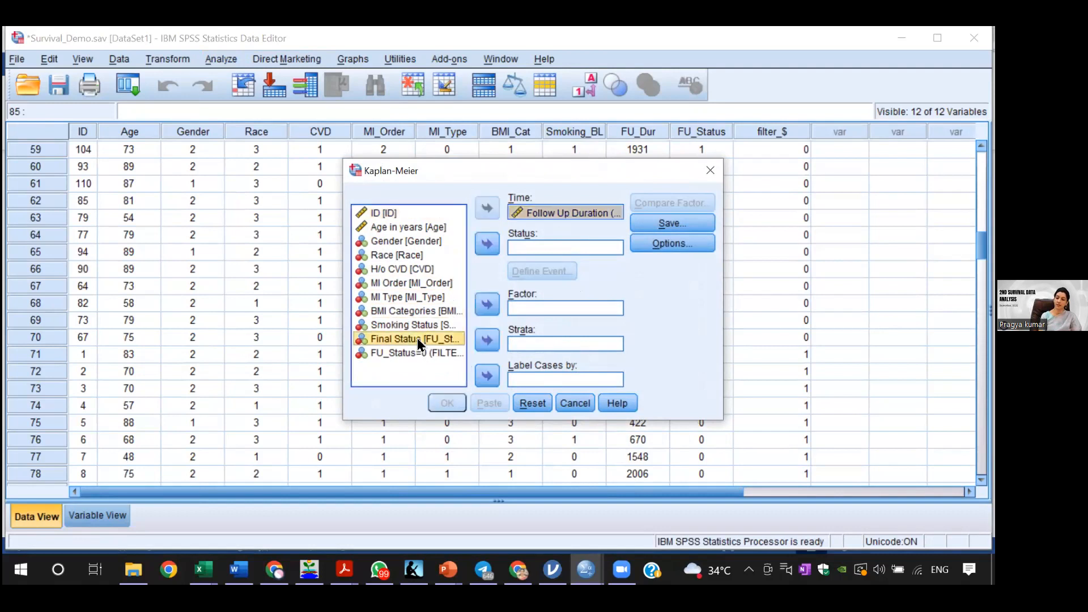
left_click(486, 244)
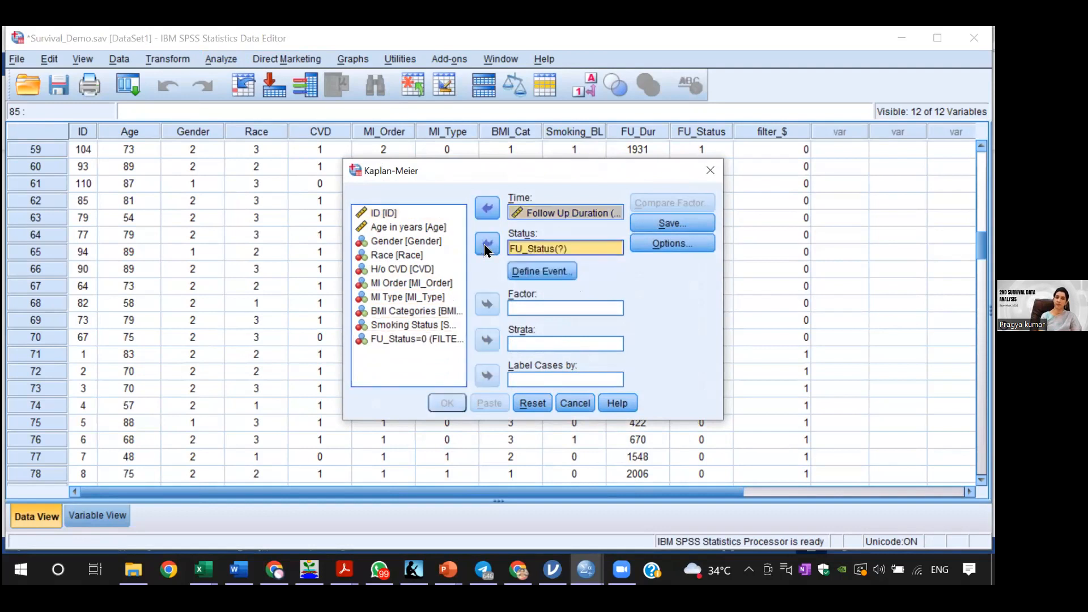
left_click(561, 269)
left_click(528, 232)
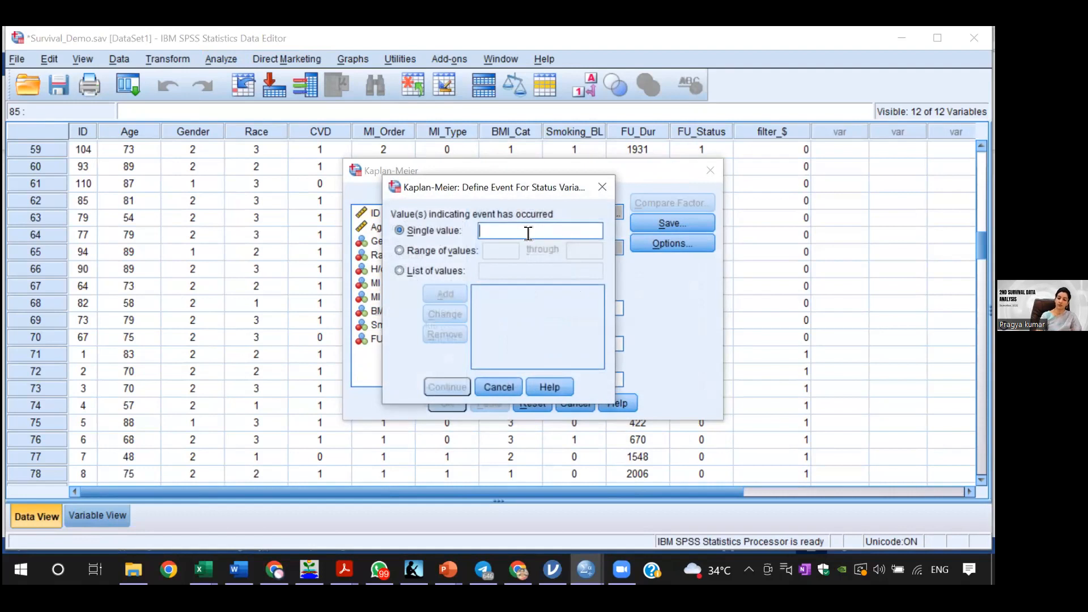
type("1")
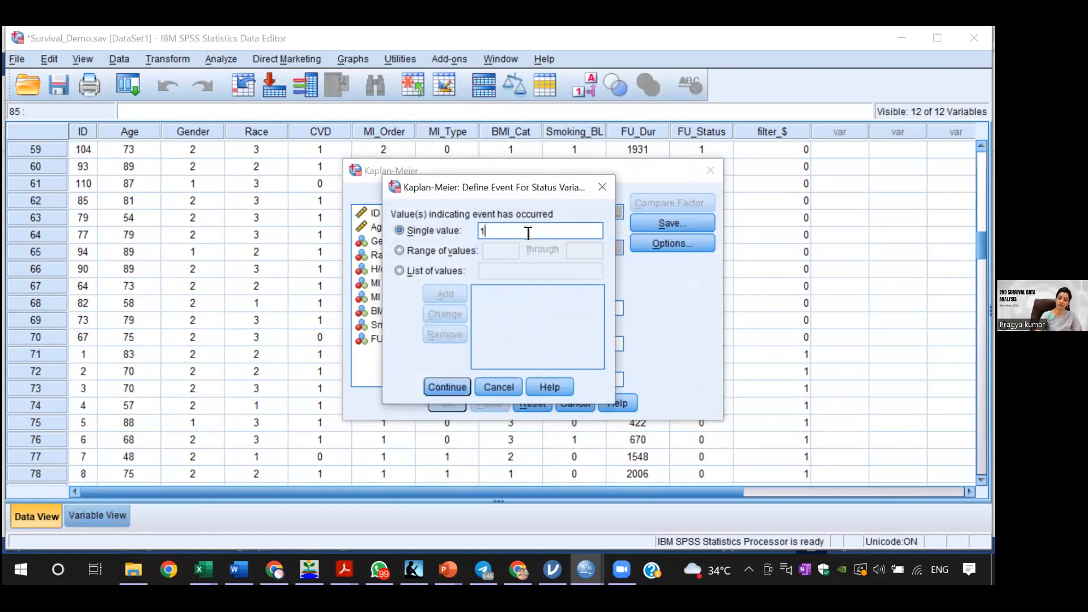
left_click(447, 386)
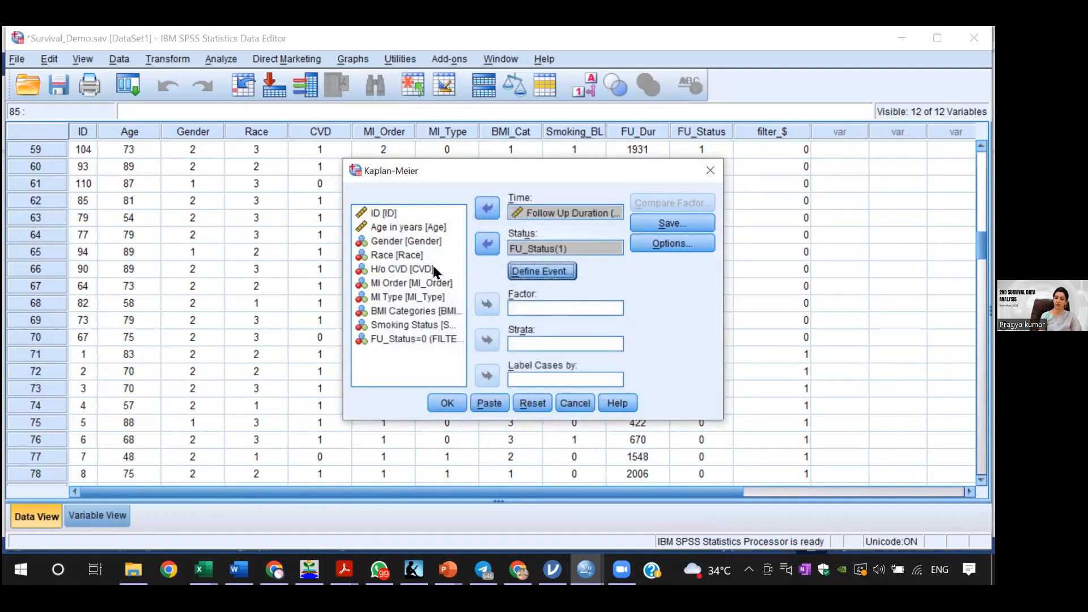
Assign Gender as the factor and compare its levels with the Log rank, Breslow and Tarone-Ware tests
left_click(399, 243)
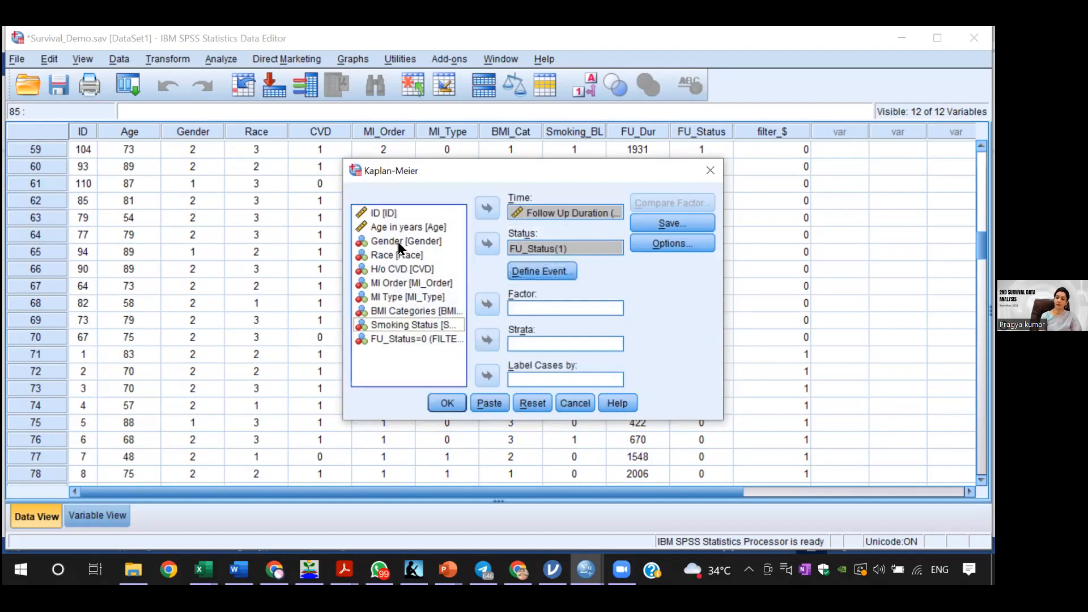
left_click(486, 305)
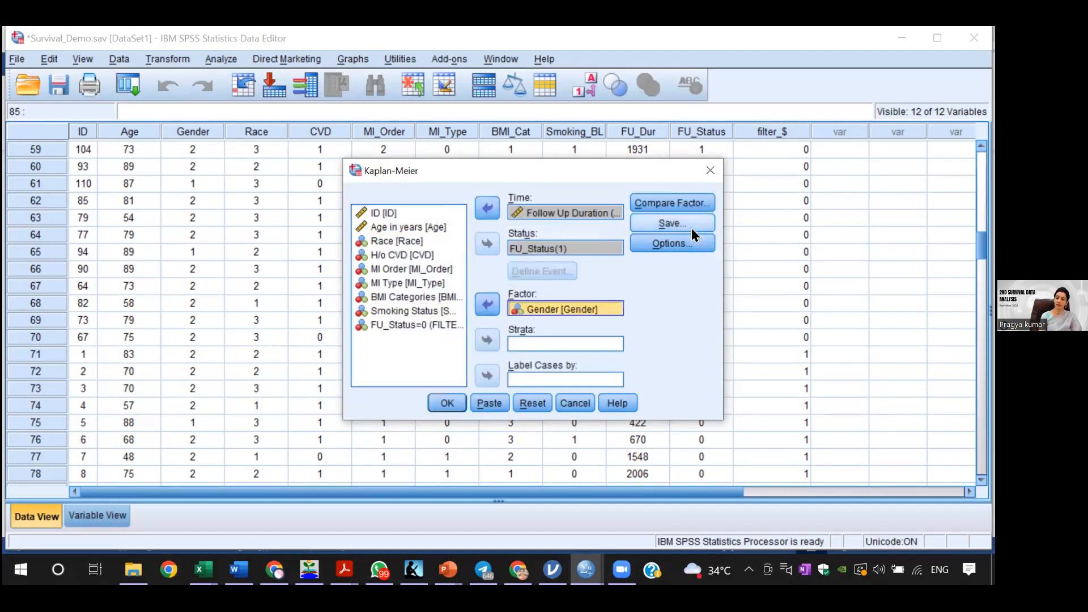
left_click(674, 199)
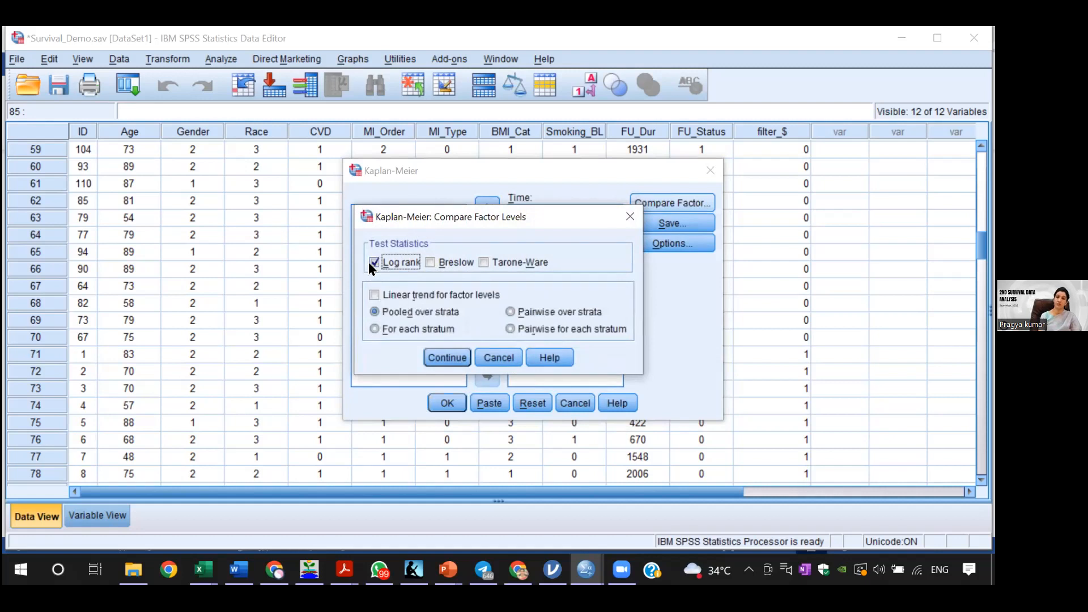
left_click(432, 262)
left_click(487, 262)
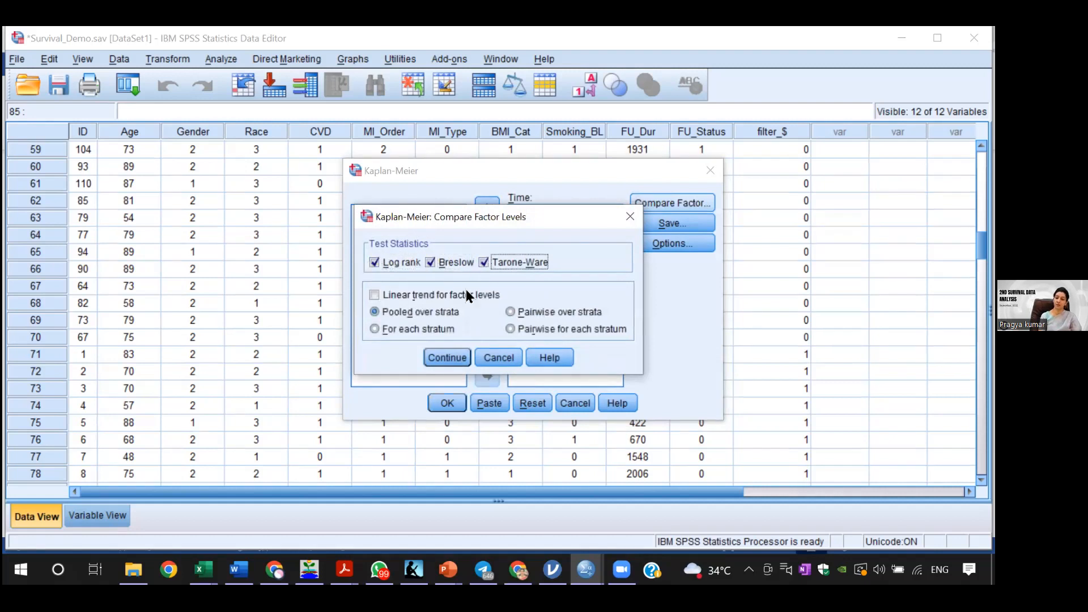
left_click(452, 356)
Add a survival plot to the Kaplan-Meier output alongside the survival tables and mean and median survival, and run the analysis
left_click(655, 243)
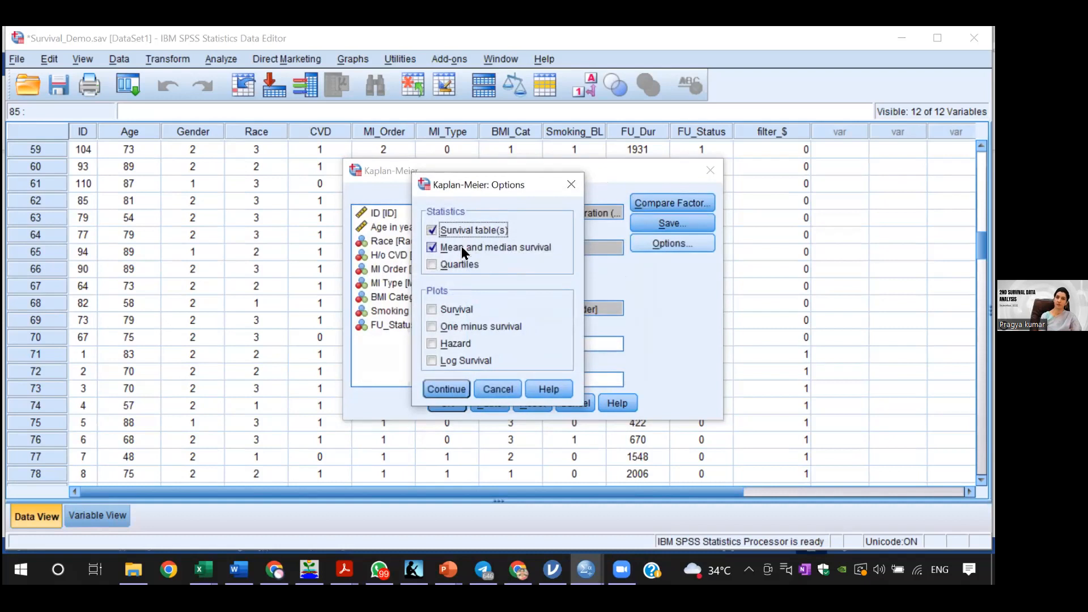
left_click(433, 310)
left_click(452, 386)
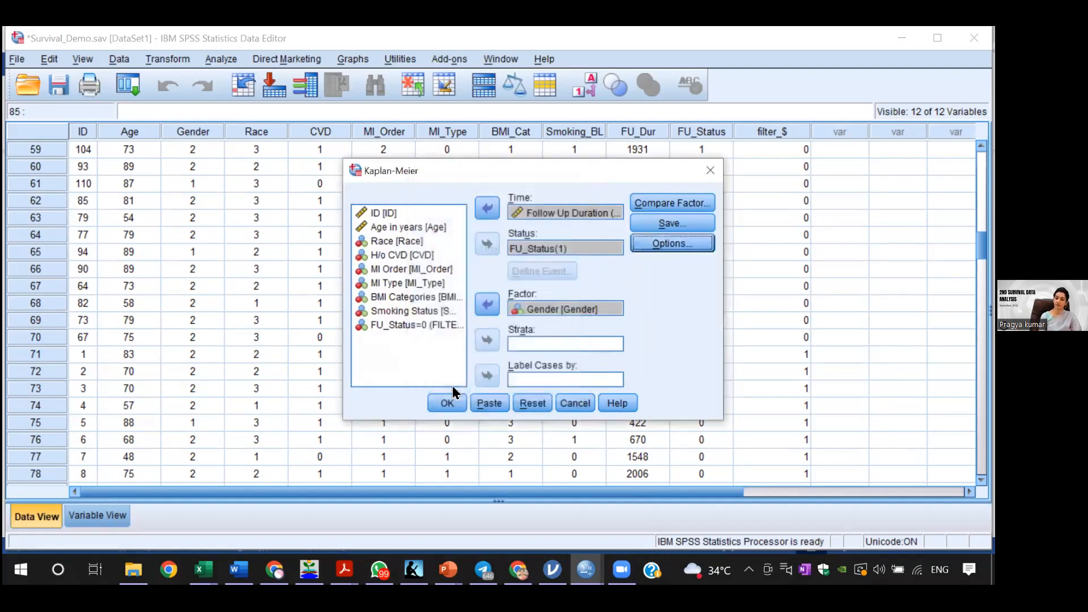
left_click(447, 403)
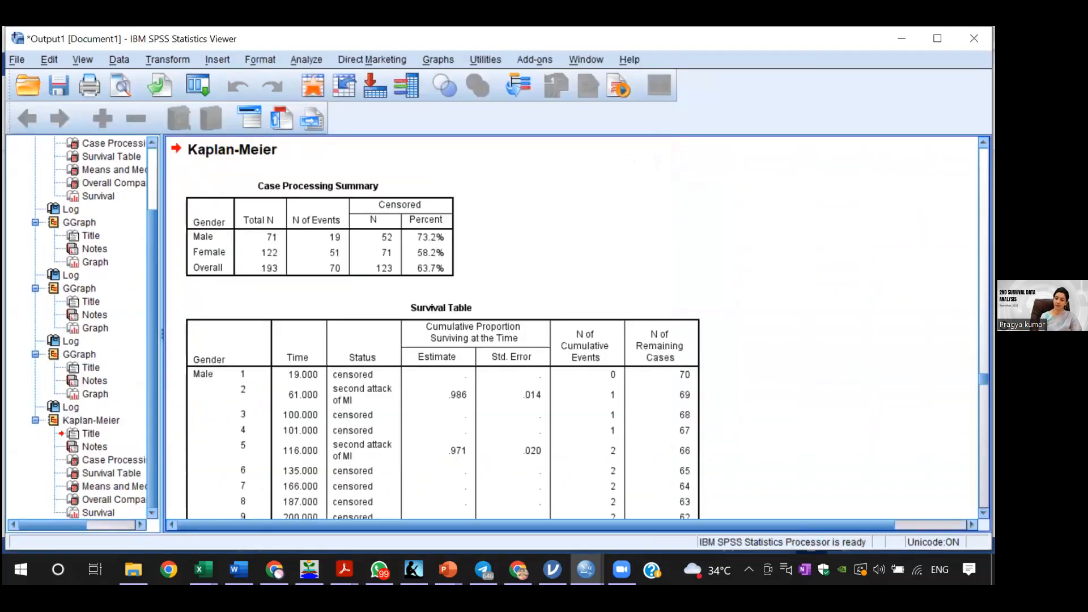
Examine the Kaplan-Meier Case Processing Summary for the censored percentages by gender, and the status entries in the Survival Table
scroll(573, 327, "down", 10)
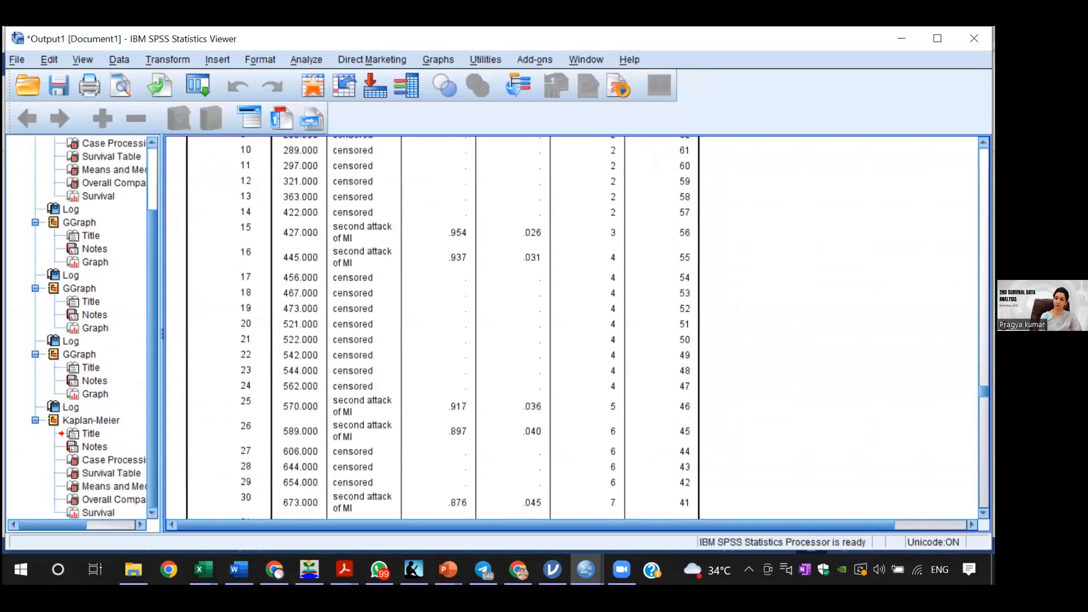
scroll(442, 327, "up", 5)
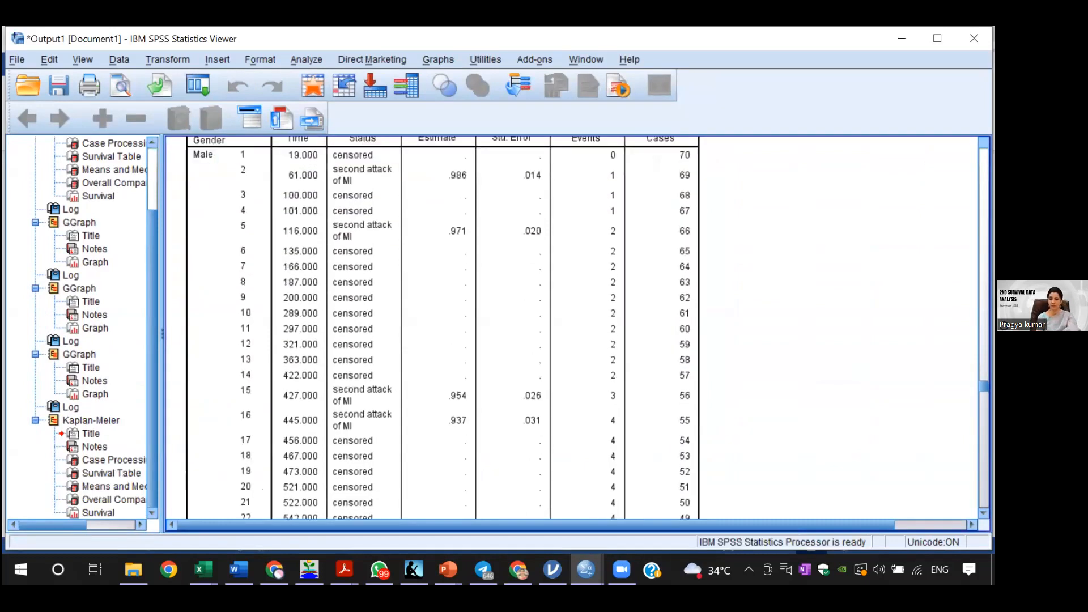
scroll(442, 327, "up", 5)
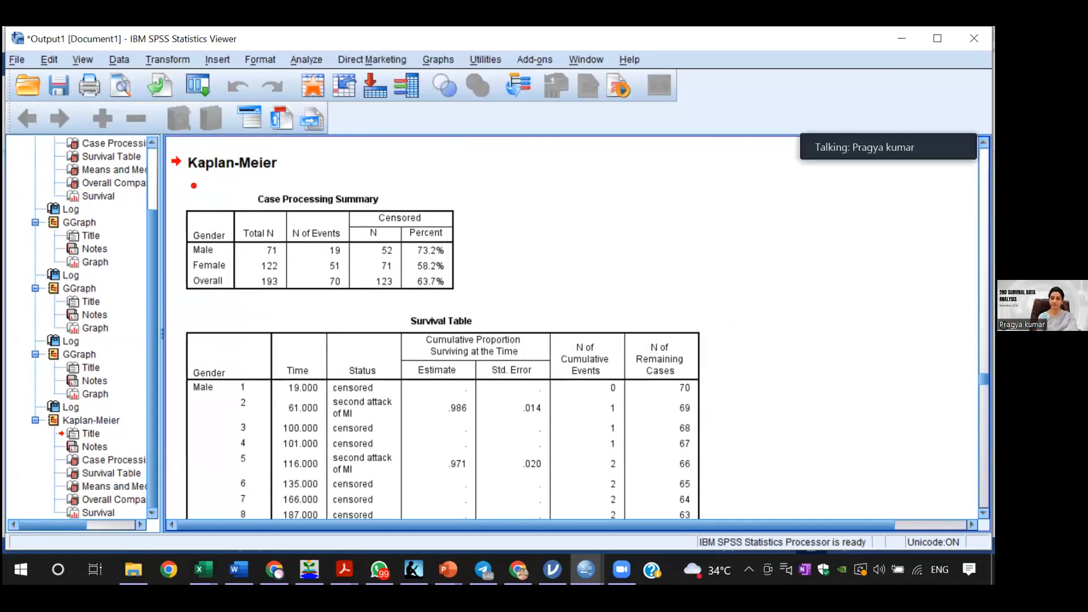
mouse_move(194, 185)
left_mouse_down()
mouse_move(396, 352)
mouse_move(500, 316)
left_mouse_up()
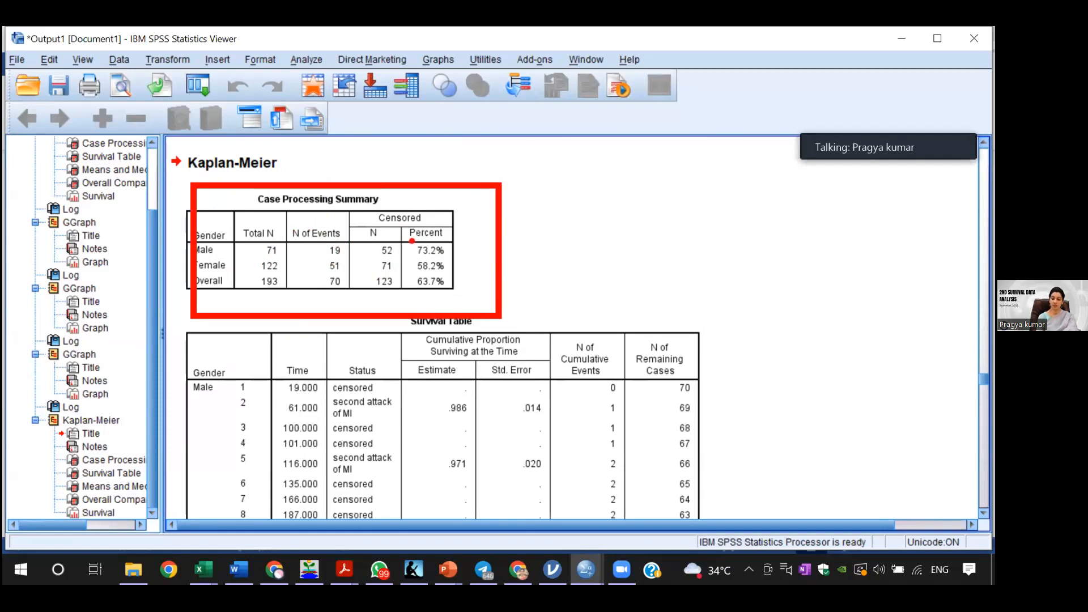
left_click_drag(412, 240, 463, 292)
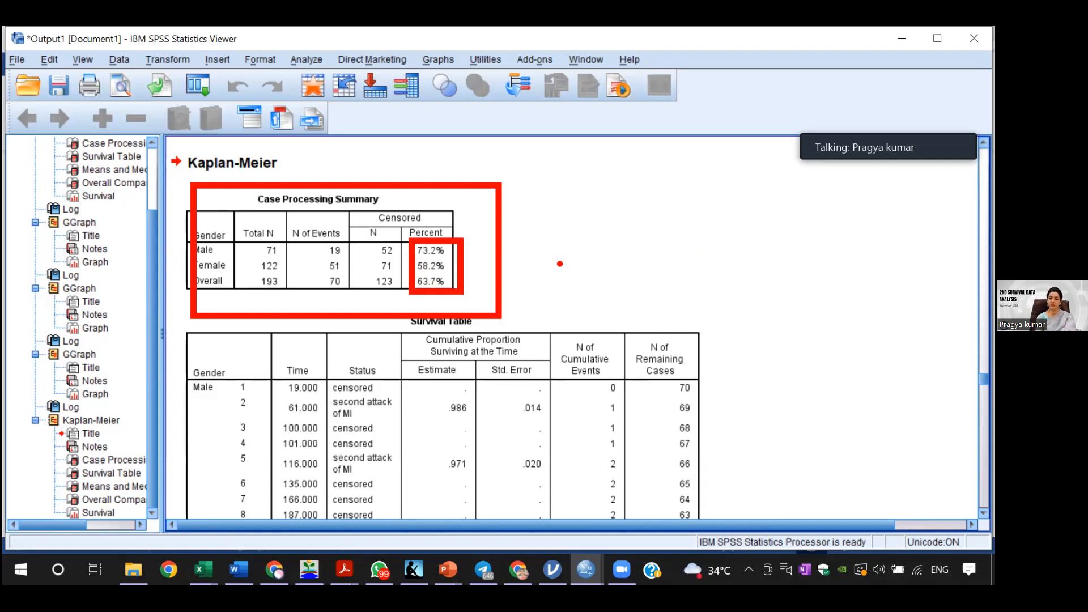
key("Escape")
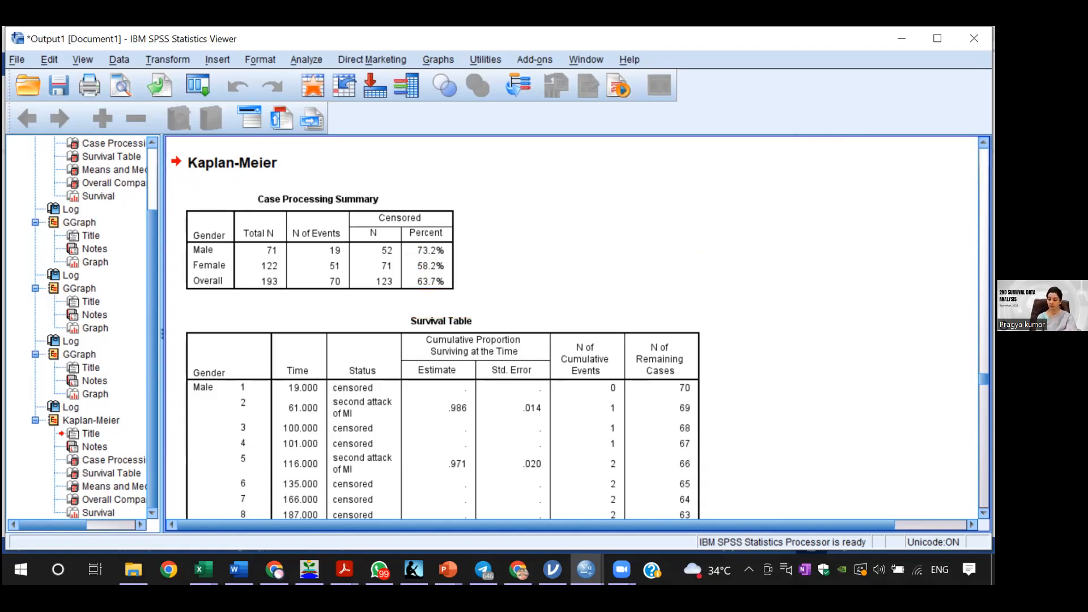
left_click(426, 281)
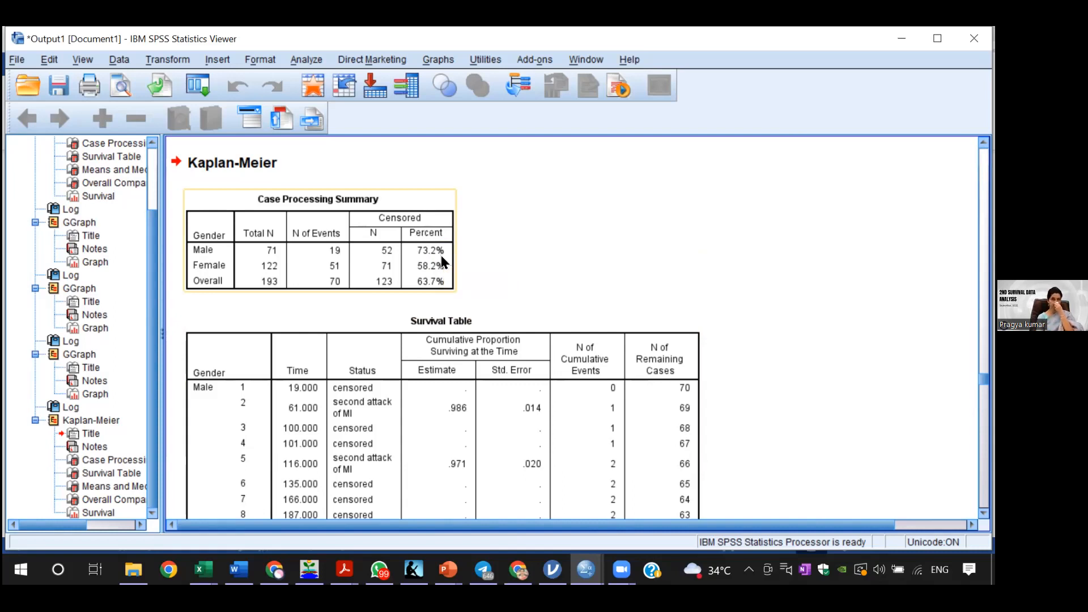
left_click(580, 277)
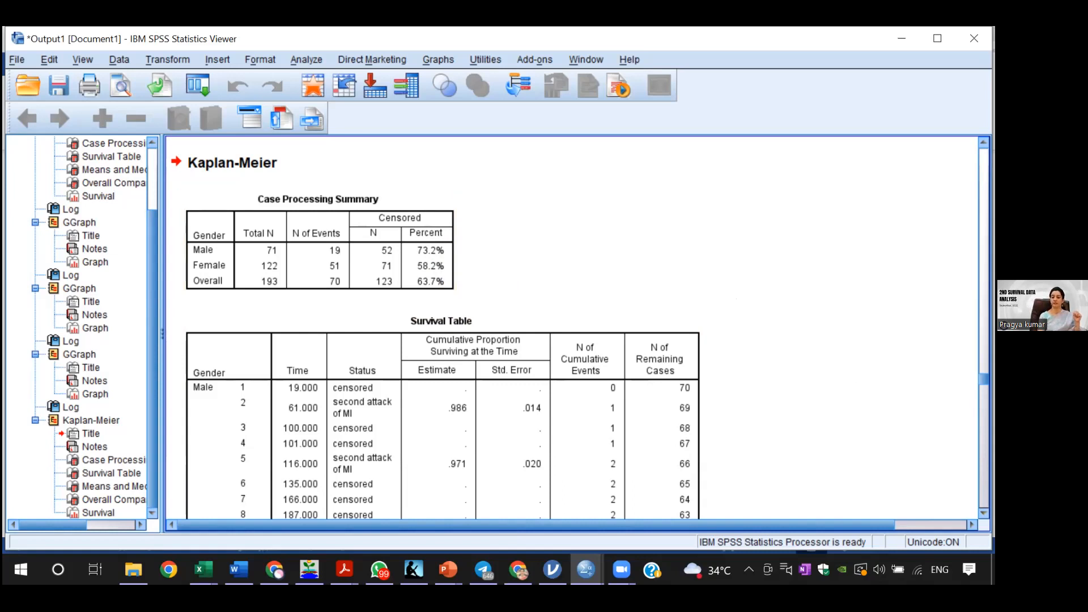
scroll(572, 327, "down", 3)
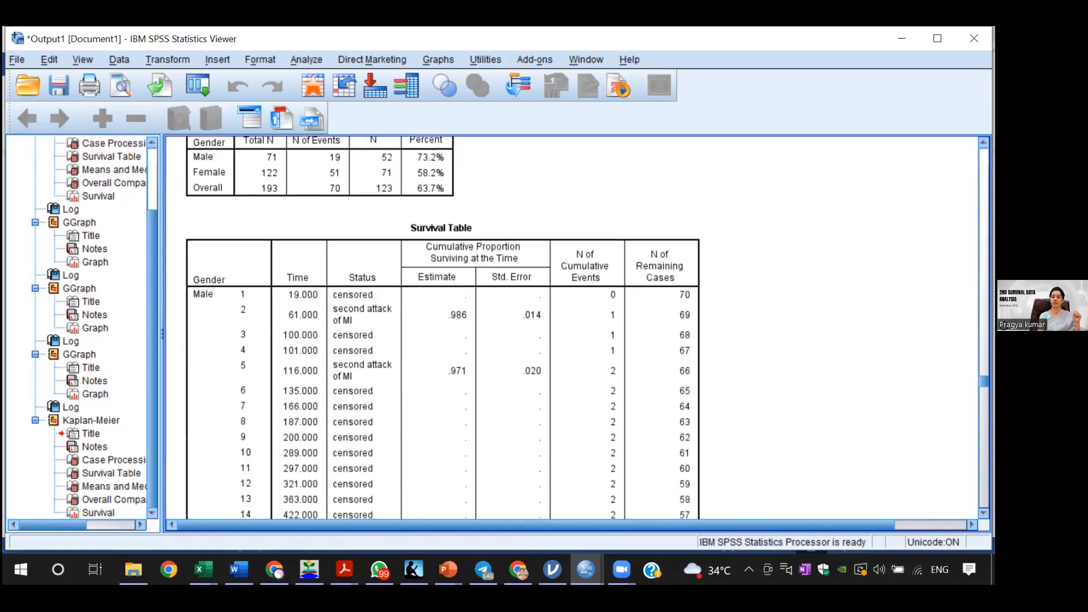
left_click(371, 316)
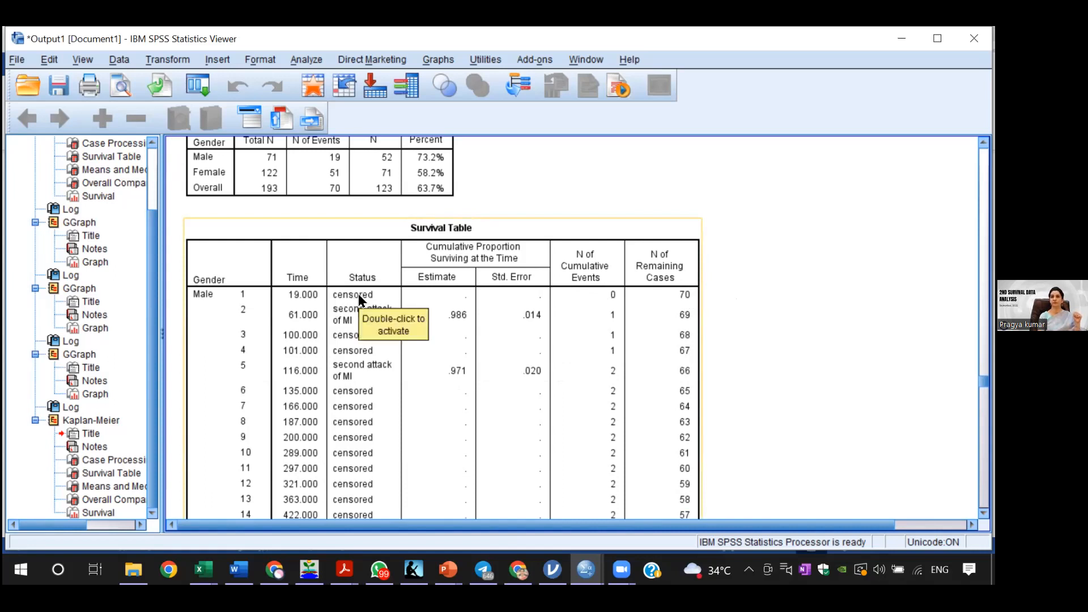
left_click(844, 258)
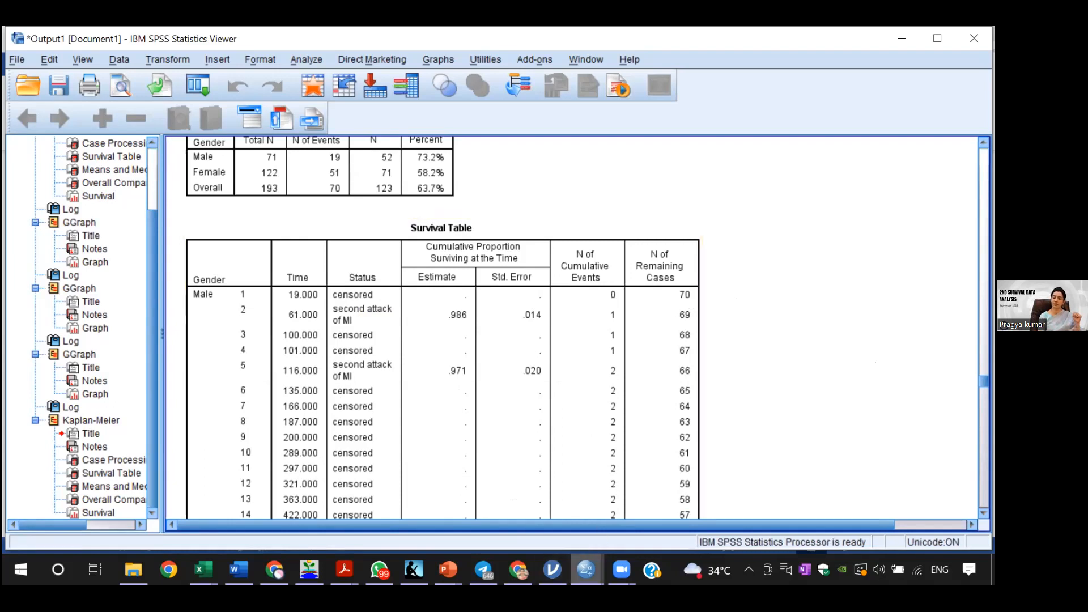
Filter the Survival_Demo data to the cases satisfying FU_Status=0, filtering out unselected cases, and check the logged filter syntax
left_click(586, 569)
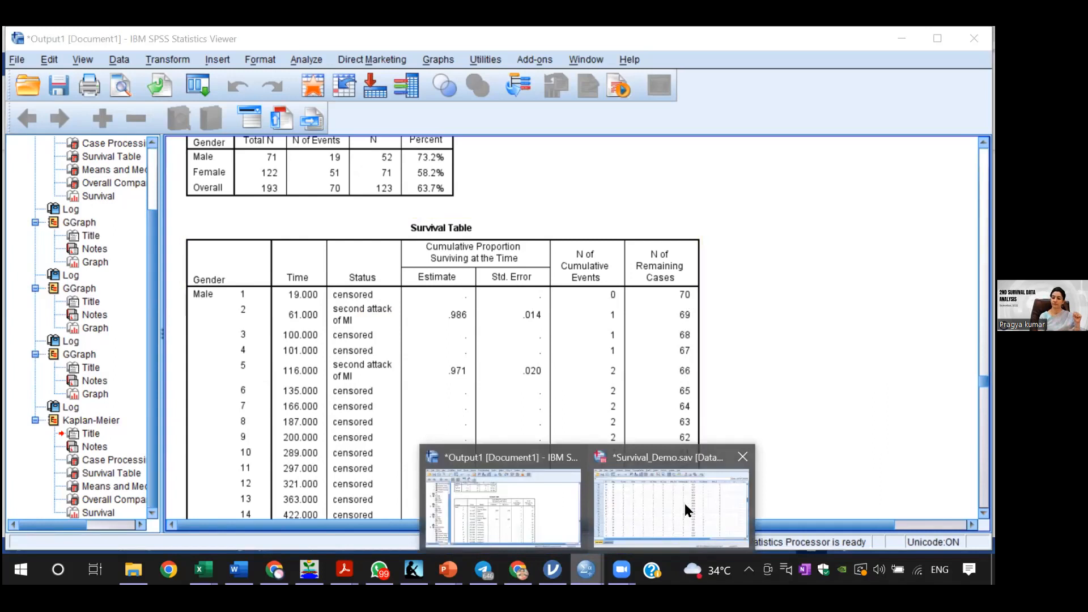
left_click(684, 503)
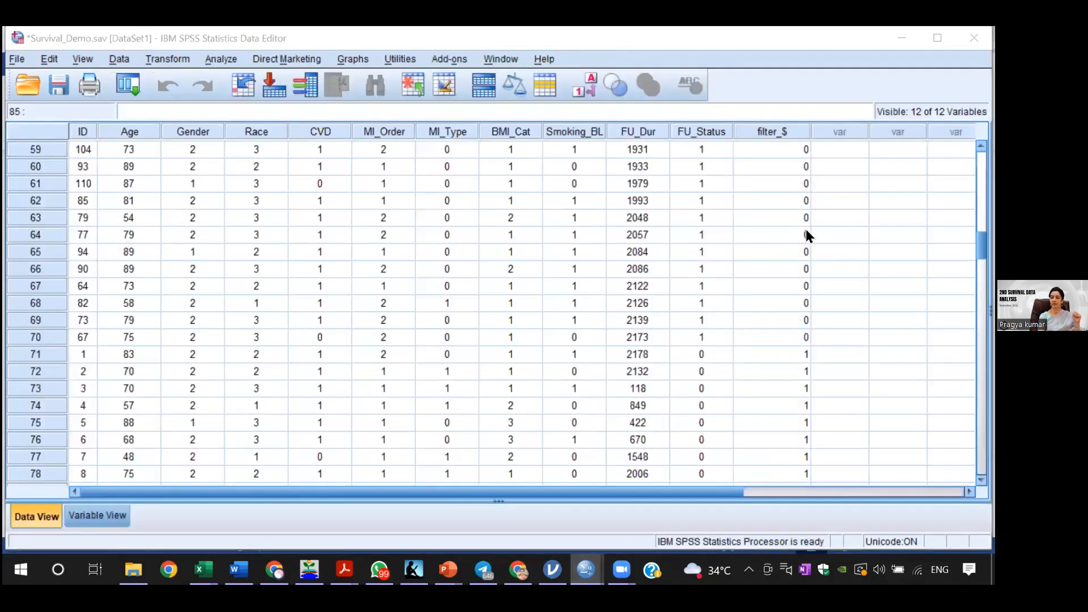
left_click(221, 58)
mouse_move(119, 59)
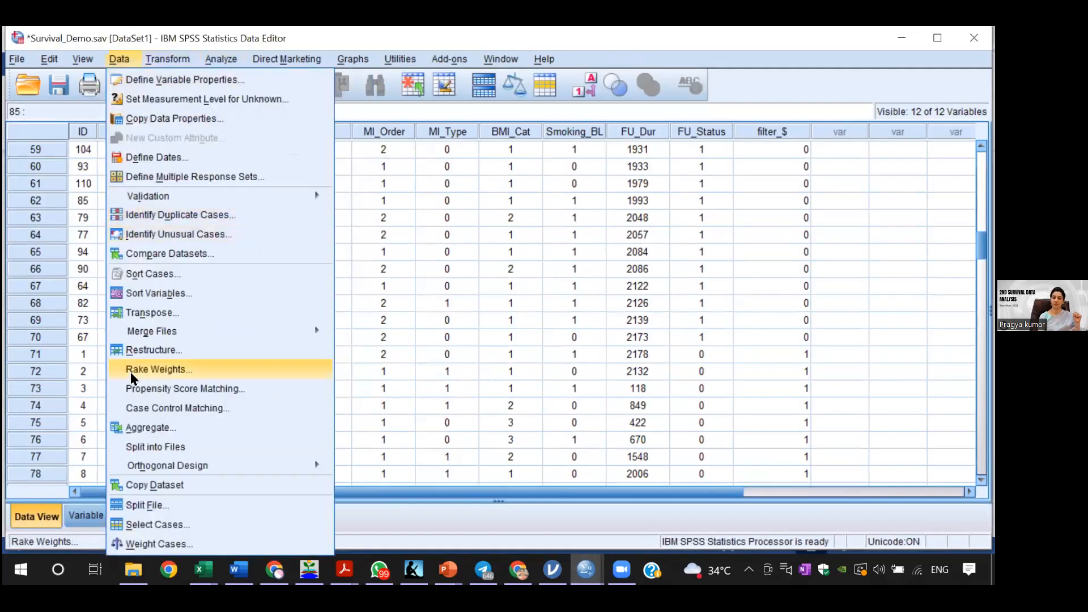
left_click(142, 523)
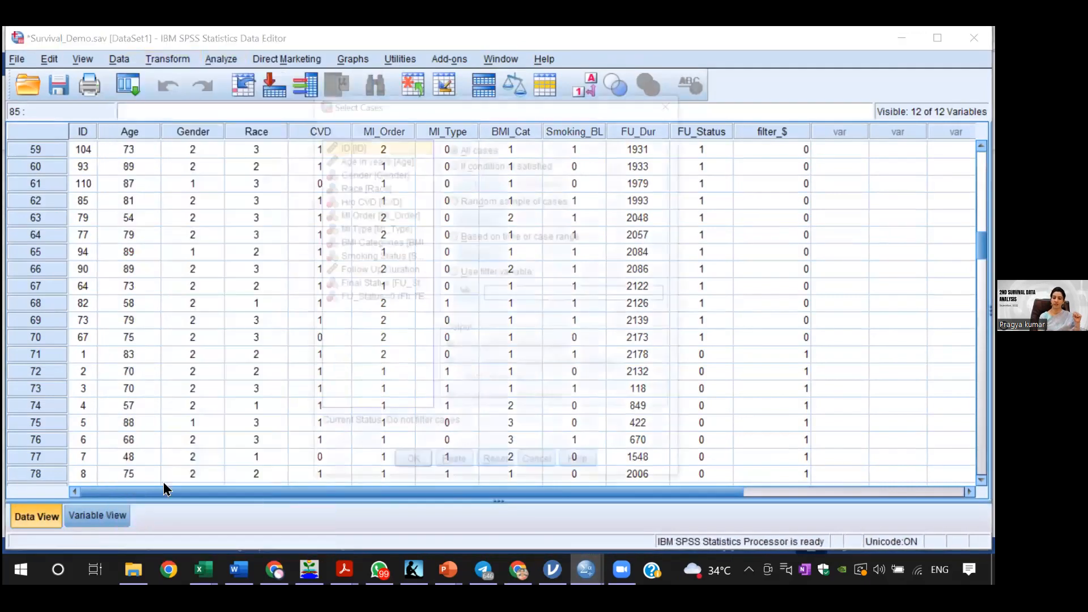
left_click(454, 164)
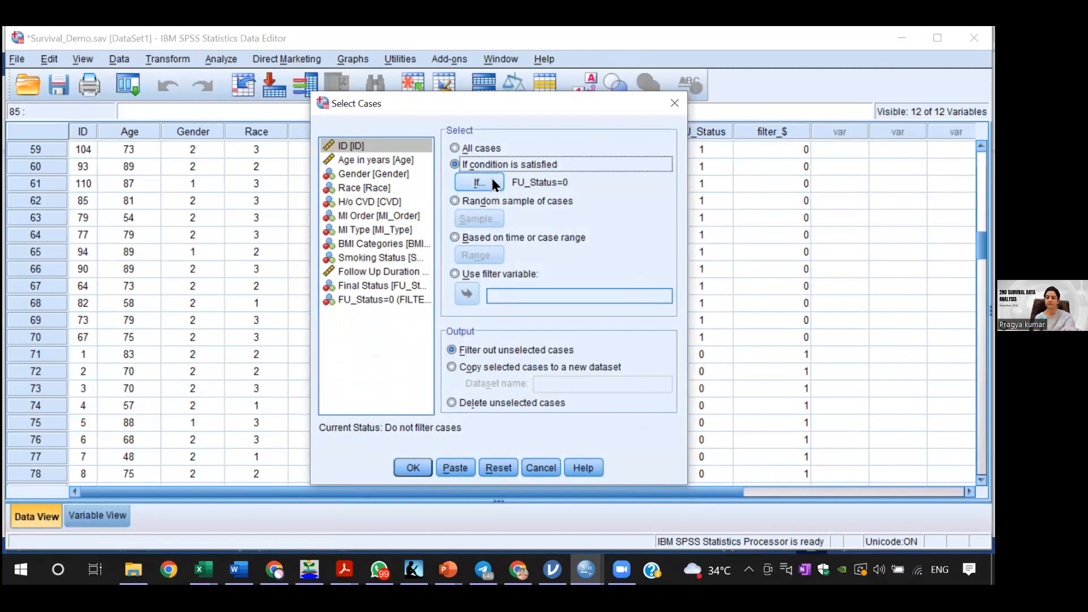
left_click(492, 180)
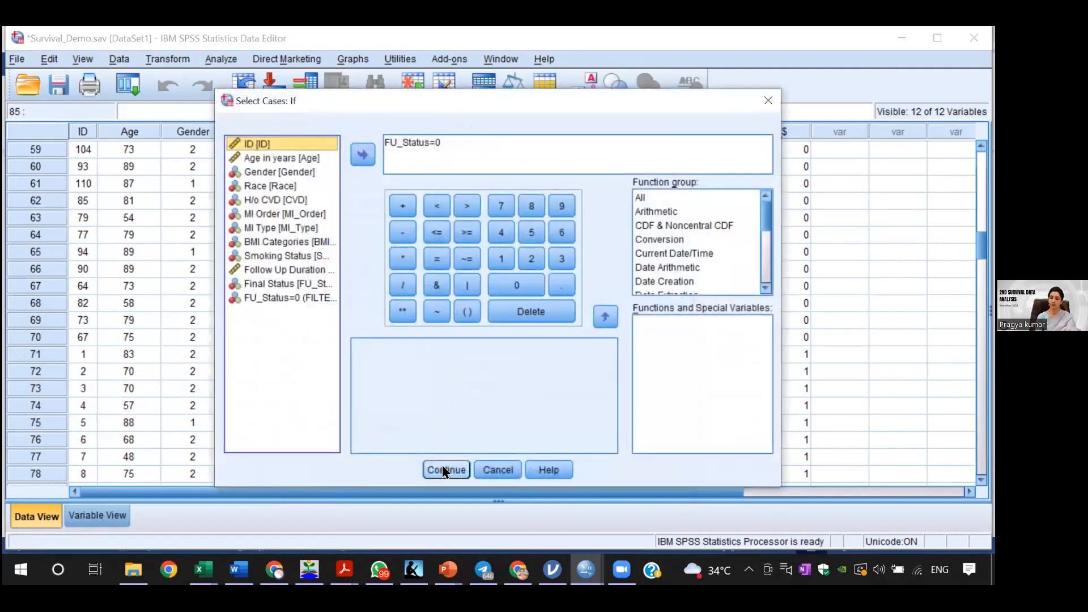
left_click(443, 468)
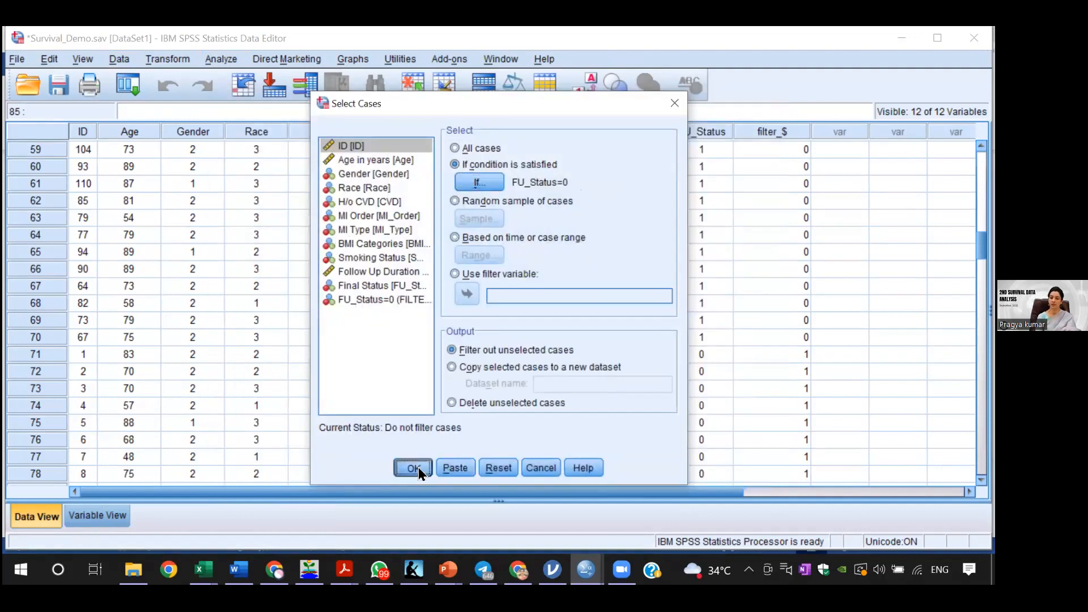
left_click(414, 467)
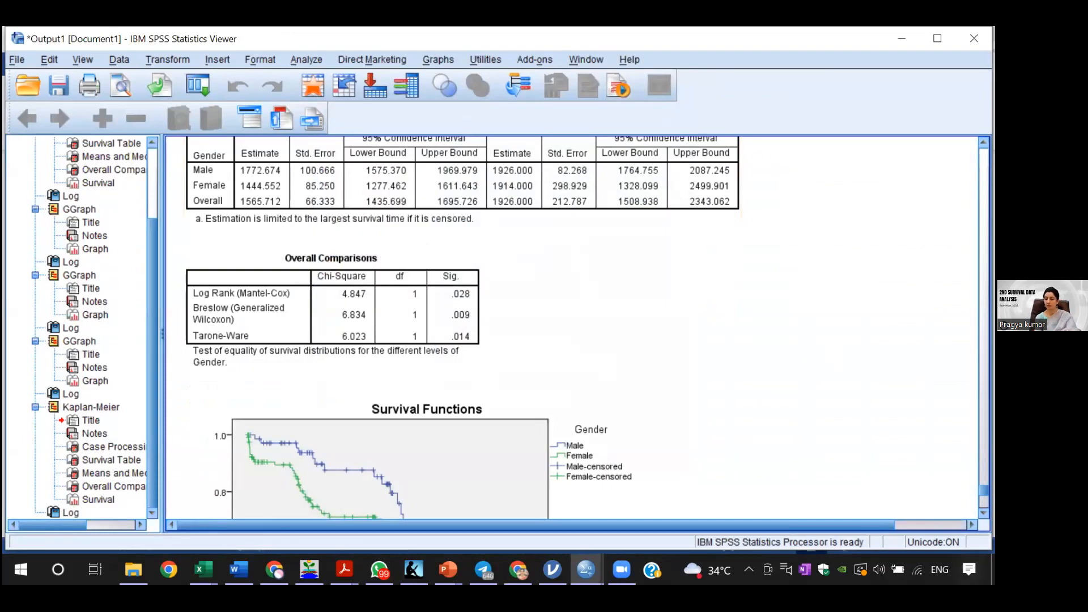
scroll(566, 328, "down", 5)
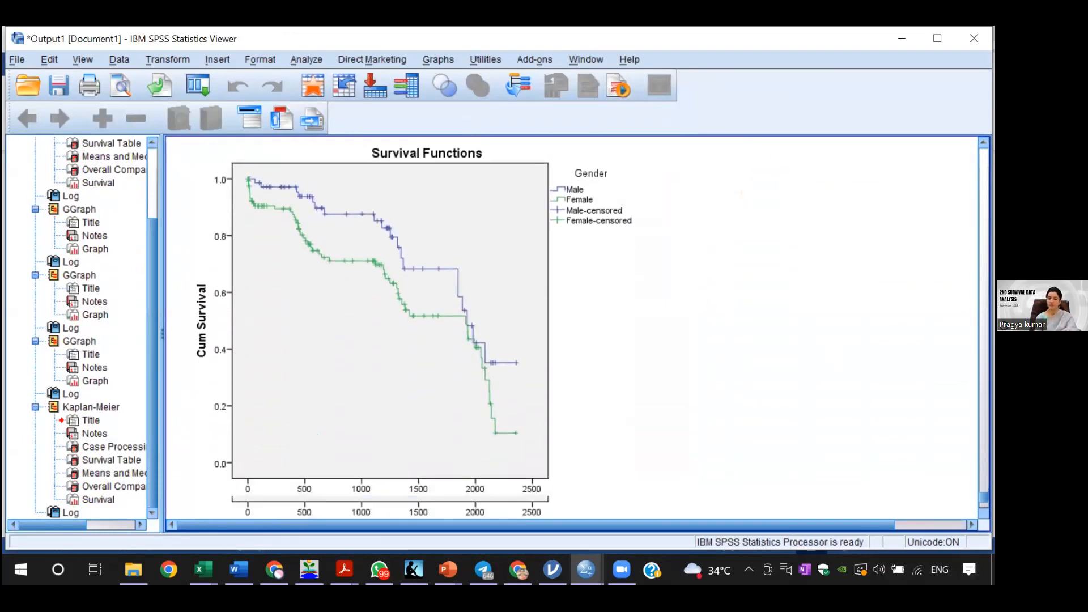
scroll(567, 328, "down", 3)
left_click(575, 417)
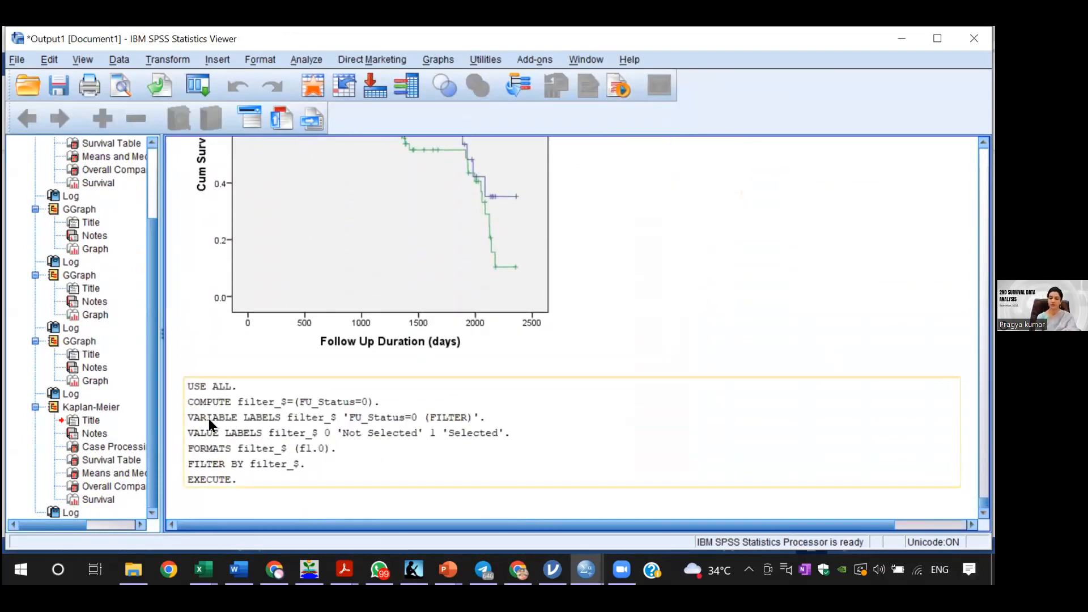
Set up a Crosstabs analysis with Gender as the row variable and Final Status as the column variable
left_click(301, 61)
mouse_move(413, 98)
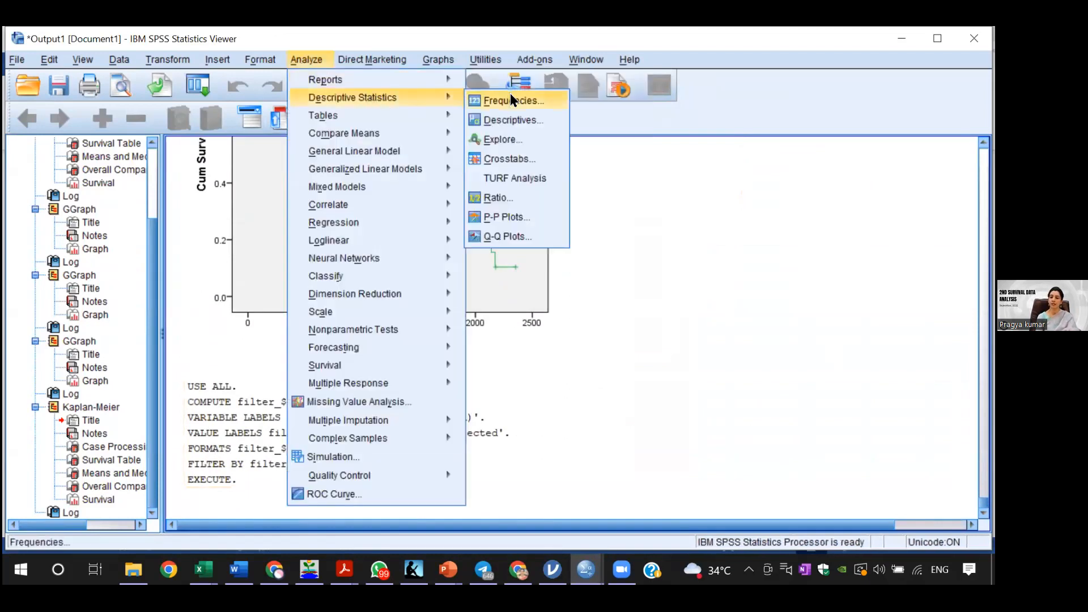
left_click(514, 159)
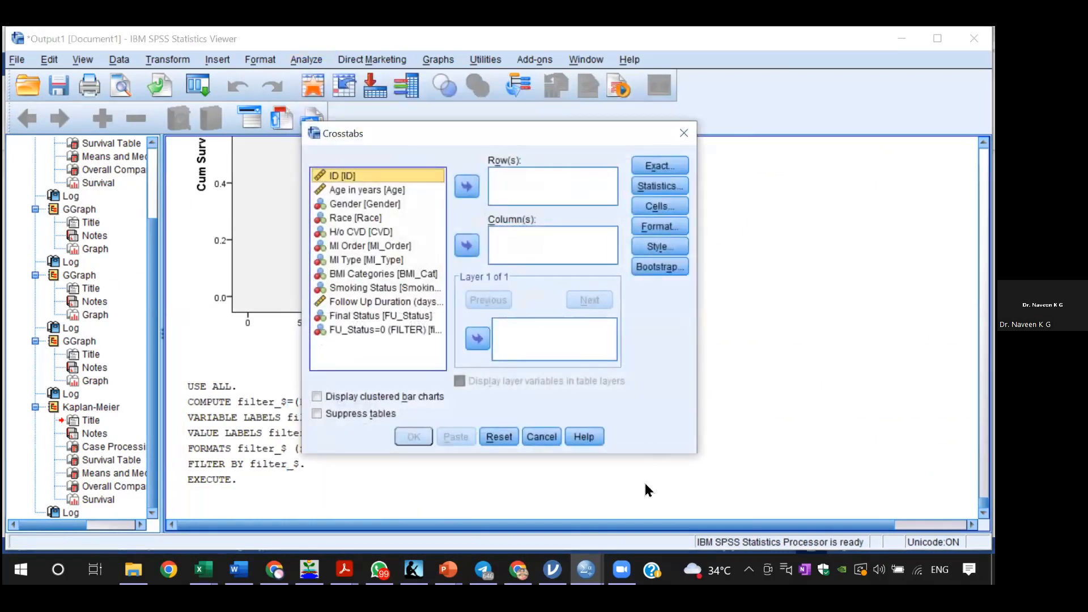
mouse_move(586, 569)
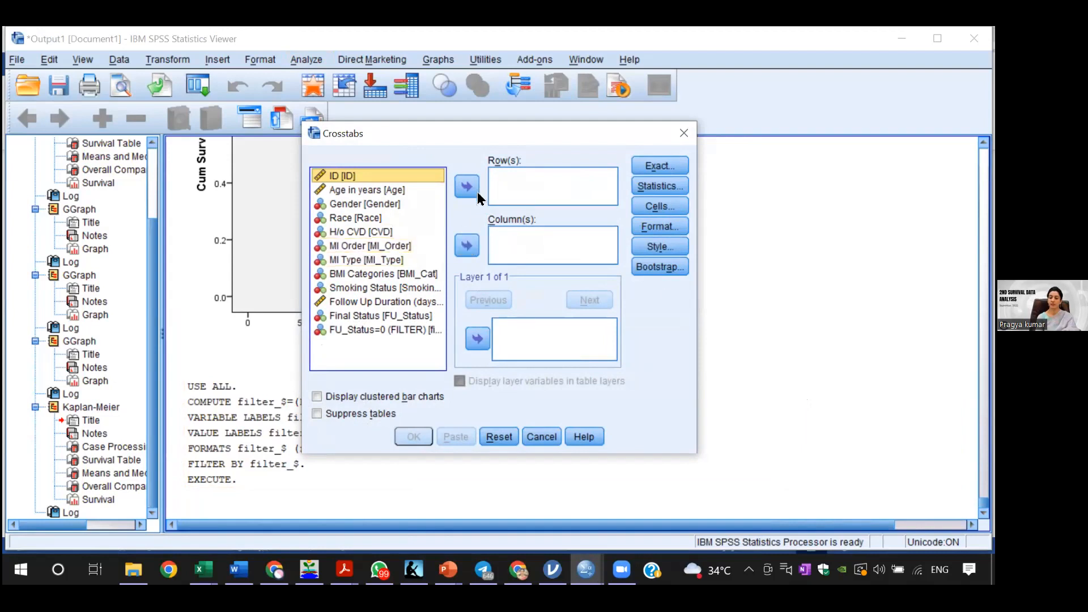
left_click(375, 205)
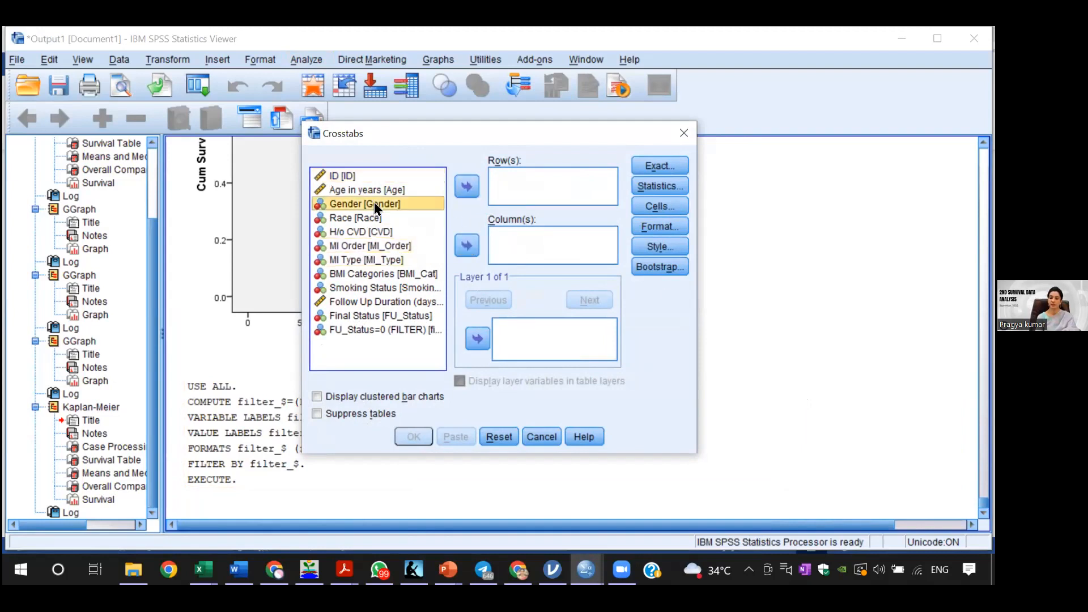
left_click(466, 186)
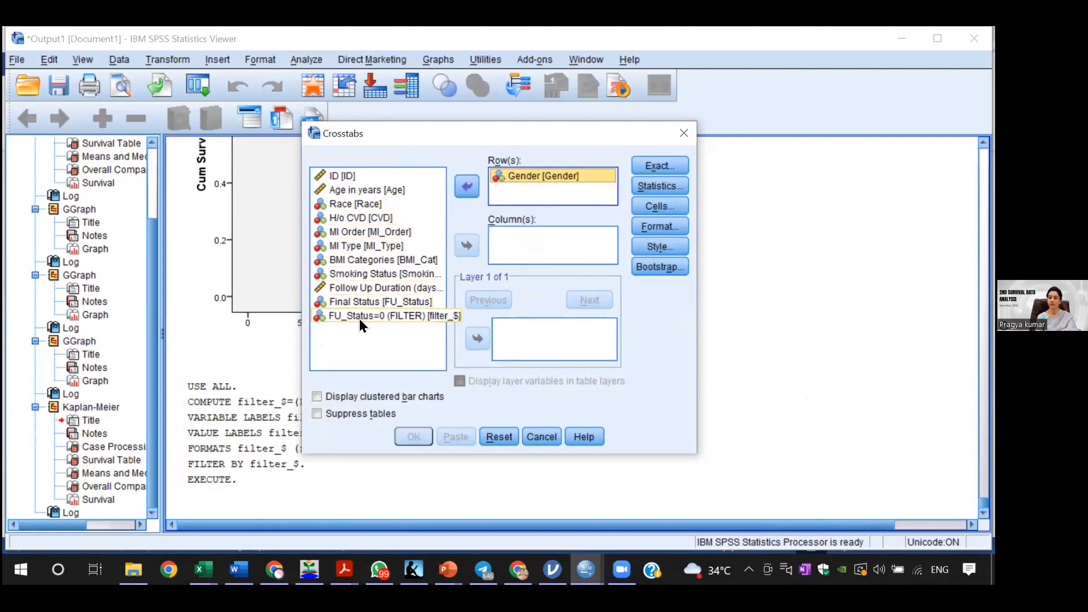
left_click(370, 303)
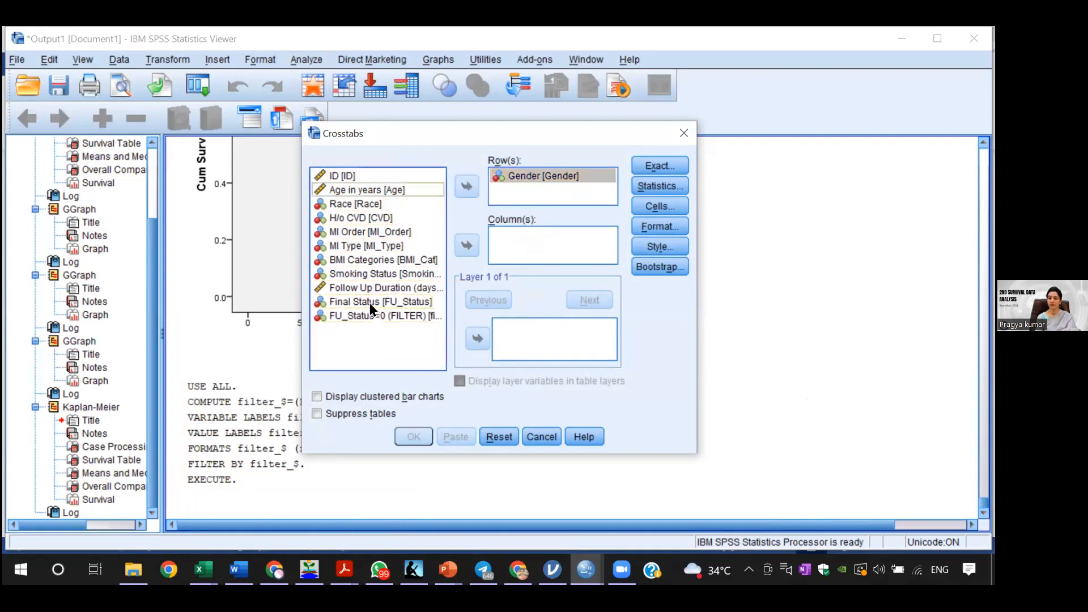
left_click(466, 245)
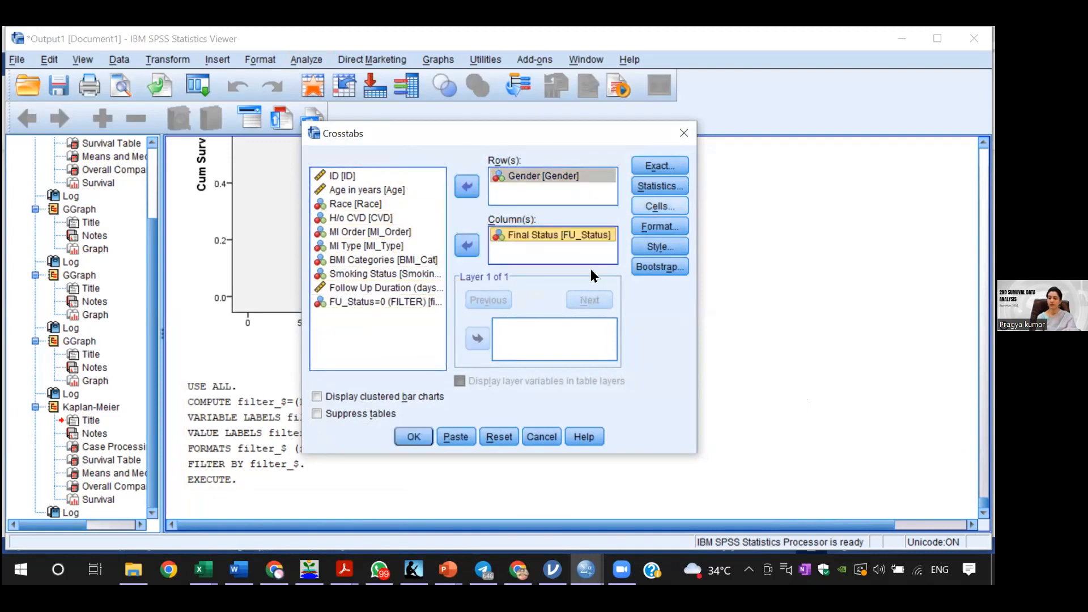
Request the Chi-square statistic for the Gender by Final Status crosstab, run it and review the resulting tables
left_click(644, 189)
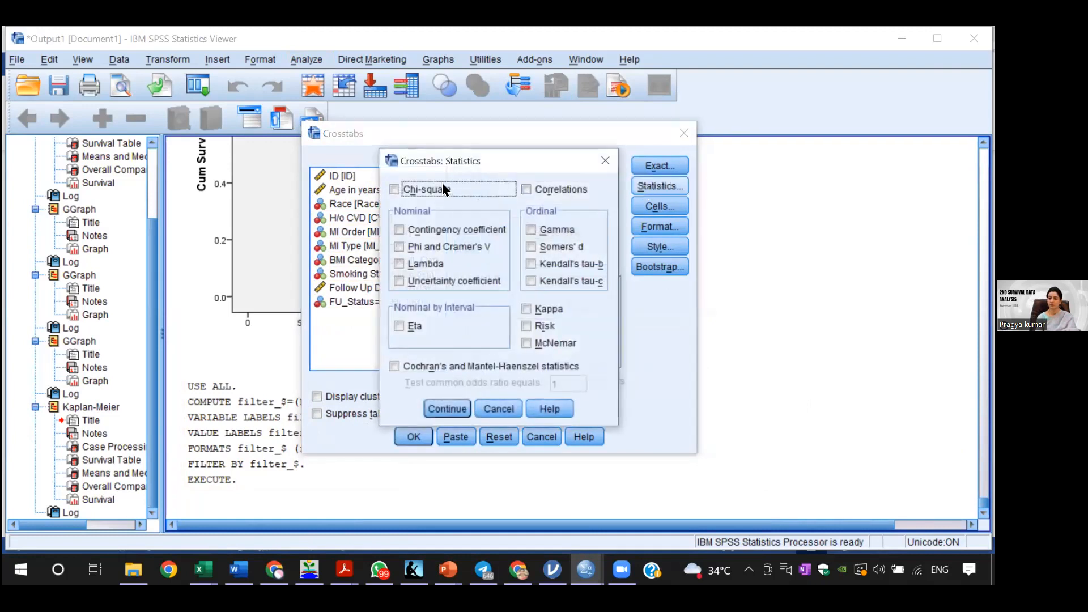
left_click(422, 191)
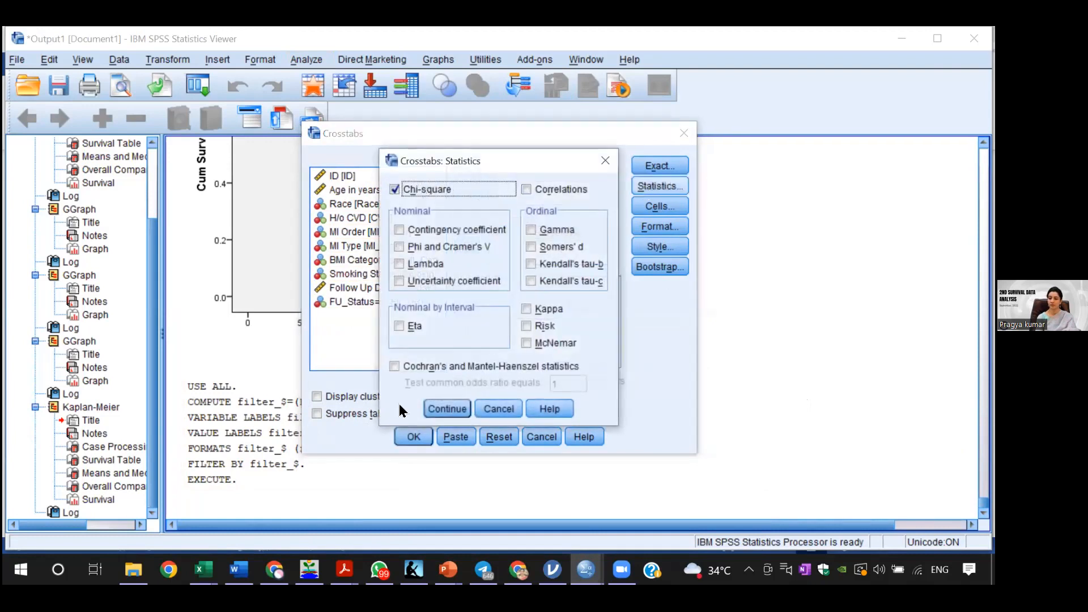
left_click(432, 407)
left_click(406, 437)
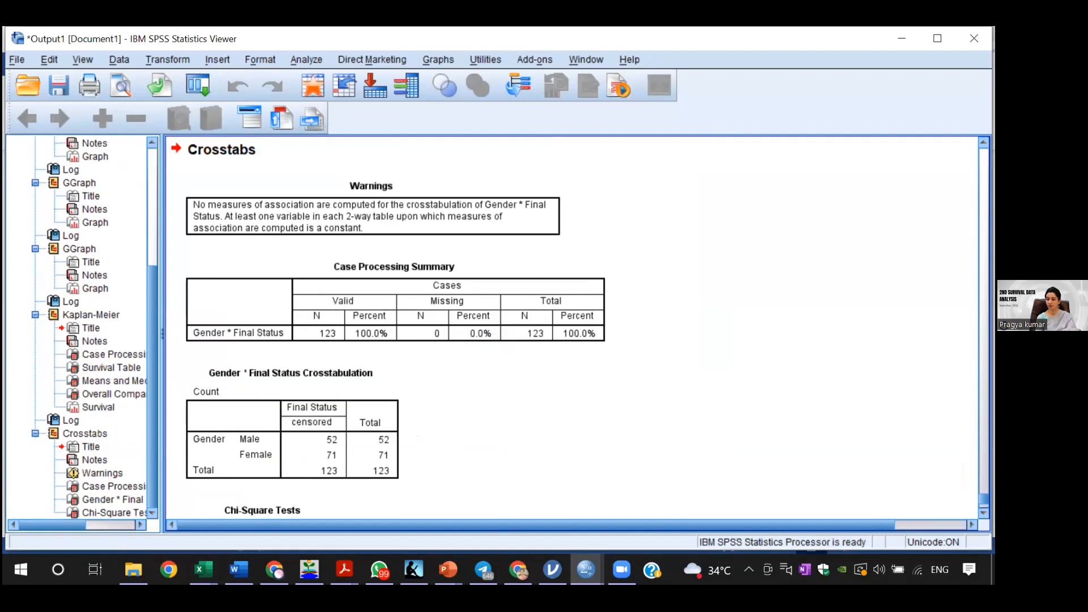
scroll(432, 474, "down", 4)
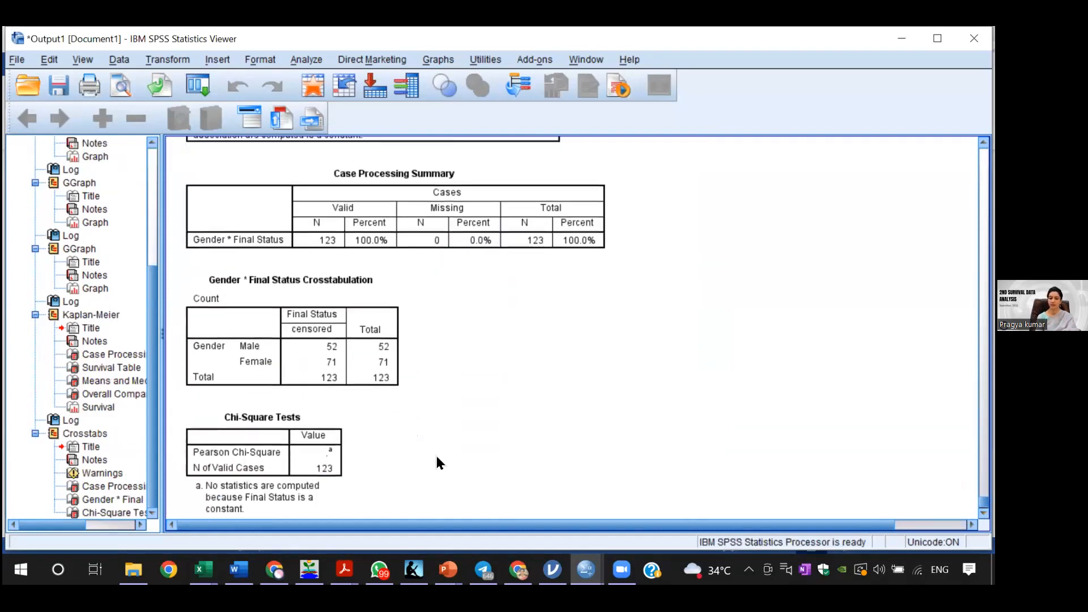
Remove the FU_Status=0 filter by selecting all cases in the dataset again
left_click(337, 466)
left_click(368, 485)
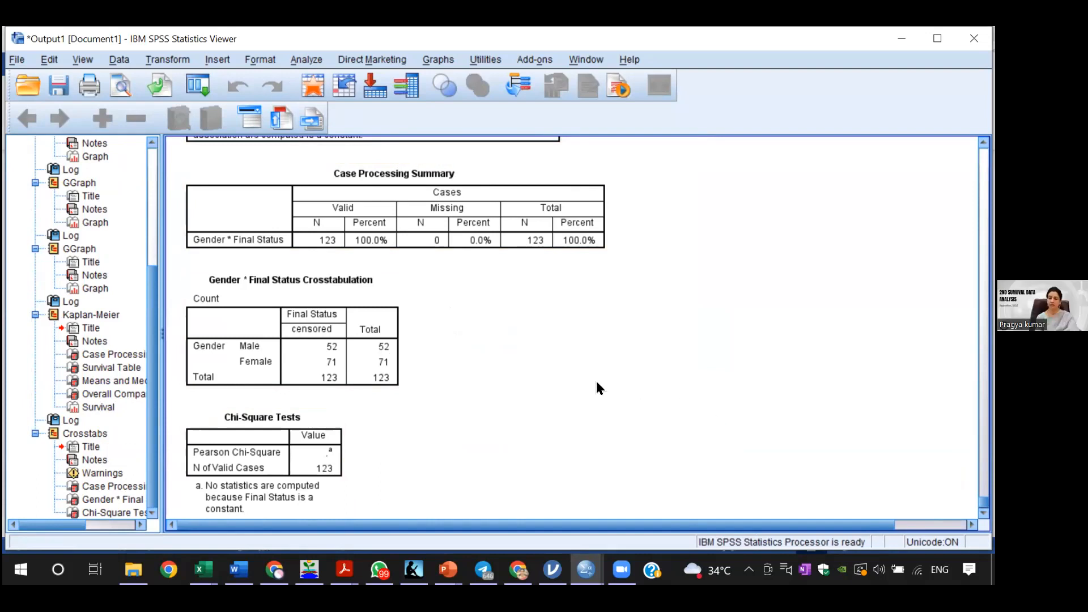
left_click(315, 57)
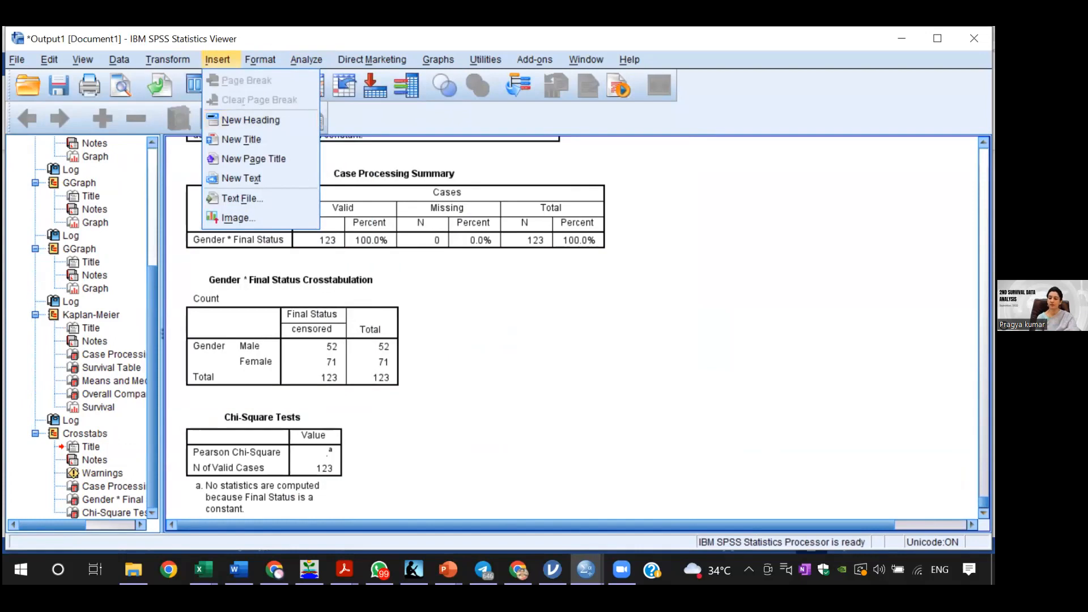
scroll(575, 311, "down", 1)
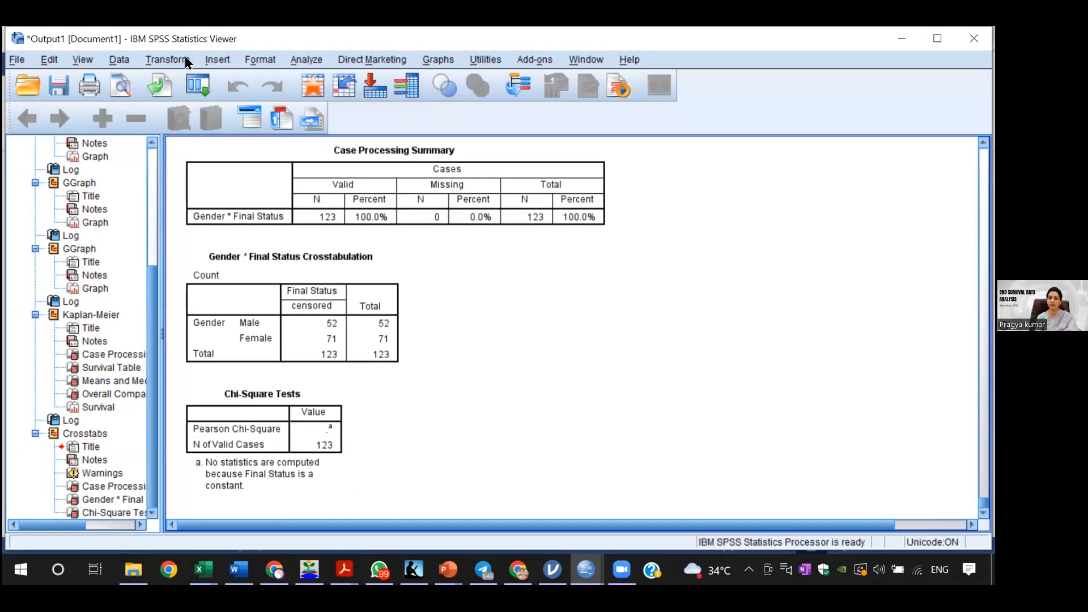
left_click(290, 53)
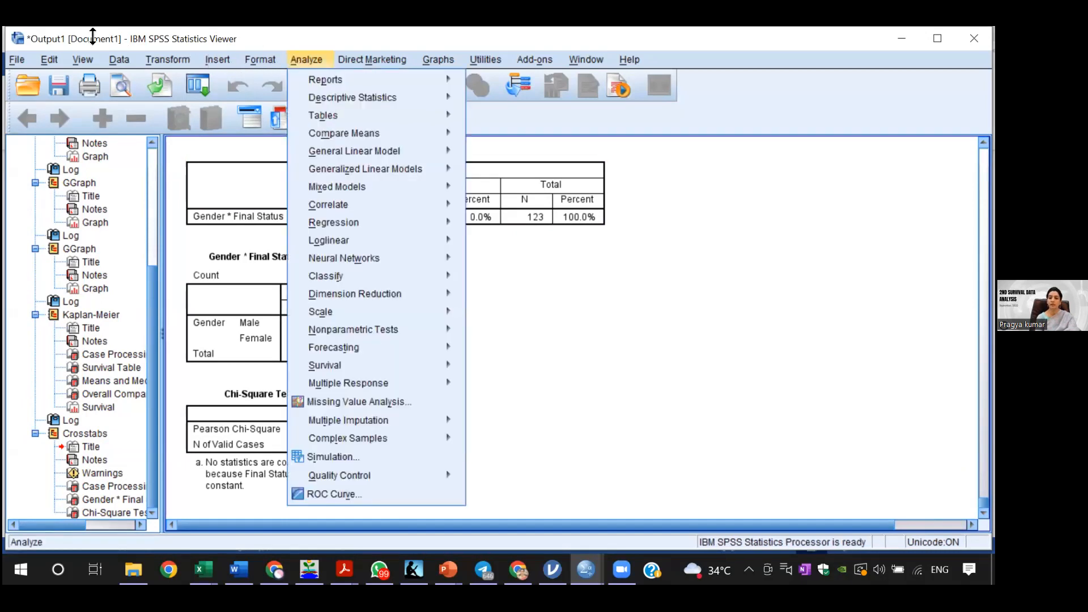
mouse_move(119, 59)
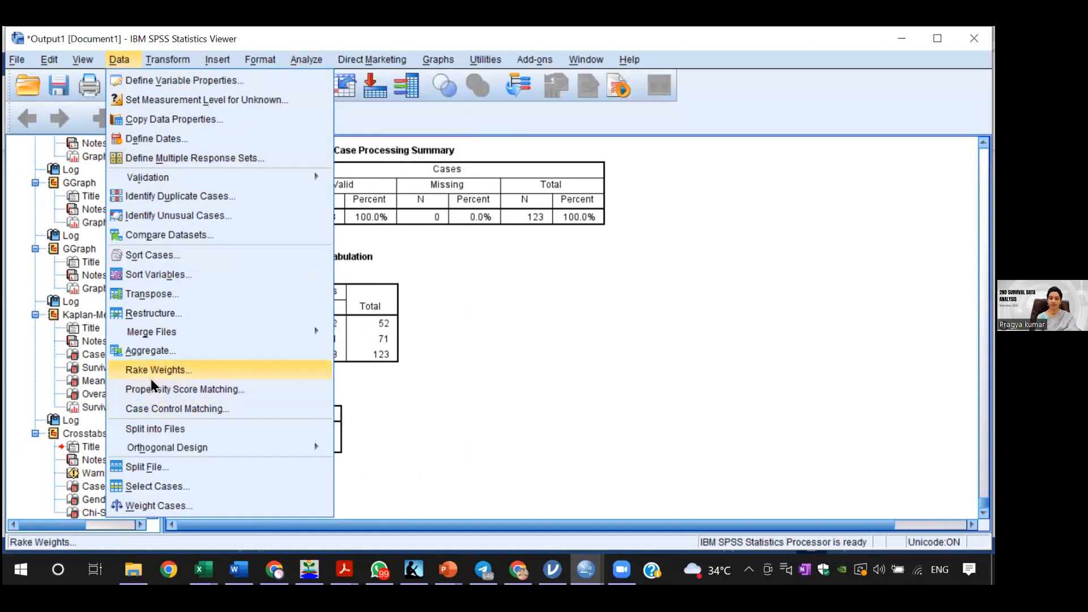
left_click(157, 486)
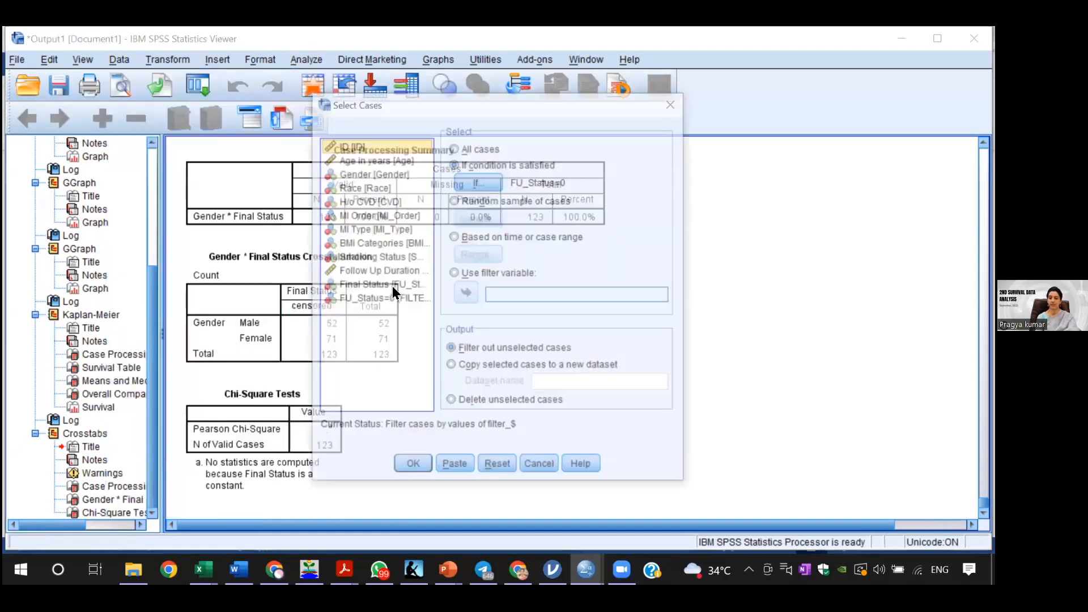
left_click(455, 149)
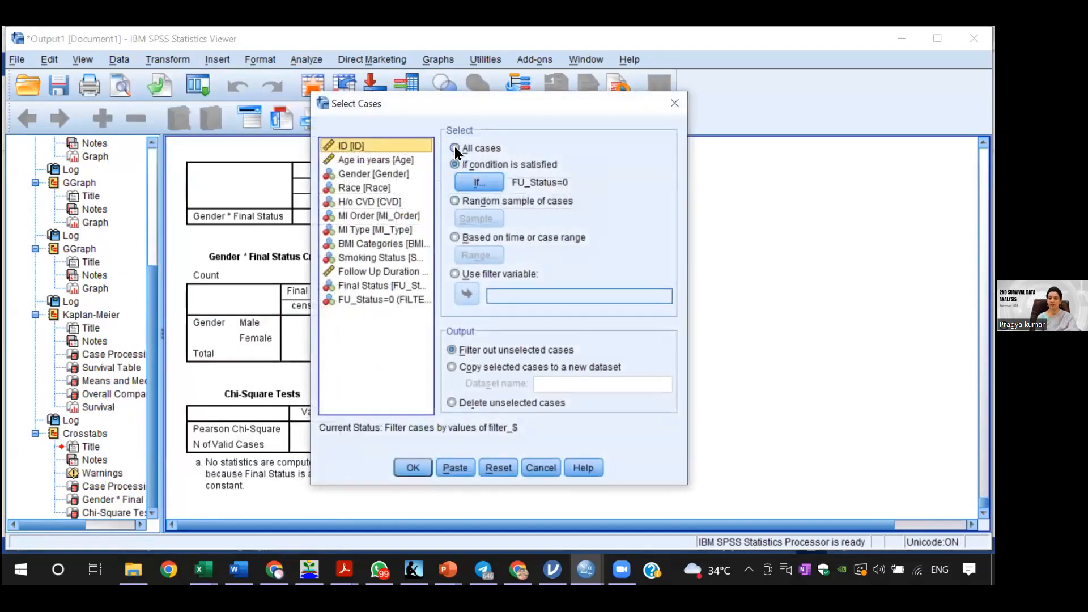
left_click(421, 461)
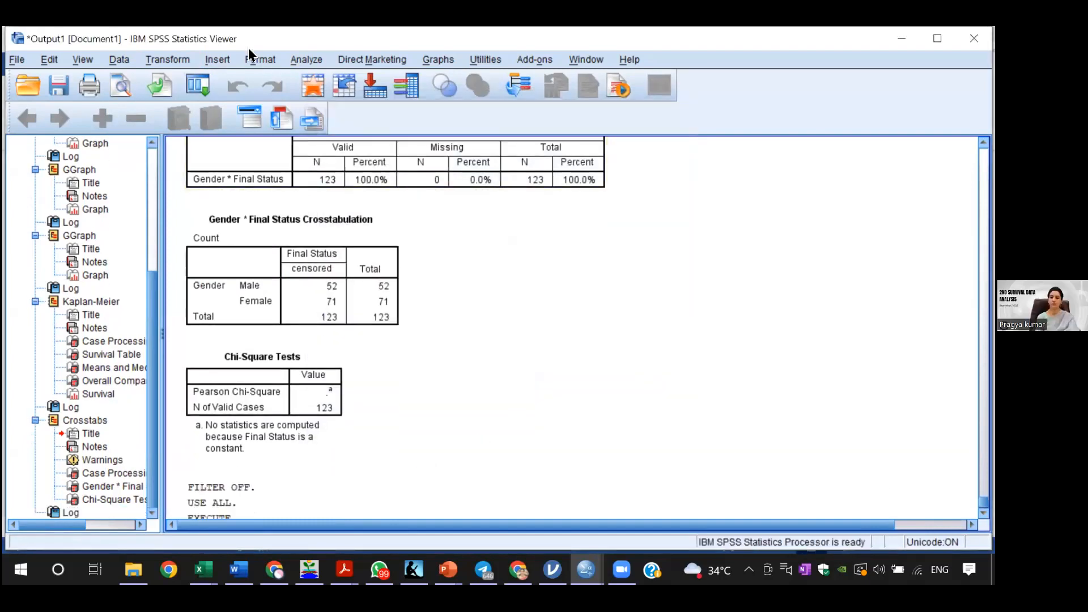
Rerun the Gender by Final Status crosstab with the Chi-square statistic on all cases and check the Pearson Chi-Square significance
left_click(304, 57)
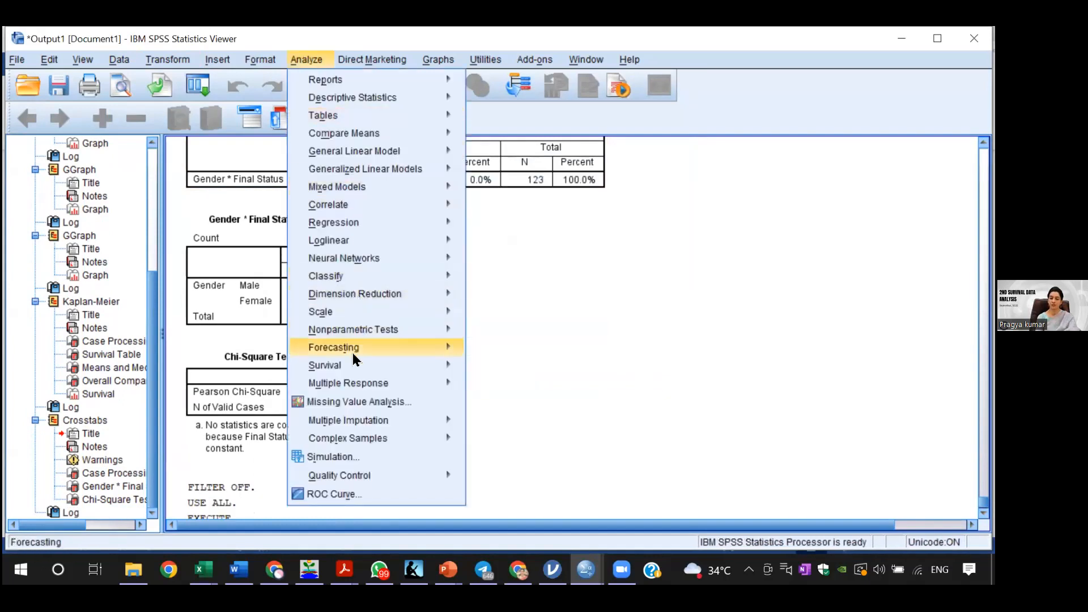
mouse_move(431, 98)
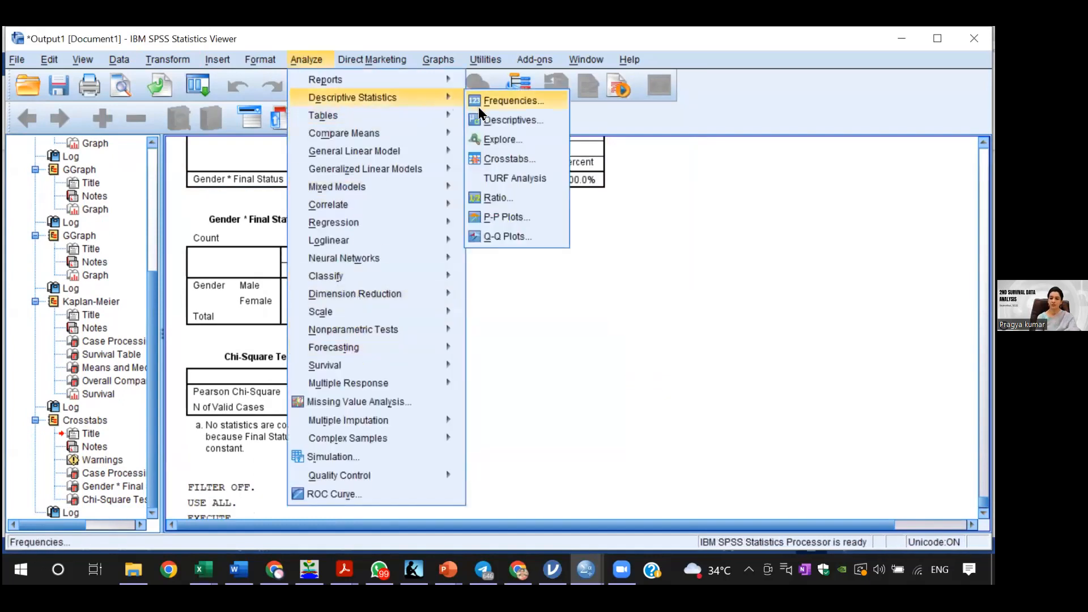
left_click(508, 152)
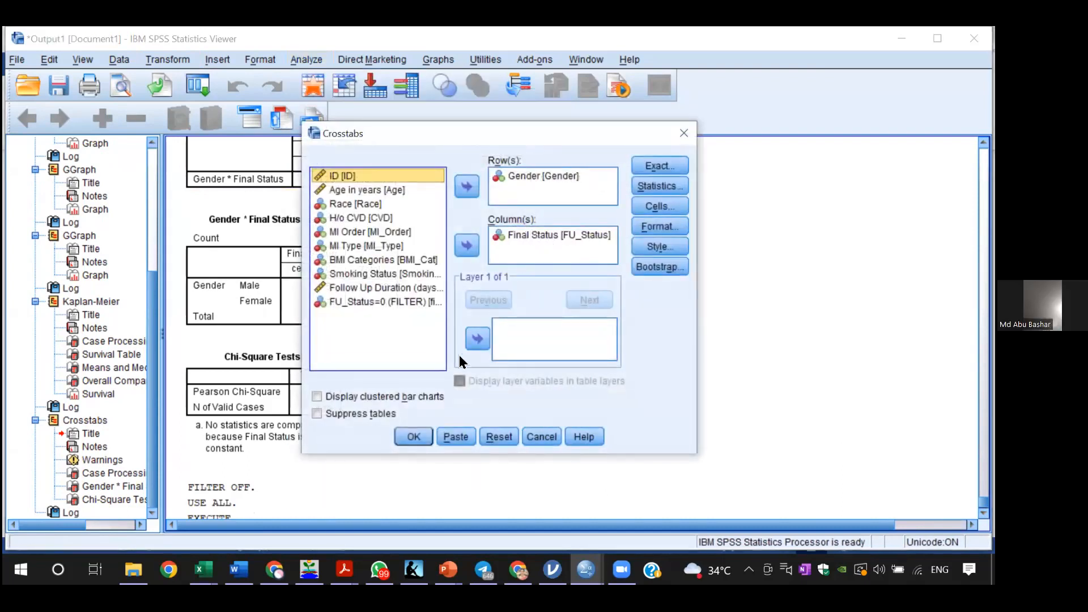
left_click(662, 184)
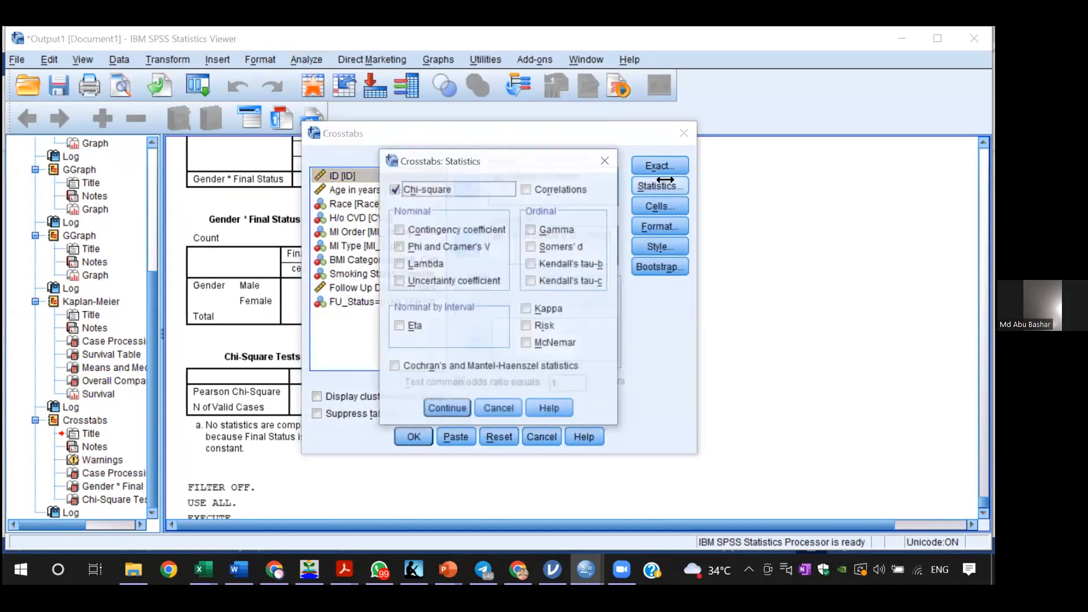
left_click(455, 399)
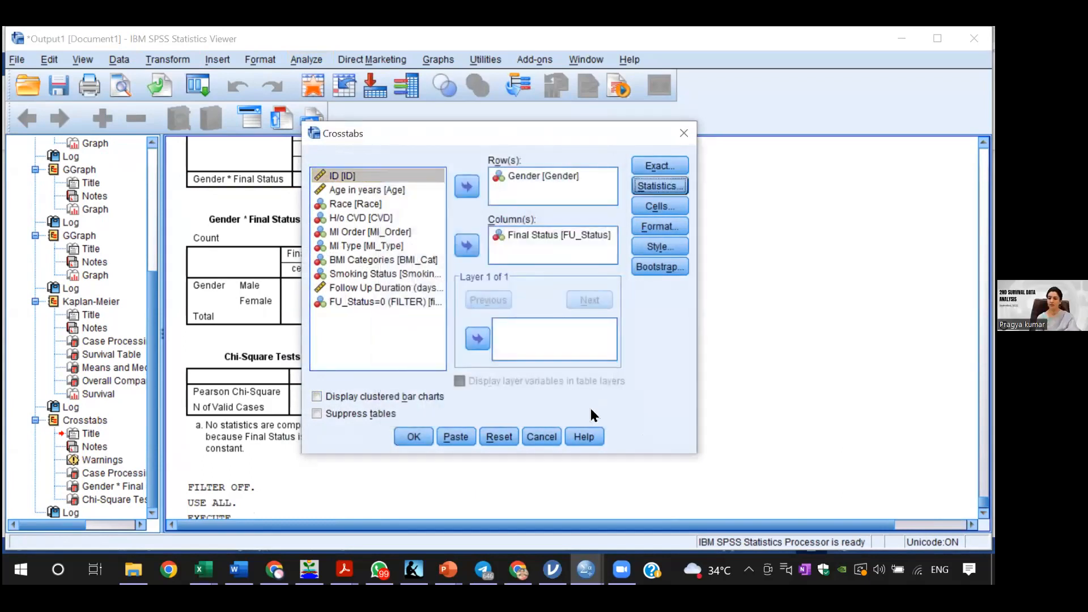
left_click(417, 438)
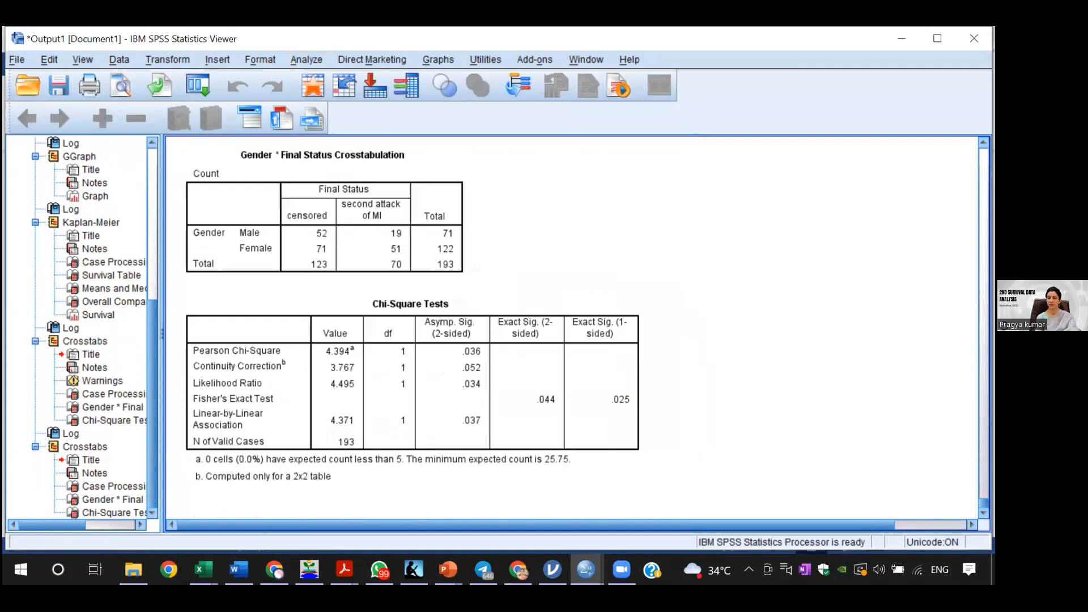
left_click(419, 356)
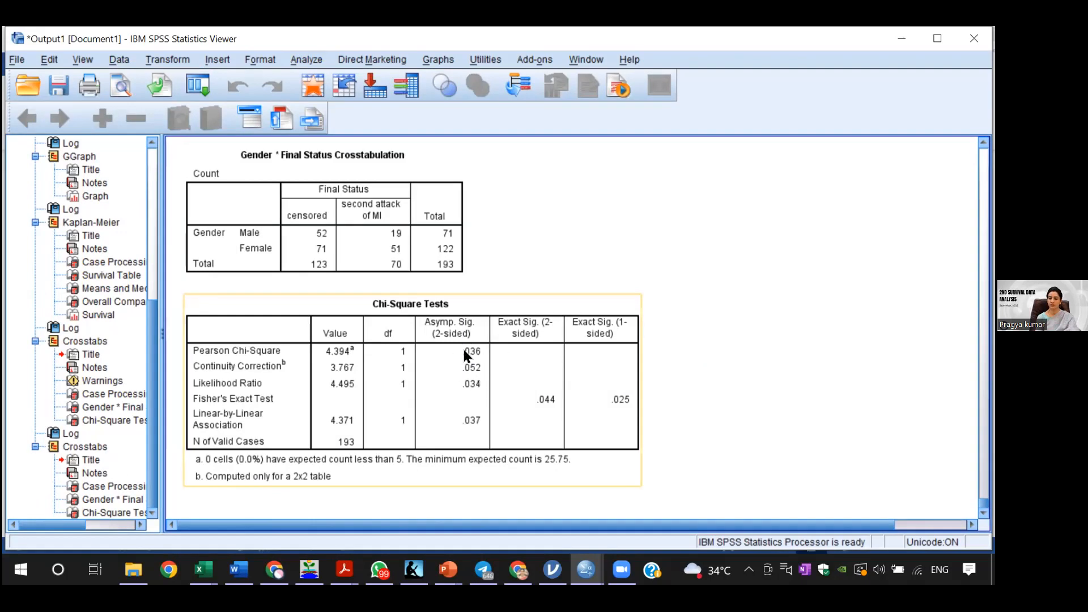
left_click(656, 330)
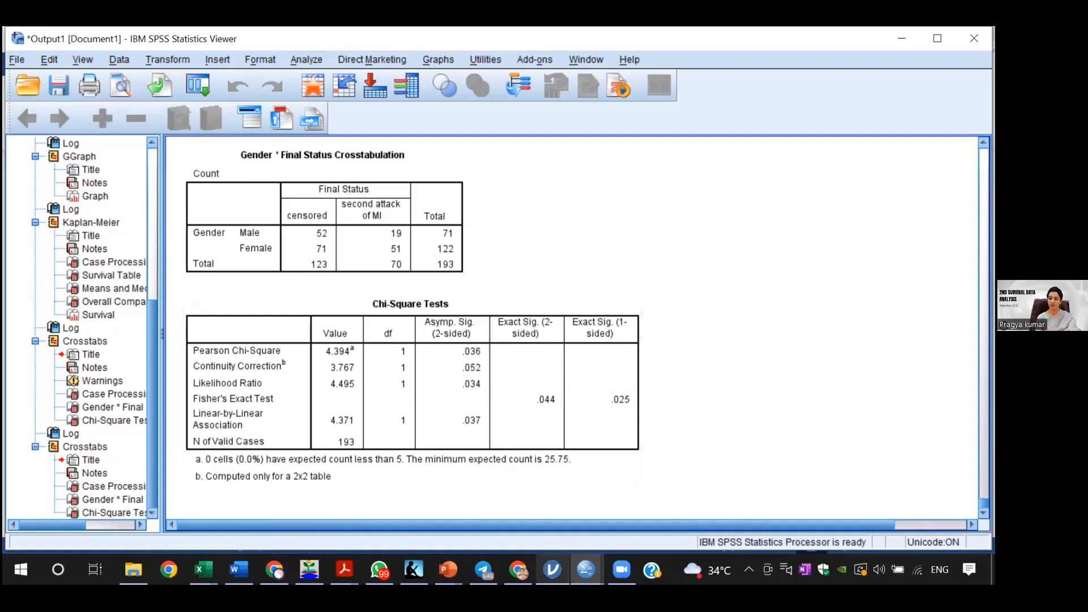
mouse_move(586, 569)
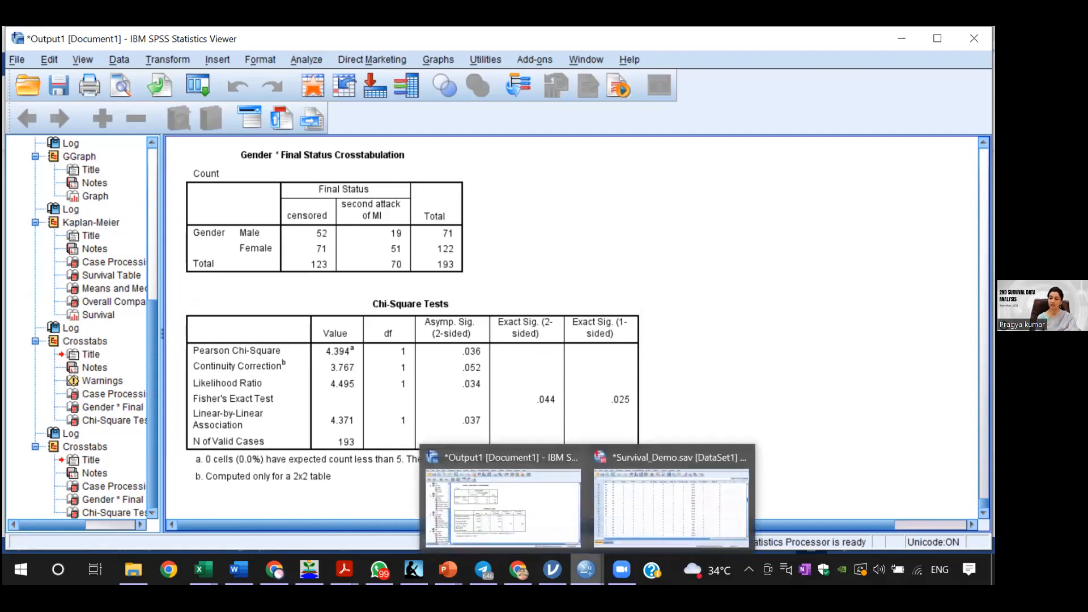
left_click(647, 517)
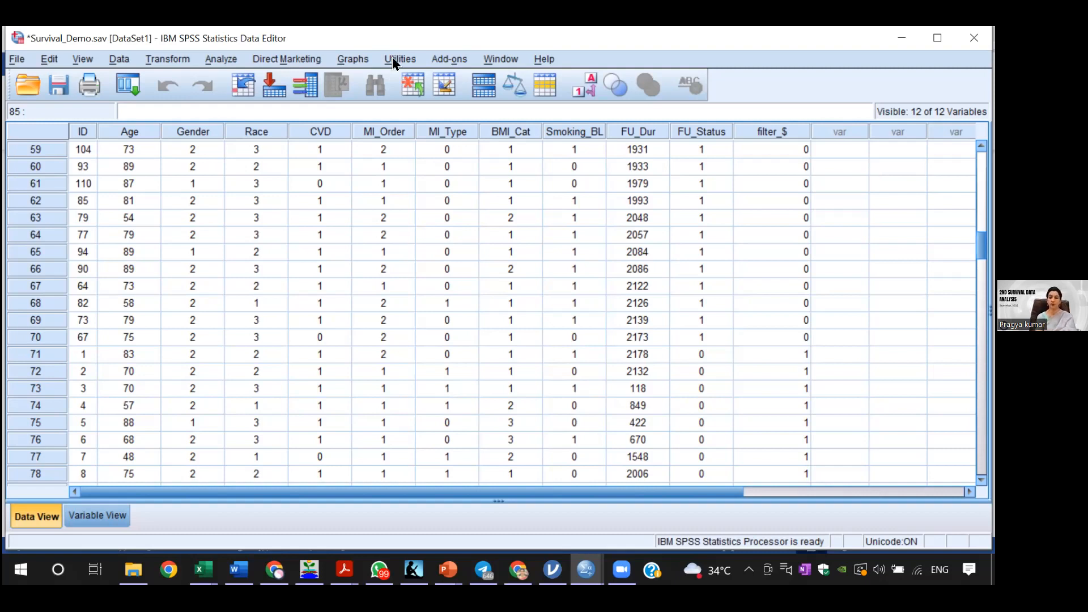
left_click(225, 60)
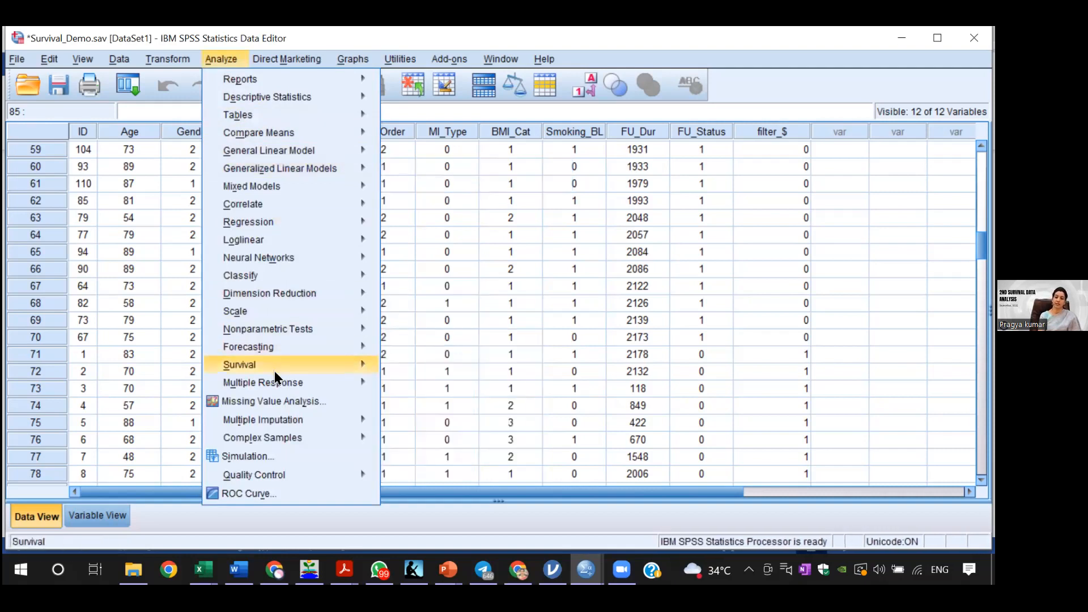
mouse_move(294, 372)
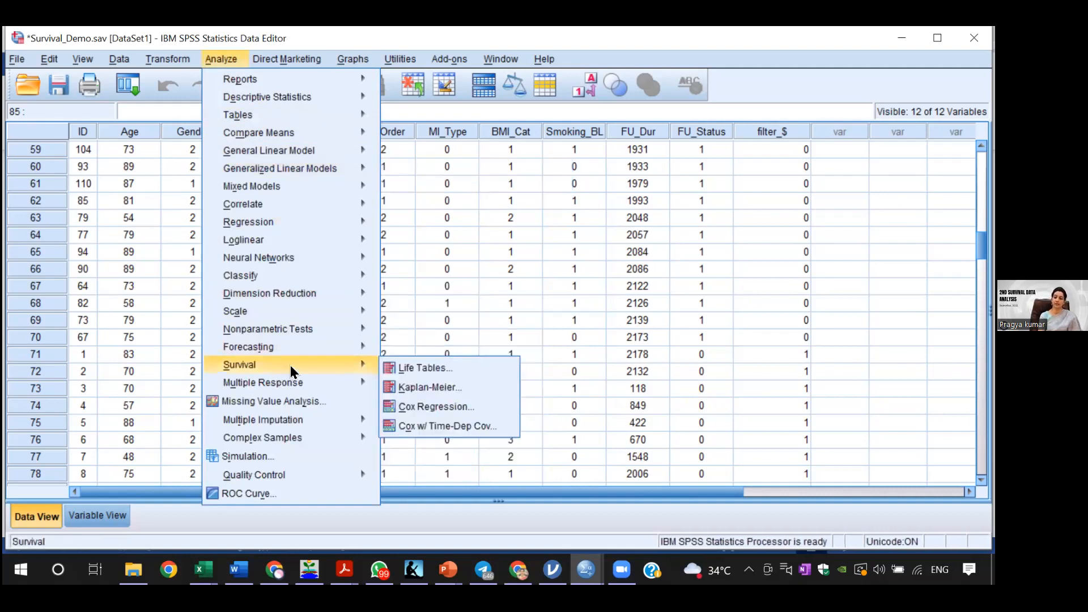
left_click(403, 387)
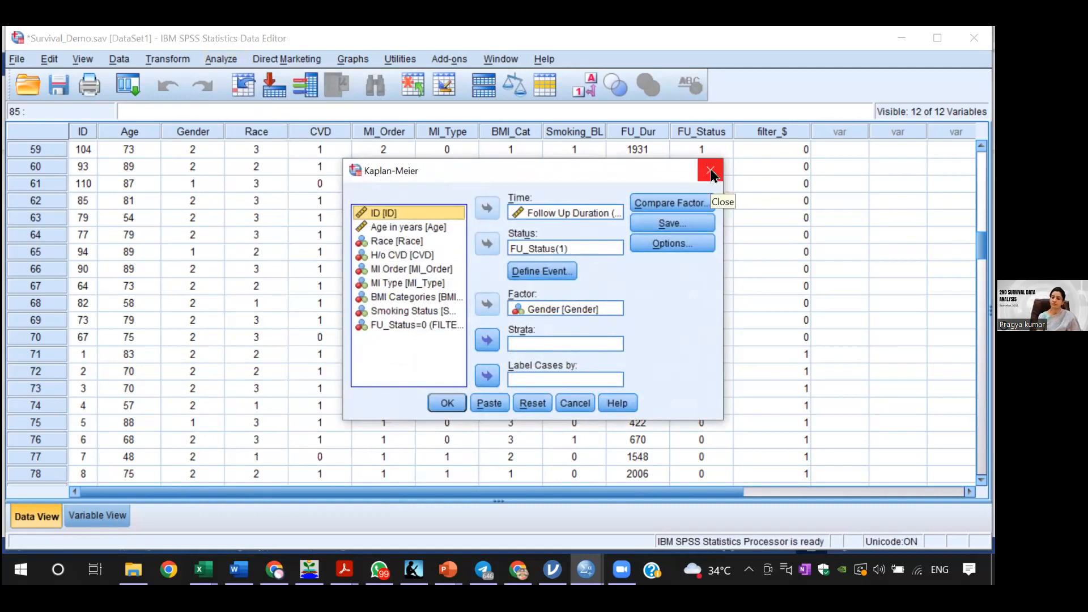
left_click(710, 175)
Review the output from the crosstabs back through the survival plot to the Survival Table, examining the status entries for females and males
left_click(586, 569)
left_click(543, 519)
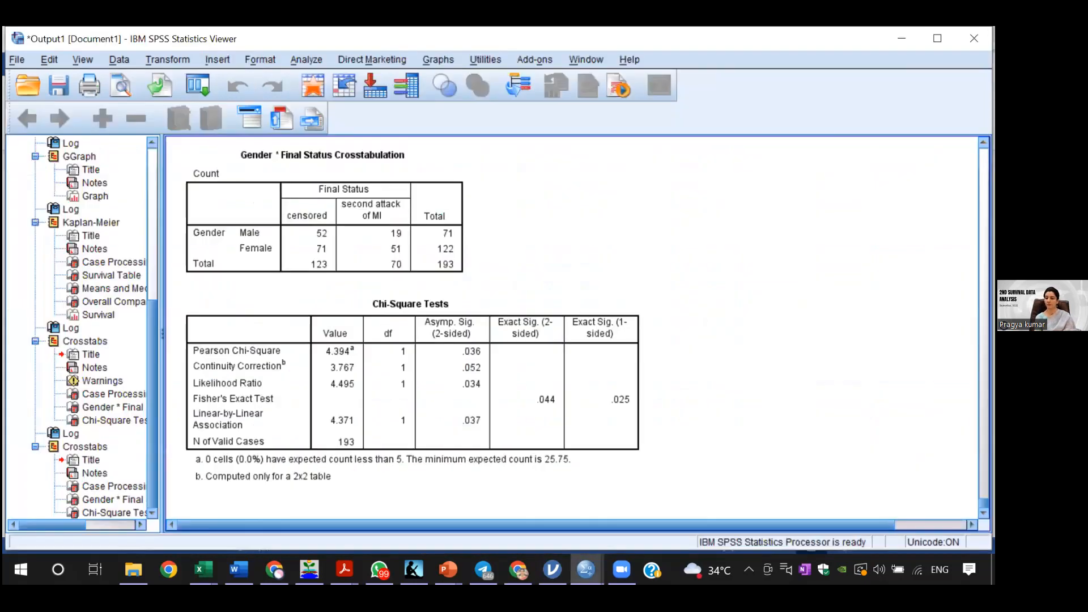
scroll(572, 326, "up", 10)
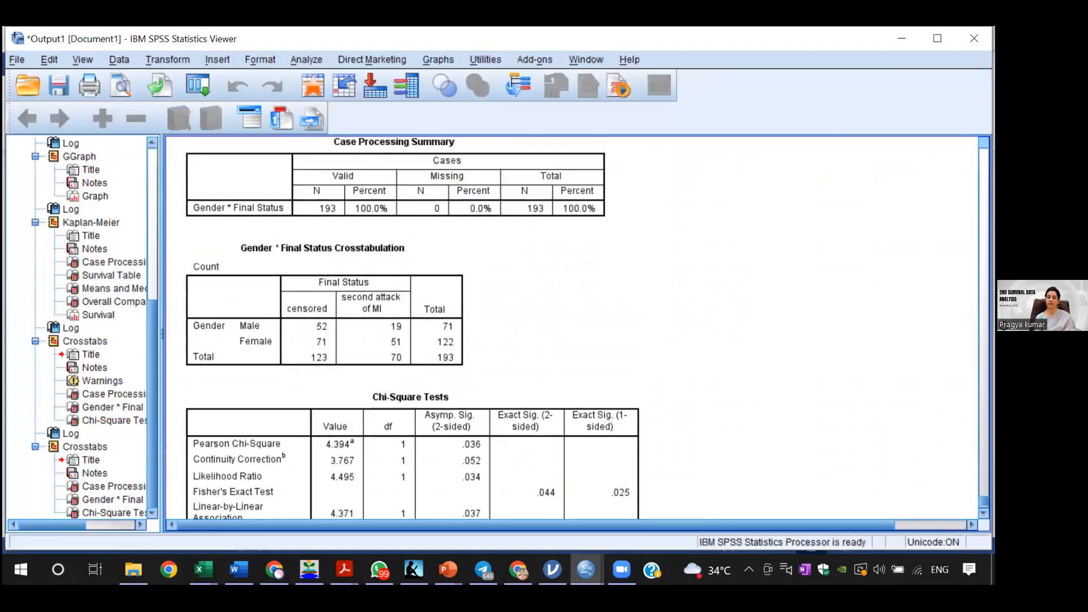
scroll(572, 326, "up", 10)
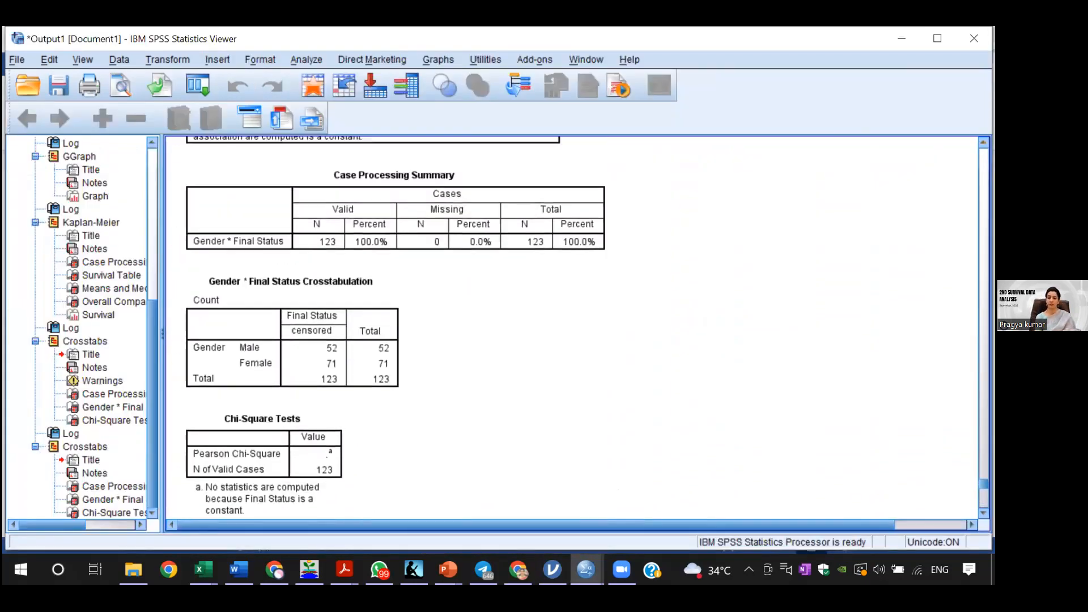
scroll(573, 326, "up", 10)
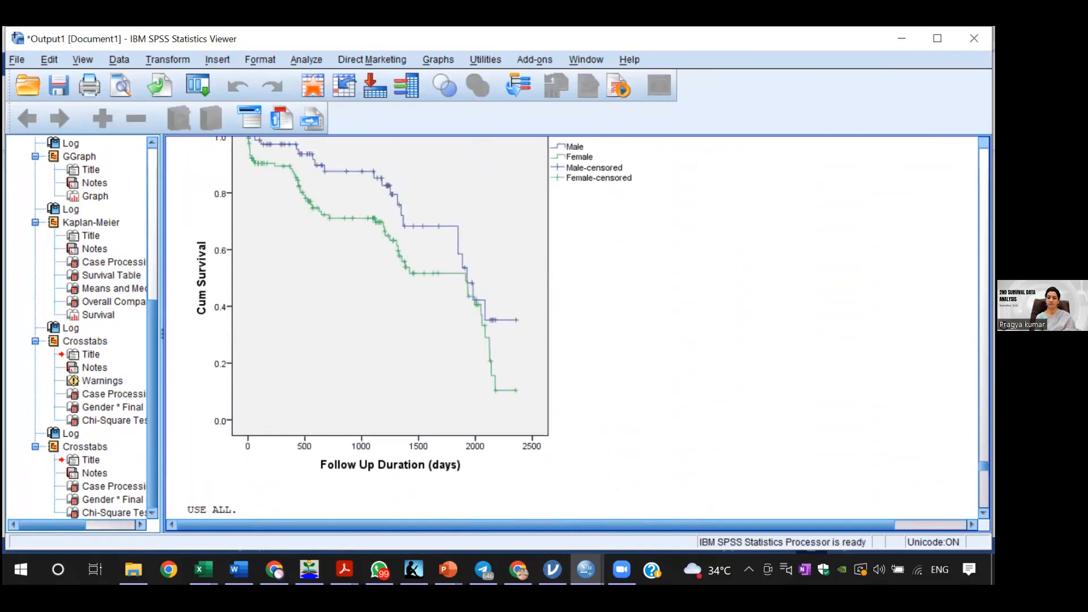
scroll(572, 325, "up", 10)
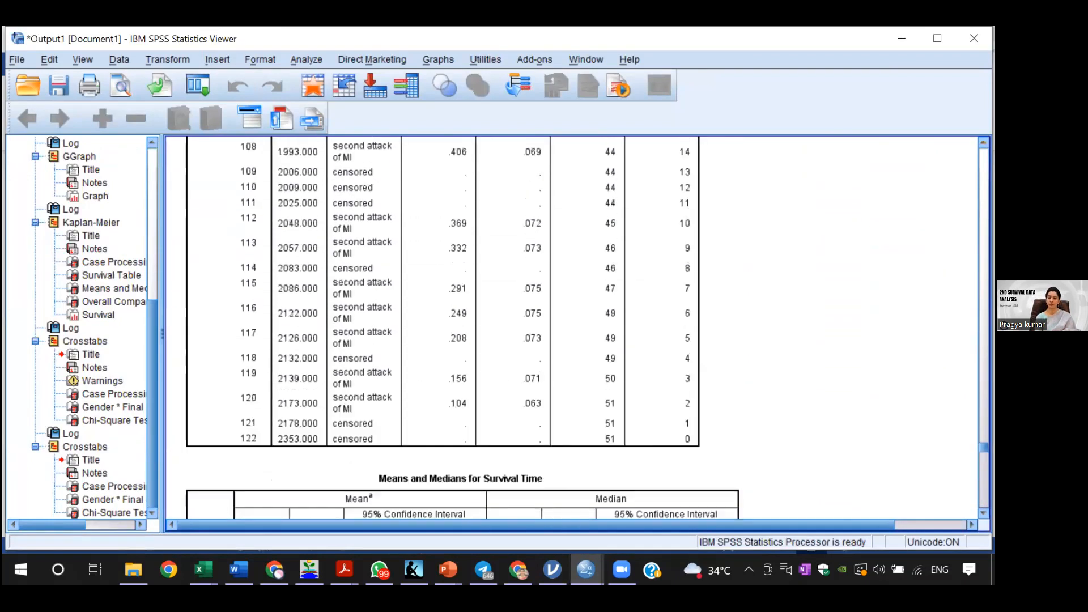
scroll(572, 326, "up", 3)
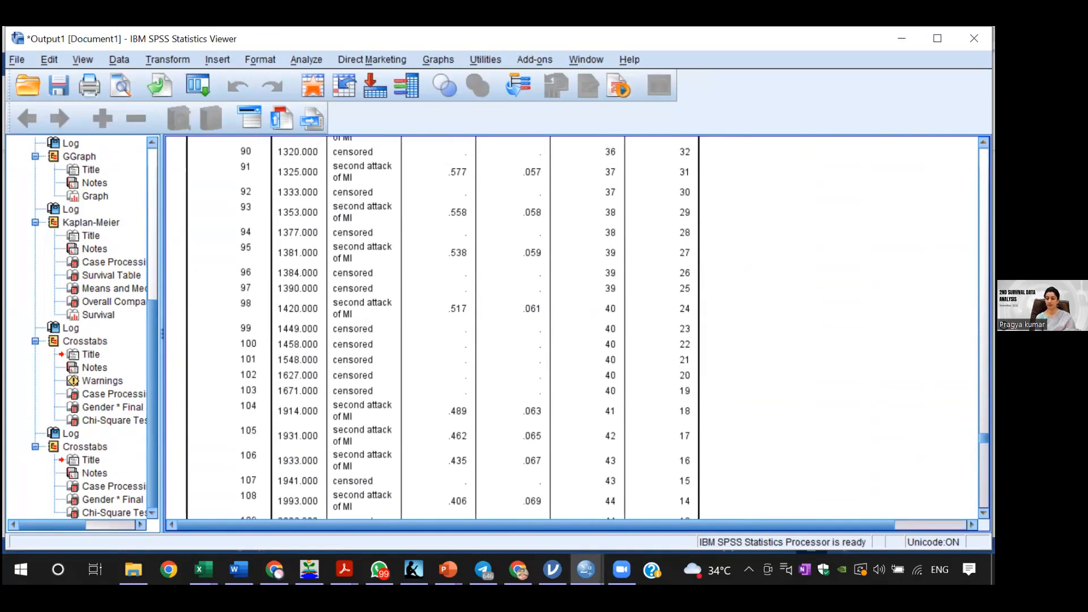
scroll(572, 326, "up", 9)
scroll(572, 326, "up", 10)
scroll(572, 326, "up", 6)
scroll(572, 325, "up", 5)
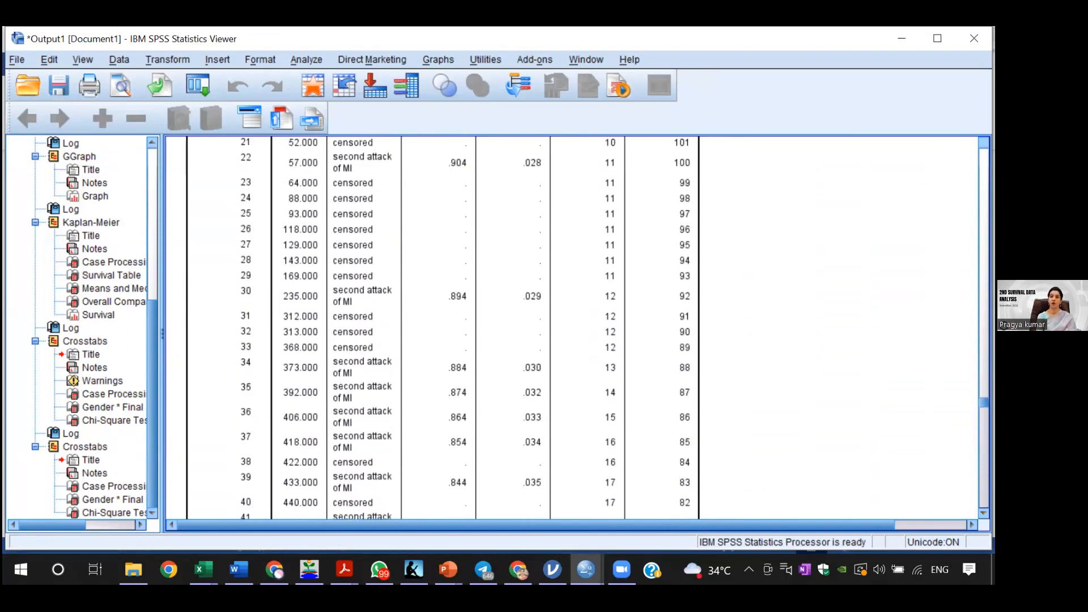
scroll(572, 326, "up", 8)
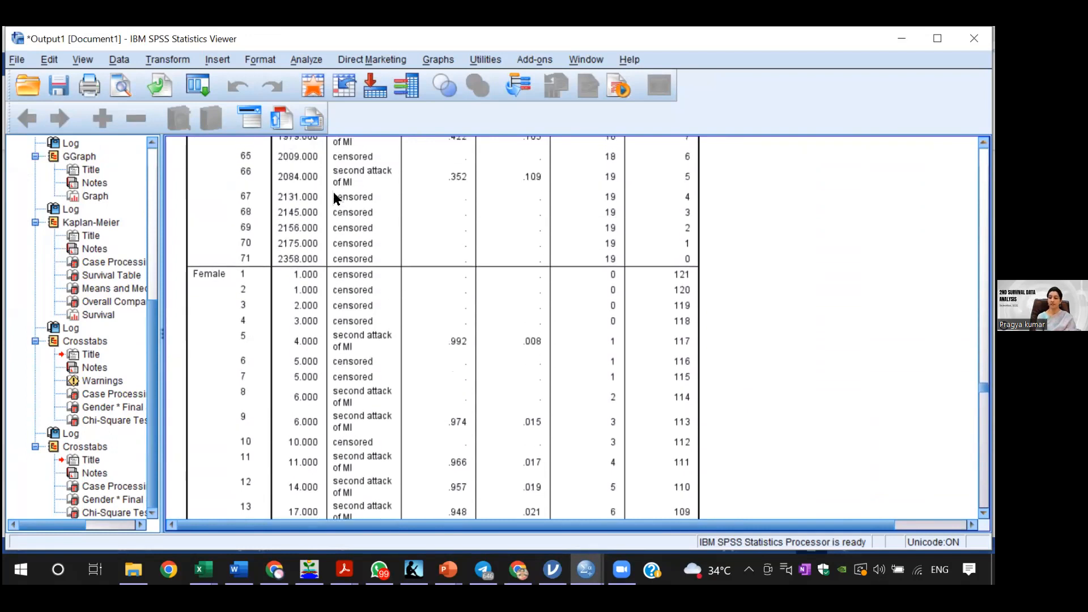
scroll(573, 326, "up", 12)
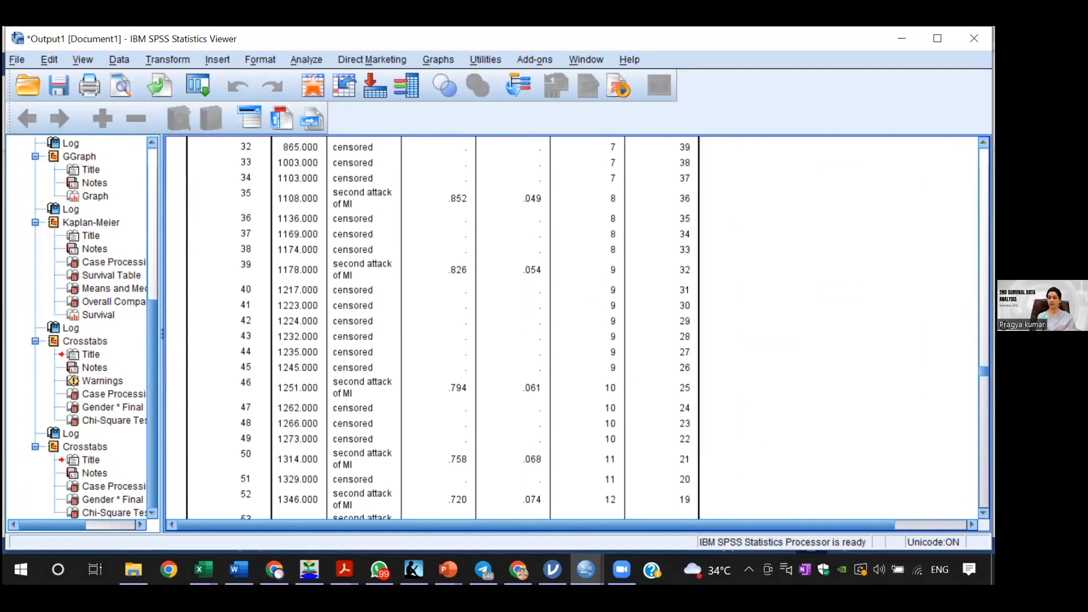
scroll(439, 327, "up", 8)
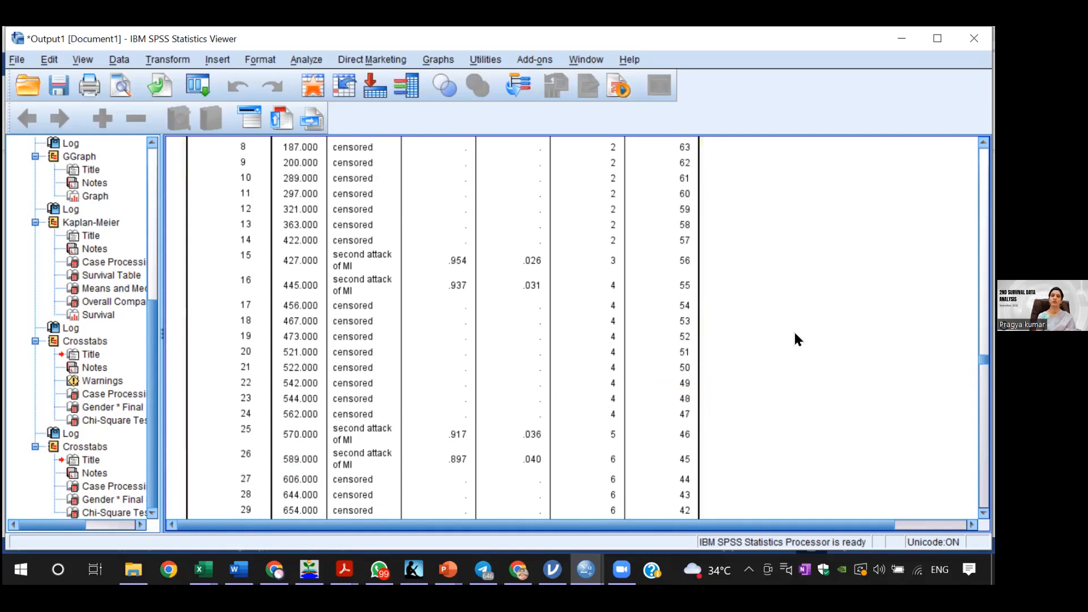
Rerun the Kaplan-Meier analysis by Gender without survival tables, keeping mean and median survival and the survival plot
left_click(298, 58)
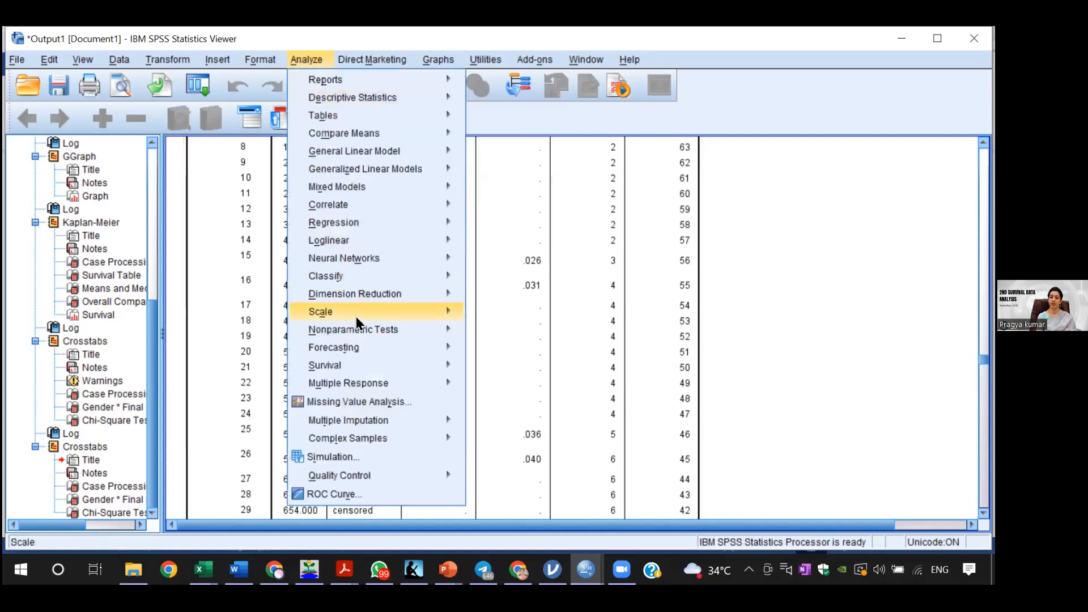
mouse_move(446, 369)
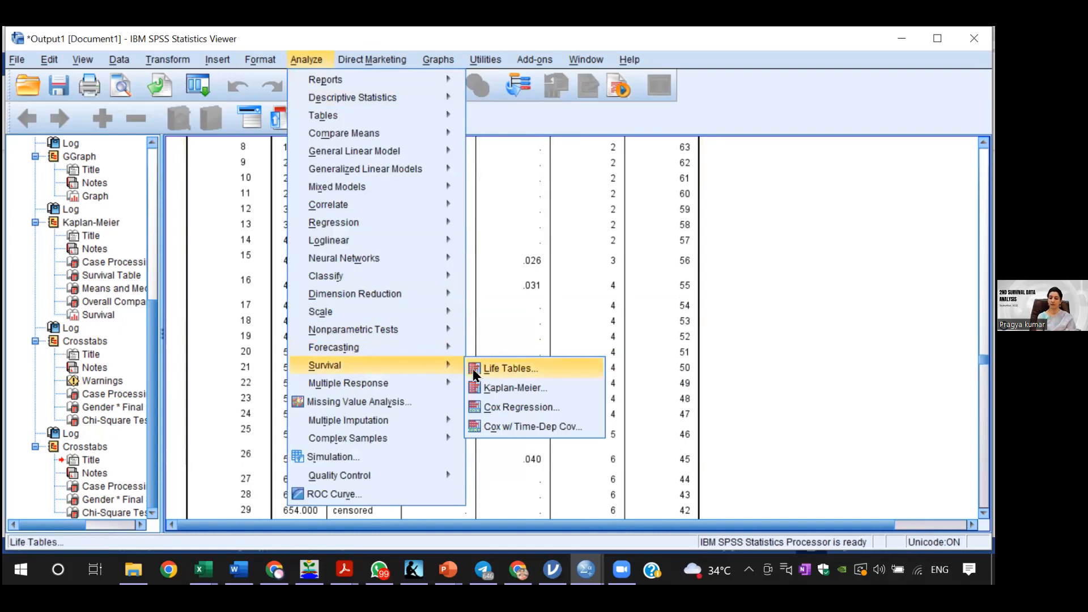
left_click(492, 387)
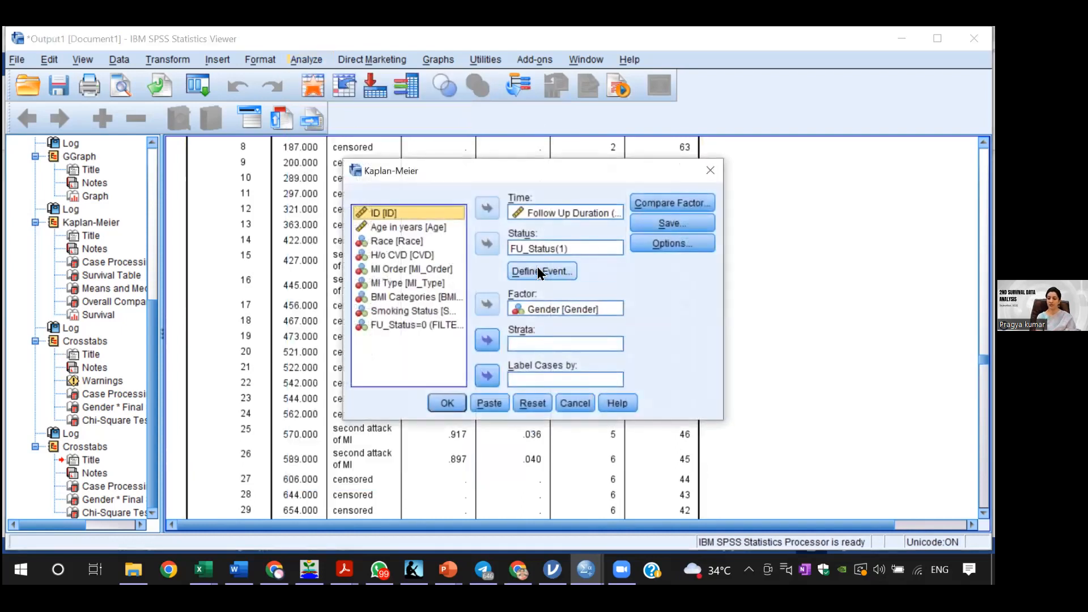
left_click(660, 244)
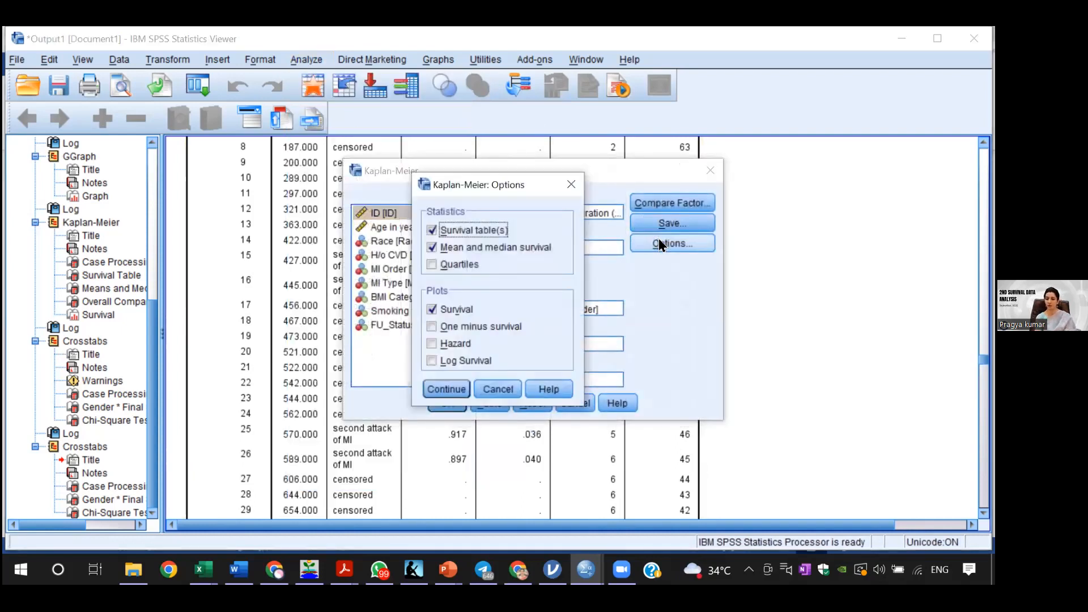
left_click(462, 308)
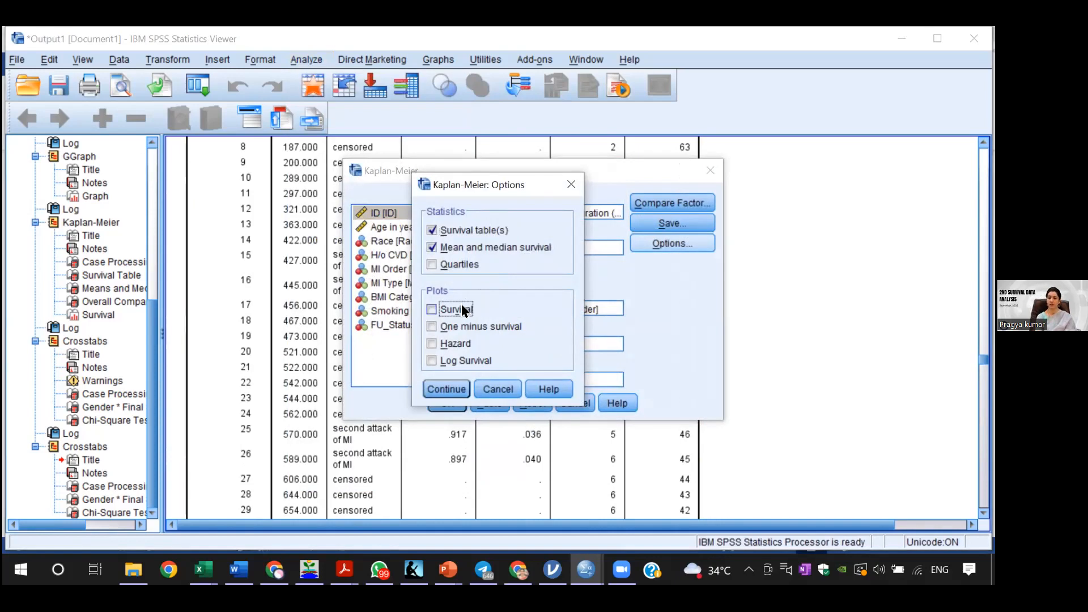
left_click(437, 233)
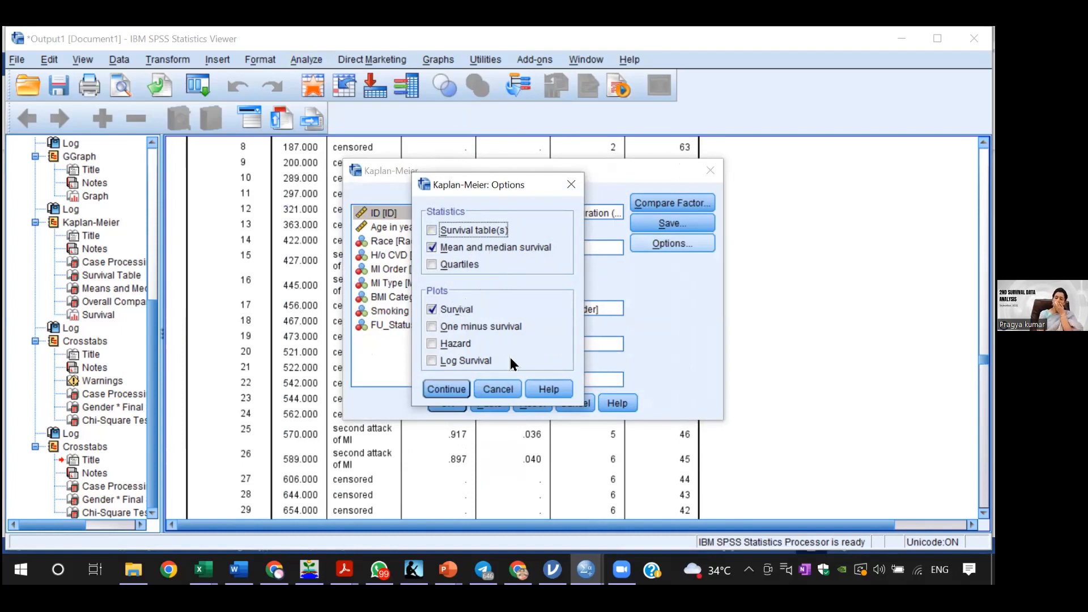
left_click(456, 389)
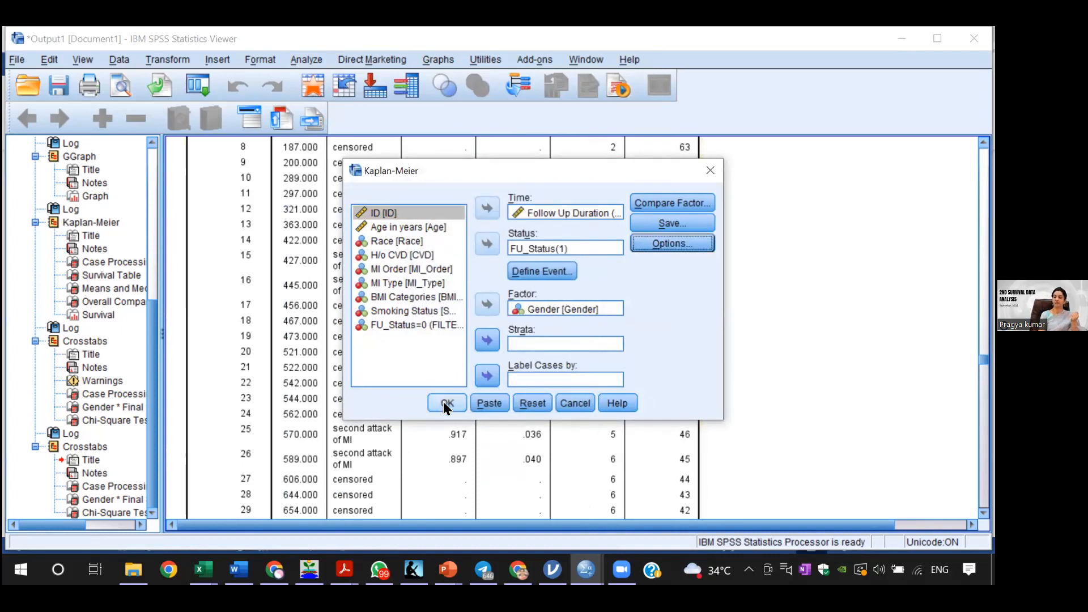
left_click(446, 404)
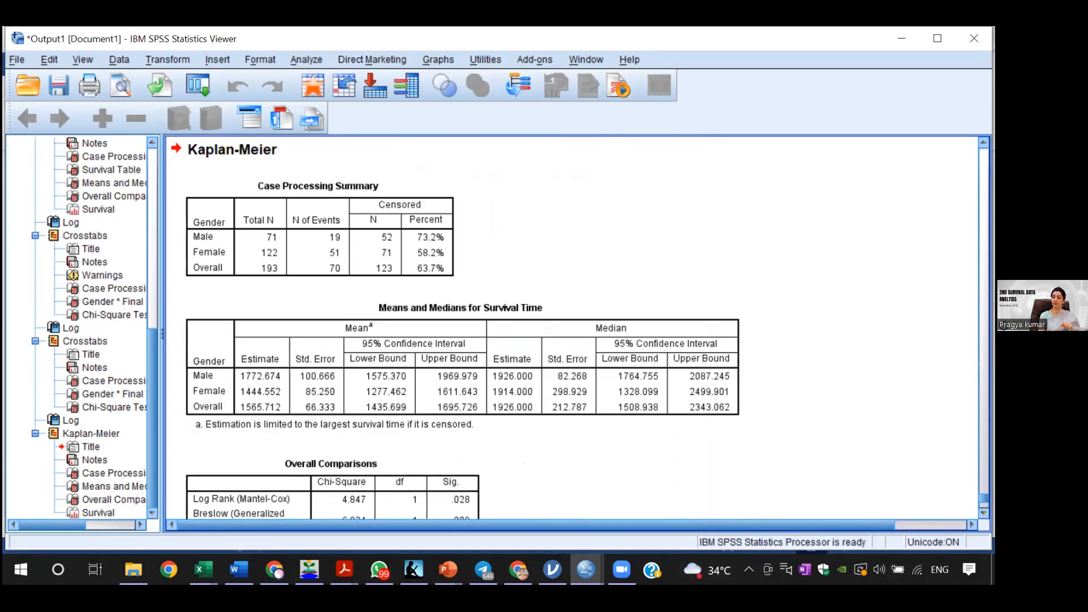
Review the new Kaplan-Meier output from the Case Processing Summary through the survival time estimates and Overall Comparisons to the survival plot
scroll(572, 327, "down", 1)
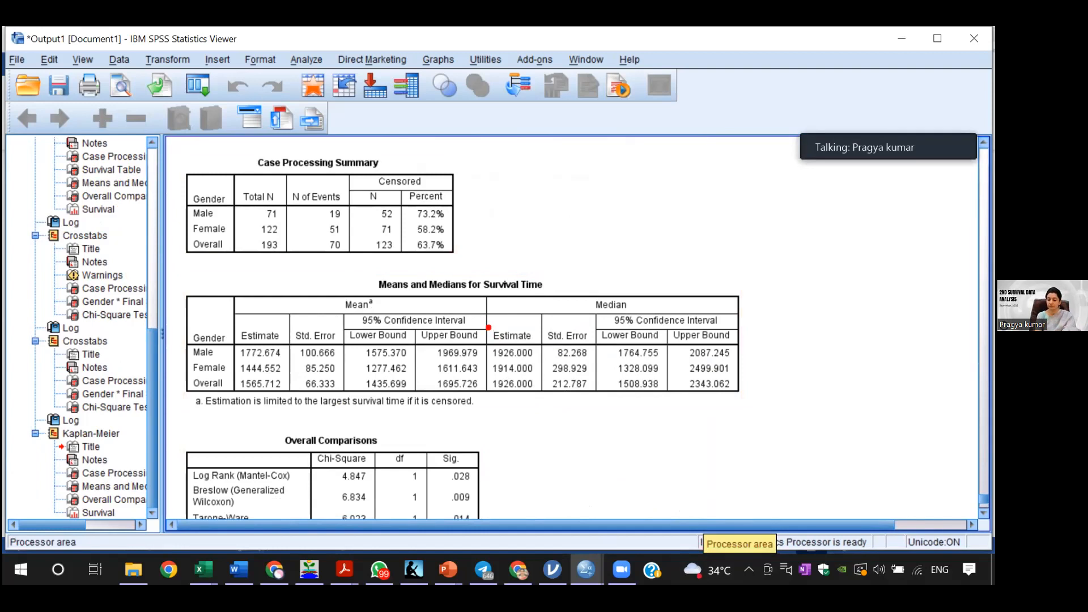
left_click_drag(489, 328, 539, 410)
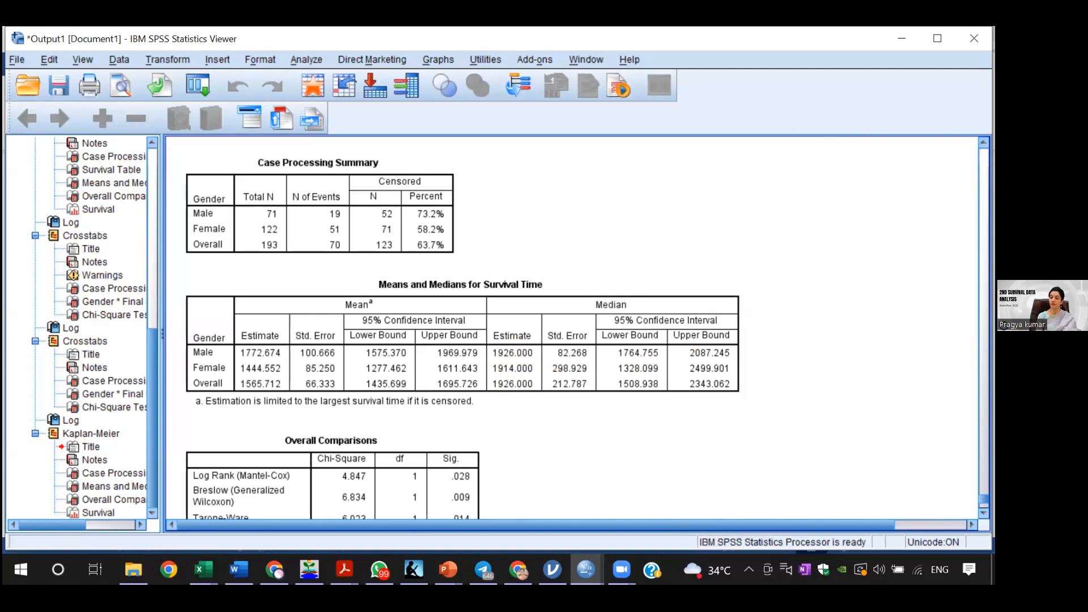
scroll(572, 327, "down", 3)
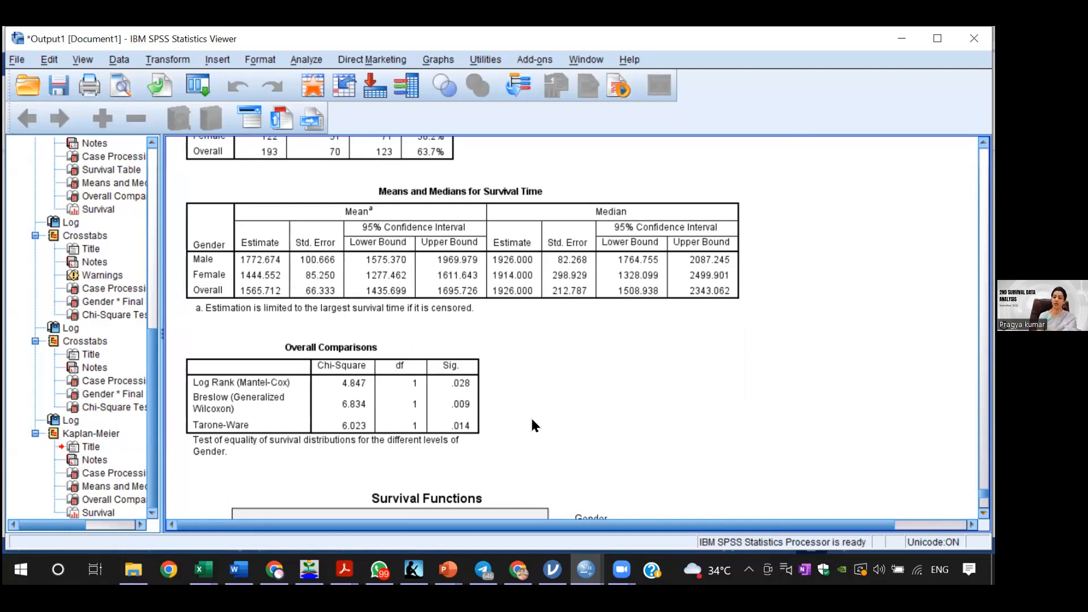
left_click(287, 389)
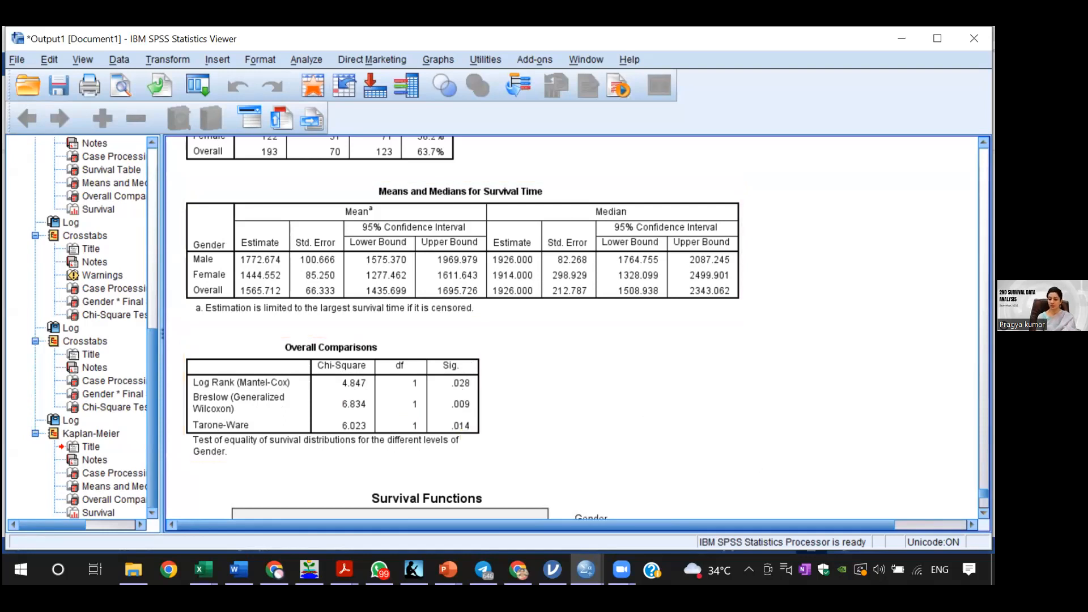
scroll(863, 353, "down", 6)
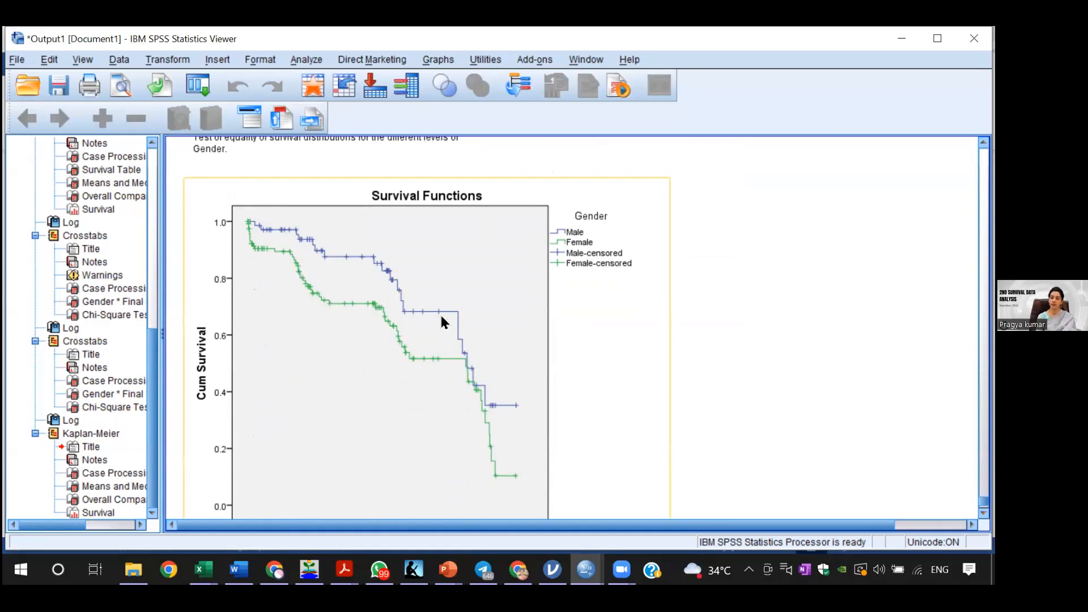
left_click(850, 389)
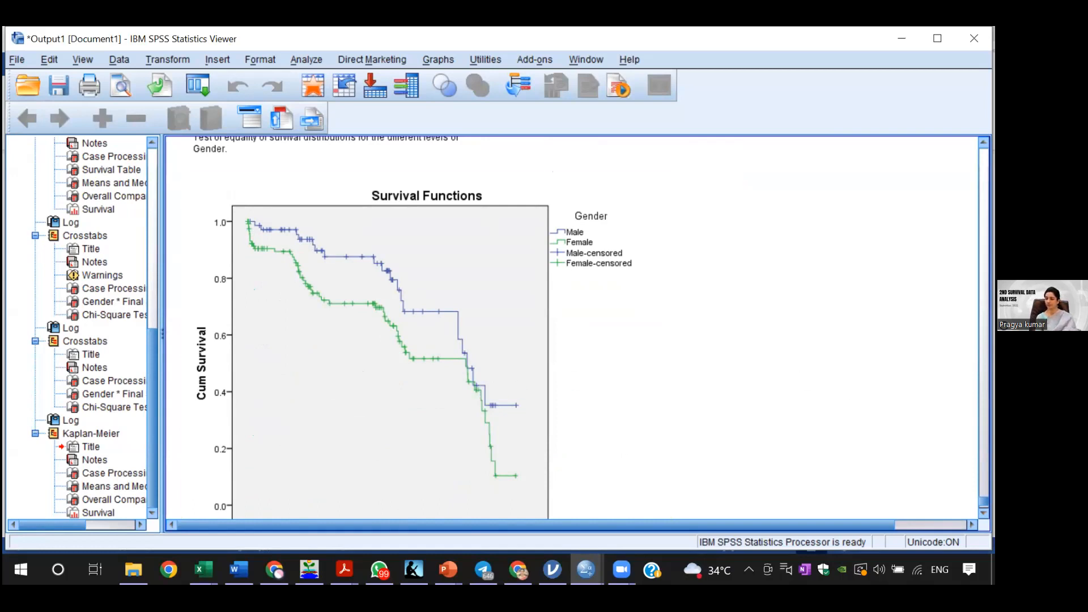
scroll(572, 326, "up", 3)
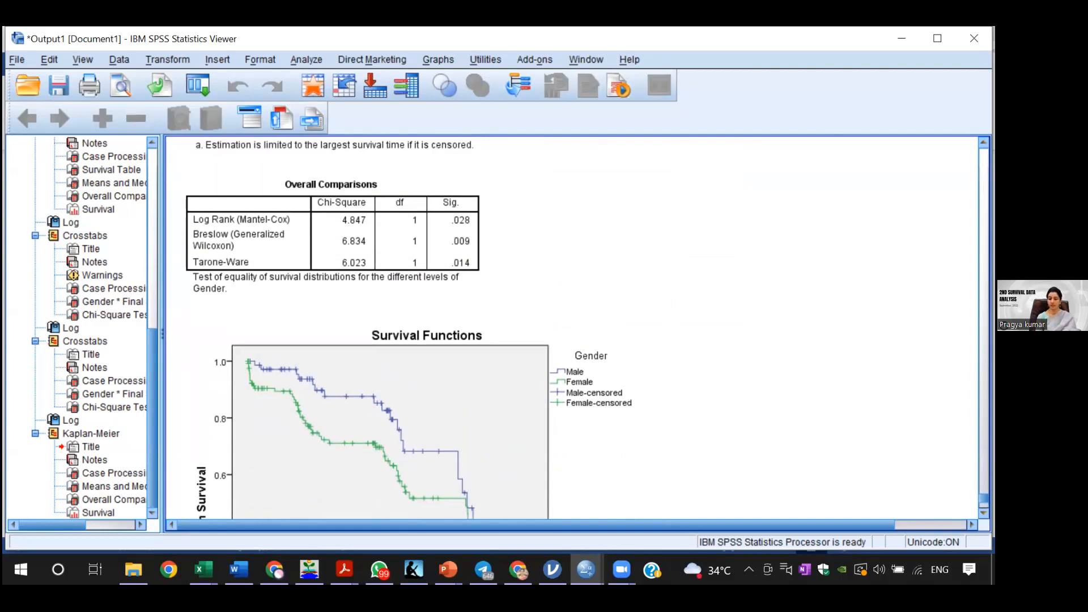
scroll(572, 326, "down", 4)
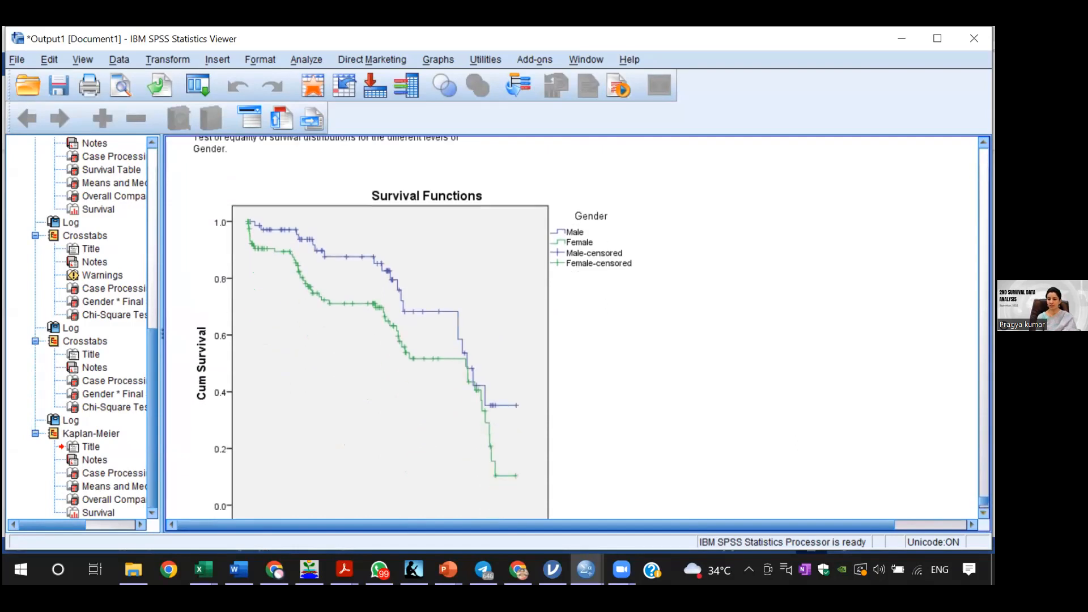
scroll(572, 326, "down", 1)
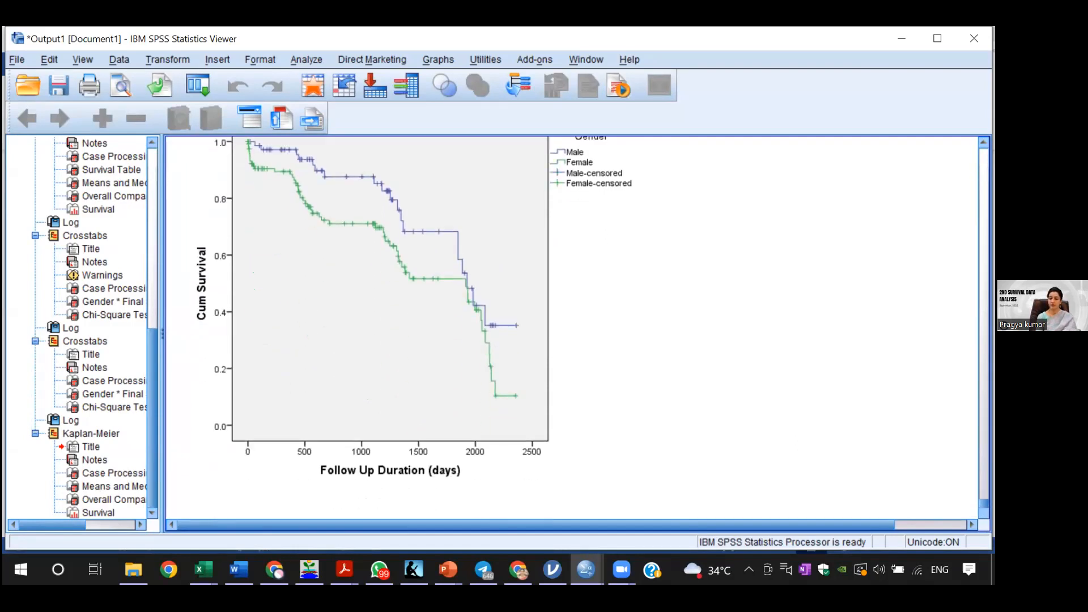
left_click(506, 350)
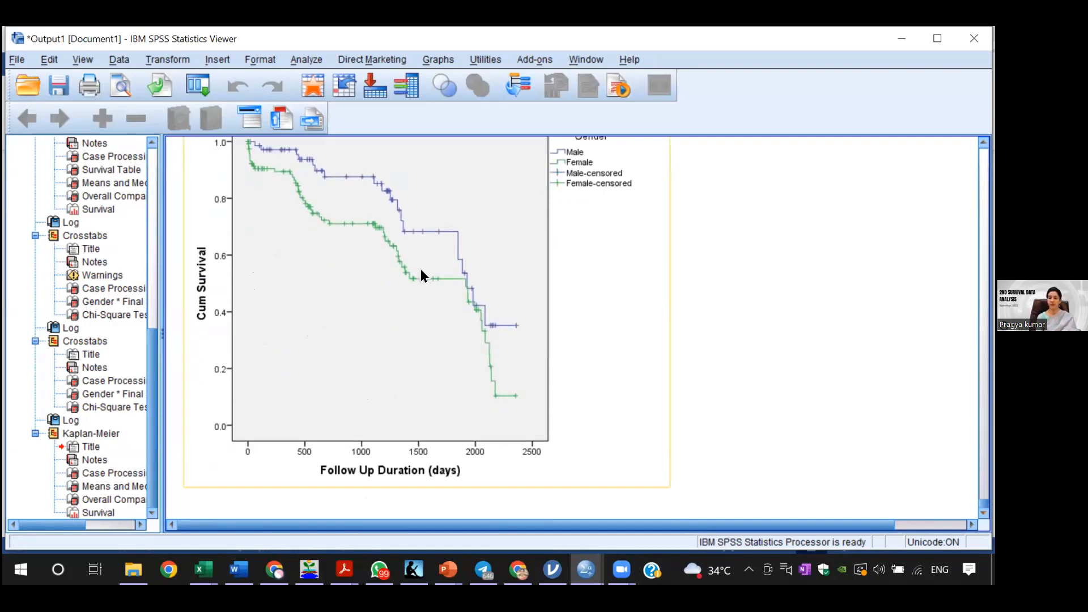
left_click(754, 313)
left_click(857, 300)
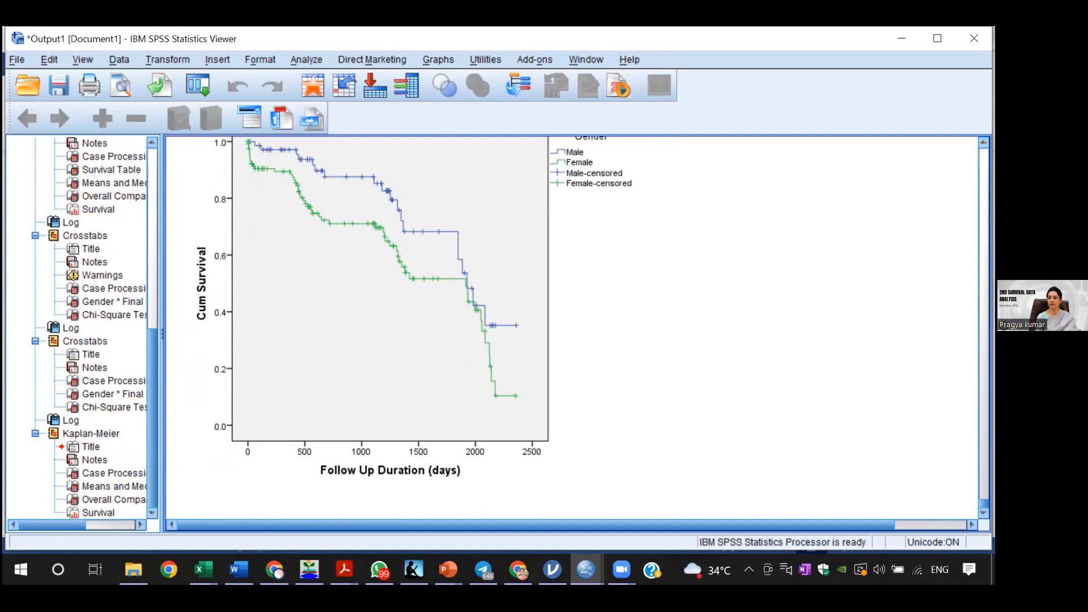
Check the Log Rank, Breslow and Tarone-Ware significance values in the Overall Comparisons table against the survival curves
scroll(573, 328, "up", 5)
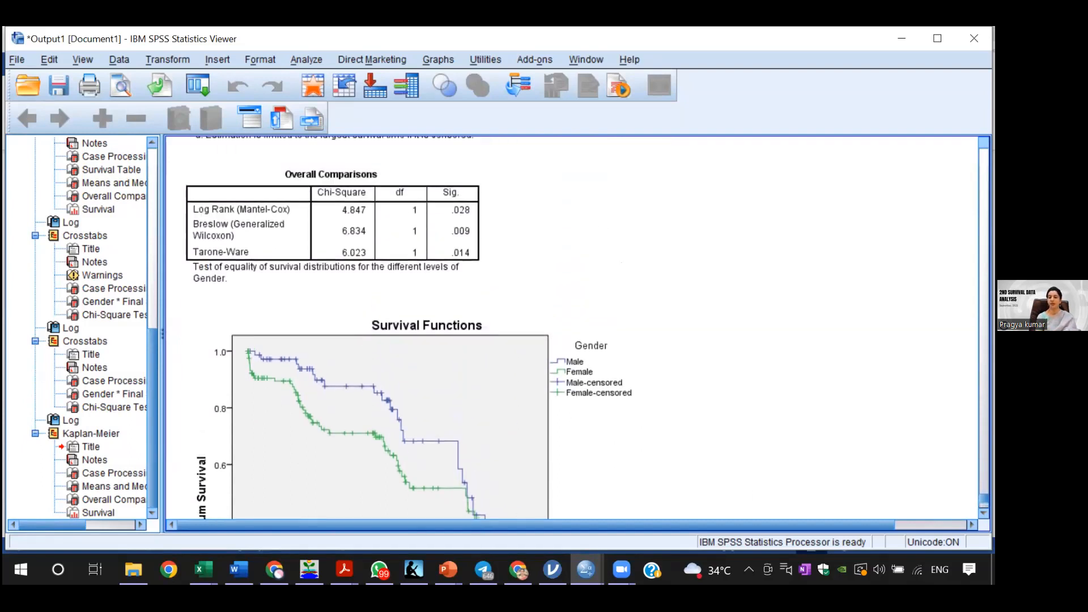
left_click(464, 271)
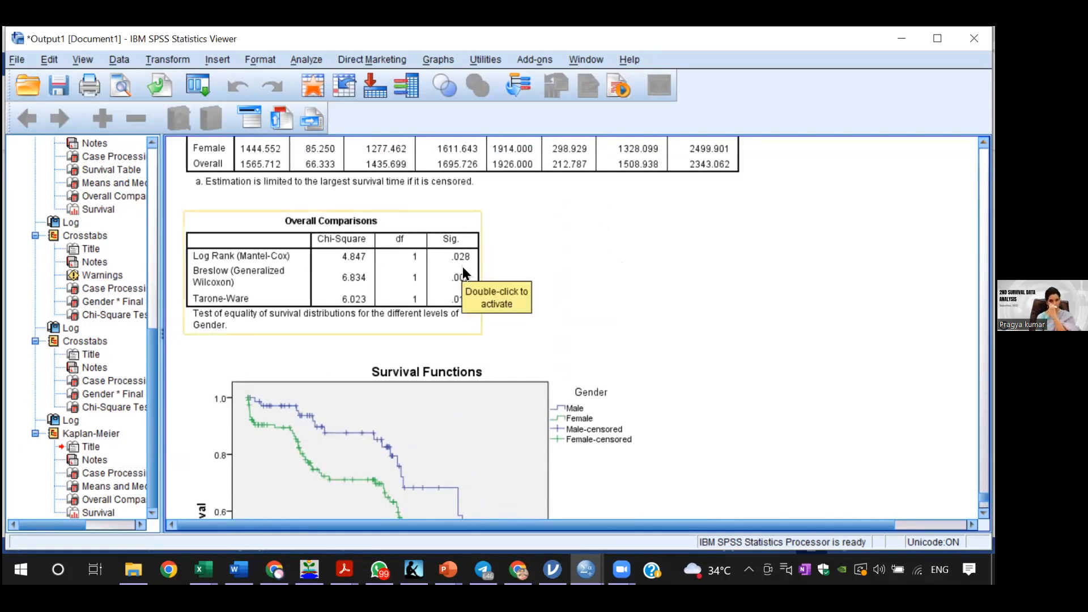
left_click(533, 250)
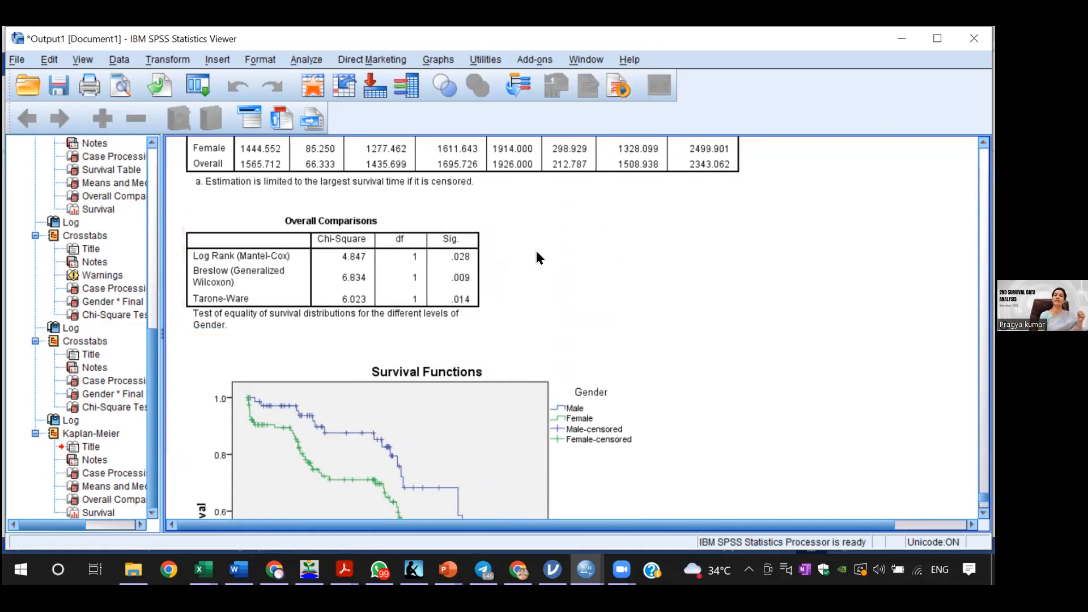
left_click(460, 262)
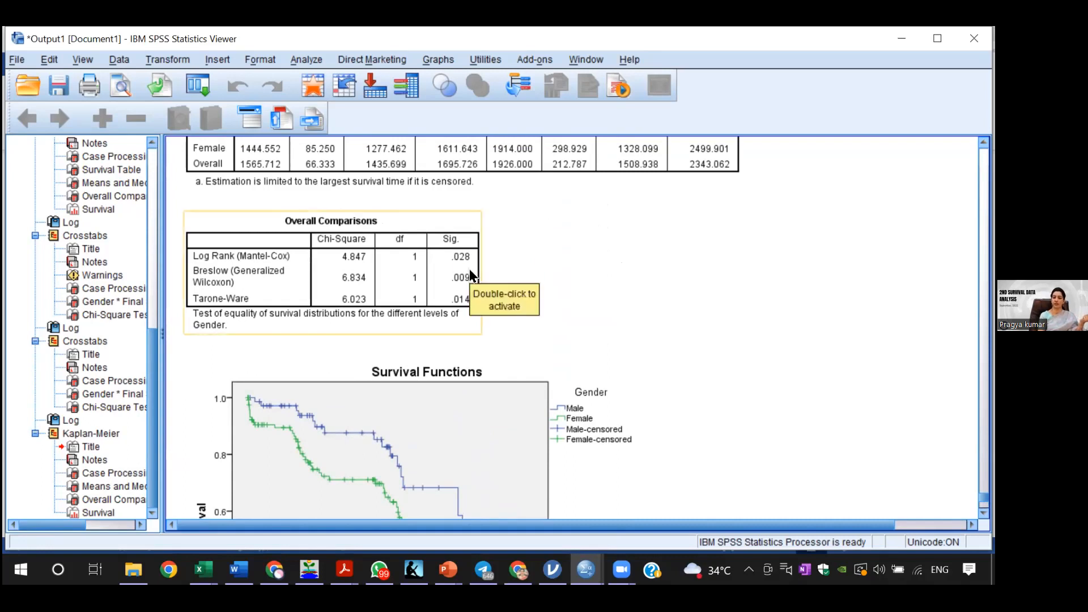
left_click(337, 468)
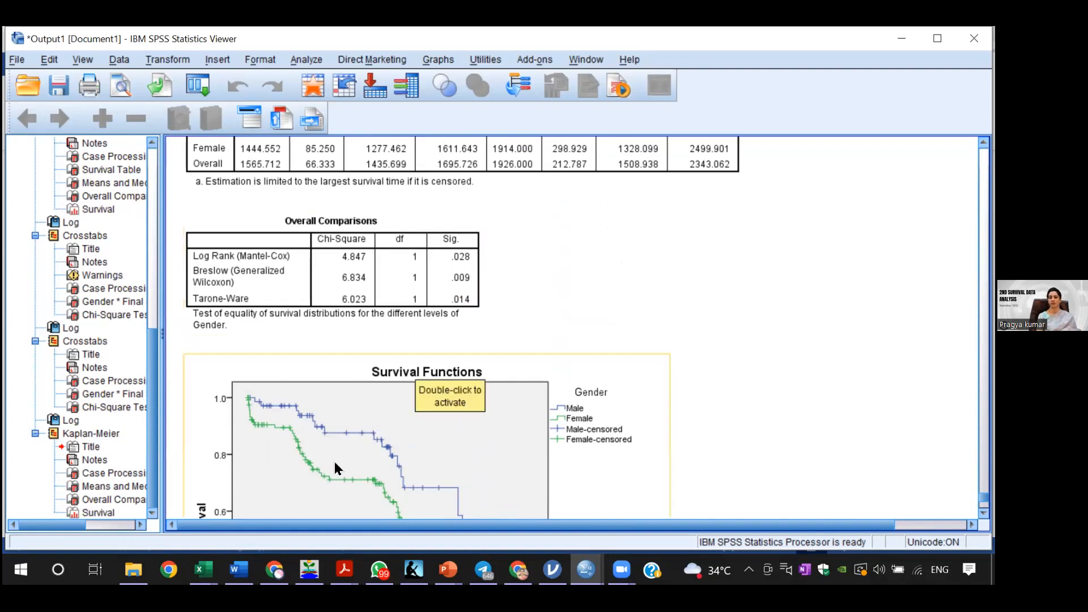
left_click(482, 307)
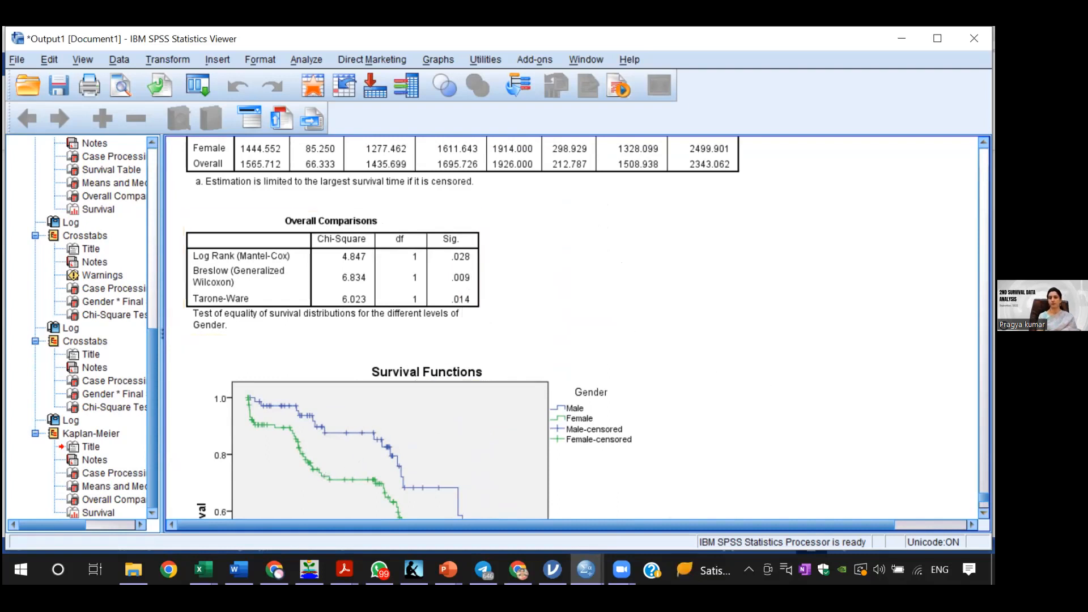
Examine the male and female curves in the Survival Functions plot, comparing their separation over the follow-up duration
scroll(541, 326, "down", 1)
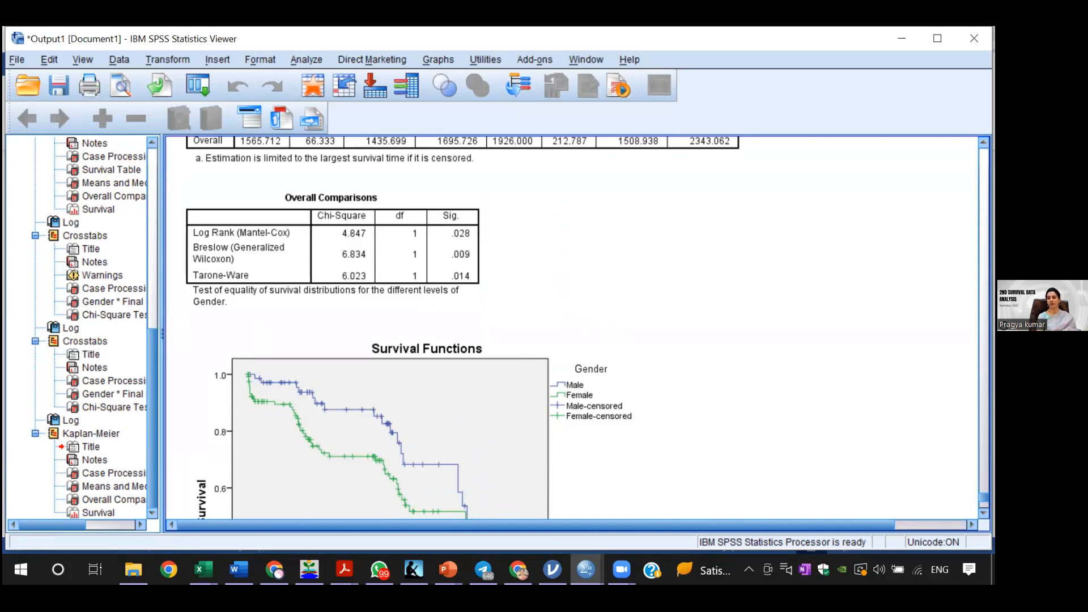
scroll(573, 327, "down", 3)
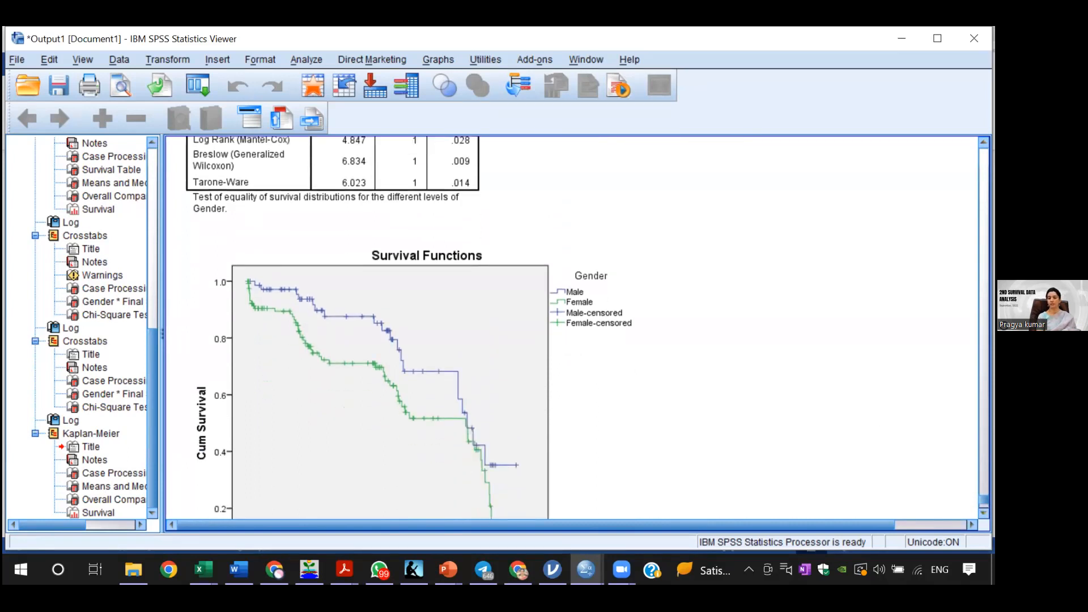
scroll(599, 413, "down", 1)
left_click(599, 413)
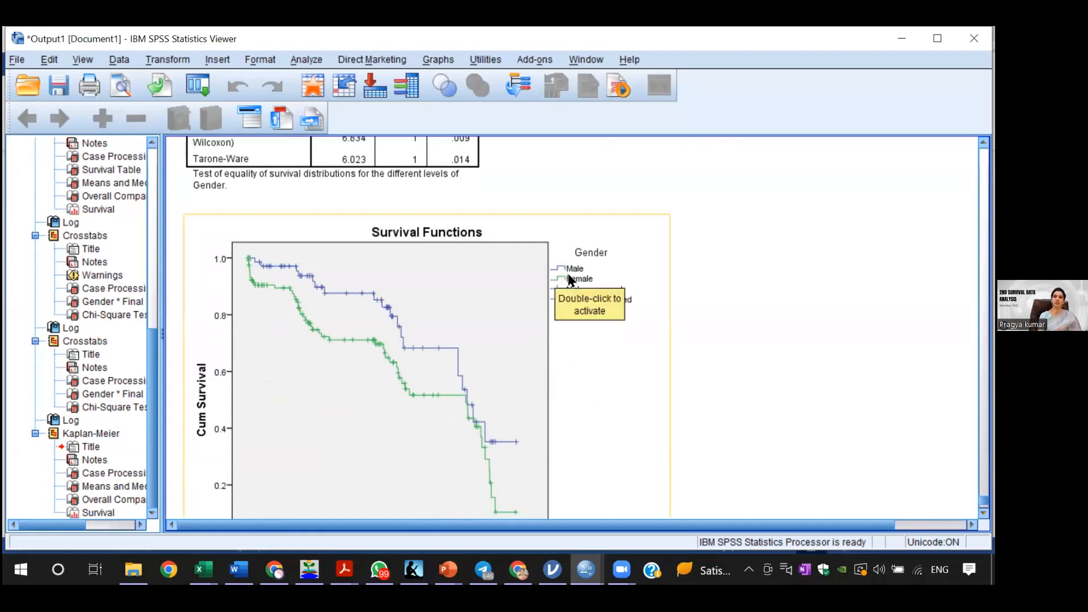
left_click(746, 351)
left_click(431, 370)
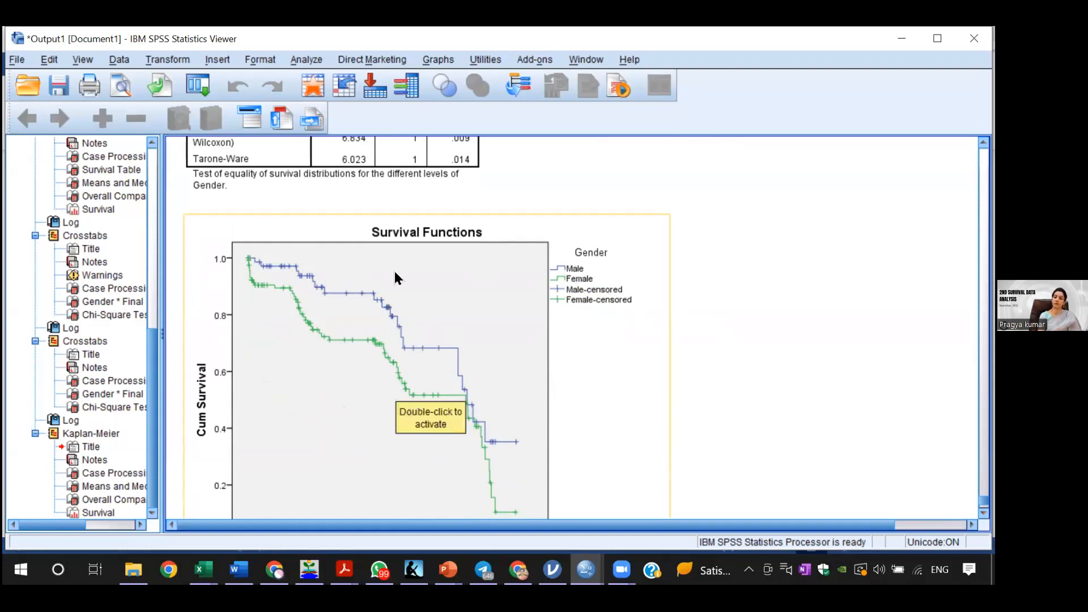
left_click(686, 352)
left_click(309, 351)
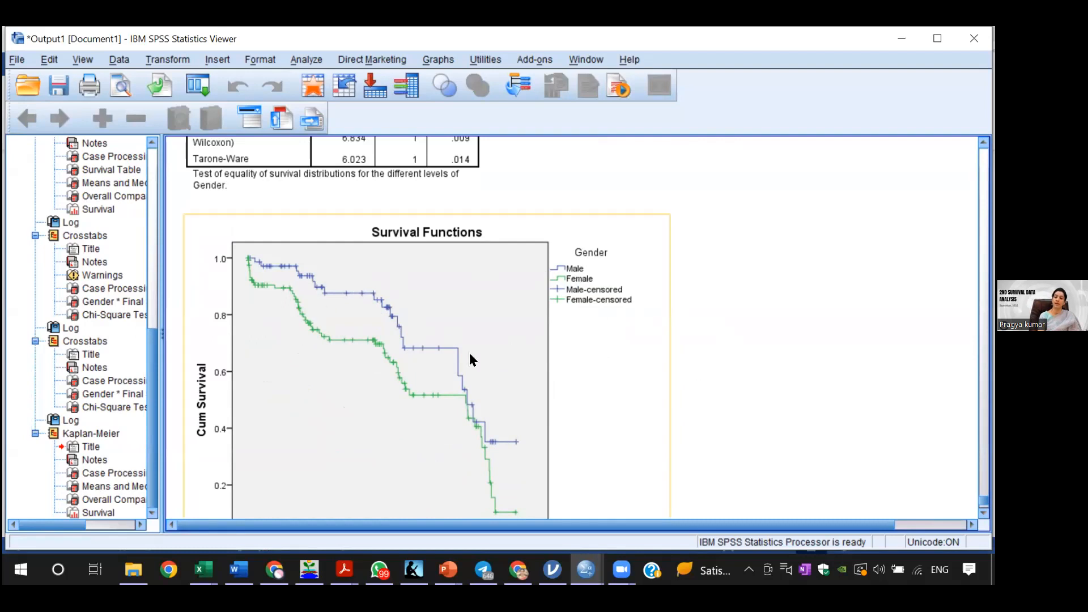
left_click(753, 462)
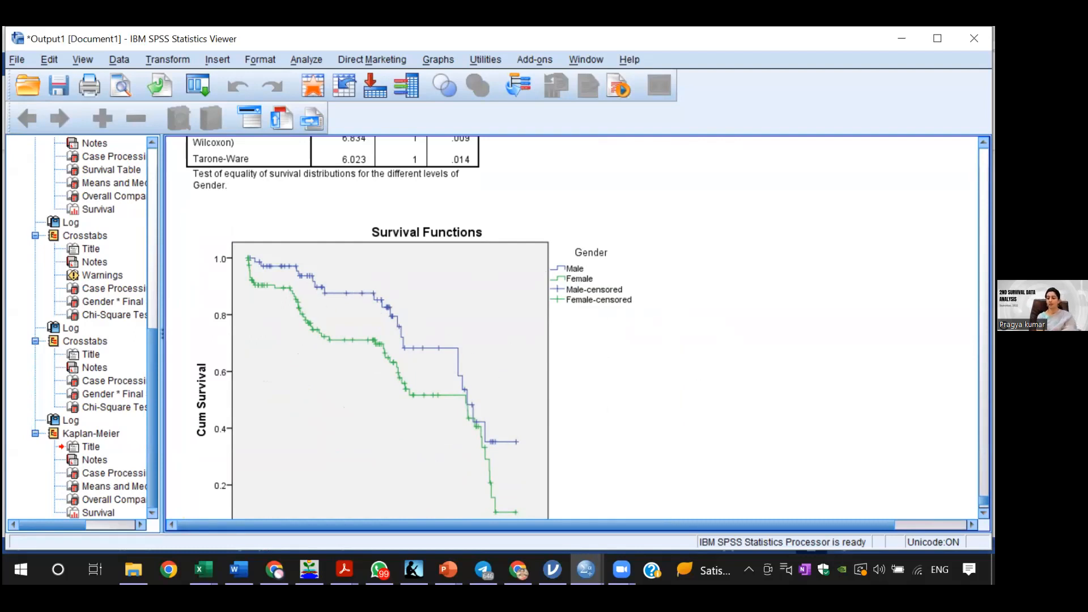
scroll(408, 329, "down", 2)
left_click(652, 420)
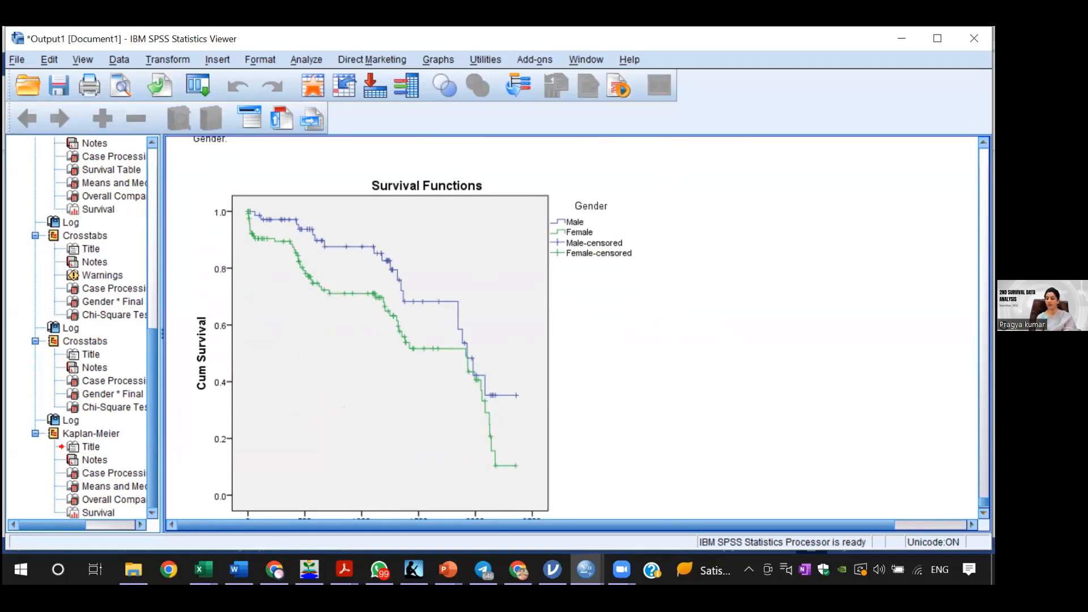
Trace the 0.5 cumulative survival level across the Survival Functions plot and down from the curves to the follow-up duration axis
scroll(509, 456, "down", 1)
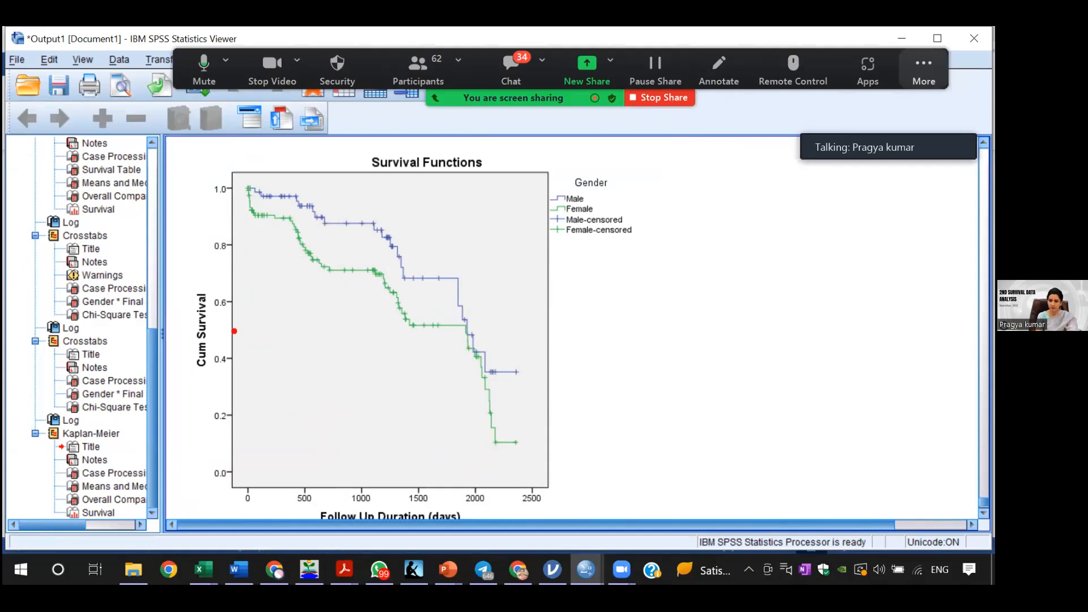
left_click_drag(234, 331, 410, 327)
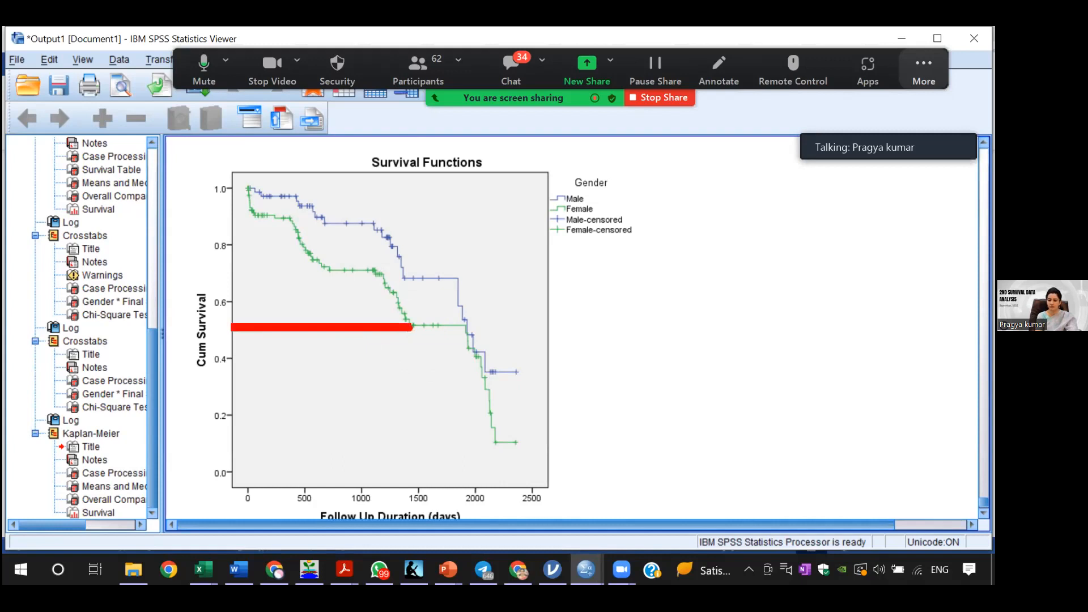
left_click_drag(411, 327, 410, 490)
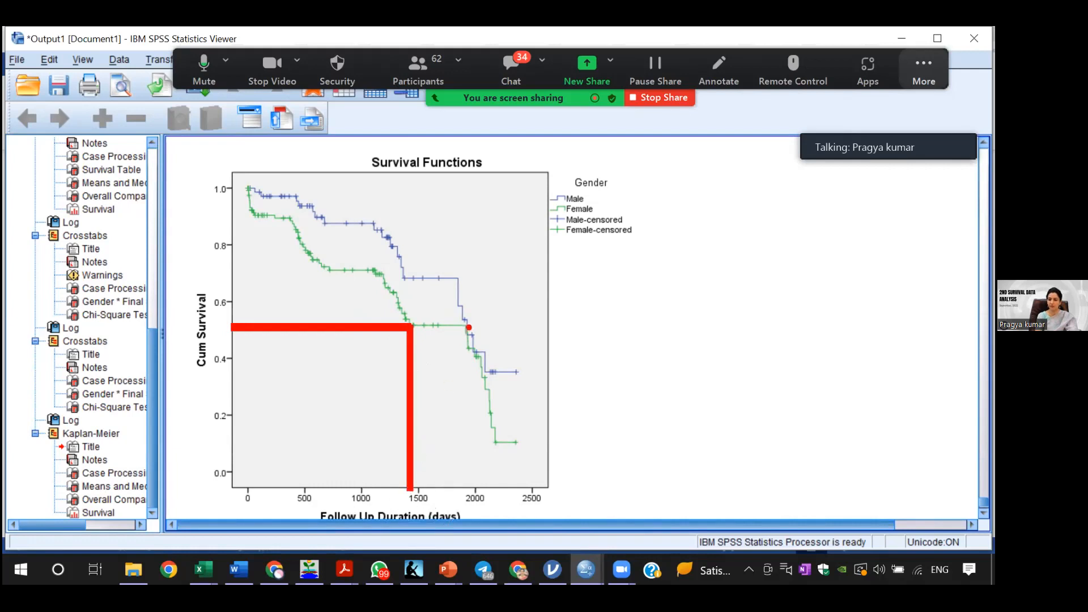
left_click_drag(469, 327, 470, 487)
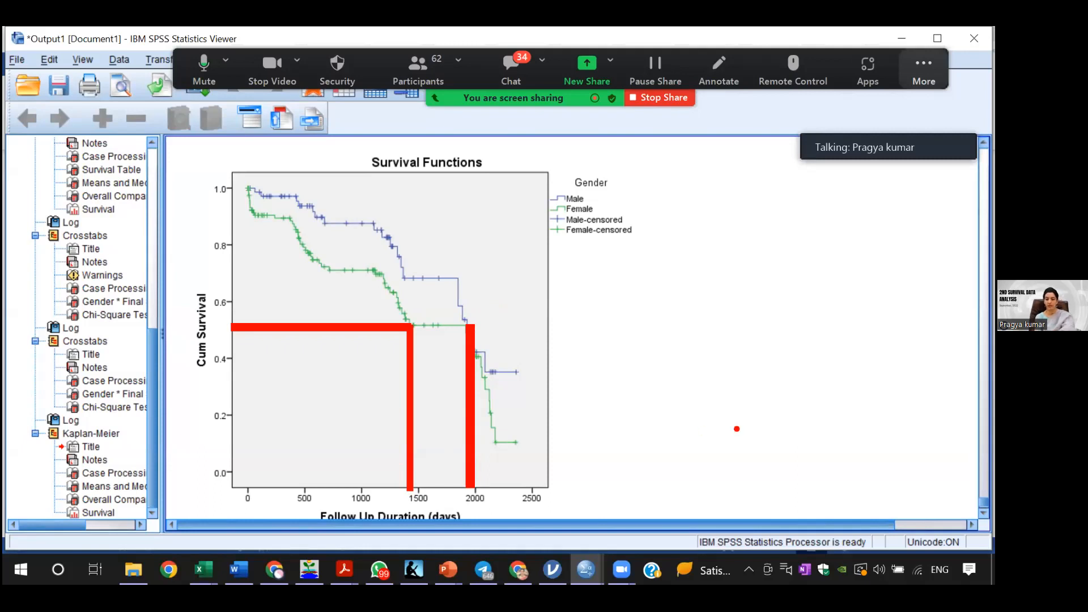
key("Escape")
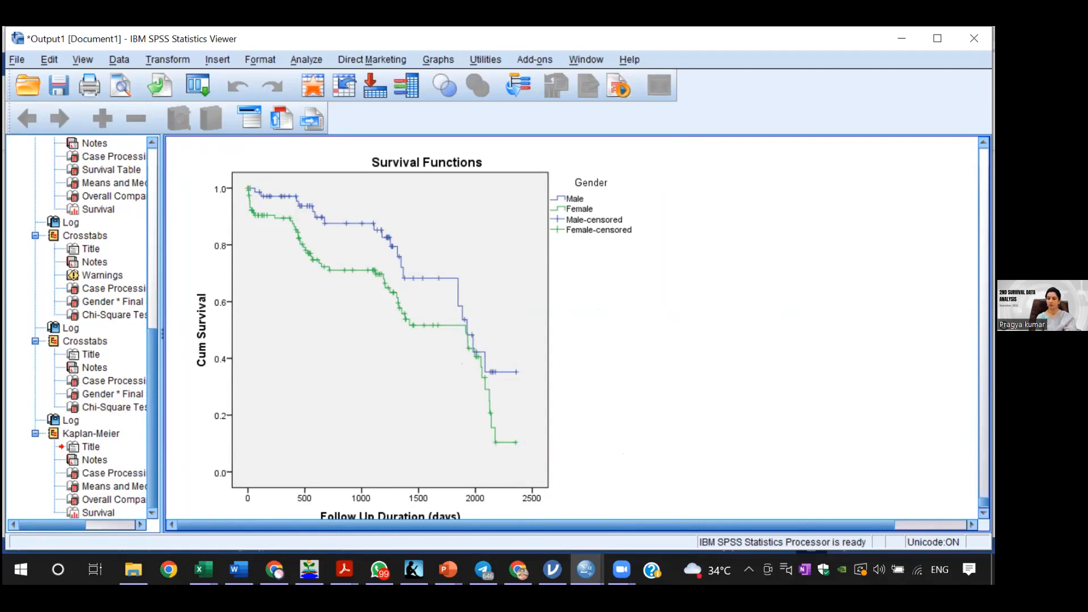
Compare the Overall Comparisons tests and the Means and Medians for Survival Time table with the survival plot
scroll(572, 329, "up", 5)
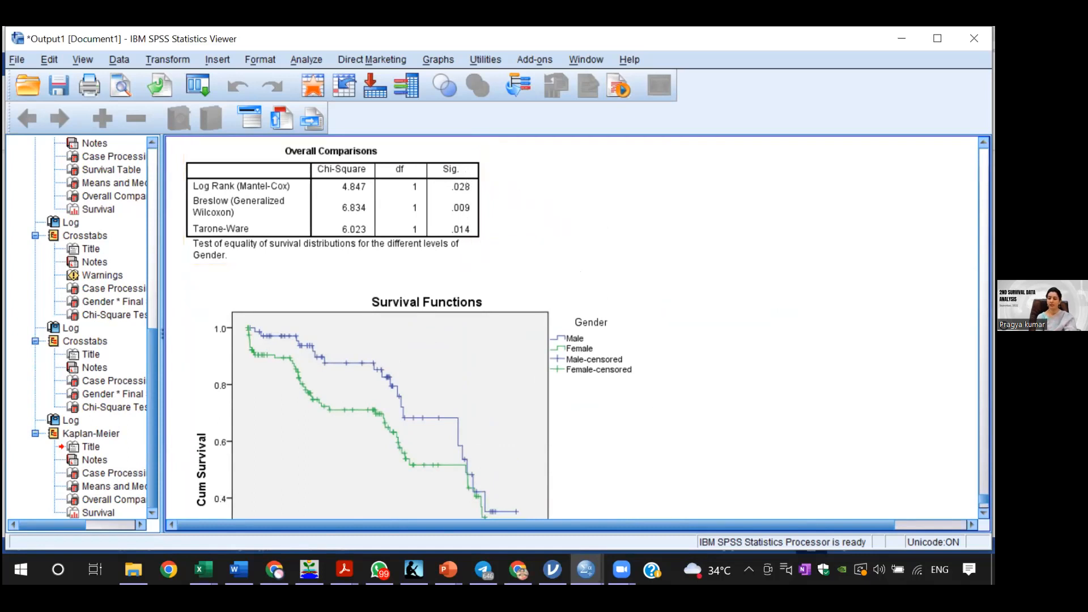
scroll(573, 327, "down", 3)
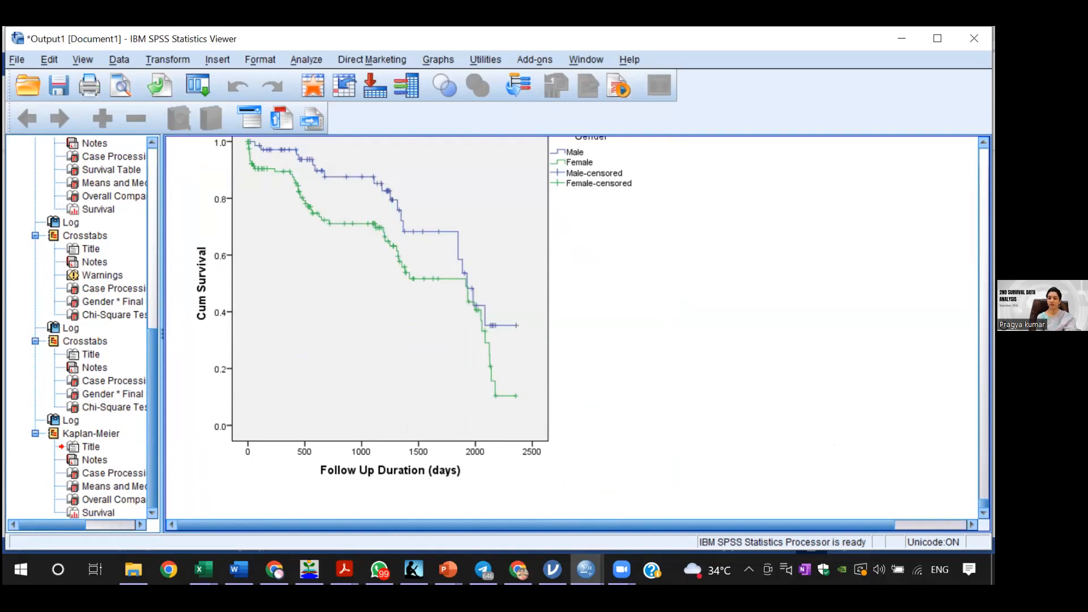
scroll(573, 327, "up", 8)
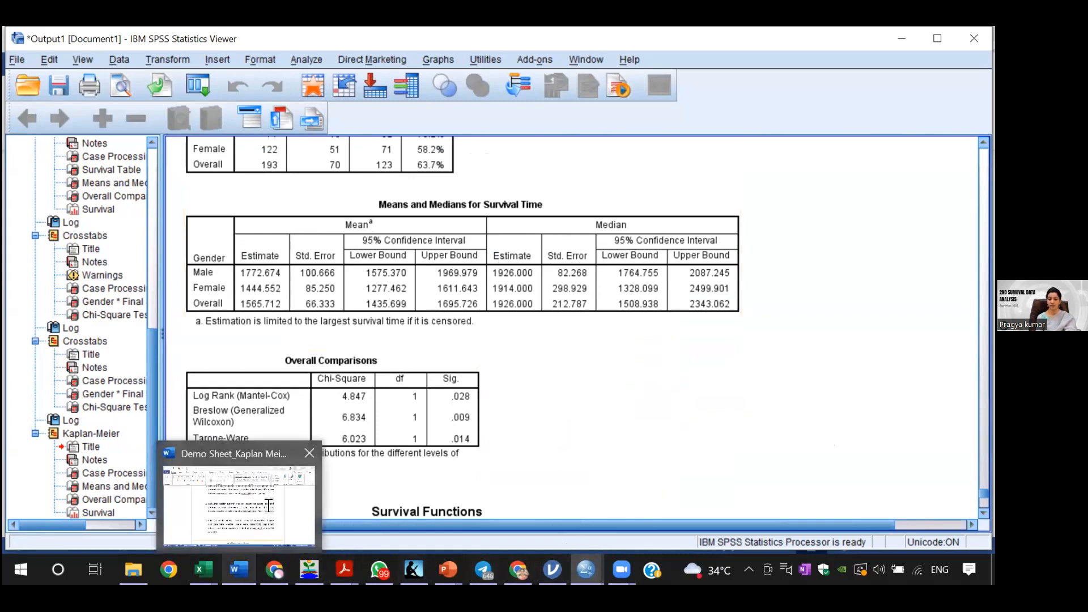
Switch to the Word document Demo Sheet_Kaplan Meier and review its questions, gender survival curves, Table_1 medians and Log Rank results
left_click(268, 505)
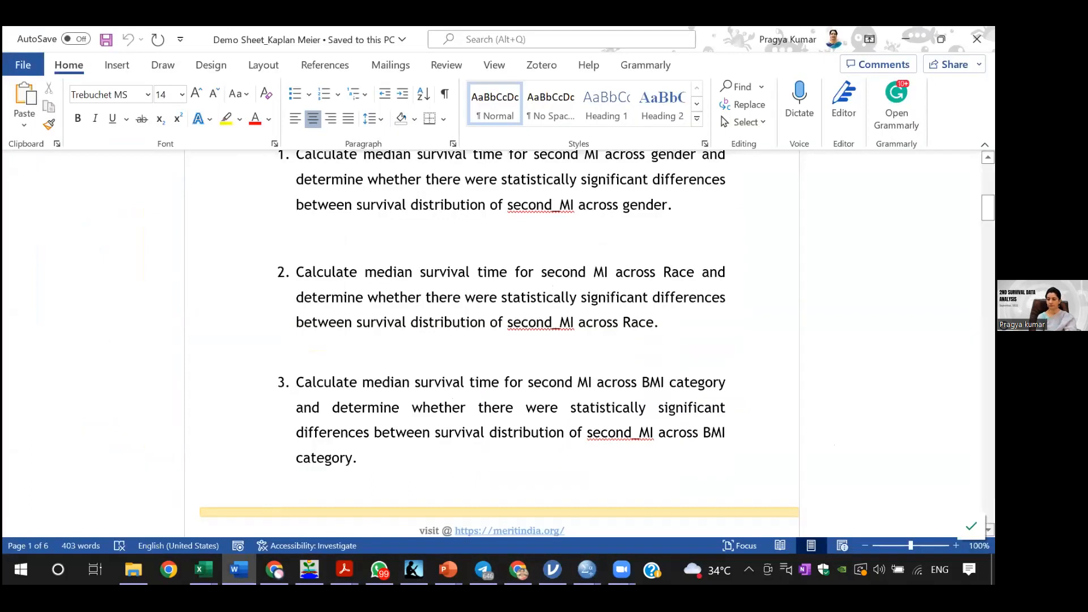
scroll(499, 343, "down", 1)
scroll(499, 343, "down", 10)
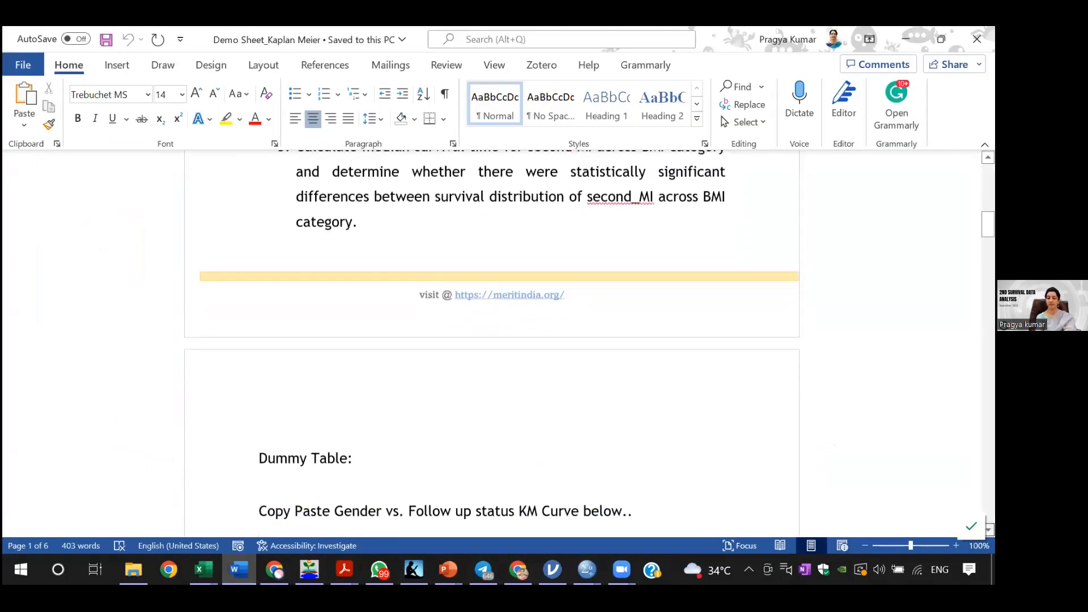
scroll(499, 344, "down", 5)
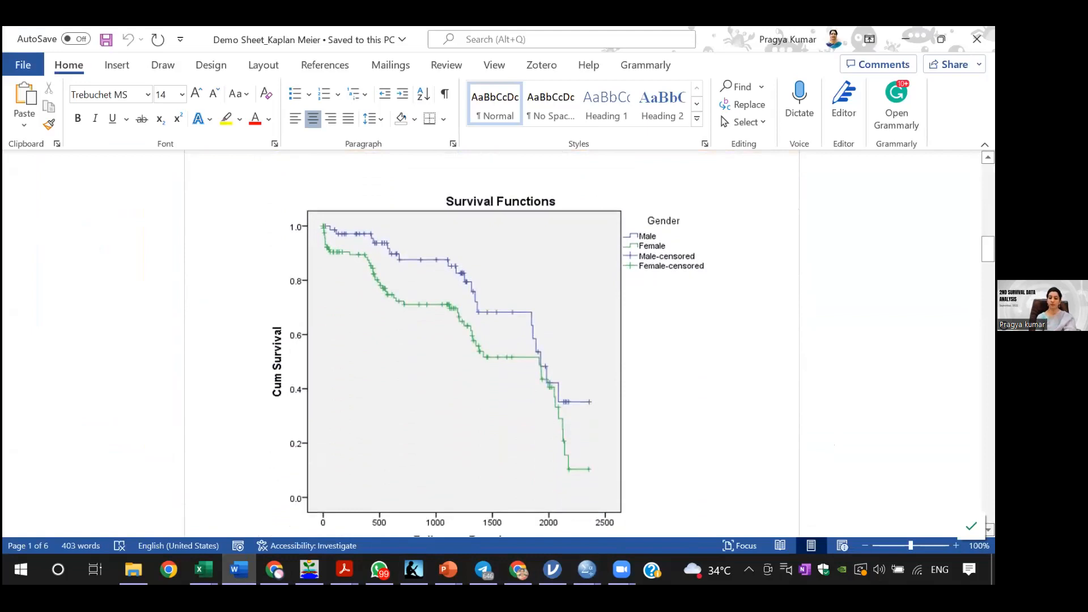
scroll(498, 343, "down", 7)
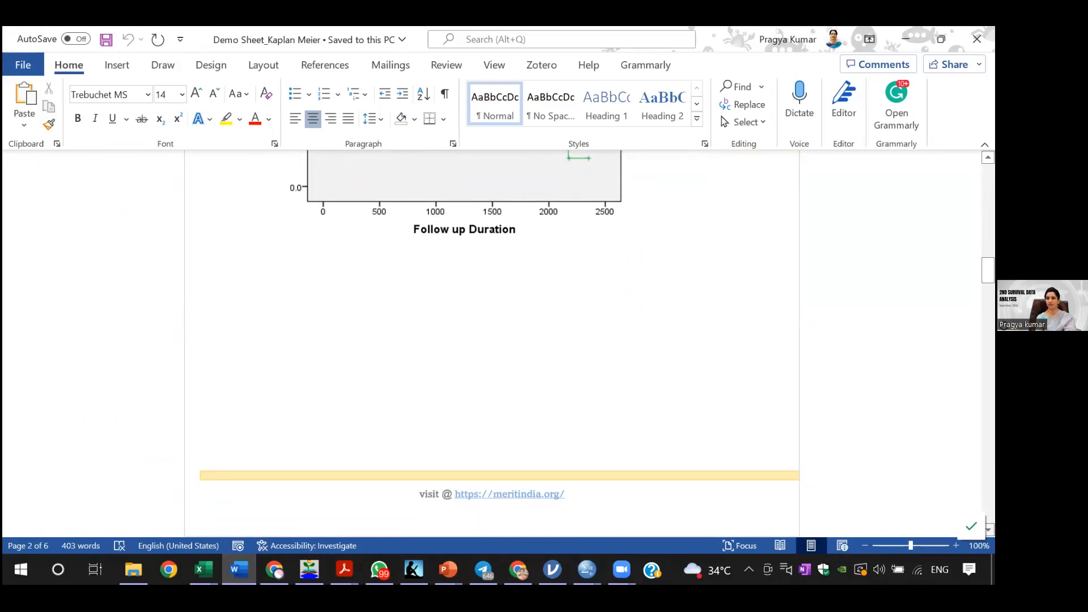
scroll(498, 343, "down", 5)
scroll(499, 343, "down", 4)
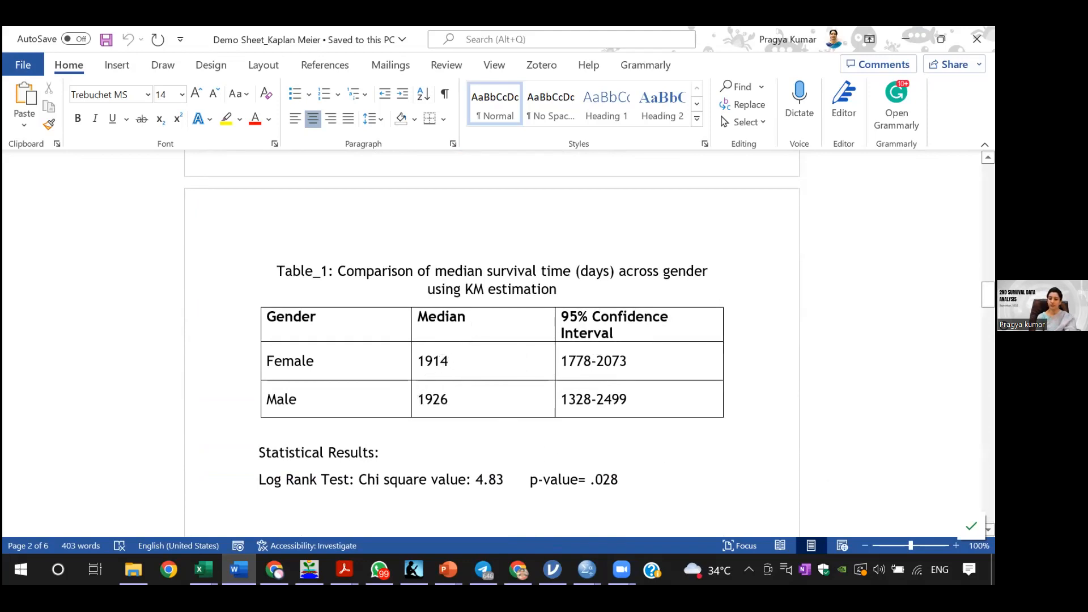
scroll(804, 364, "down", 5)
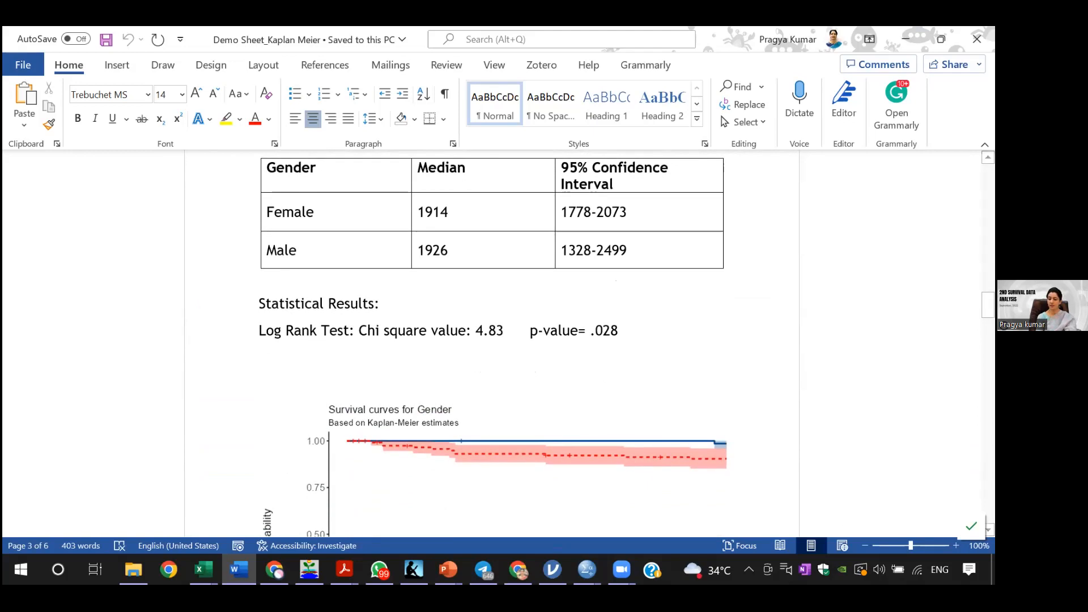
scroll(644, 485, "down", 3)
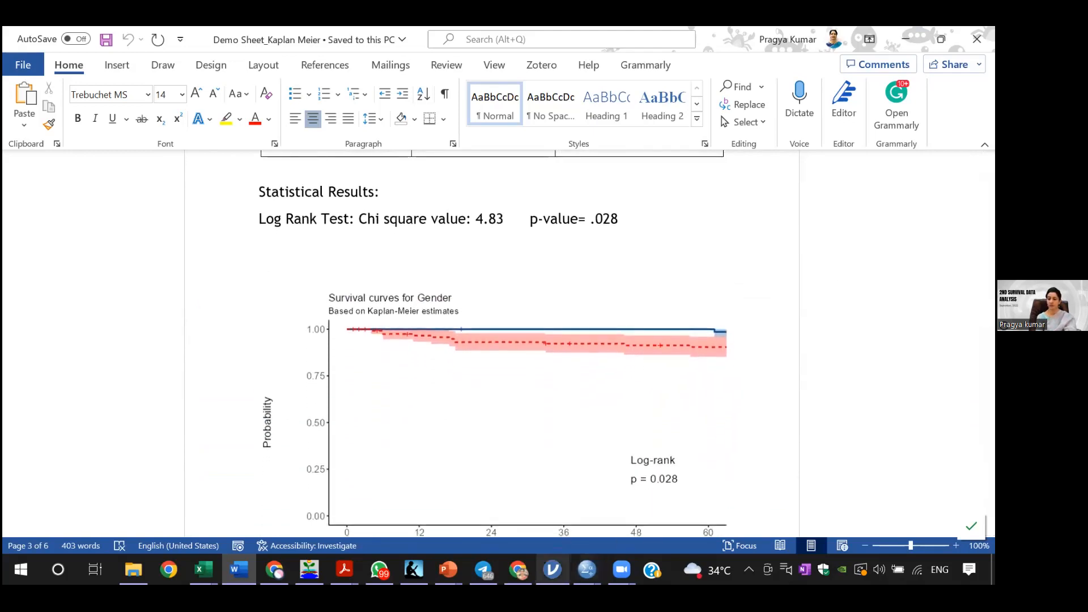
Switch to Survival_Demo in jamovi and remove BMI_Cat, FU_Status and FU_Dur from the Survival Analysis variable assignments
mouse_move(553, 570)
left_click(595, 514)
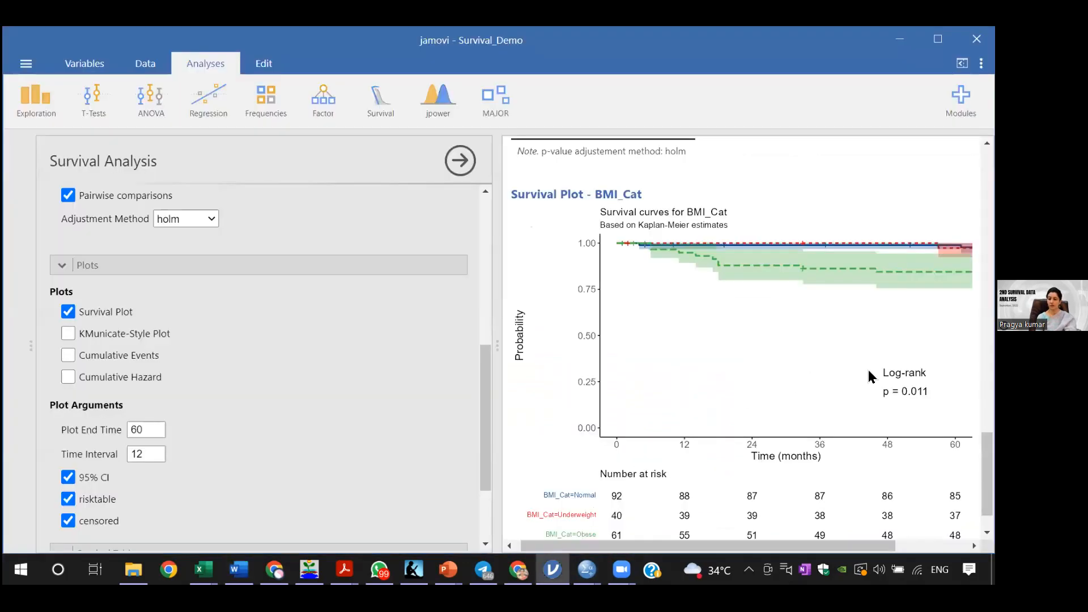
scroll(524, 357, "up", 5)
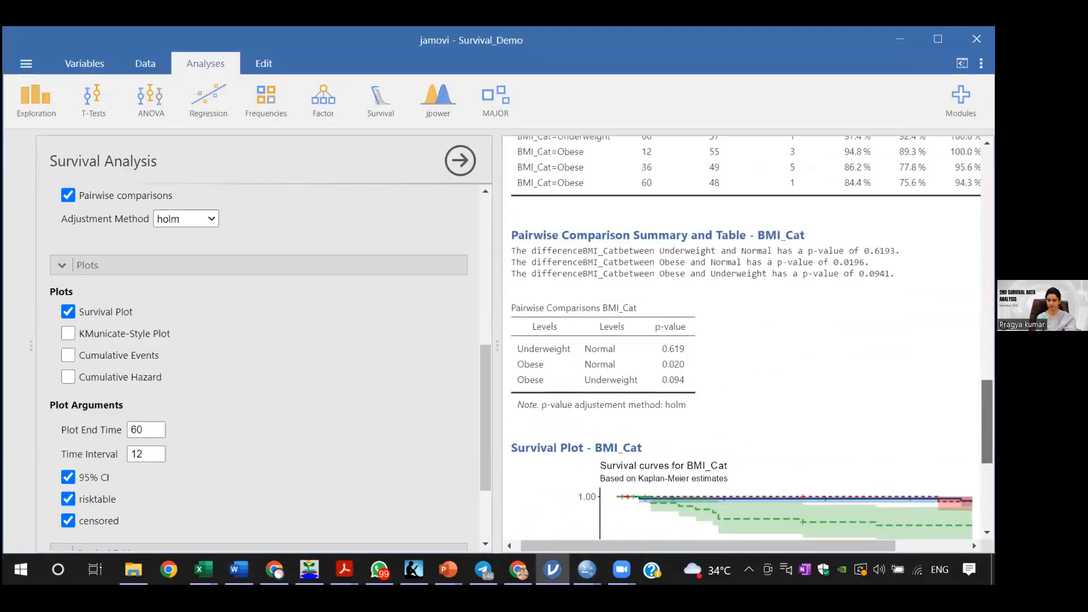
left_click_drag(486, 366, 463, 185)
left_click(357, 327)
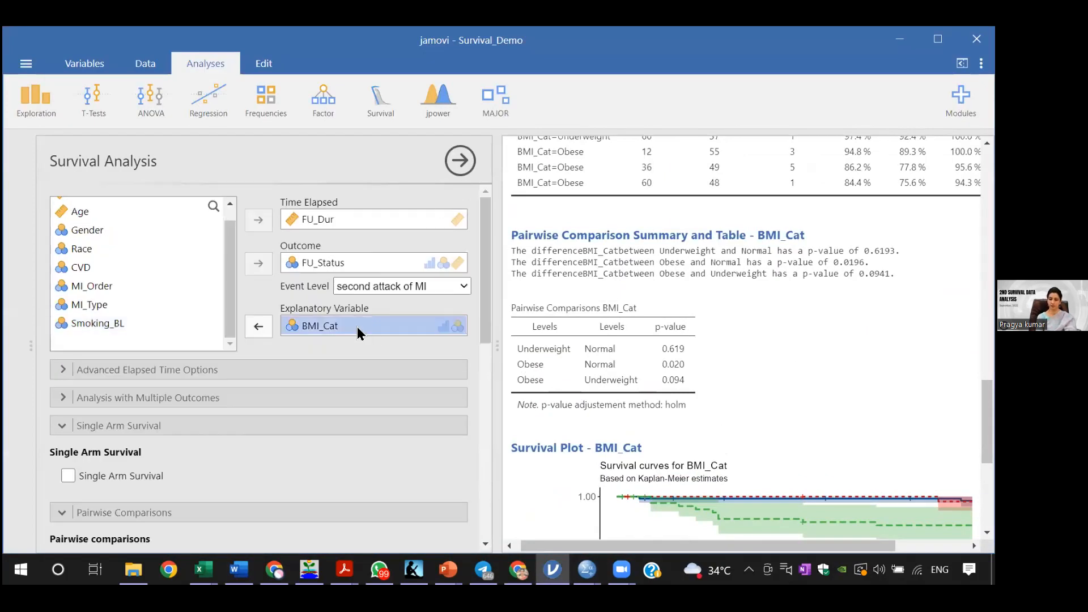
left_click(258, 326)
left_click(345, 286)
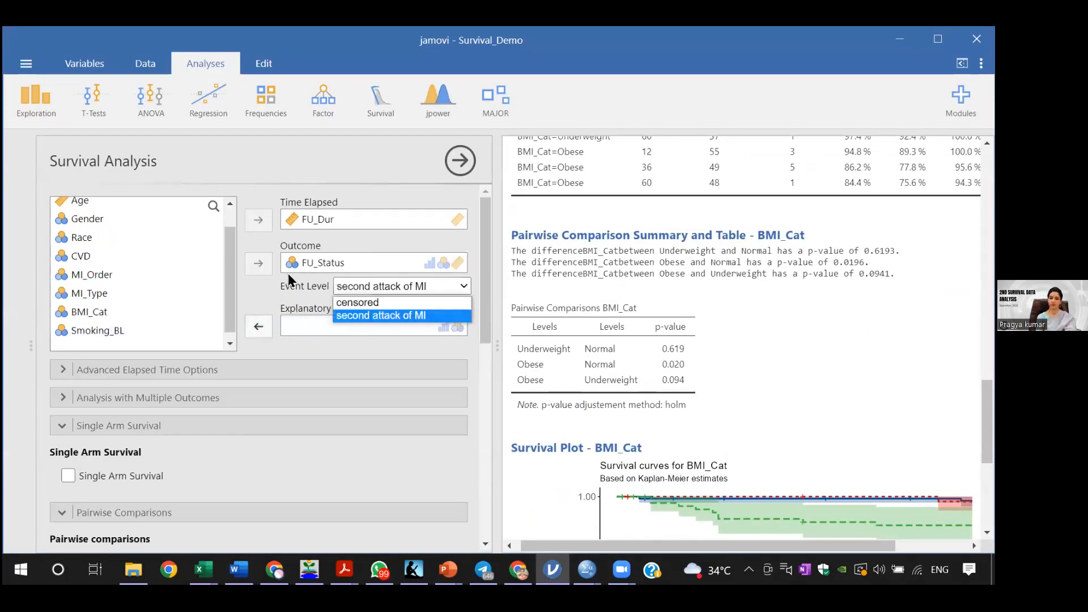
left_click(267, 273)
left_click(299, 263)
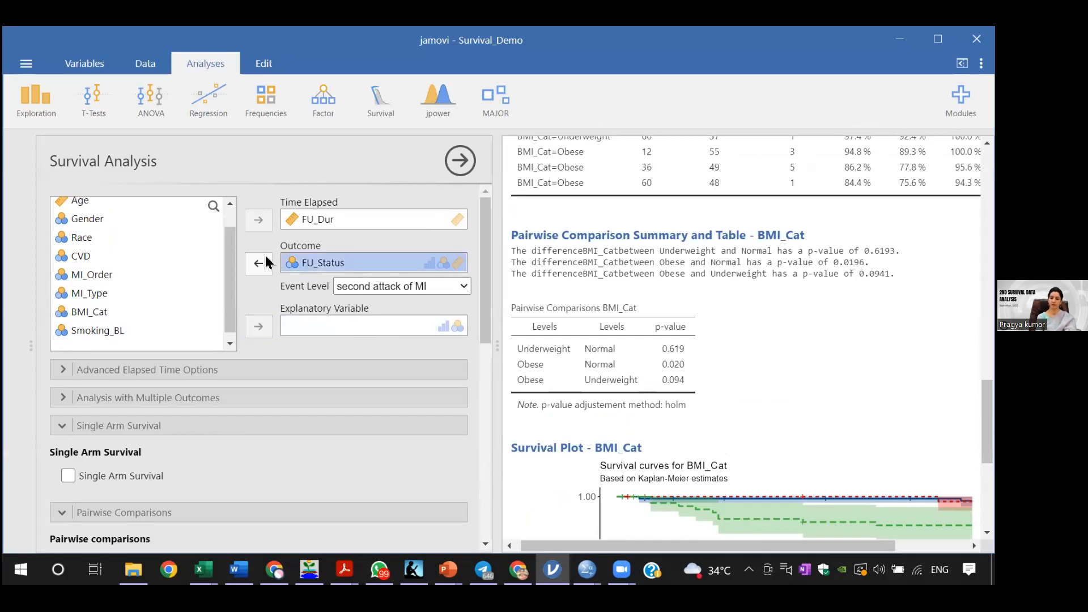
left_click(259, 263)
left_click(304, 220)
left_click(259, 220)
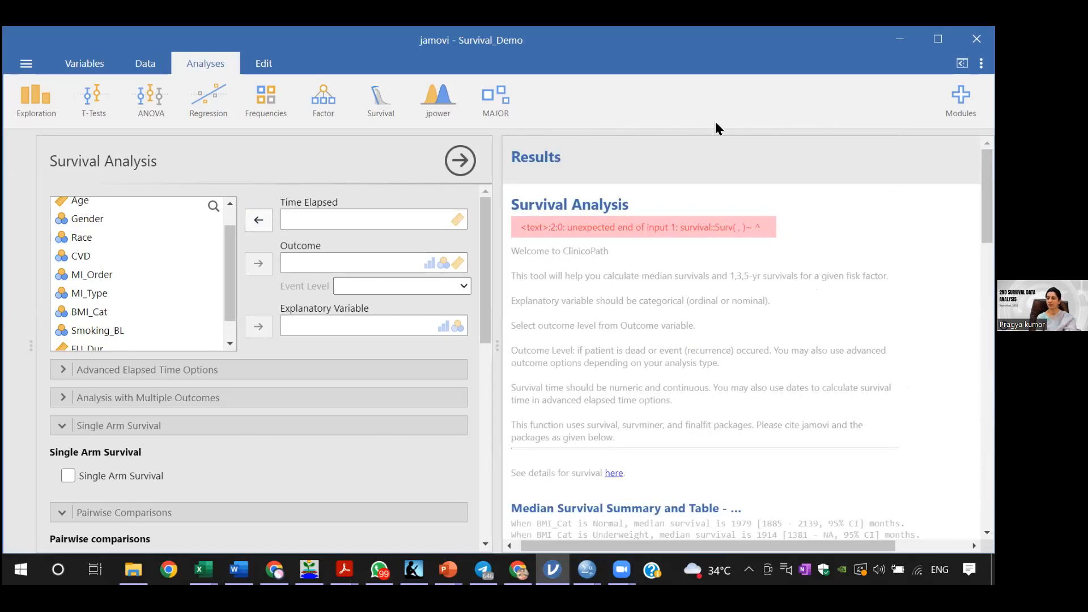
Set up the ClinicoPath Survival Analysis with FU_Dur as time elapsed, FU_Status as outcome and second attack of MI as event level
left_click(377, 105)
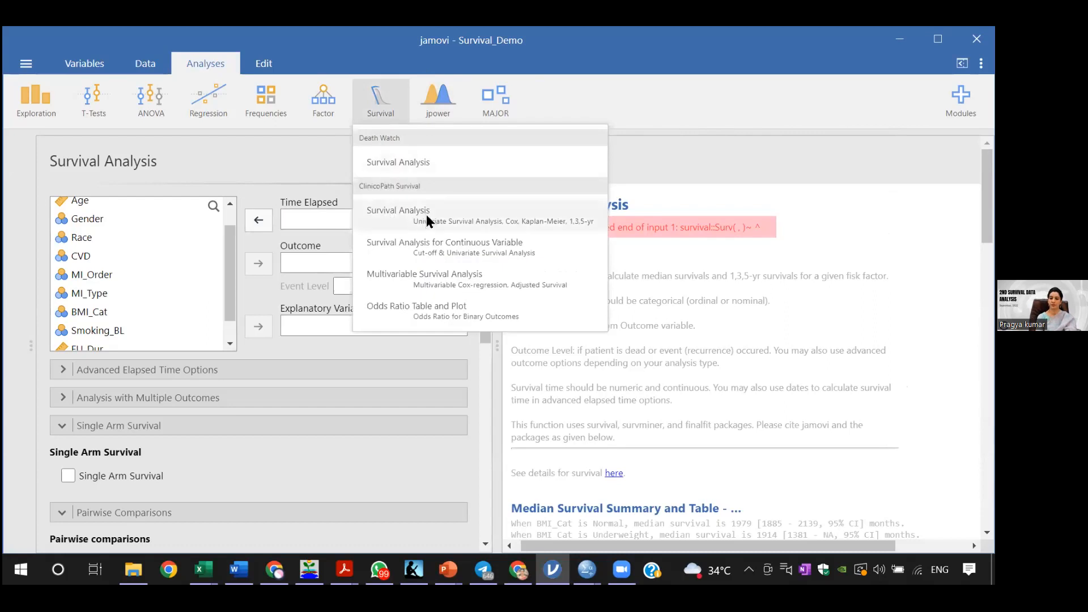
left_click(399, 215)
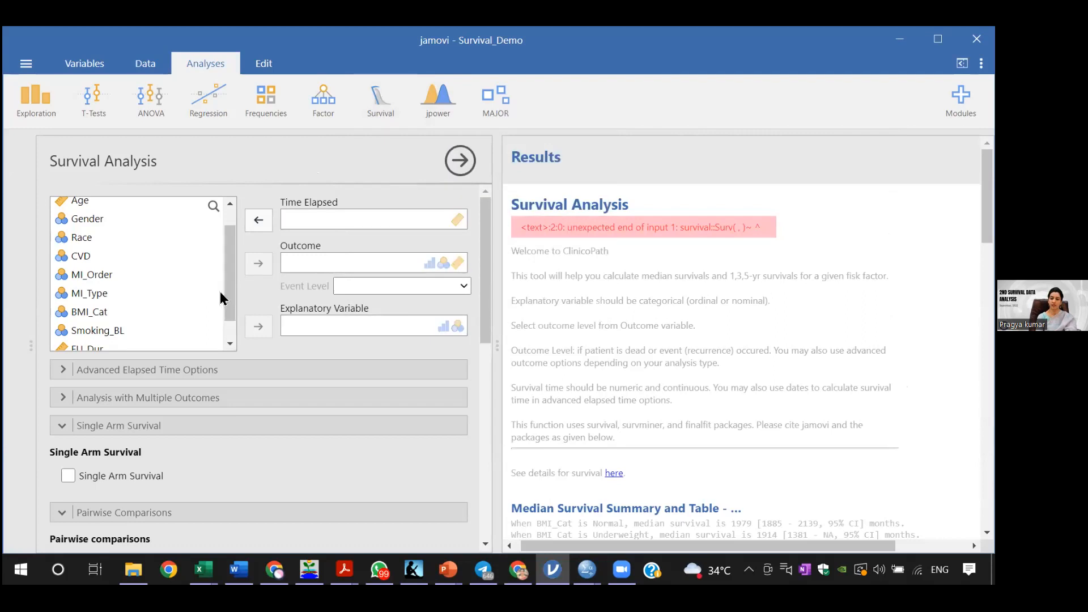
left_click_drag(230, 292, 230, 326)
left_click(128, 324)
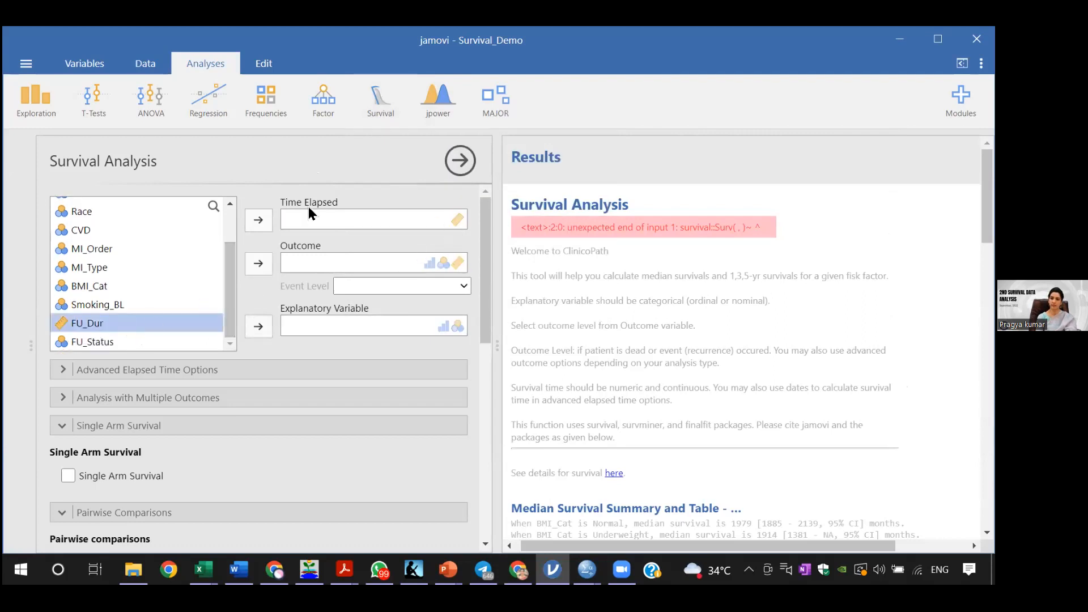
left_click(260, 218)
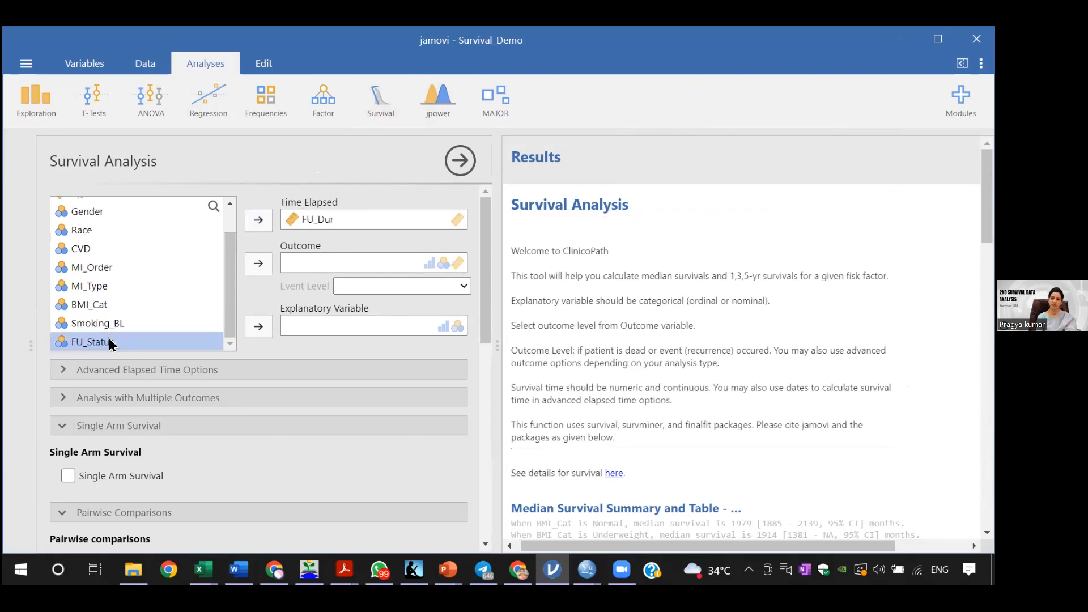
left_click(258, 265)
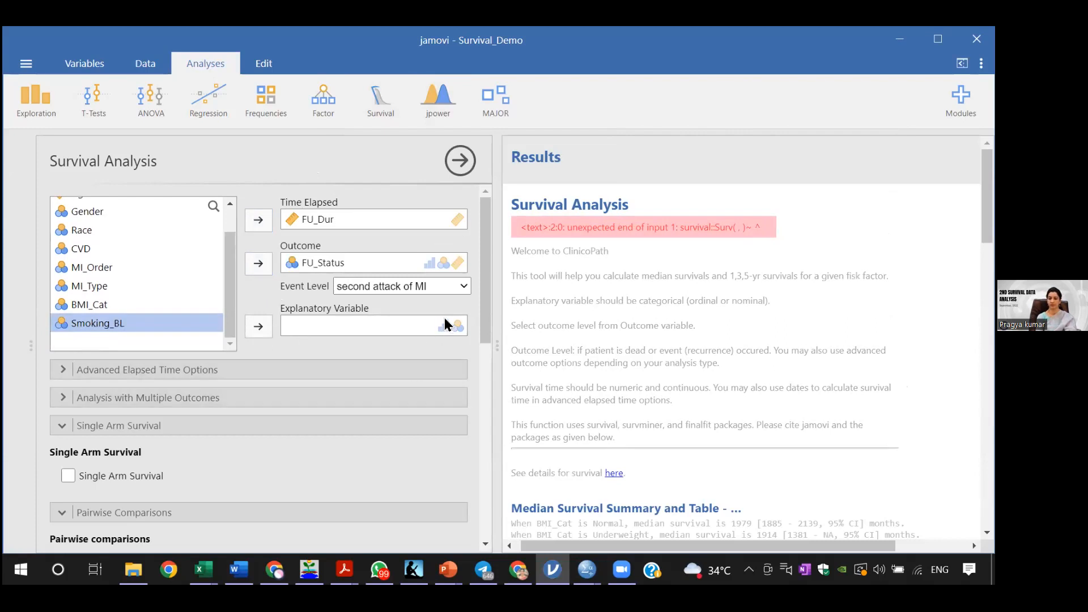
left_click(464, 287)
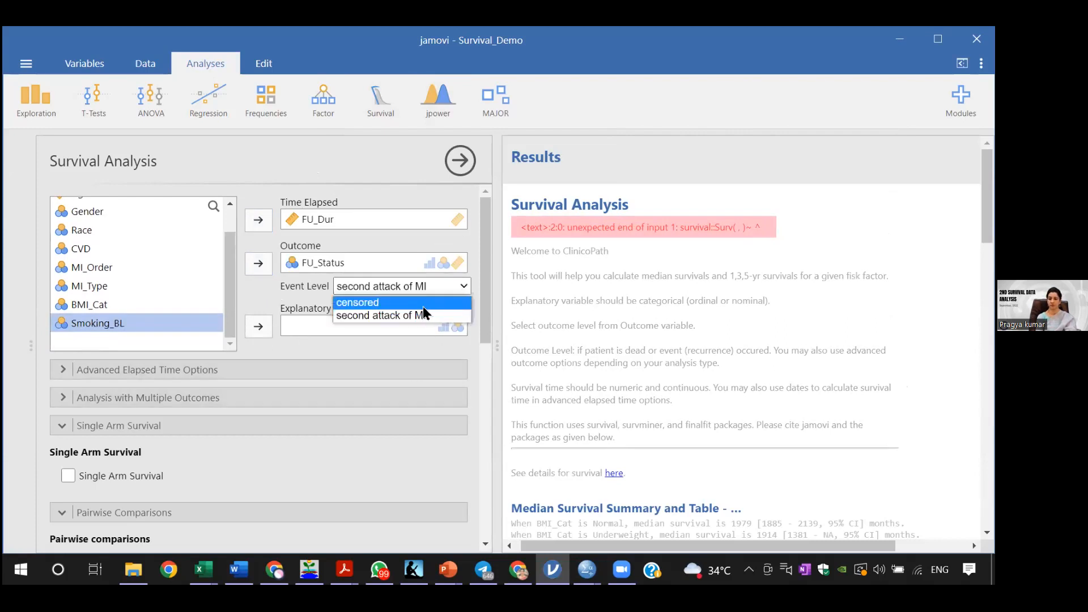
left_click(422, 315)
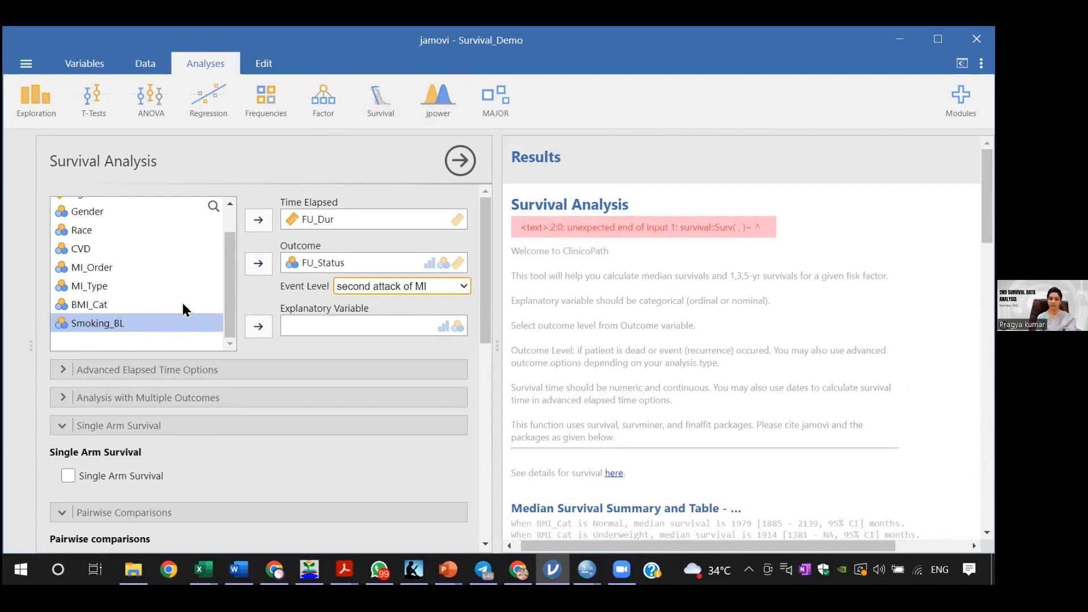
Assign Gender as the explanatory variable and turn off pairwise comparisons
left_click_drag(231, 315, 232, 292)
left_click(108, 243)
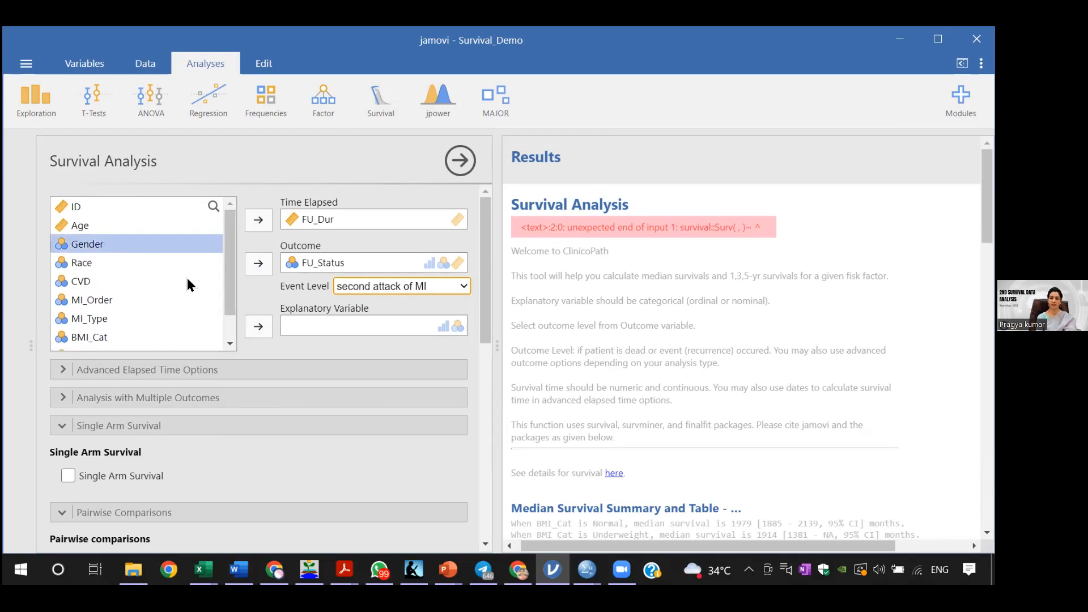
left_click(256, 327)
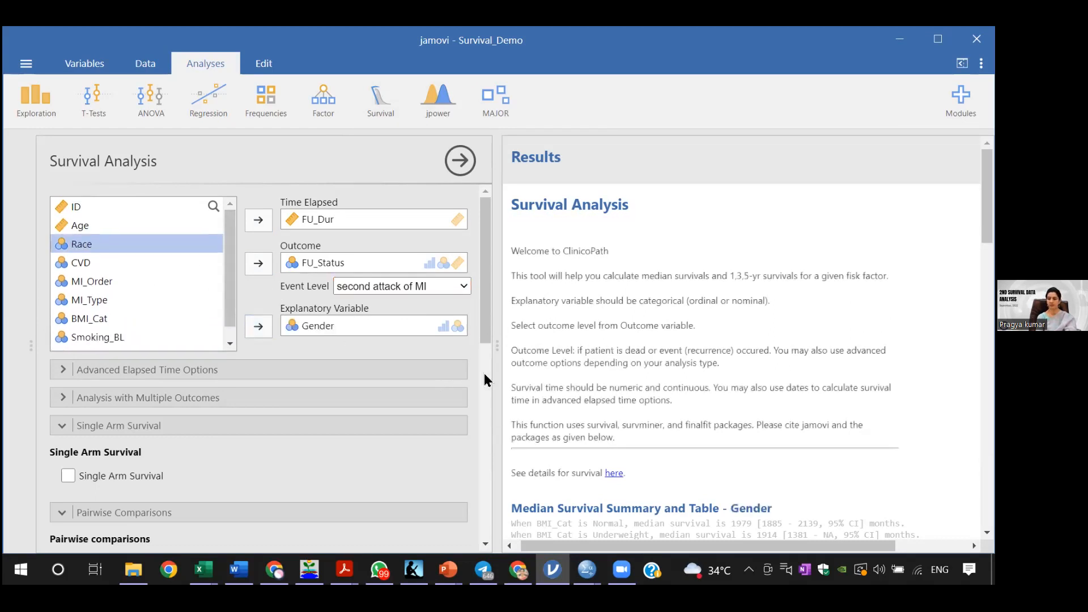
left_click_drag(480, 327, 486, 388)
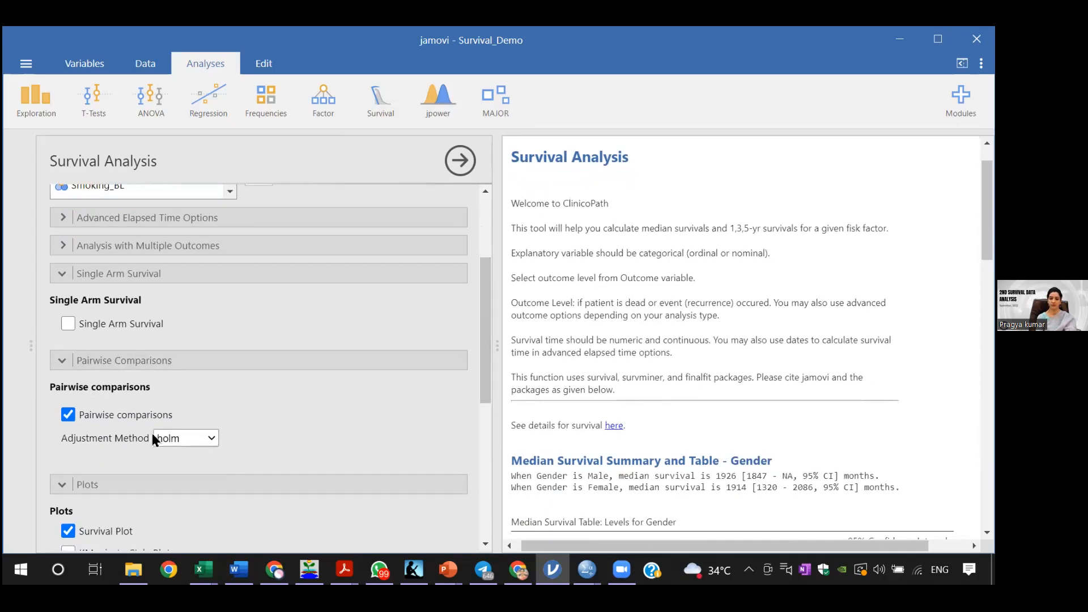
left_click(68, 414)
Review the plot options and clear the default cutpoints of the survival table
left_click_drag(485, 385, 492, 449)
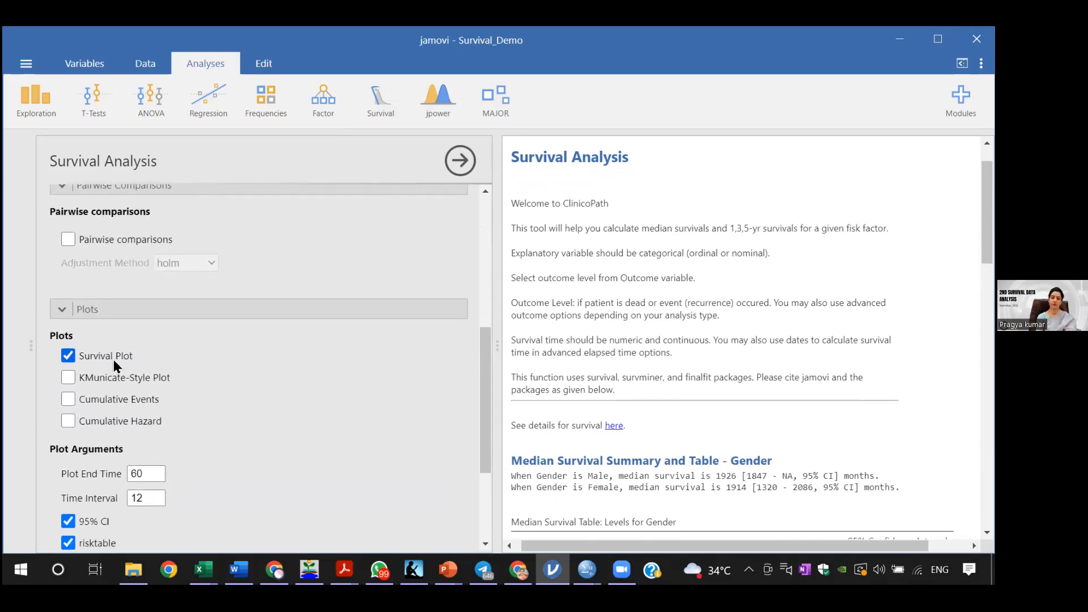
left_click_drag(485, 409, 485, 469)
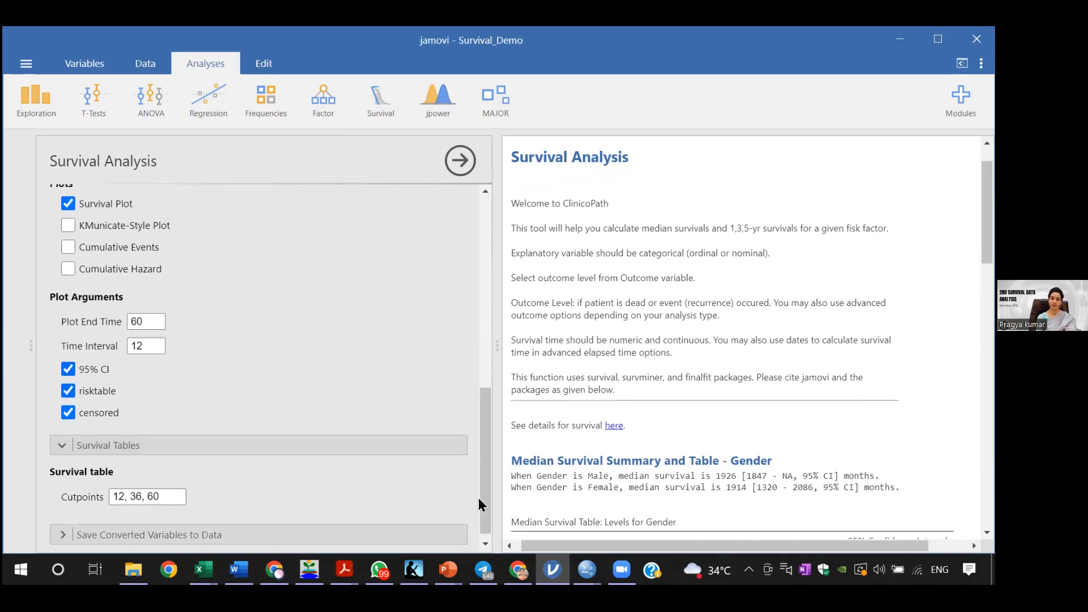
left_click_drag(488, 492, 491, 518)
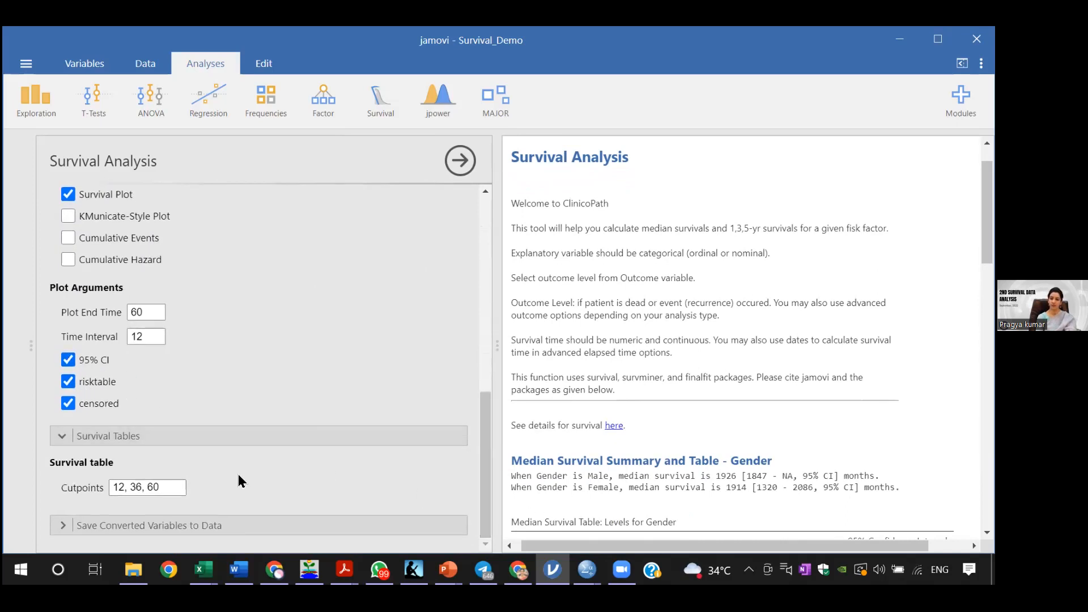
left_click(156, 490)
key("ctrl+a")
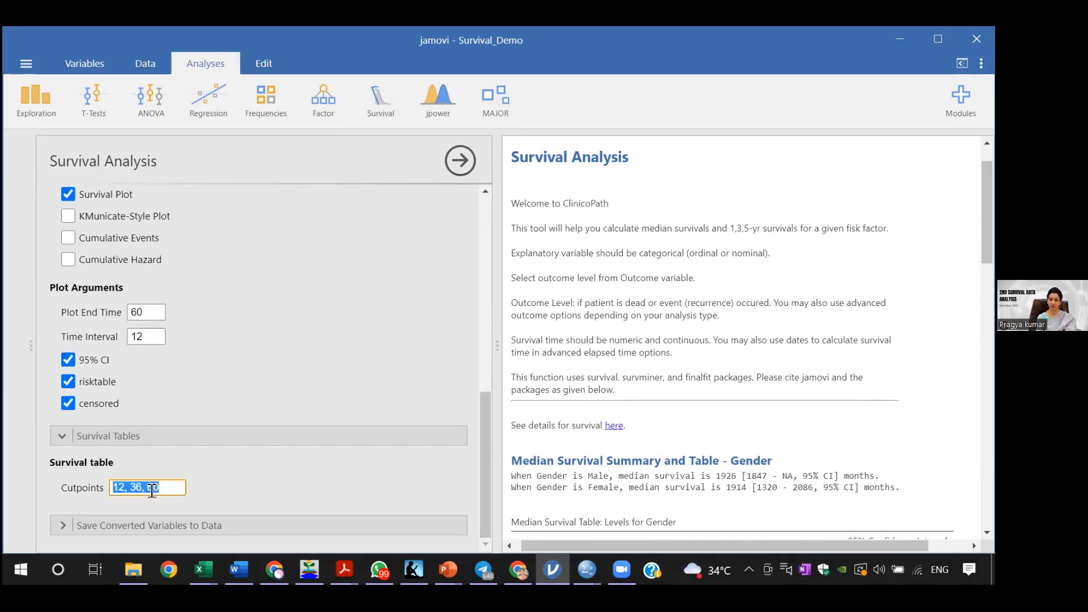
key("BackSpace")
left_click(224, 479)
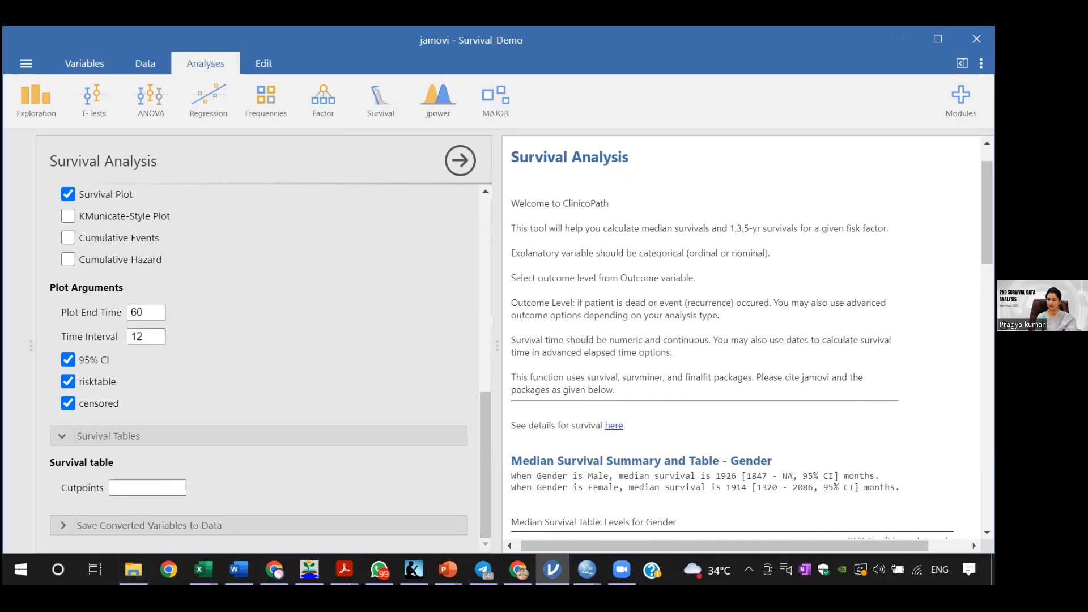
Examine the Gender results: median survival table, Cox regression, 1, 3, 5-year survival table and the survival plot with its log-rank test
scroll(813, 368, "down", 5)
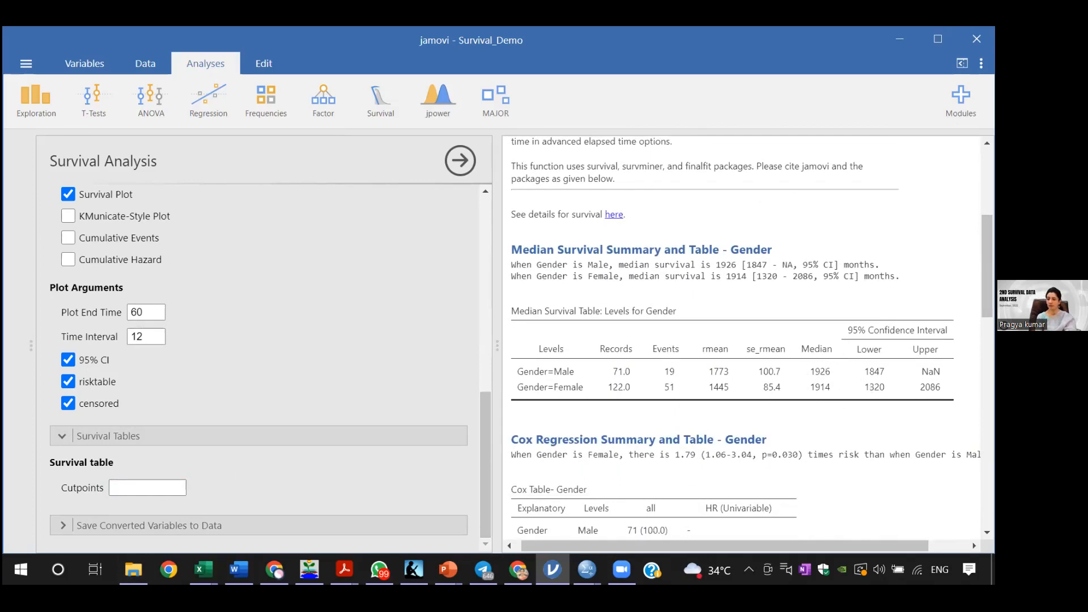
scroll(748, 335, "down", 5)
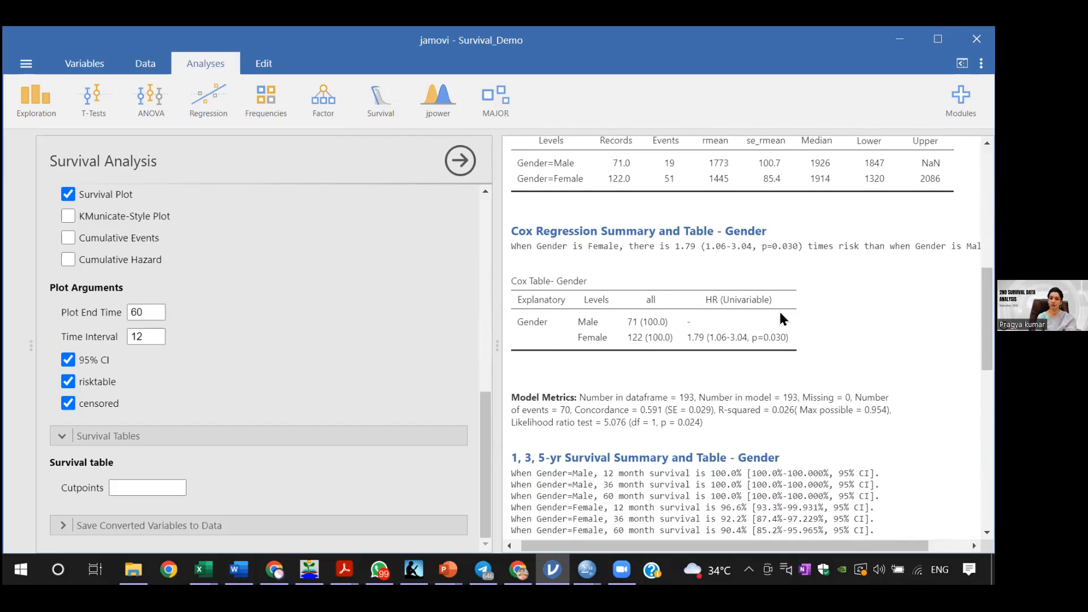
scroll(748, 340, "down", 5)
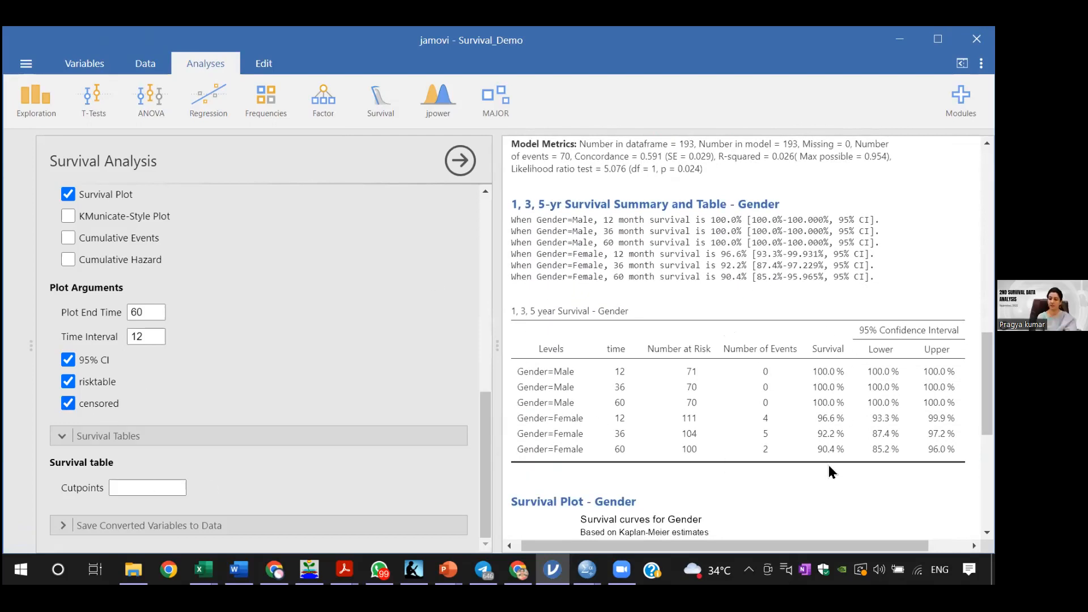
scroll(988, 383, "down", 3)
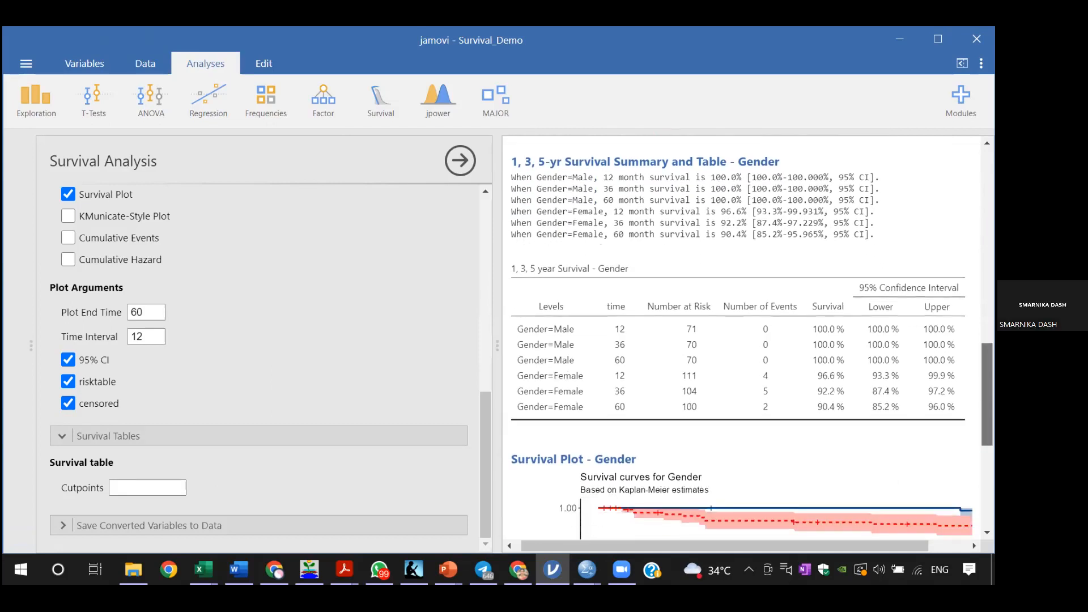
scroll(987, 397, "down", 1)
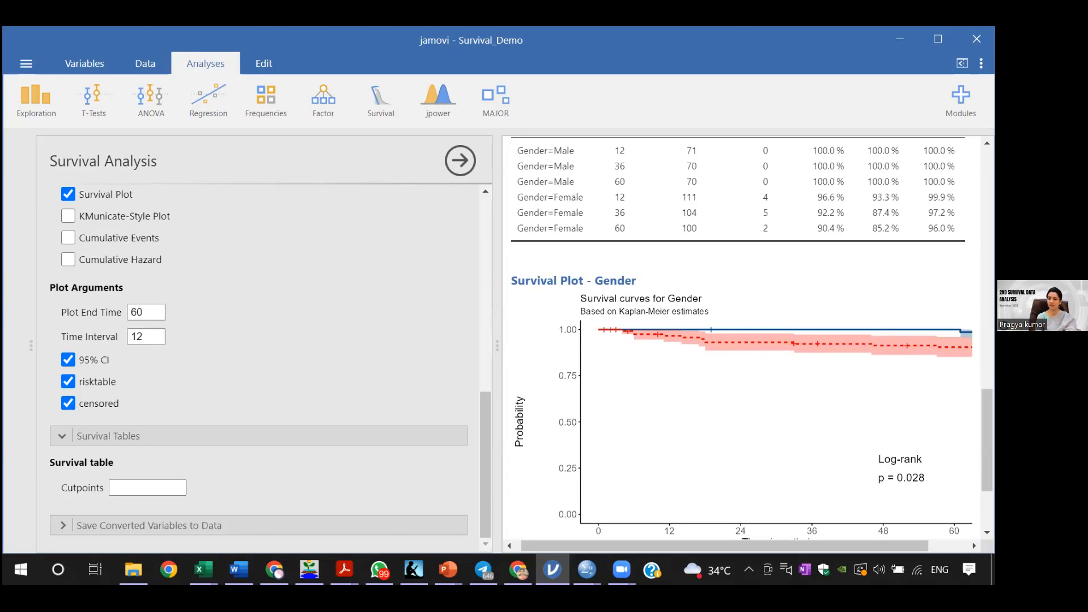
scroll(748, 340, "down", 3)
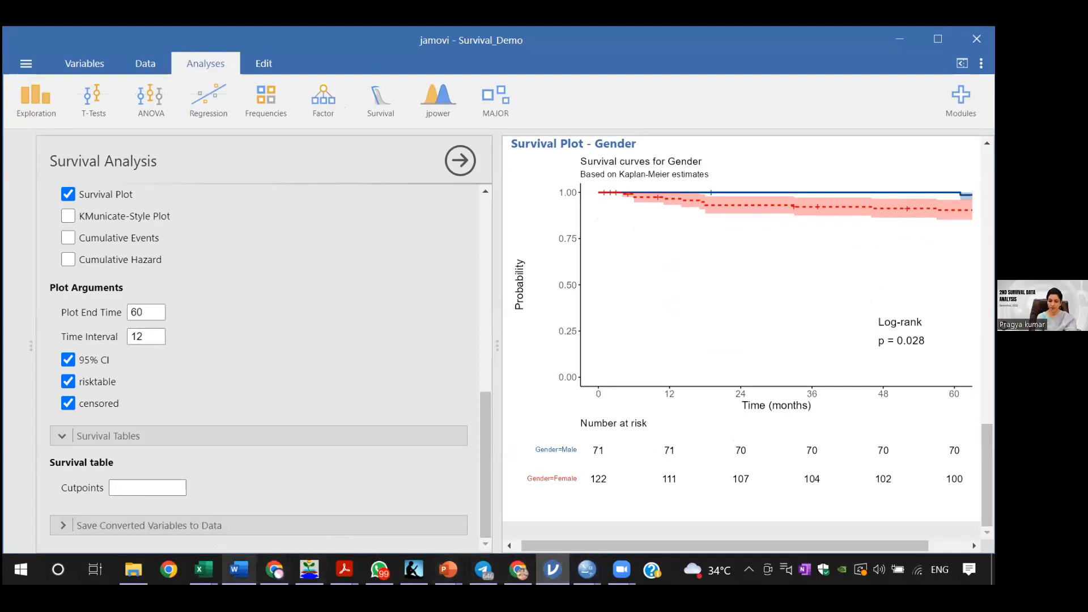
Switch to the Word document Demo Sheet_Kaplan Meier and review the gender survival curves, numbers at risk and written interpretation
mouse_move(239, 569)
left_click(278, 505)
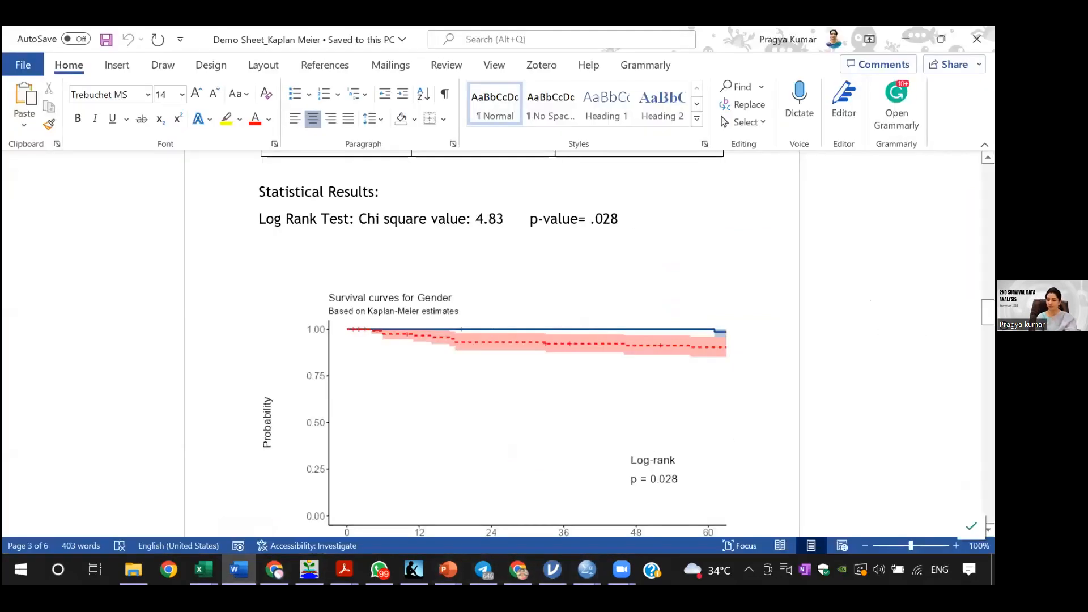
scroll(492, 340, "down", 7)
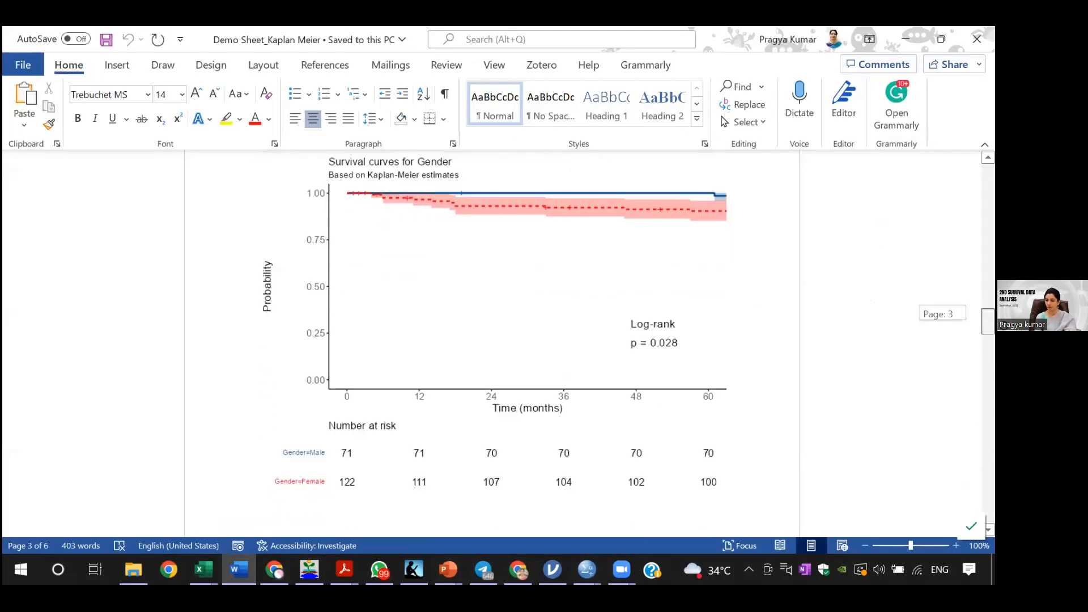
scroll(352, 243, "down", 3)
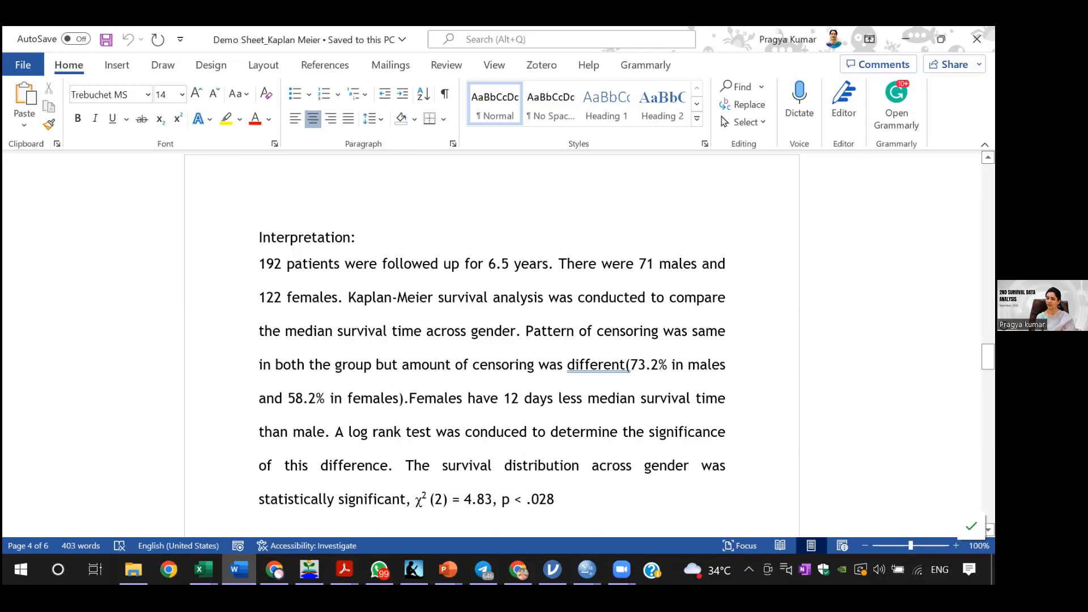
scroll(575, 337, "down", 1)
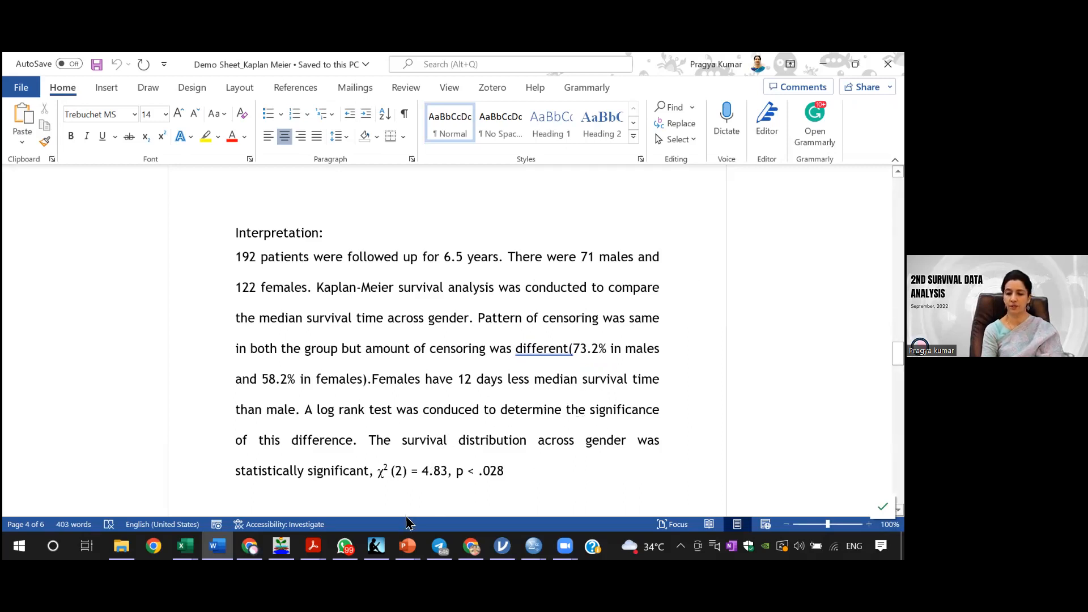
Switch to Survival_Demo.sav in SPSS, remove Gender as the factor of the Kaplan-Meier analysis and select BMI Categories to replace it
mouse_move(533, 546)
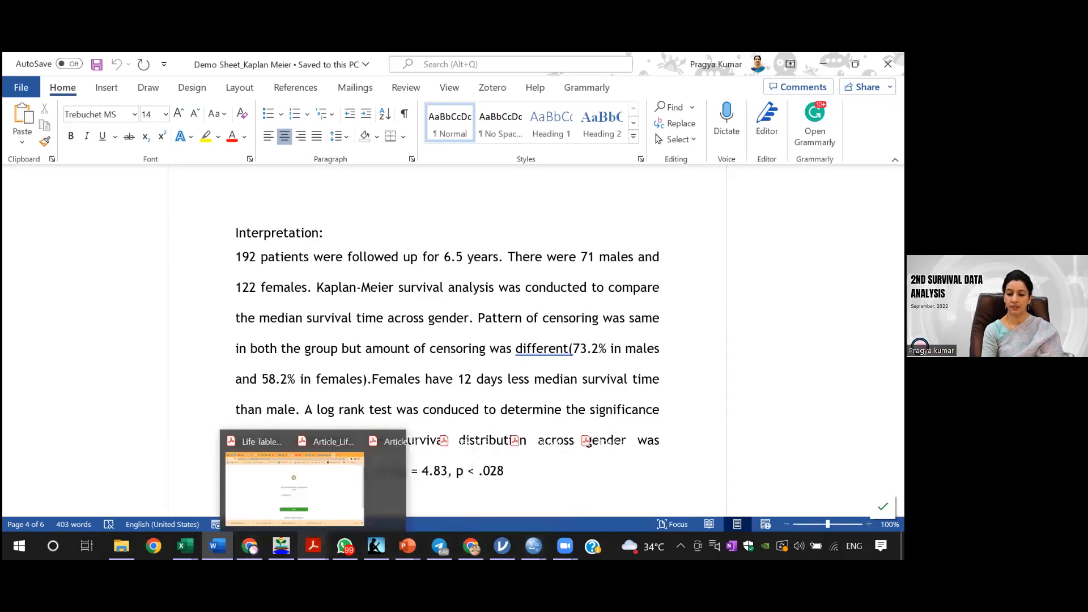
left_click(573, 505)
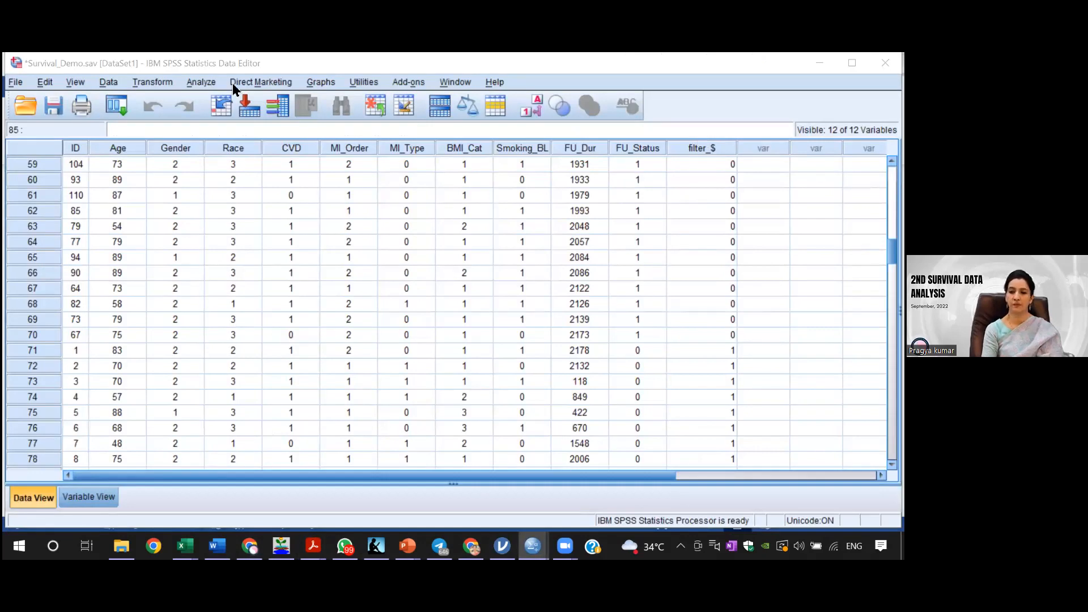
left_click(215, 83)
mouse_move(340, 360)
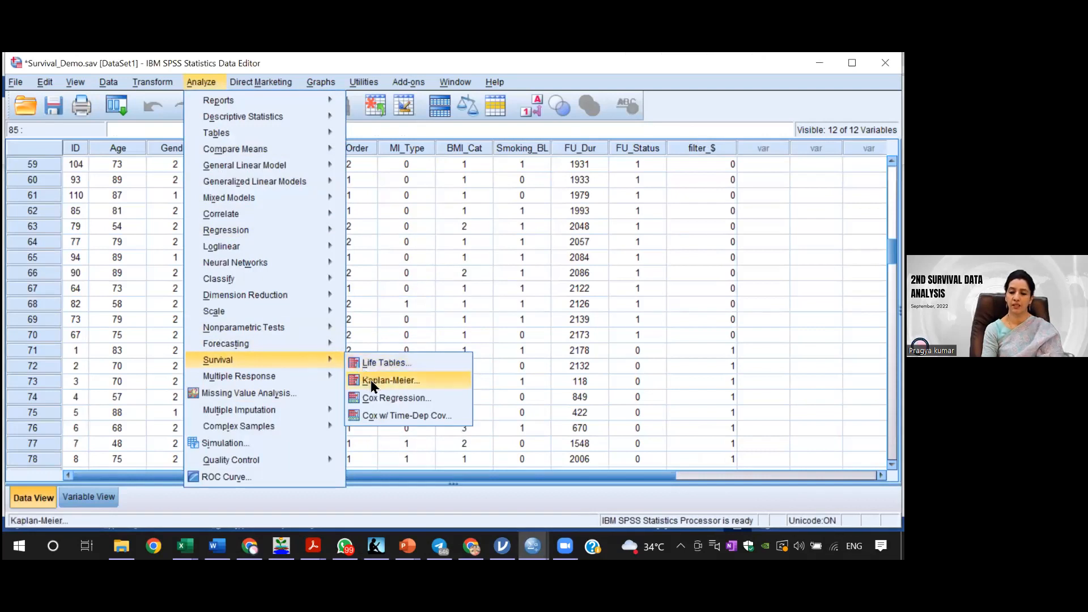
left_click(370, 380)
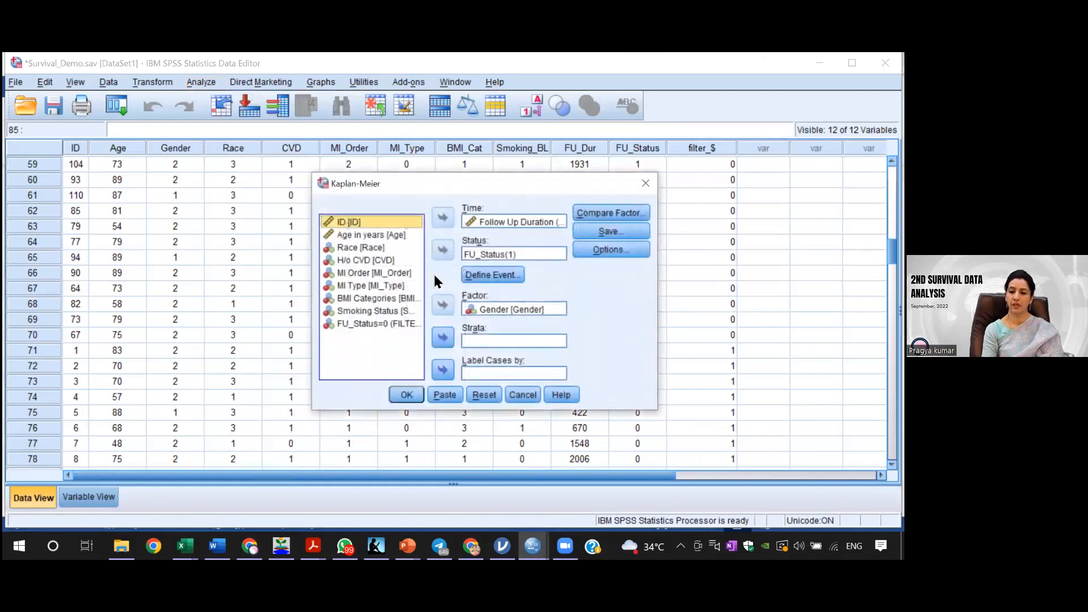
left_click(488, 309)
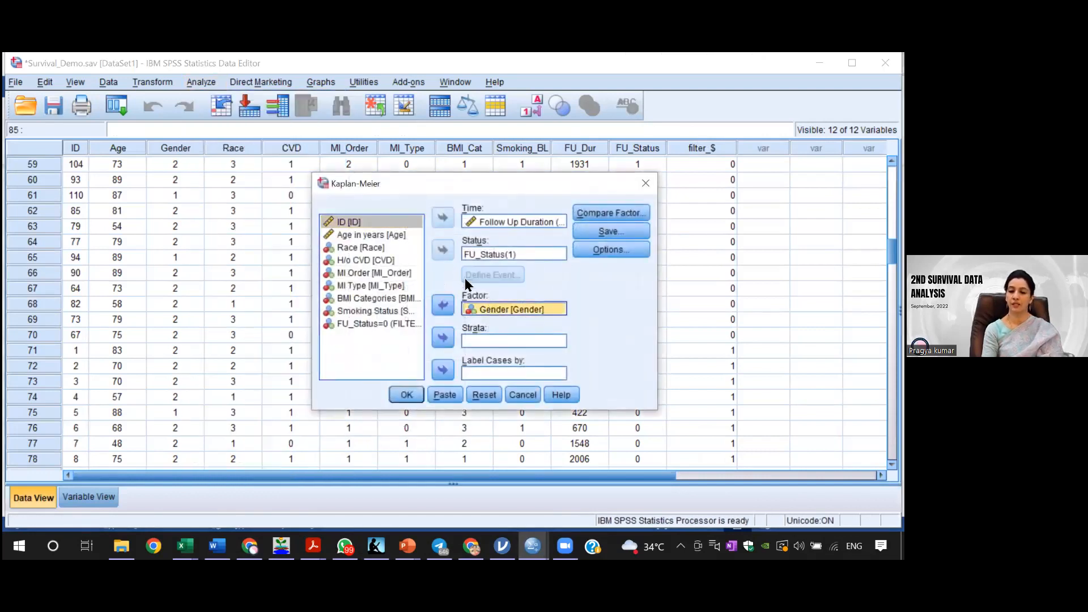
left_click(443, 306)
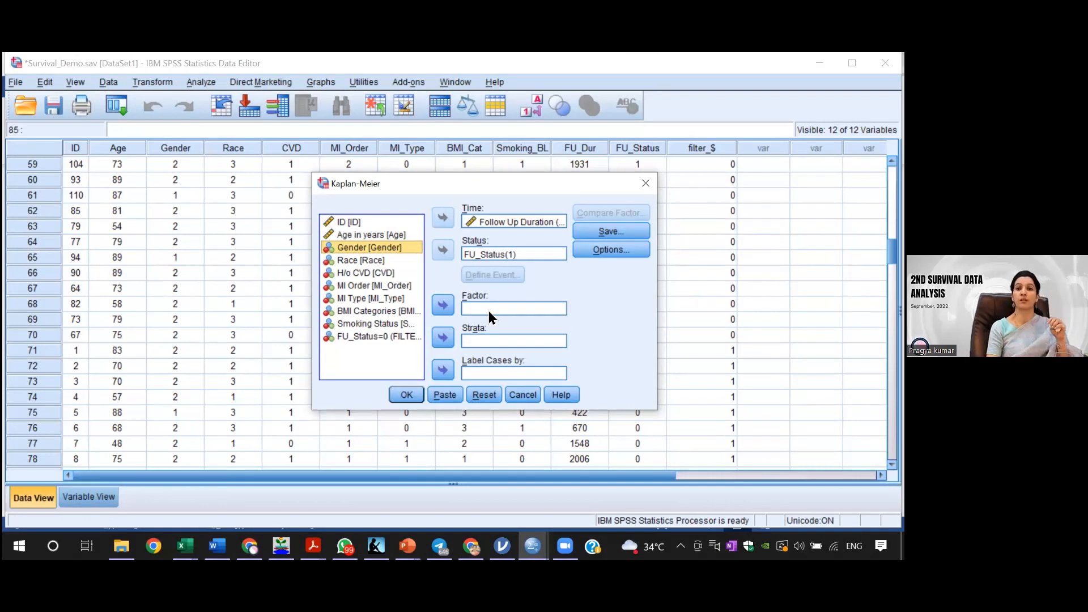
left_click(374, 311)
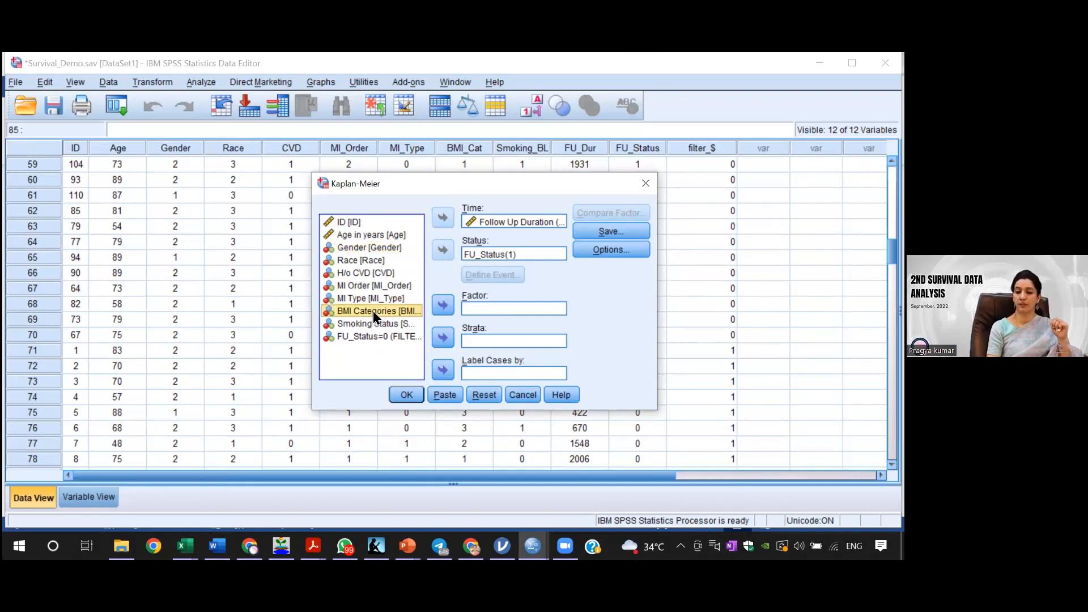
Set BMI Categories as the Kaplan-Meier factor and compare its levels pairwise over strata
left_click(443, 305)
left_click(619, 213)
left_click(510, 312)
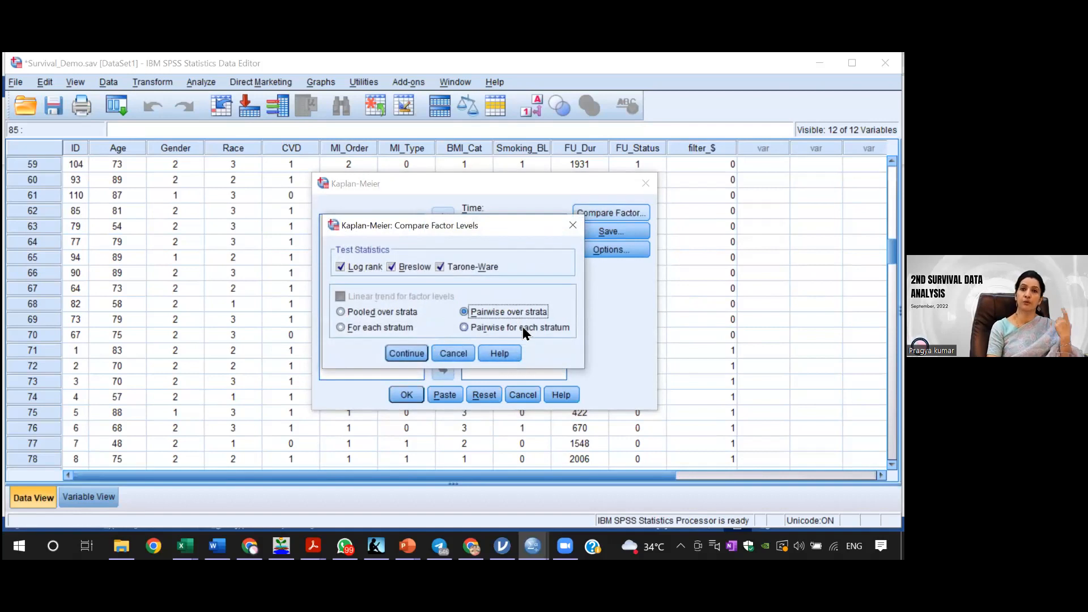
left_click(422, 354)
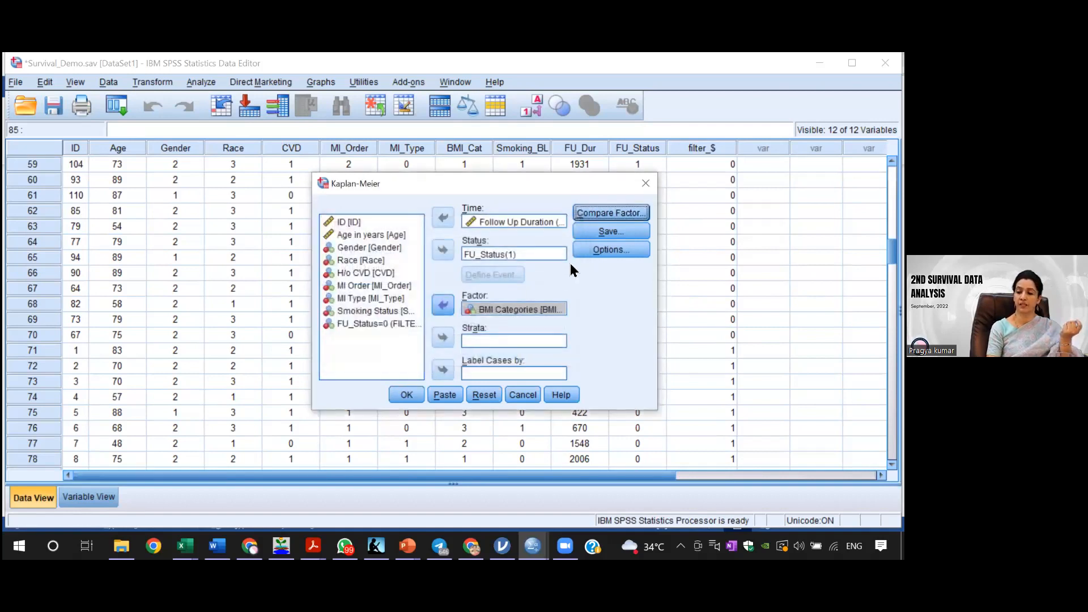
Leave the survival tables out, keep mean and median survival and the survival plot, and run the Kaplan-Meier analysis
left_click(600, 248)
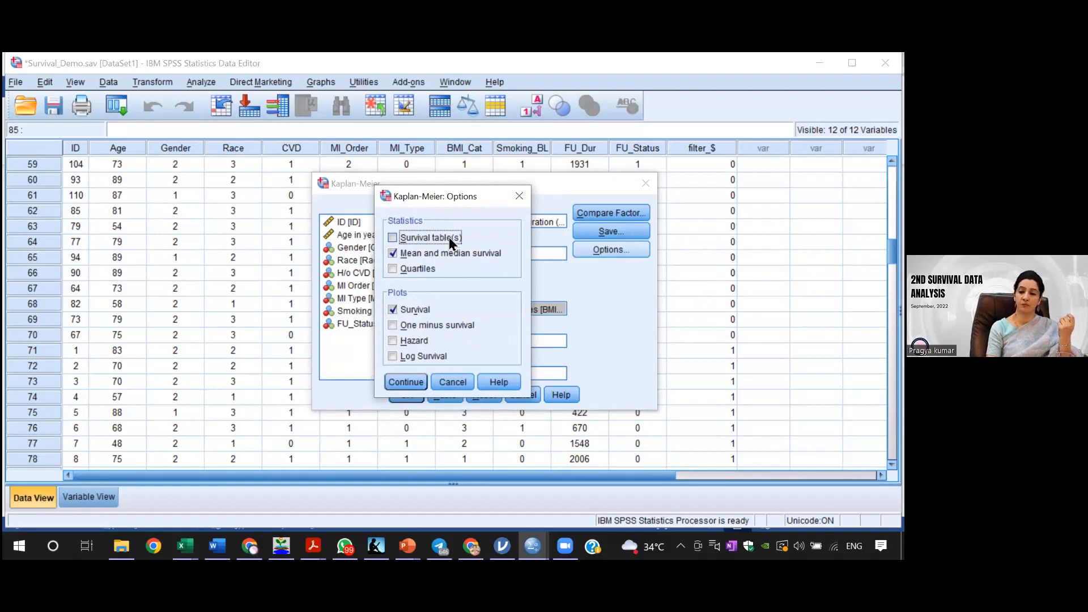
left_click(404, 381)
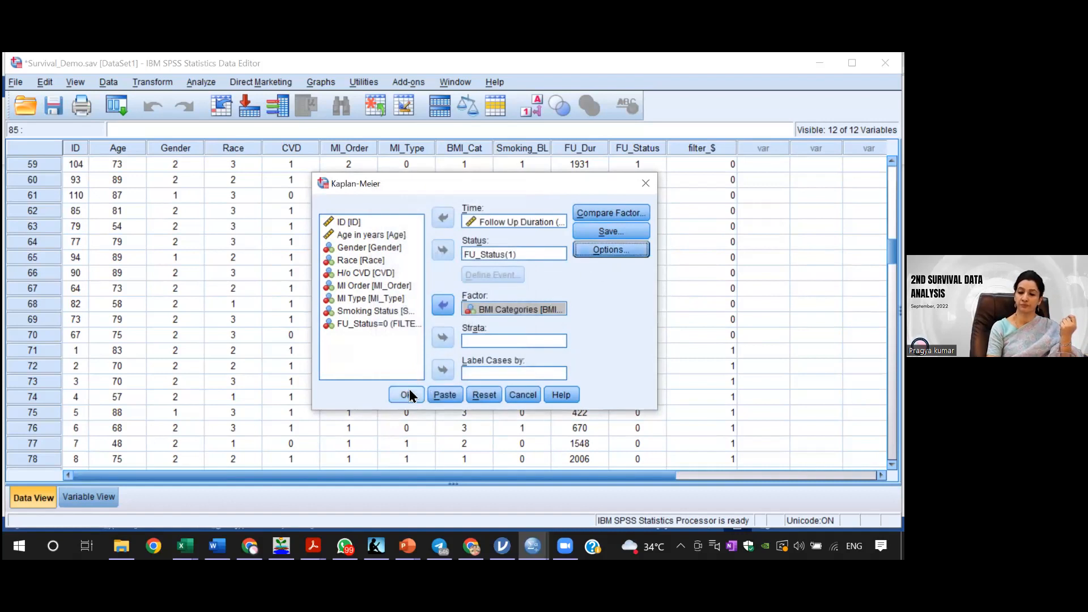
left_click(407, 397)
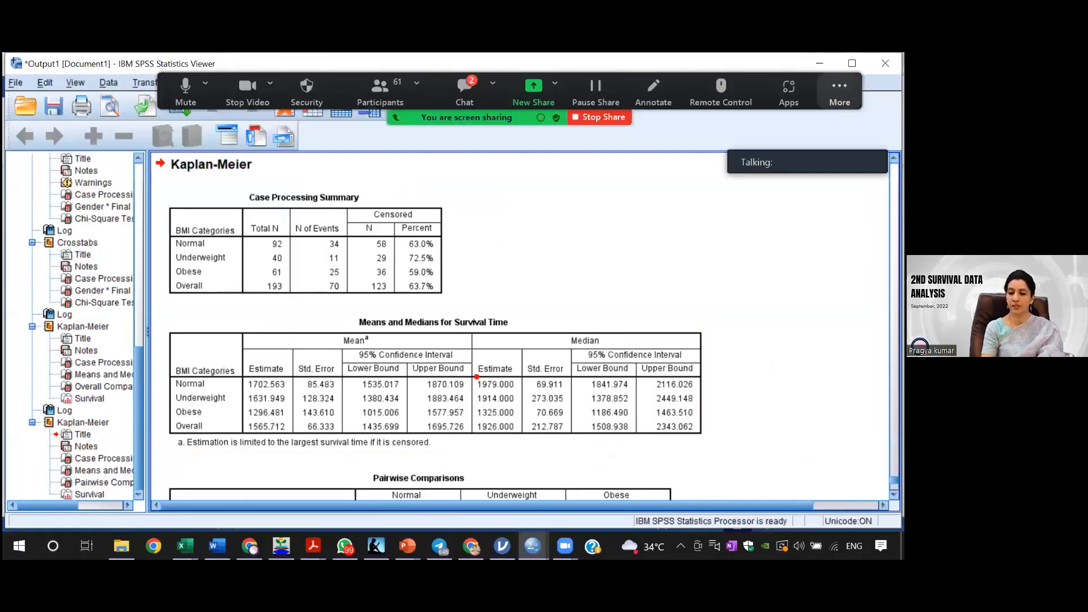
Highlight the median survival estimates by BMI category and the log-rank significance values comparing Obese with Normal and Underweight
left_click_drag(474, 376, 522, 423)
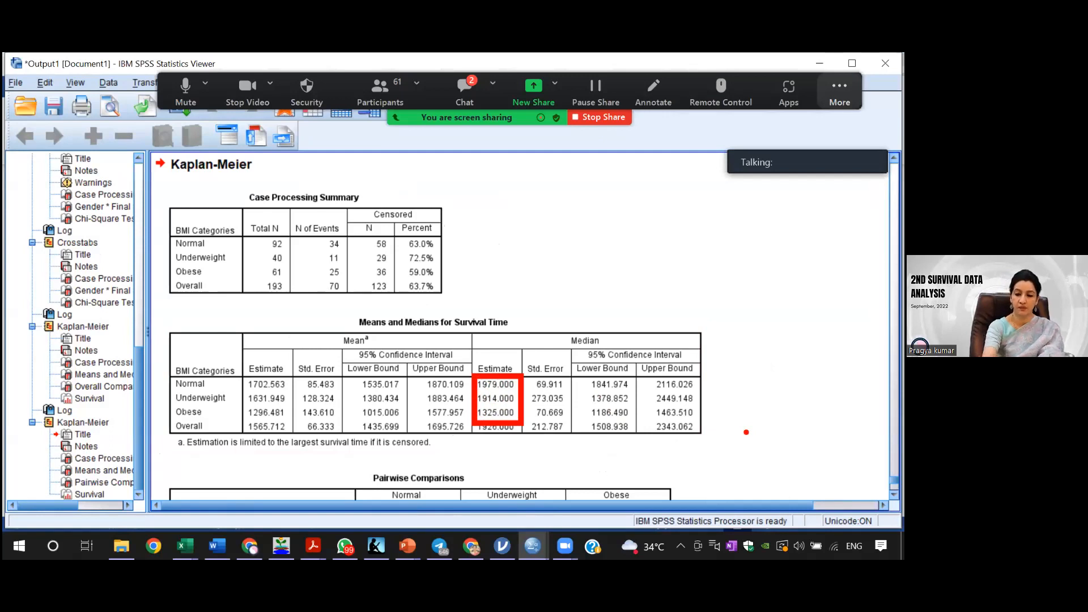
key("Escape")
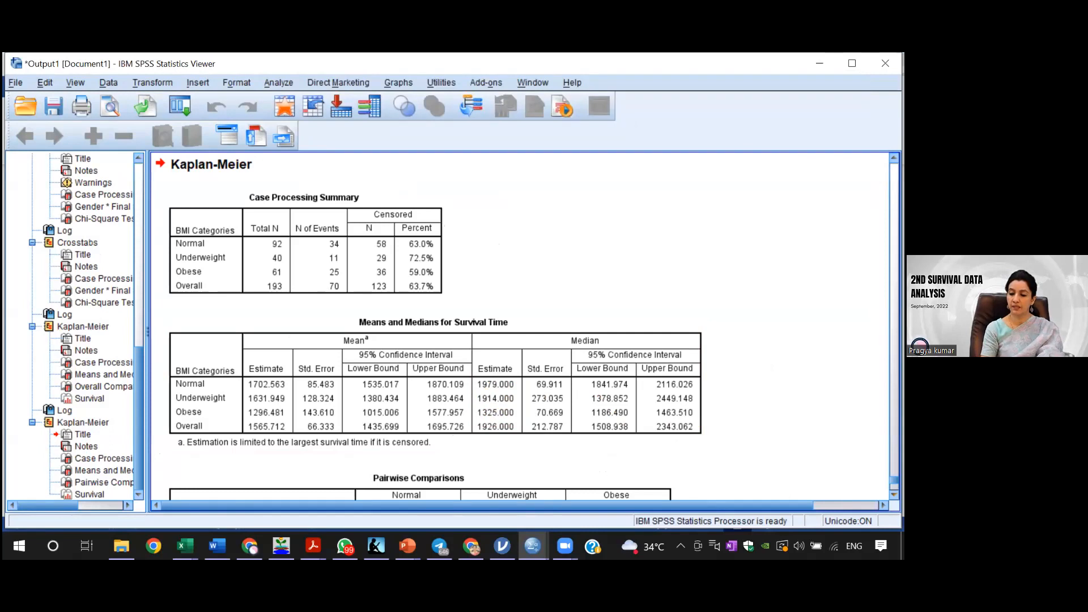
scroll(520, 325, "down", 5)
left_click(475, 260)
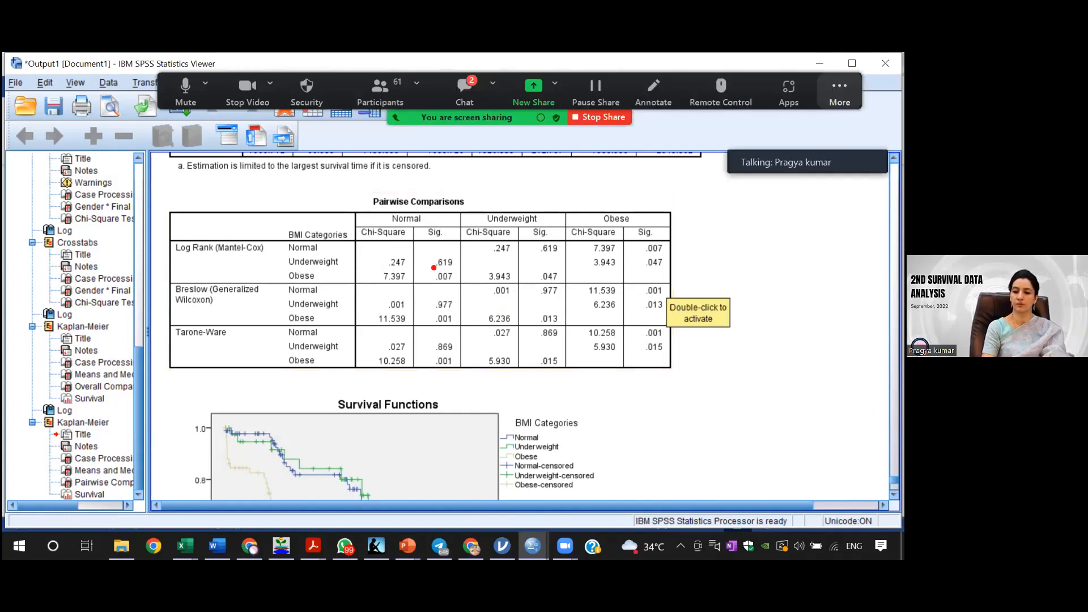
left_click_drag(431, 270, 455, 272)
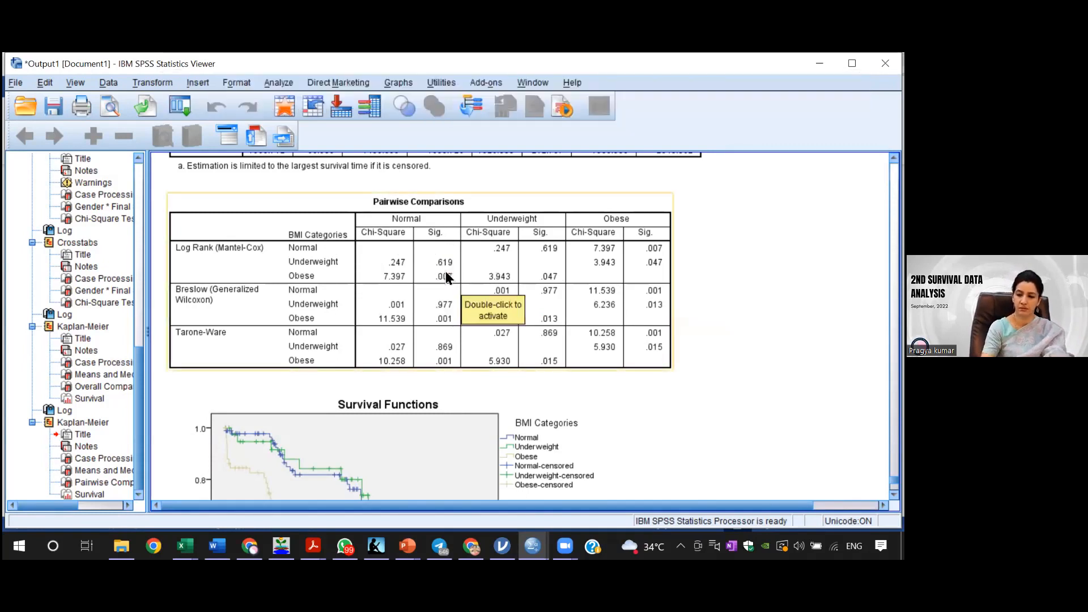
key("ctrl+2")
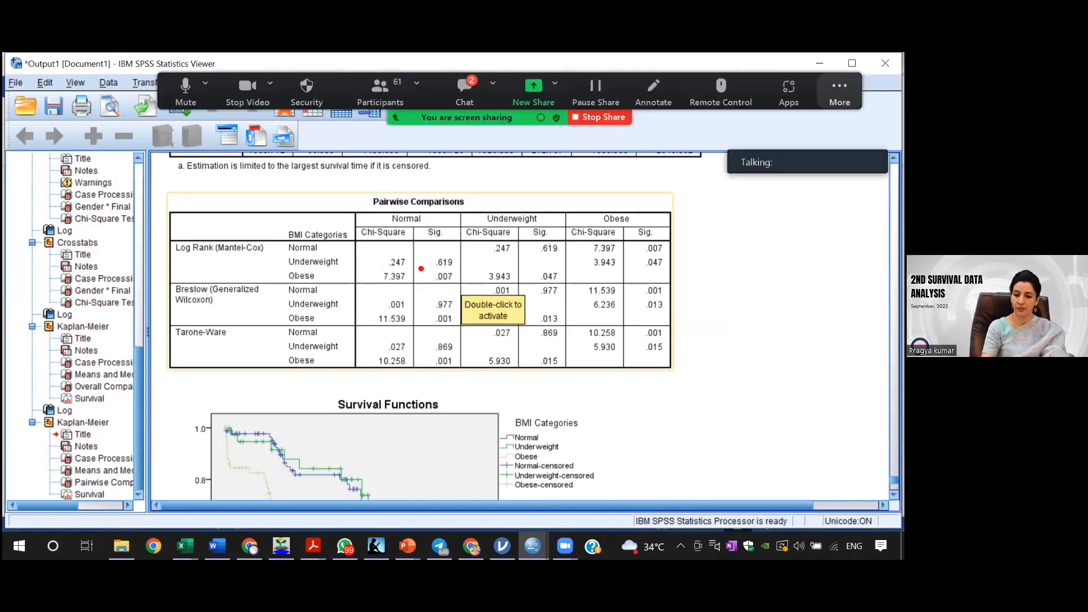
left_click_drag(421, 268, 465, 293)
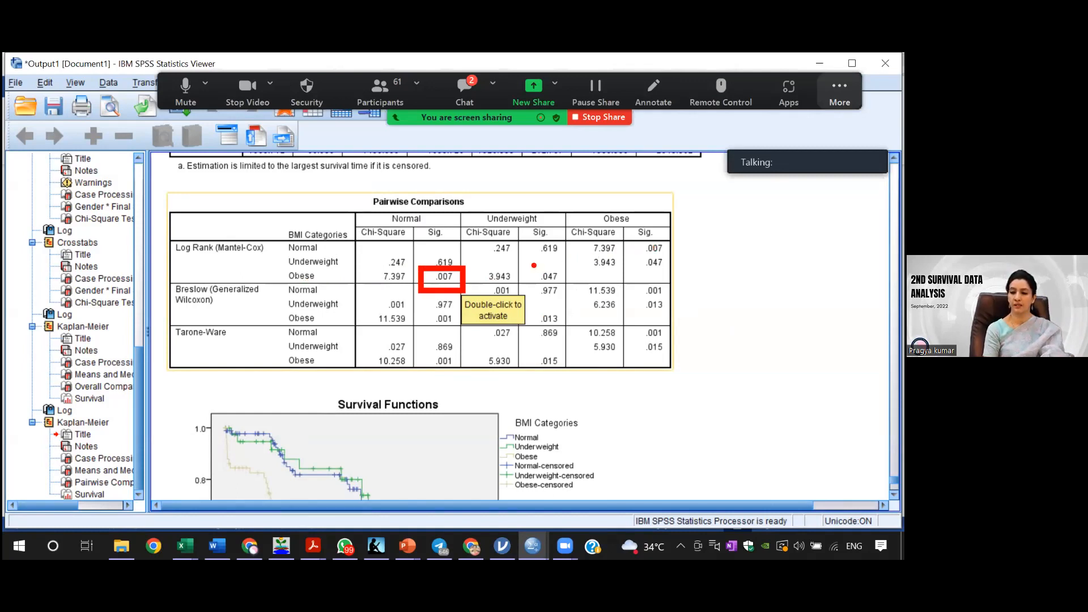
left_click_drag(532, 266, 577, 292)
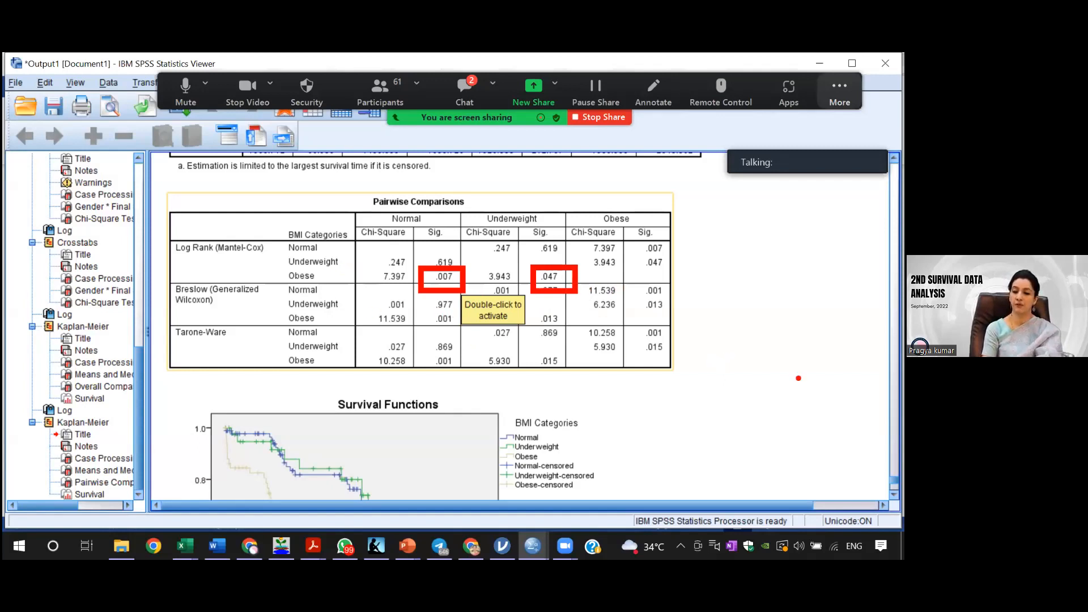
left_click(847, 401)
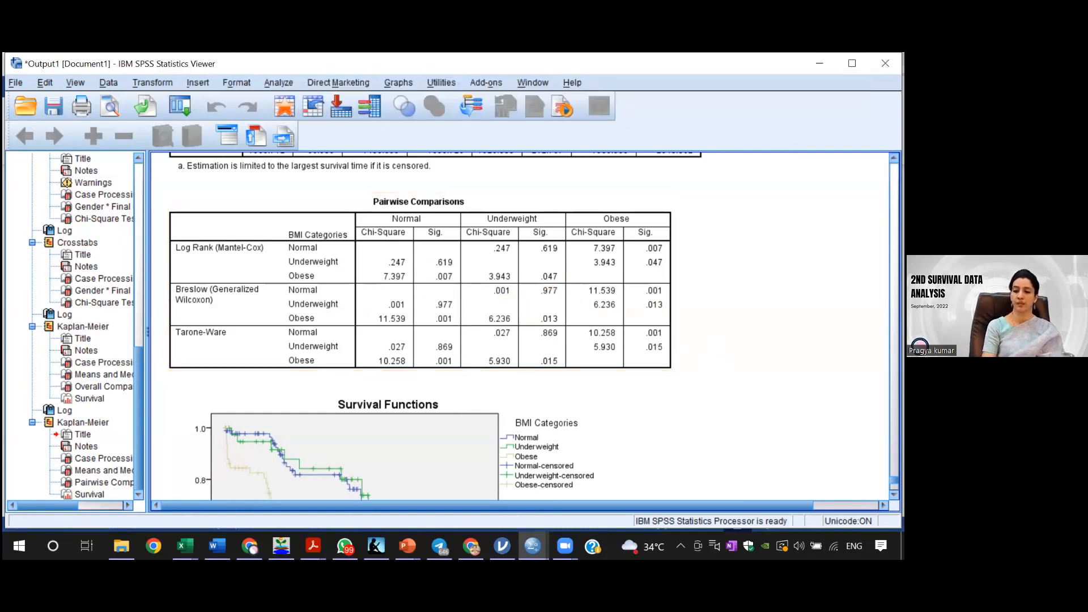
Examine the Survival Functions plot for the BMI categories together with the pairwise comparison results
scroll(435, 326, "down", 3)
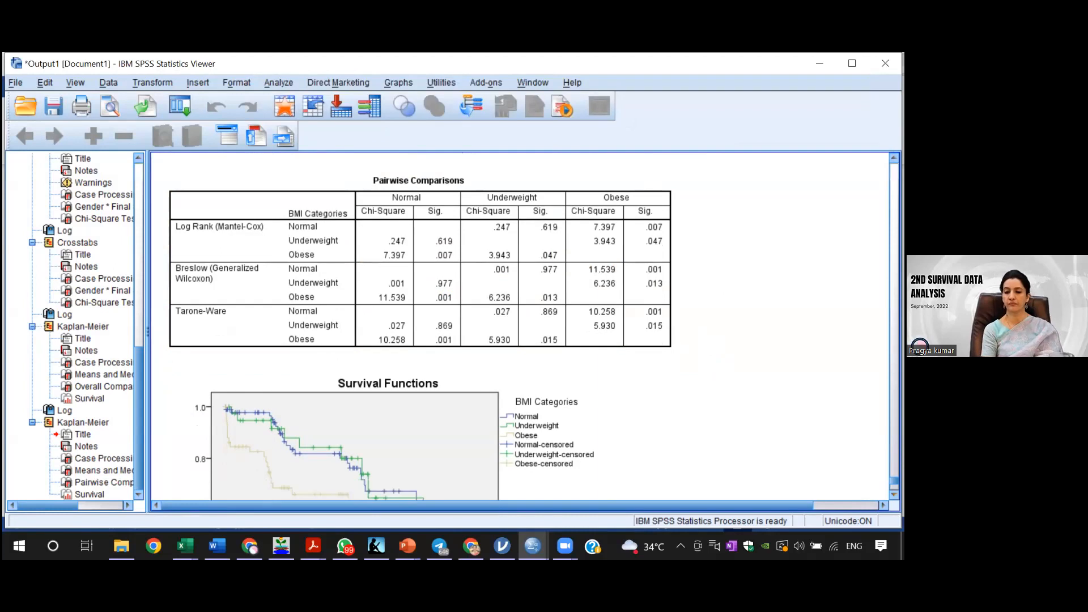
scroll(435, 326, "down", 1)
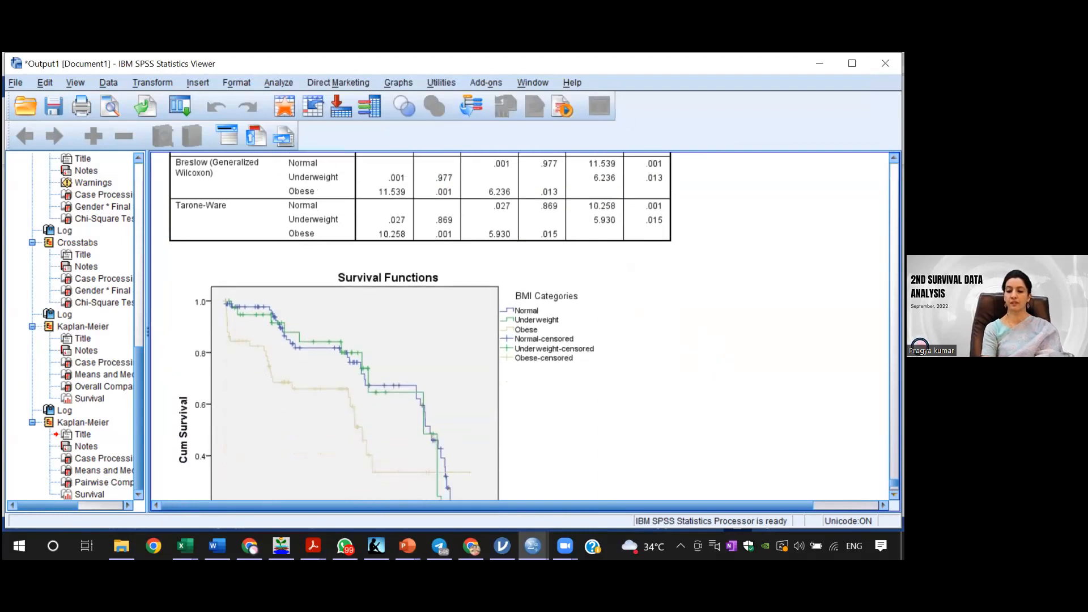
left_click(392, 416)
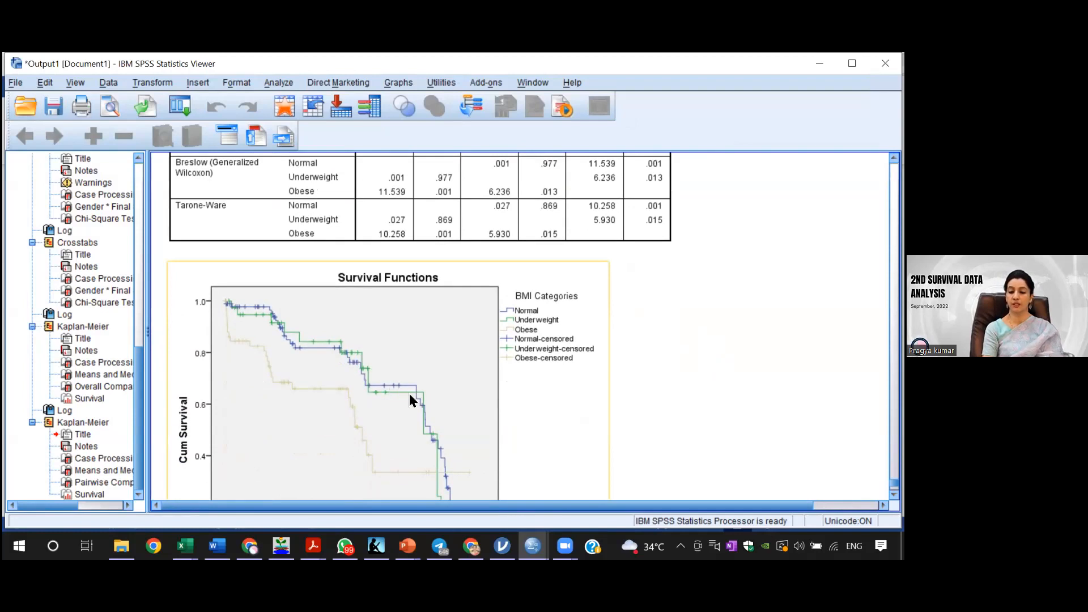
left_click(433, 345)
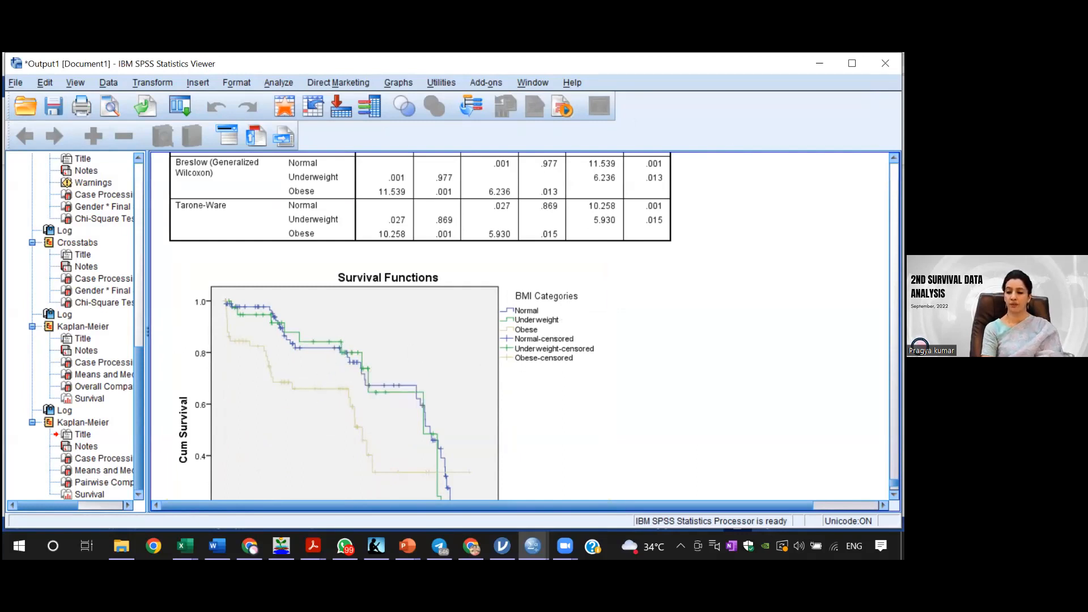
scroll(521, 326, "down", 3)
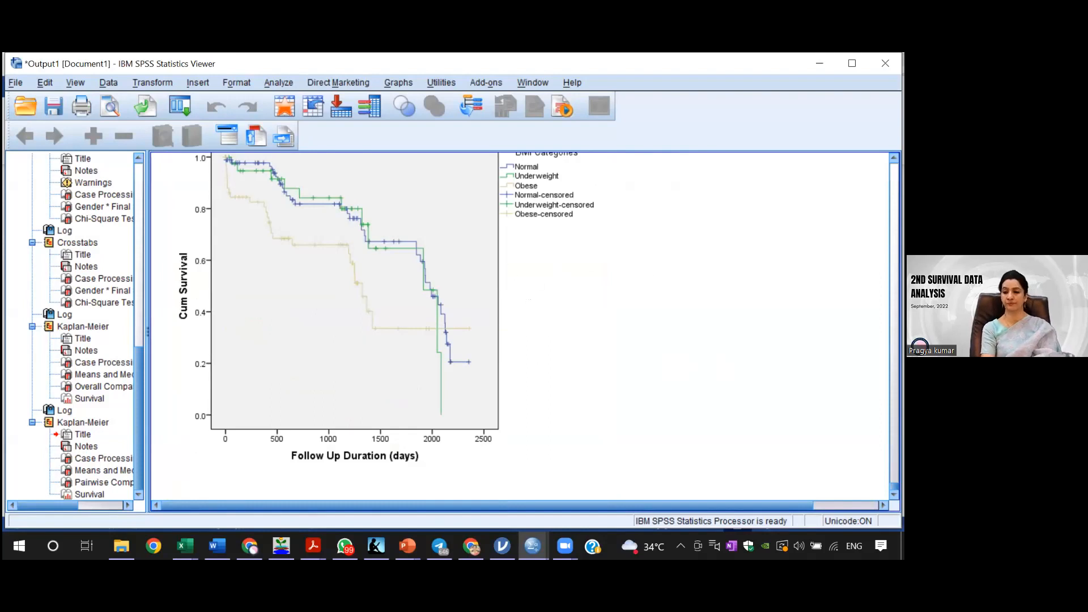
scroll(408, 326, "up", 5)
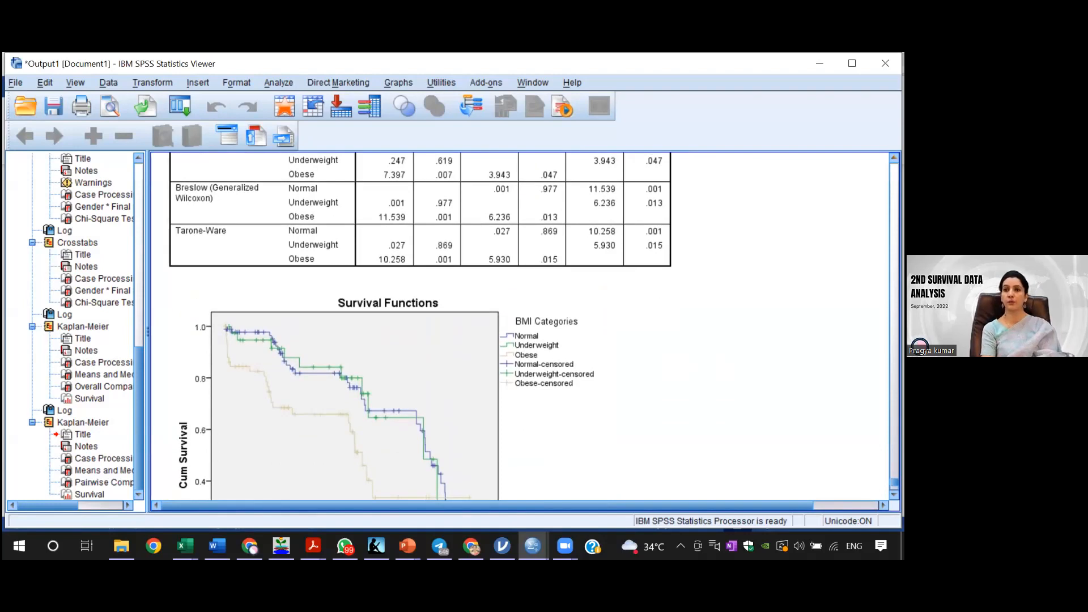
scroll(408, 326, "up", 2)
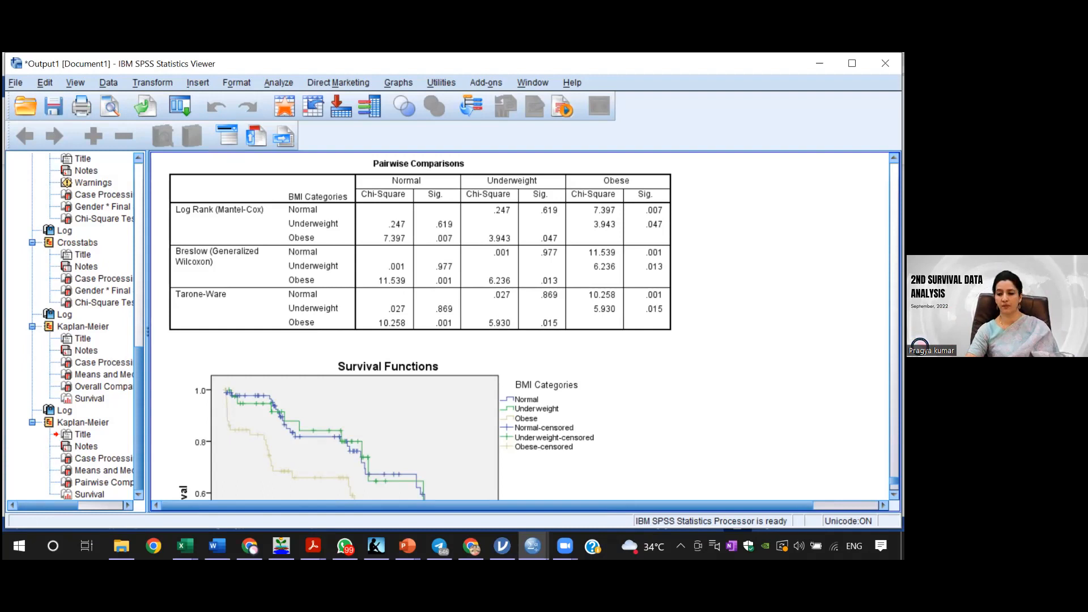
scroll(521, 325, "down", 4)
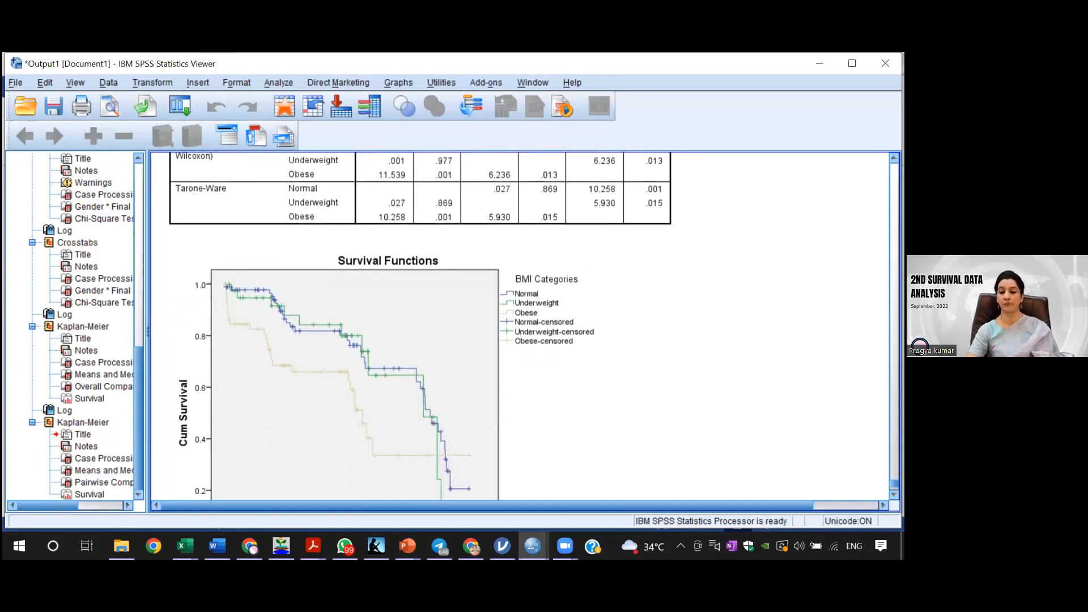
Try pooling the BMI factor comparison over strata and toggling the linear trend for factor levels in a new Kaplan-Meier setup
key("alt+Tab")
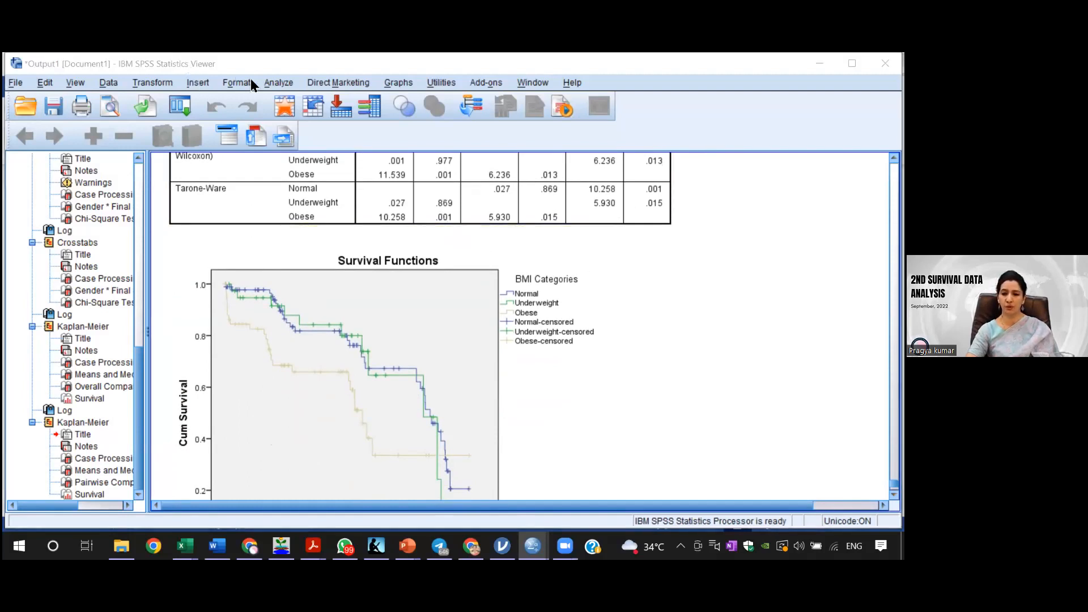
left_click(266, 82)
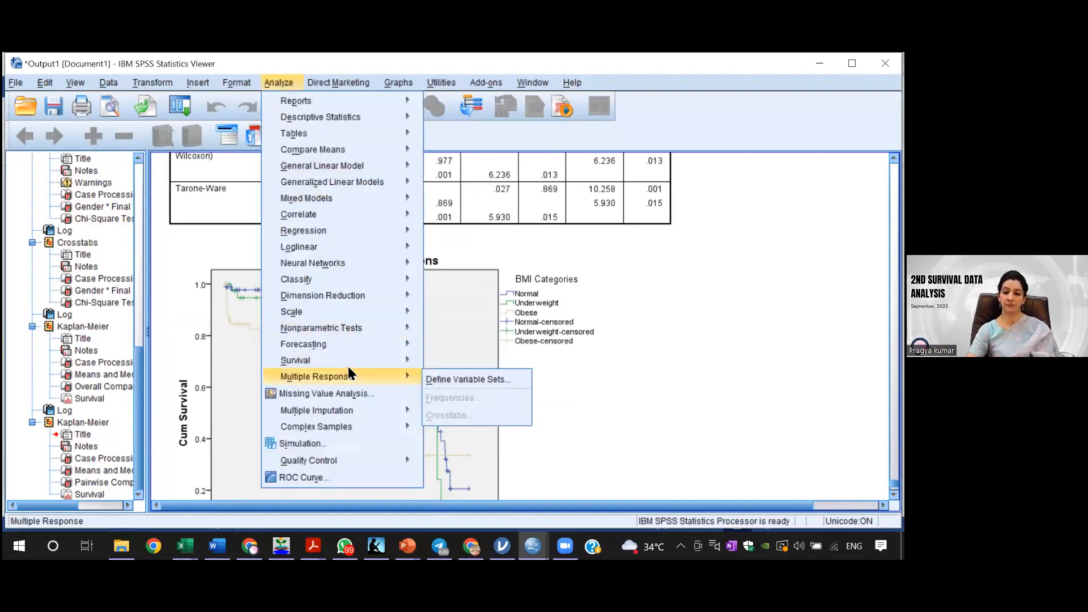
mouse_move(405, 368)
left_click(456, 380)
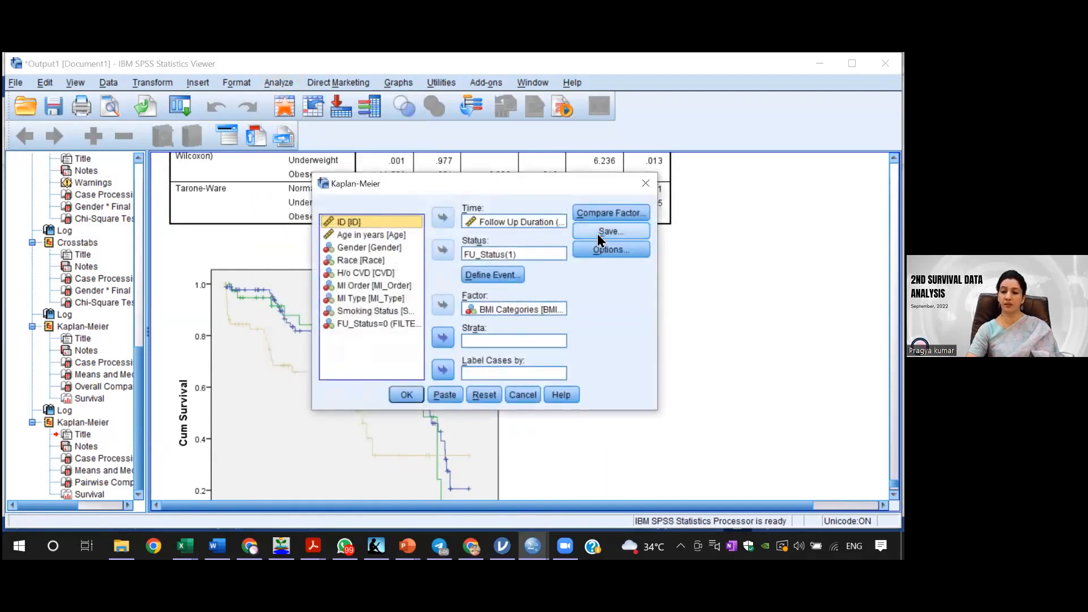
left_click(609, 214)
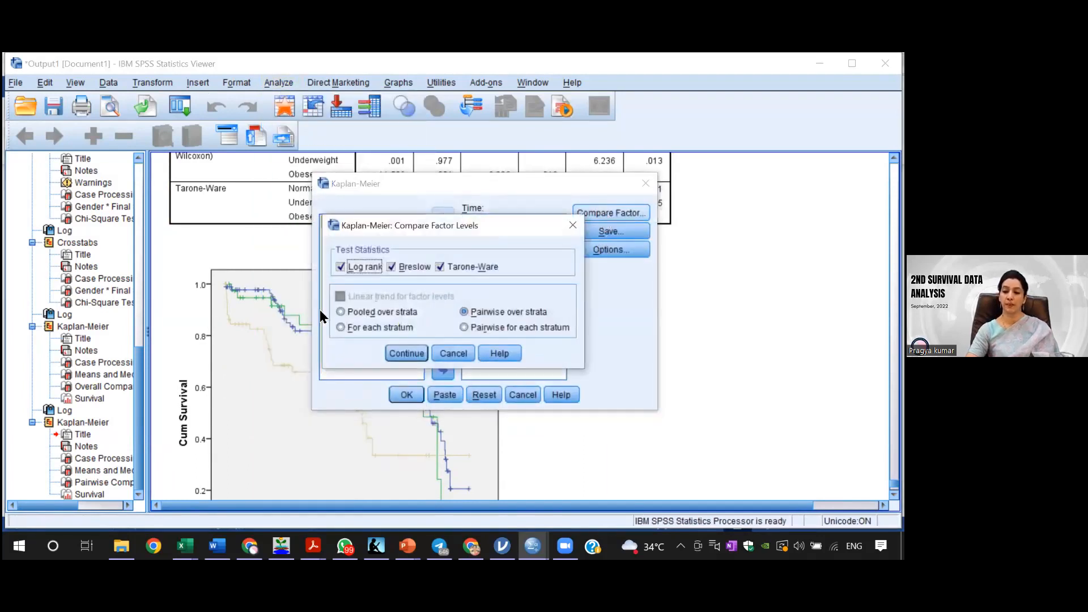
left_click(377, 310)
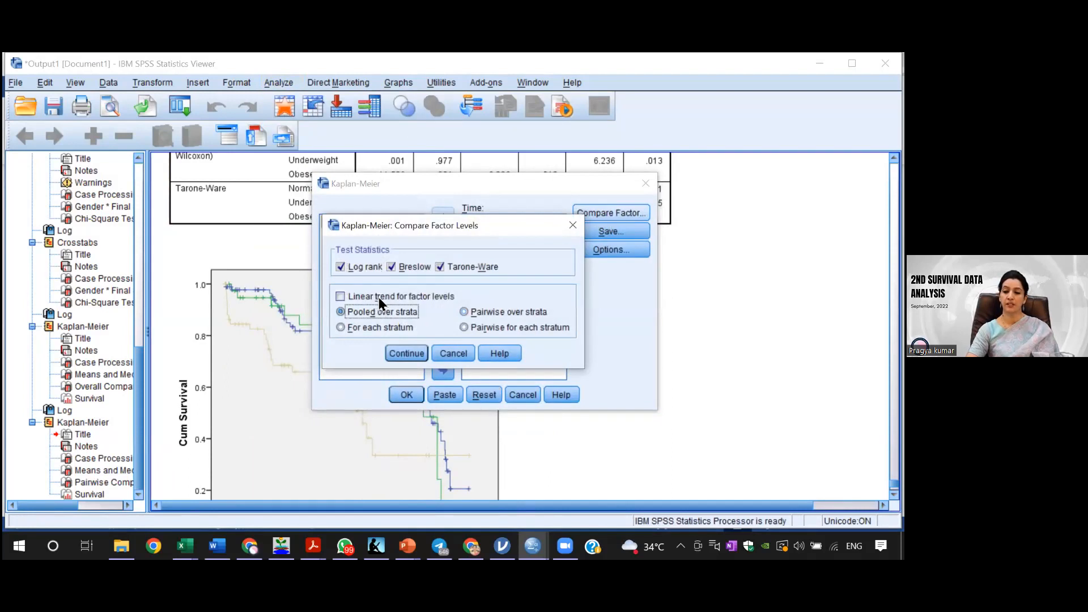
left_click(341, 297)
left_click(341, 296)
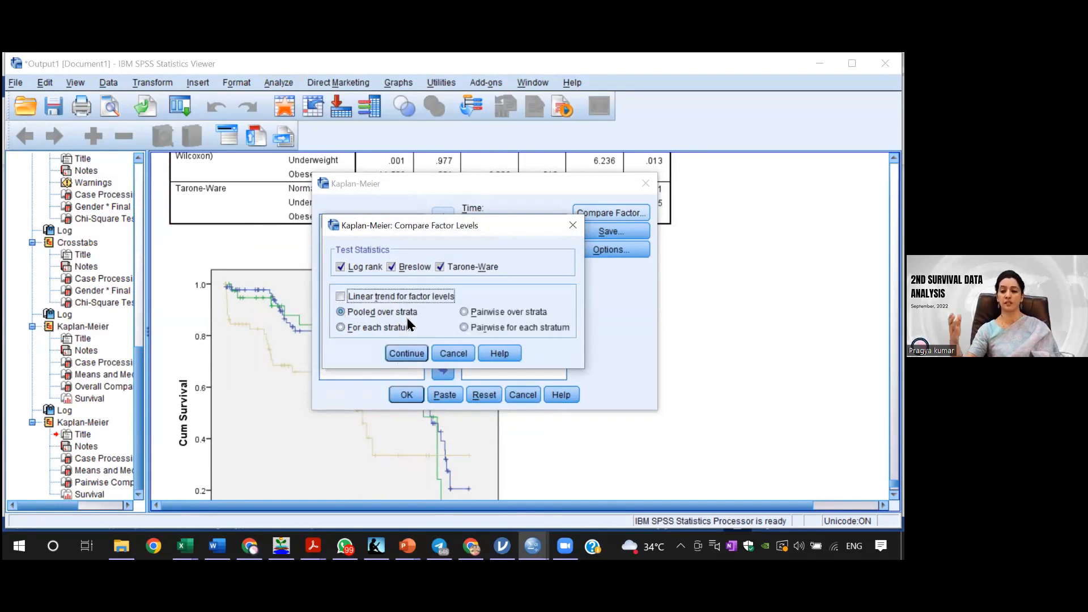
left_click(574, 226)
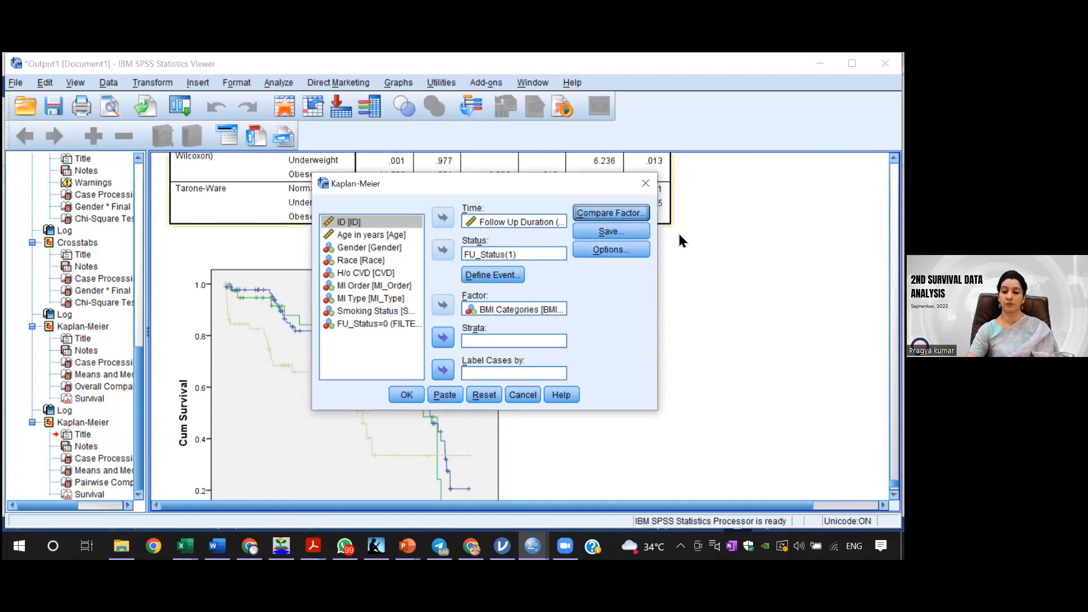
left_click(705, 435)
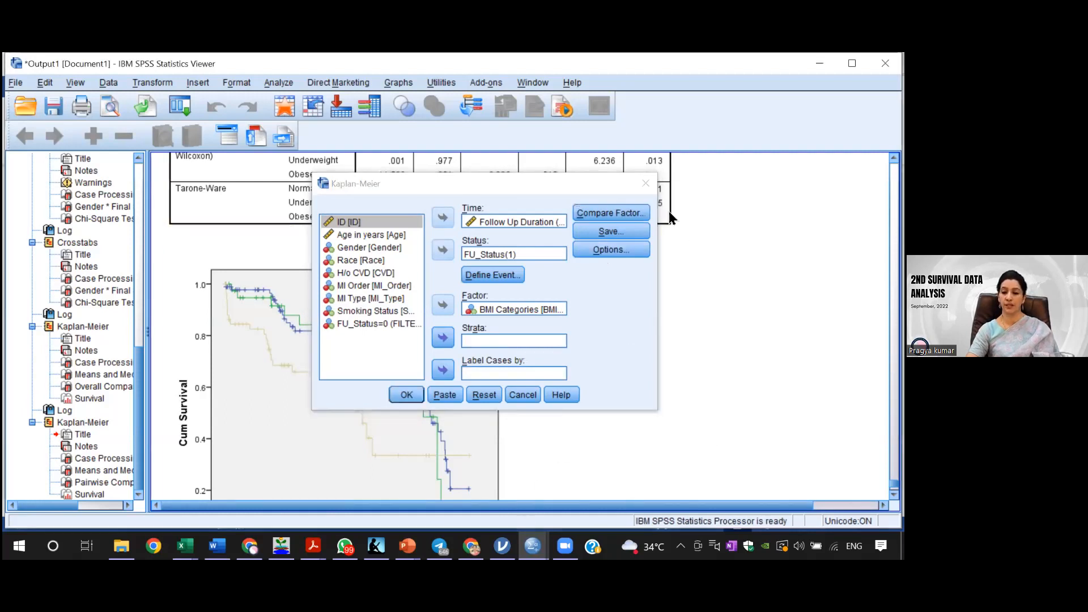
Switch to the Survival_Demo analysis in jamovi and replace Gender with BMI_Cat as the survival analysis's explanatory variable
mouse_move(533, 546)
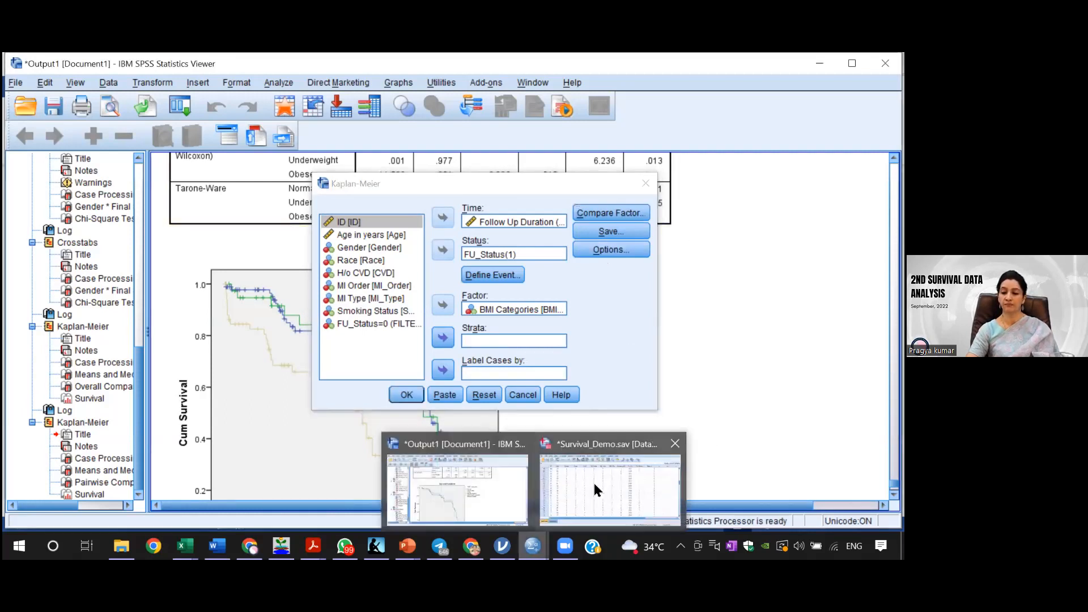
left_click(596, 487)
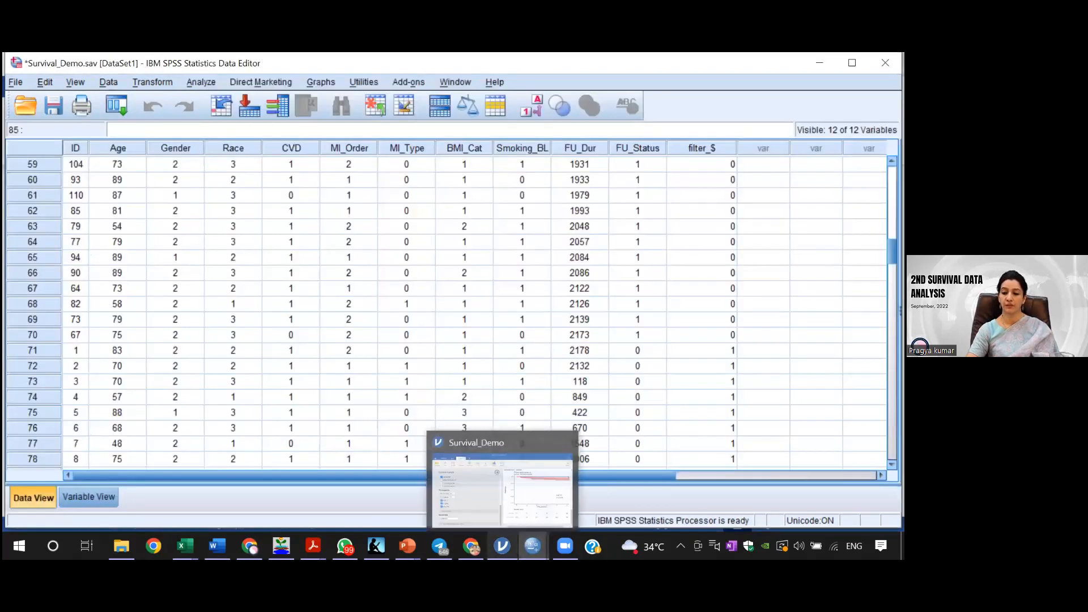
left_click(510, 492)
left_click_drag(450, 426, 445, 249)
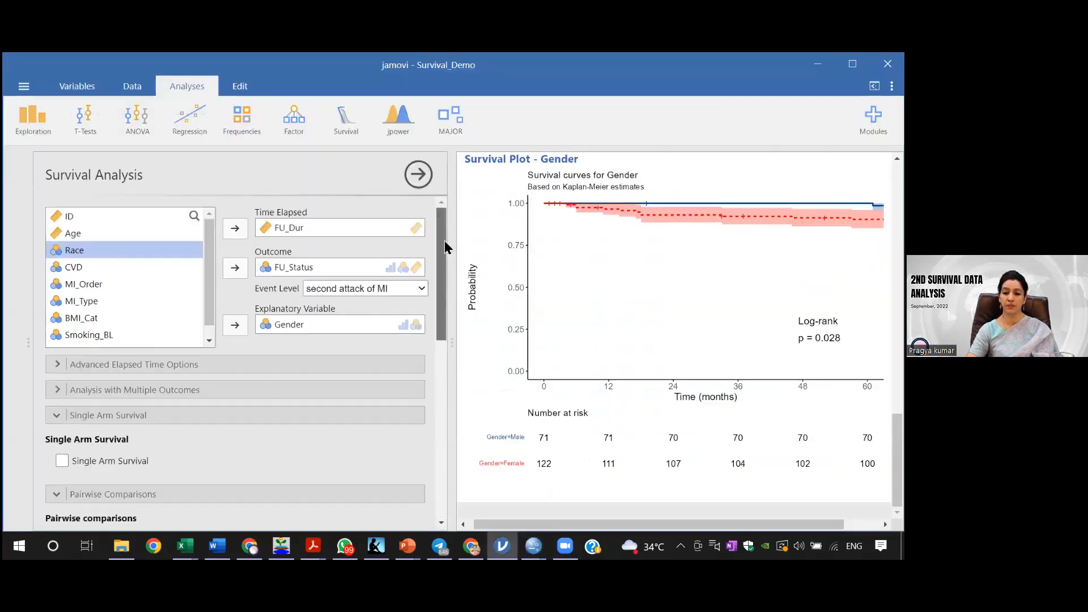
left_click(301, 328)
left_click(236, 325)
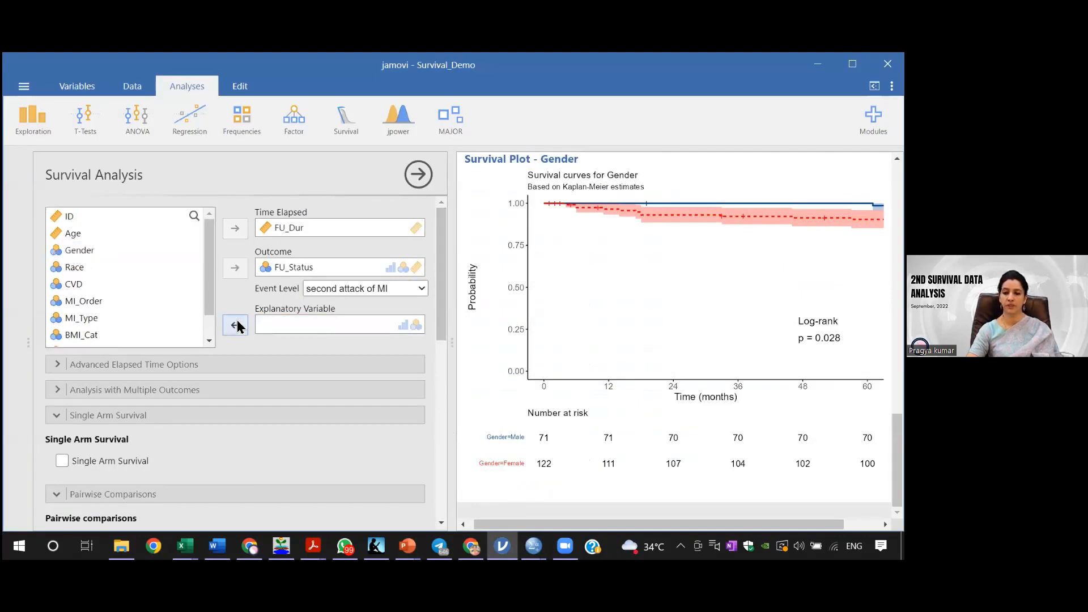
left_click(209, 341)
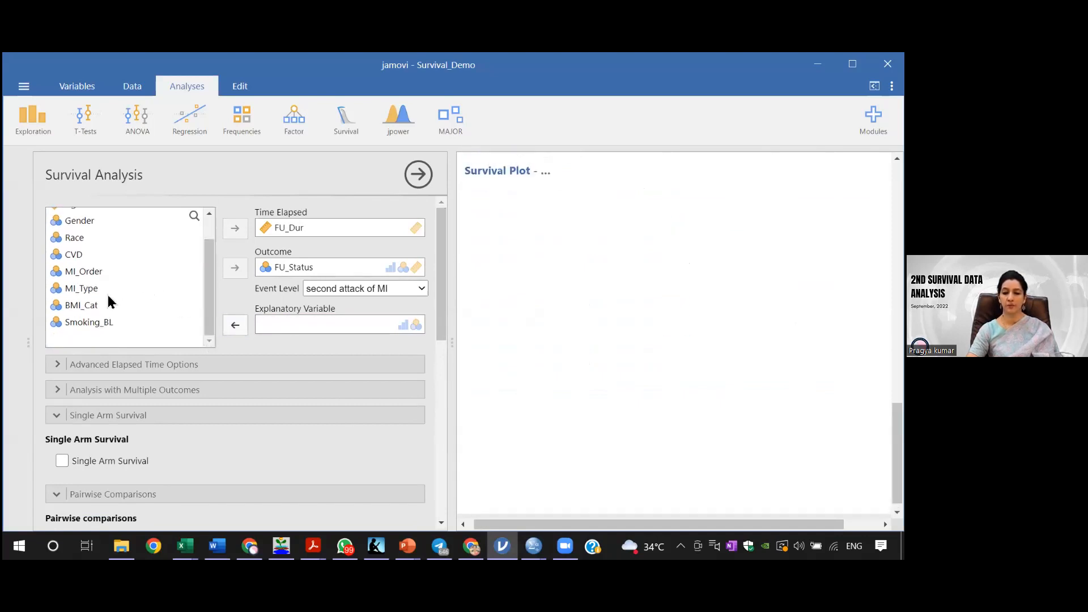
left_click(91, 305)
left_click(234, 324)
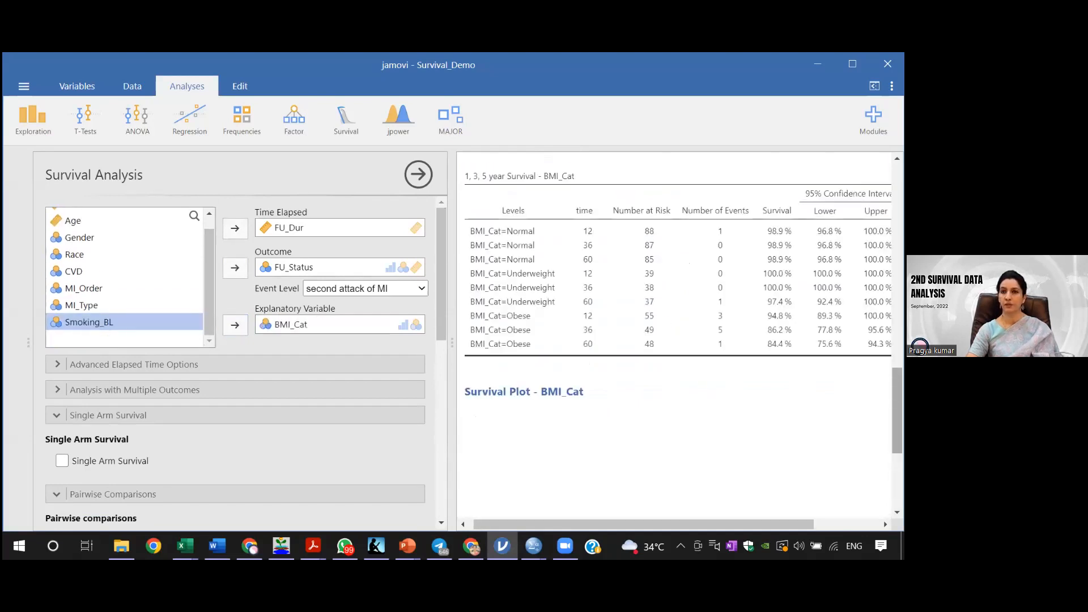
Set the survival plot's end time to 2500 and time interval to 365, and turn off its 95% CI
left_click_drag(897, 409, 897, 436)
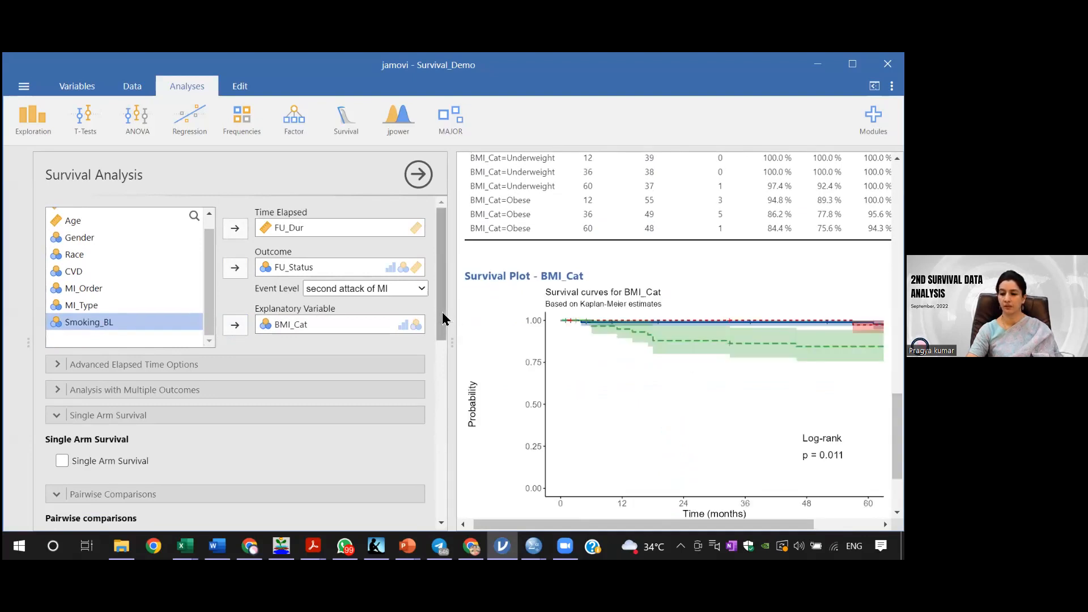
scroll(680, 340, "up", 3)
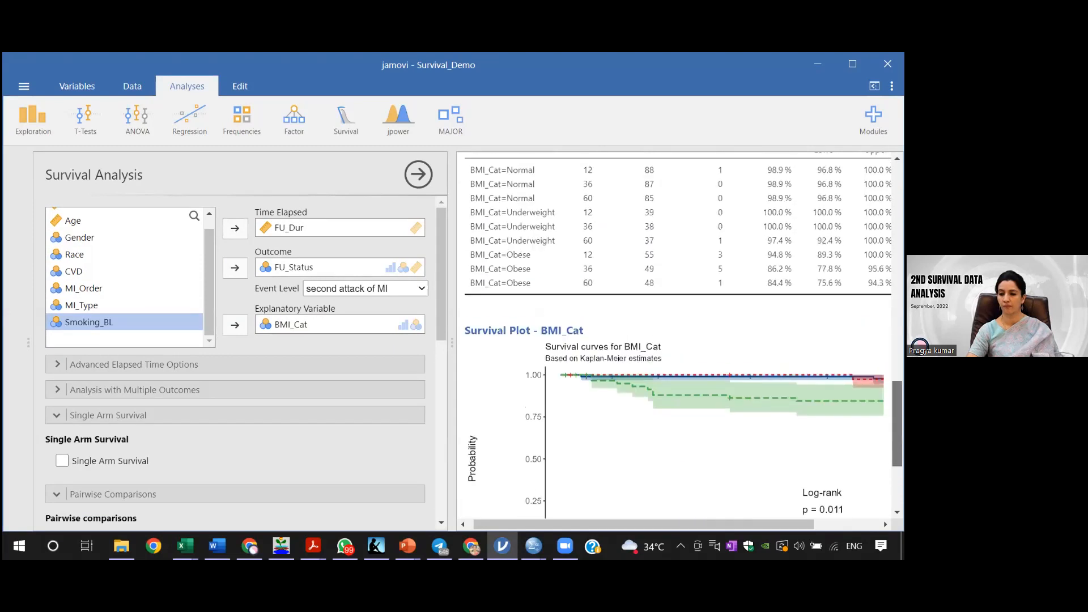
left_click_drag(444, 297, 439, 473)
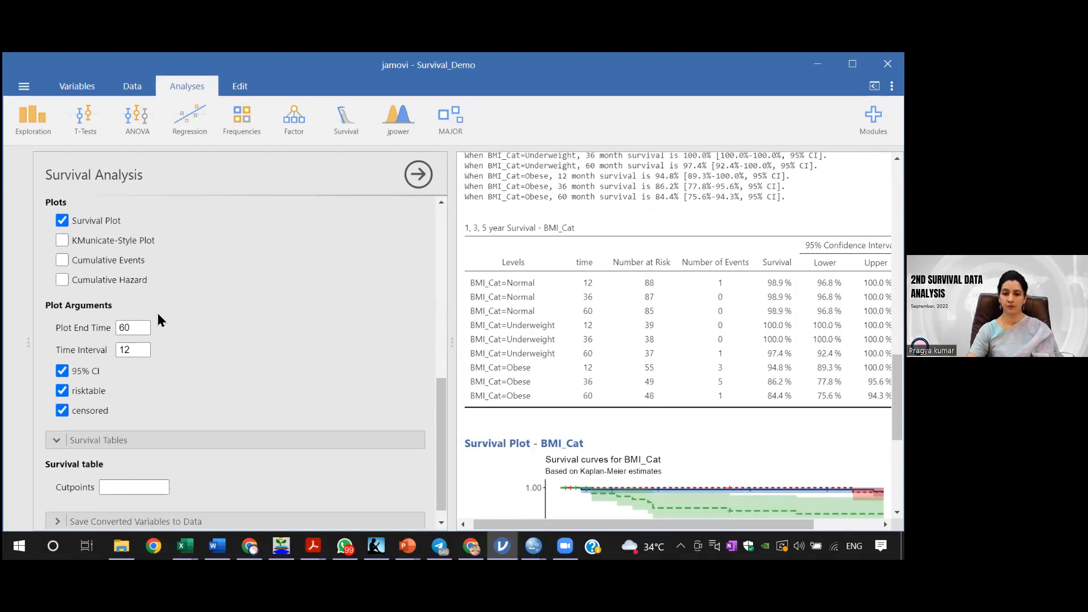
double_click(139, 327)
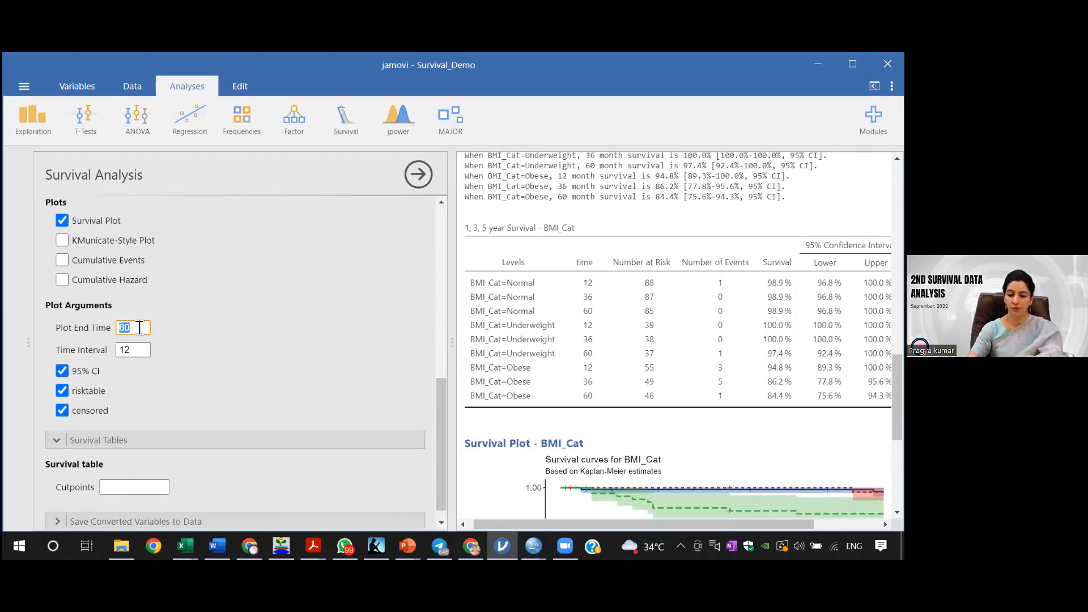
type("2500")
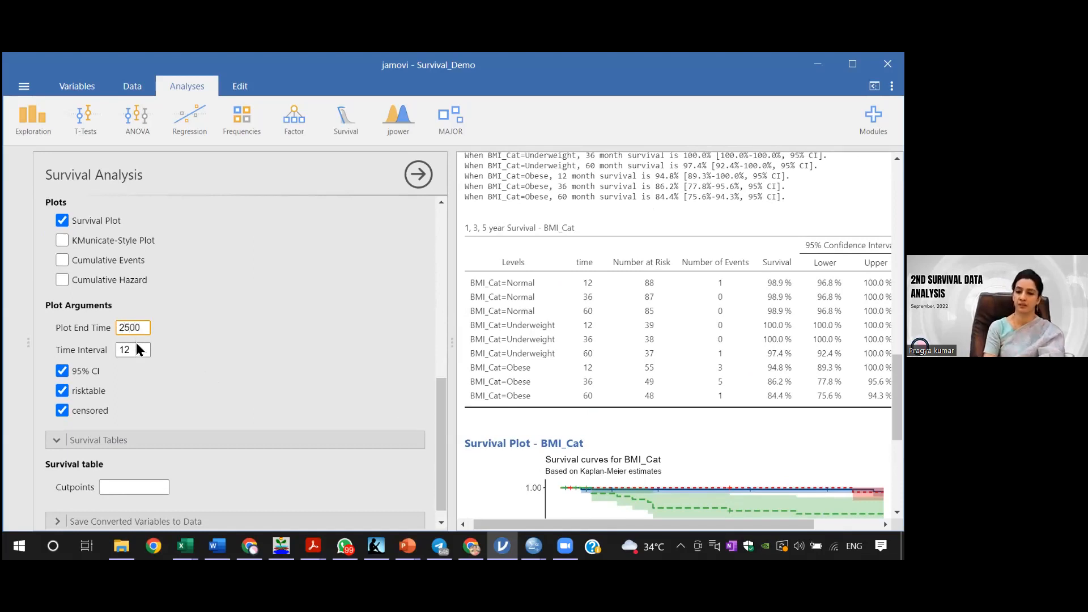
double_click(135, 351)
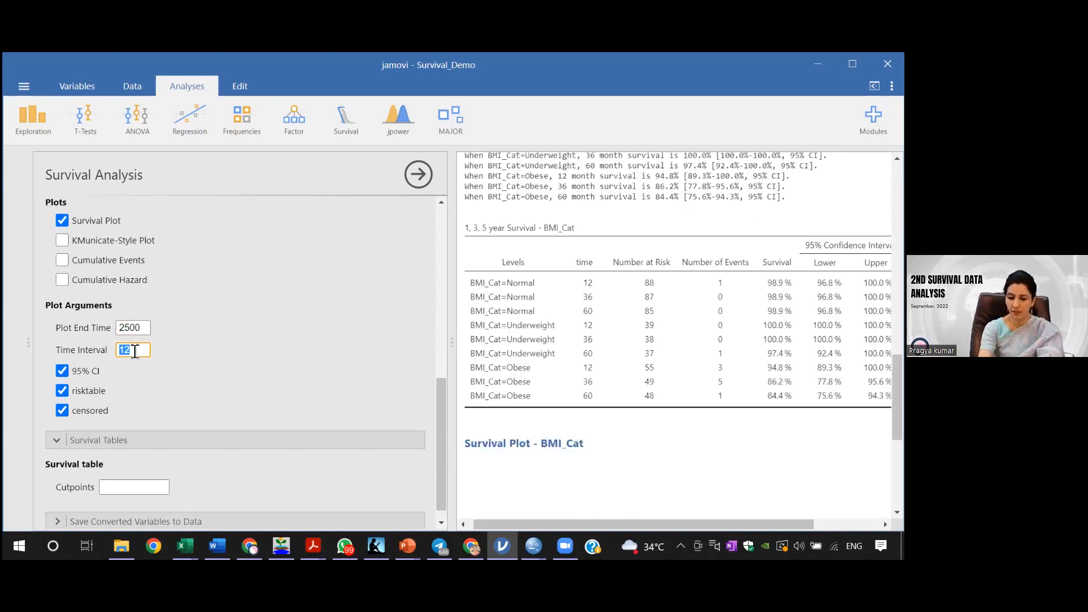
type("365")
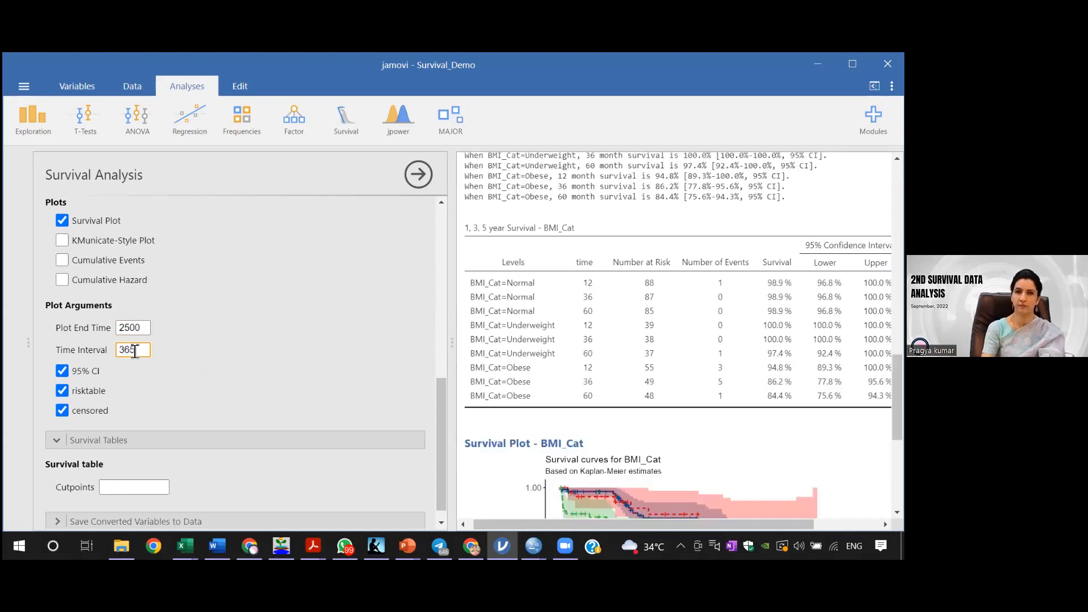
left_click(61, 370)
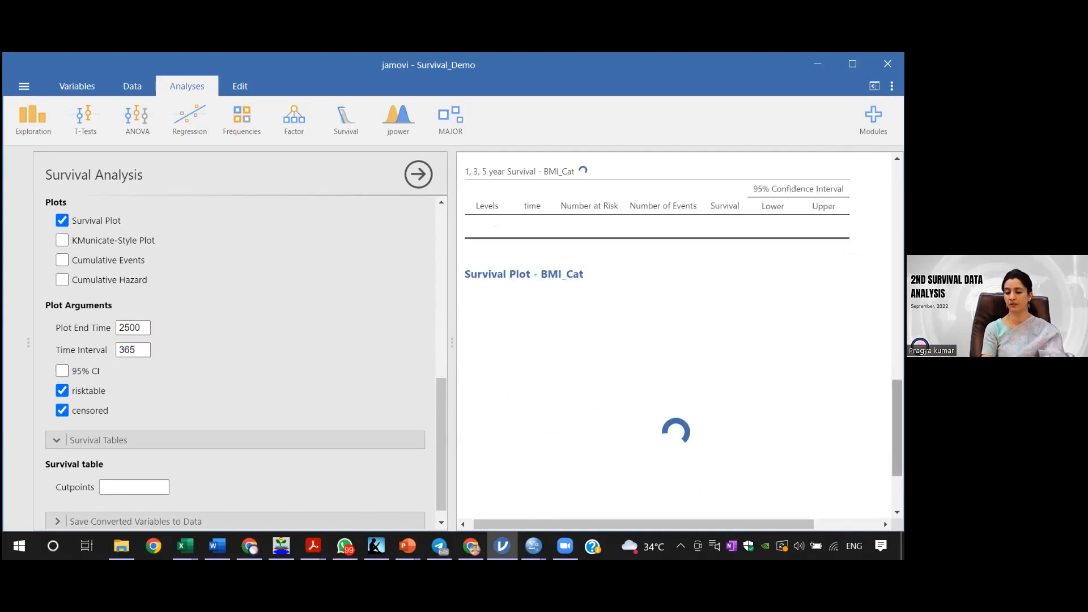
left_click_drag(897, 397, 897, 452)
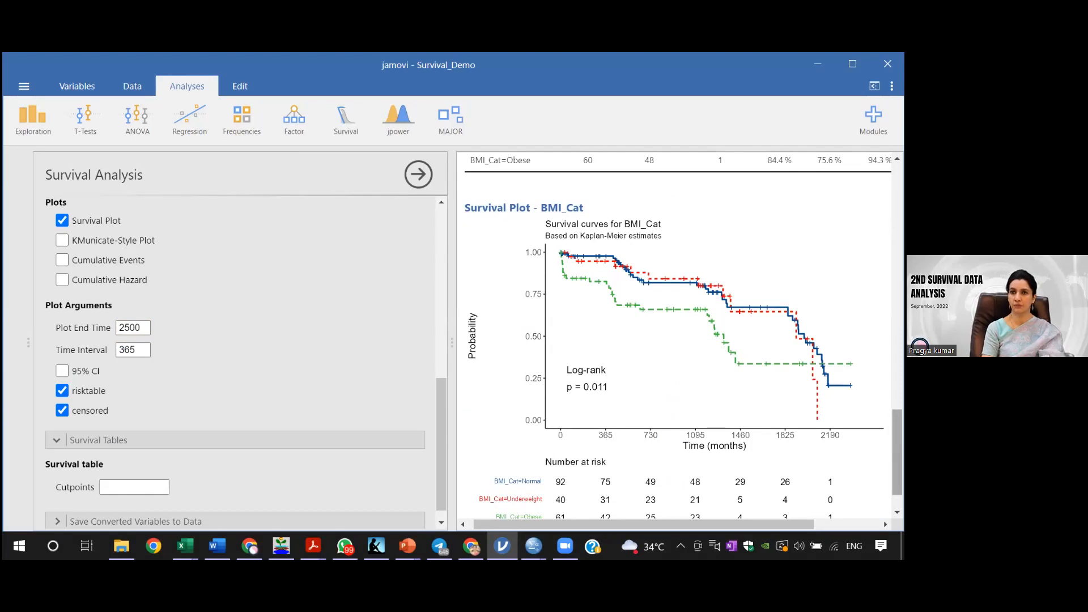
Replace BMI_Cat with Gender as the explanatory variable and review the survival results and plot for Gender
left_click_drag(897, 453, 897, 280)
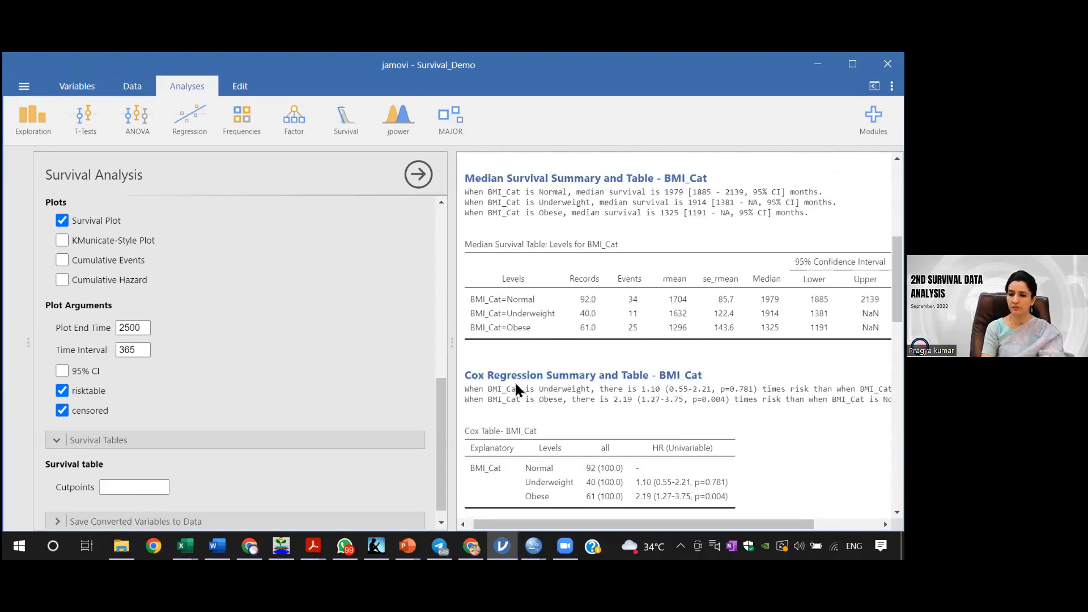
left_click_drag(441, 408, 445, 362)
left_click_drag(448, 277, 448, 240)
left_click(271, 324)
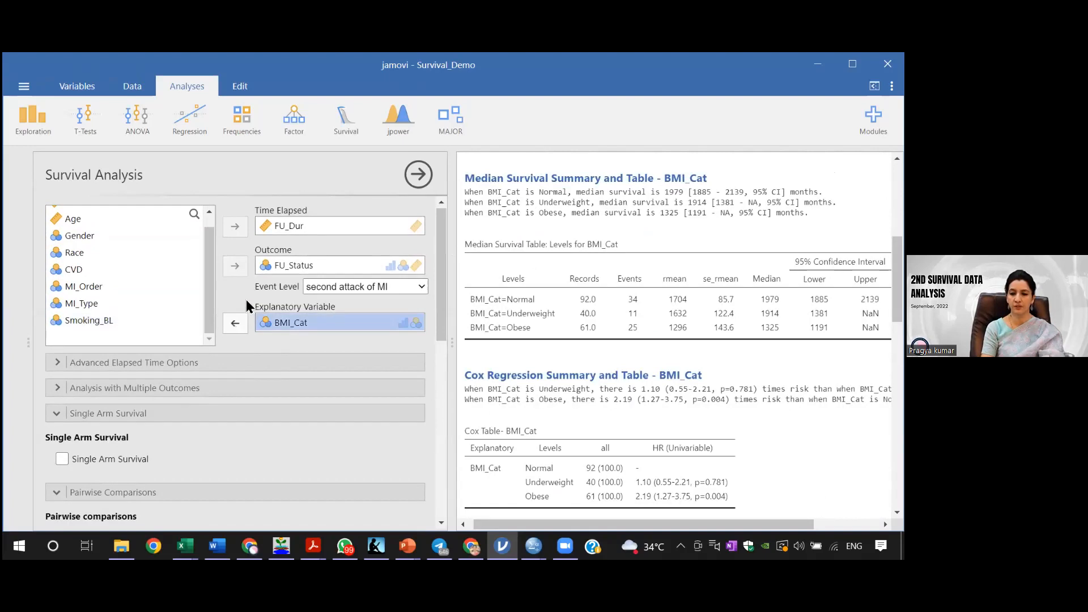
left_click(236, 323)
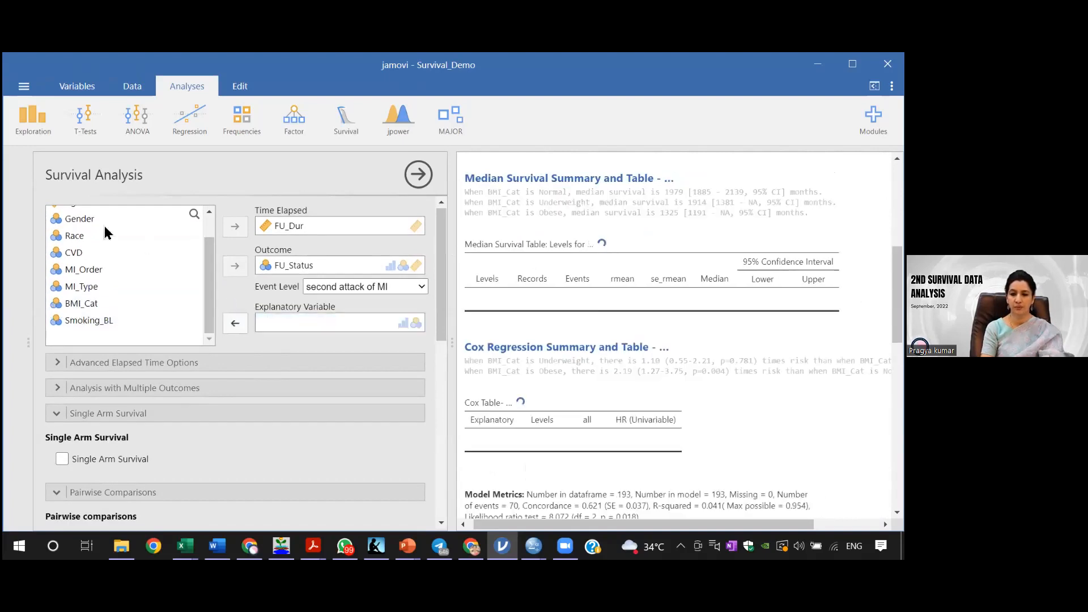
left_click(88, 218)
left_click(237, 324)
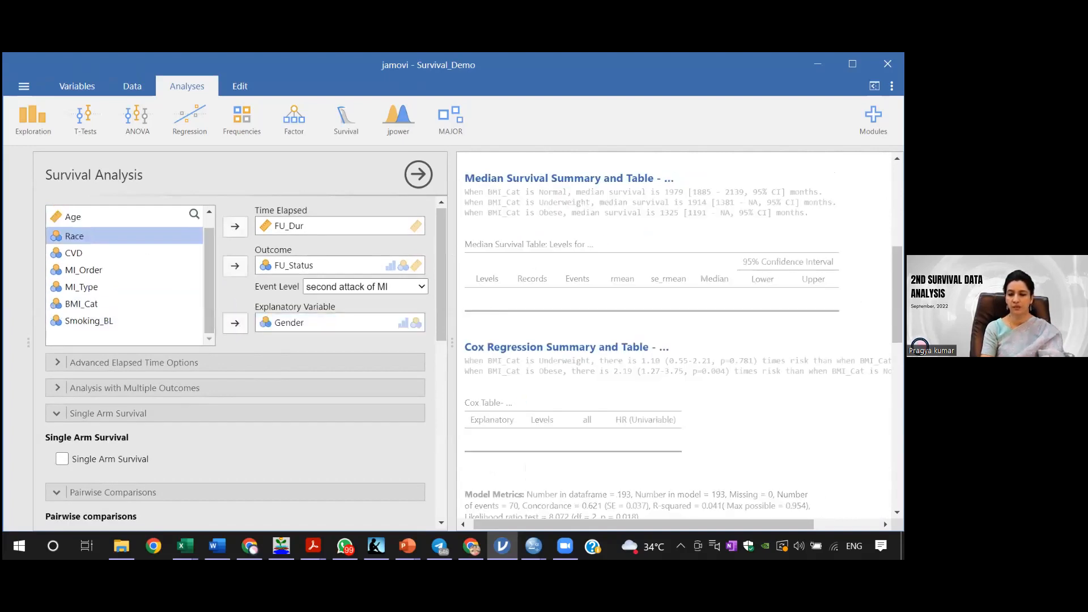
scroll(680, 334, "down", 10)
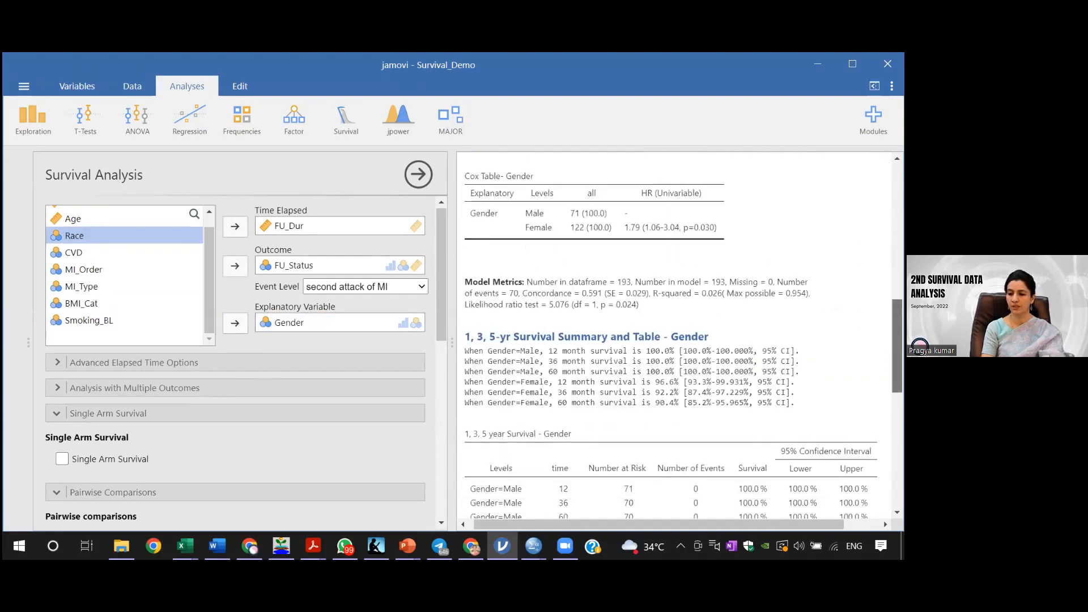
scroll(674, 334, "down", 5)
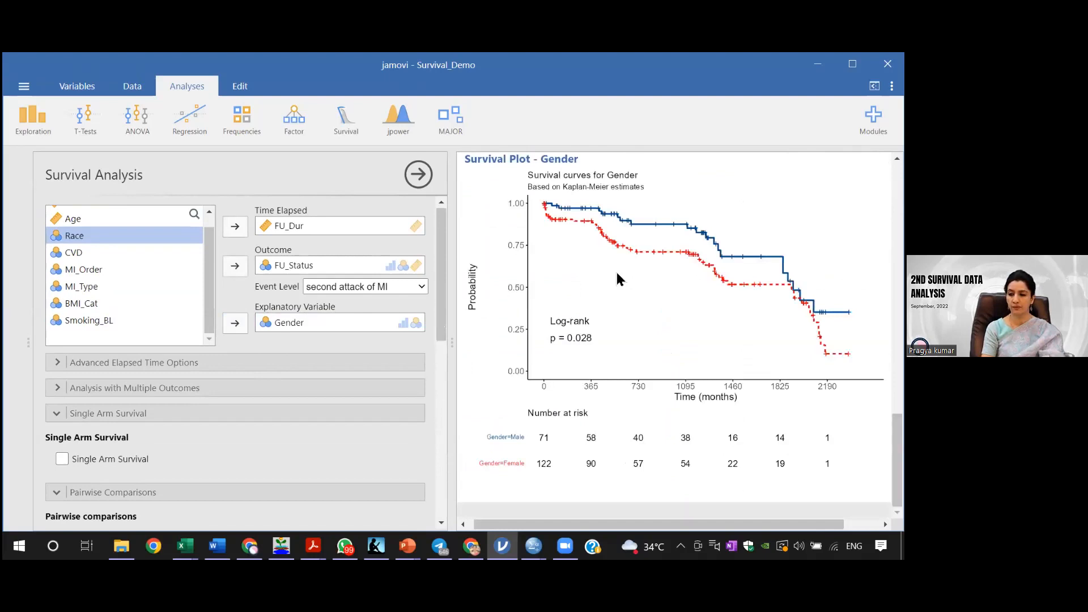
scroll(442, 301, "down", 3)
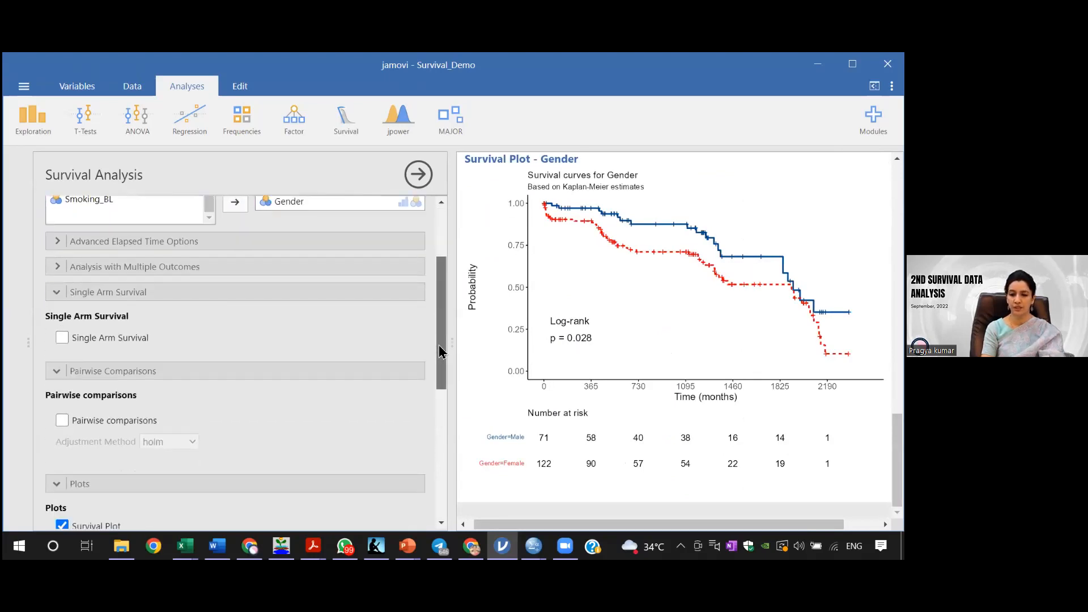
left_click_drag(437, 374, 424, 462)
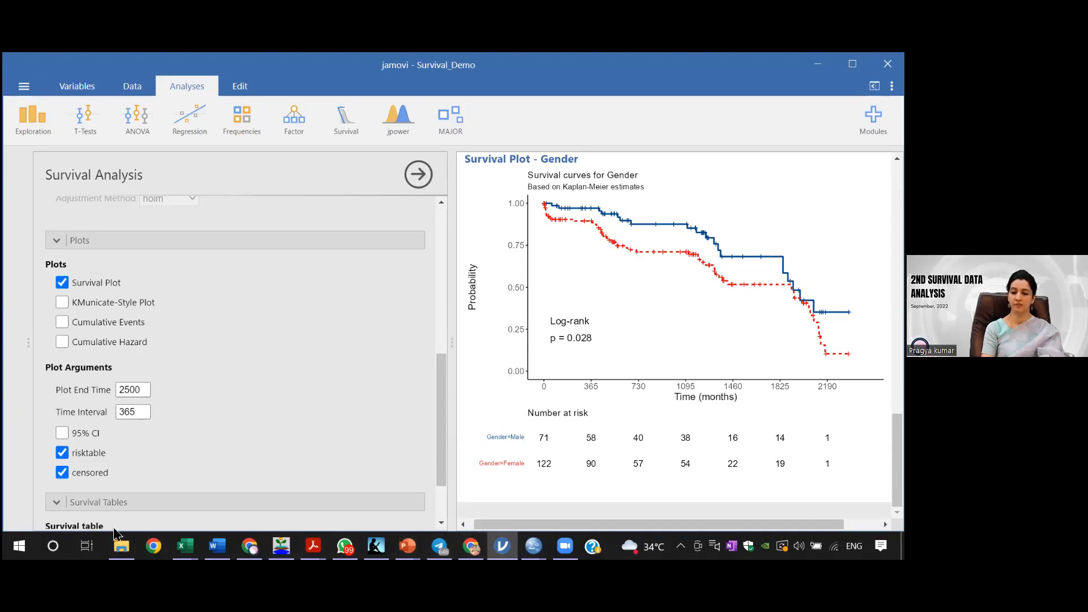
Open the Word document "Demo Sheet_Kaplan Meier - updated" from the Day_2 folder
mouse_move(121, 546)
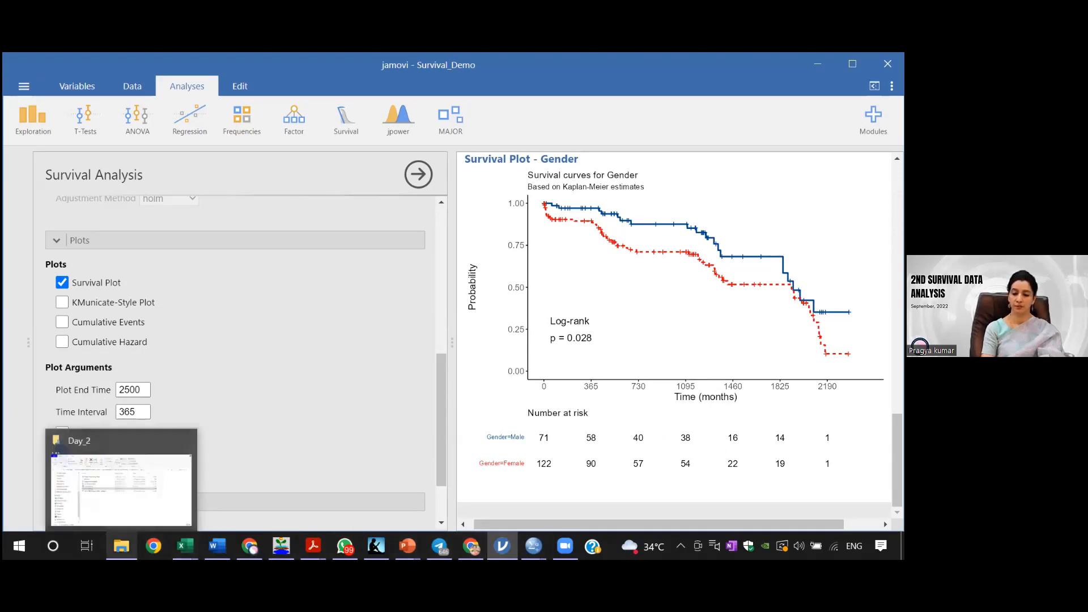
left_click(138, 508)
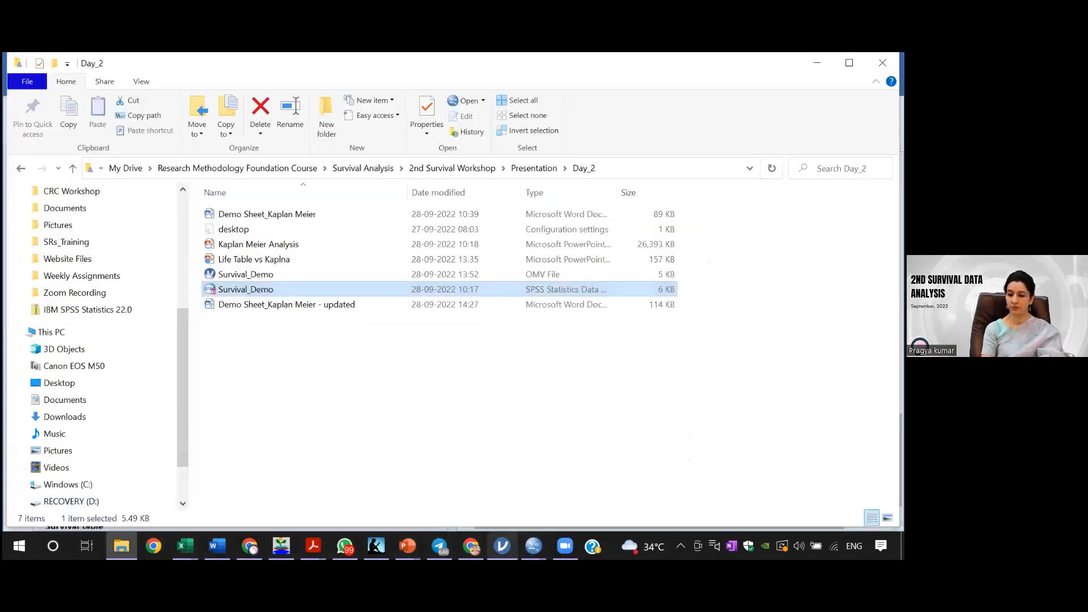
mouse_move(502, 545)
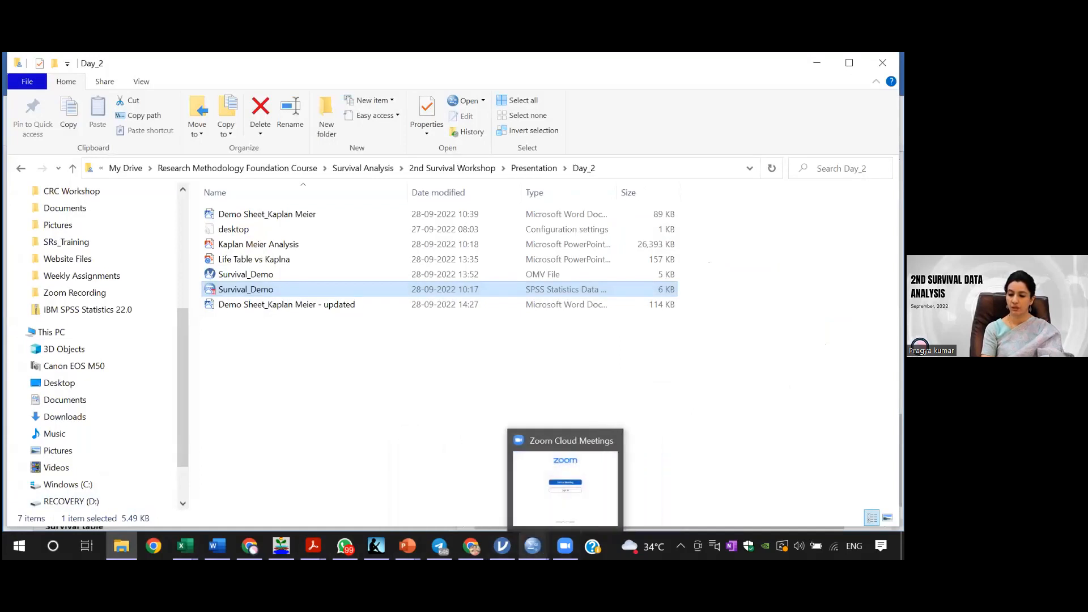
mouse_move(217, 545)
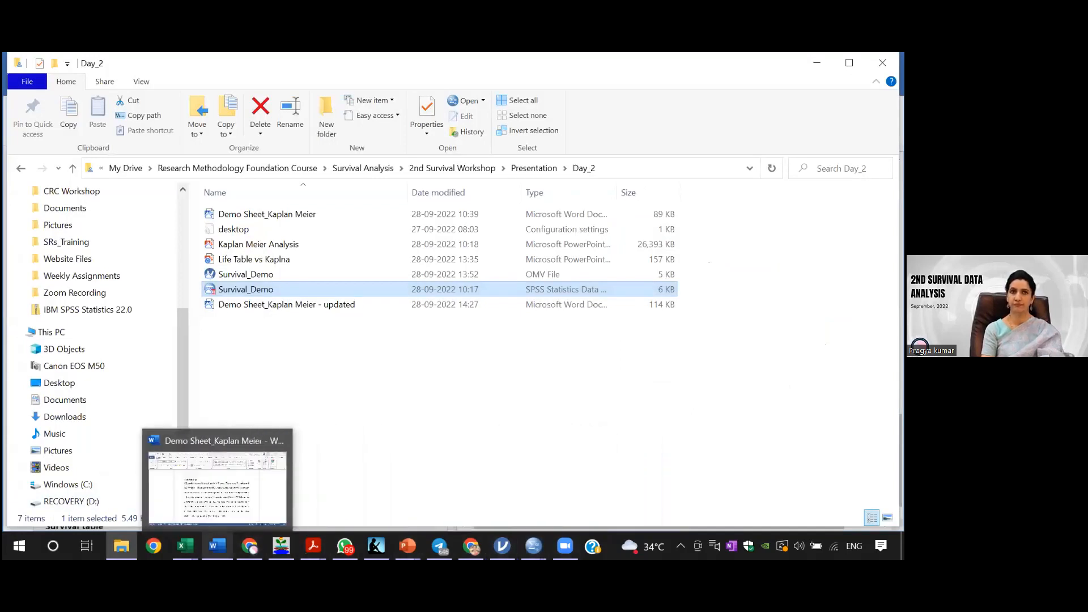
double_click(282, 305)
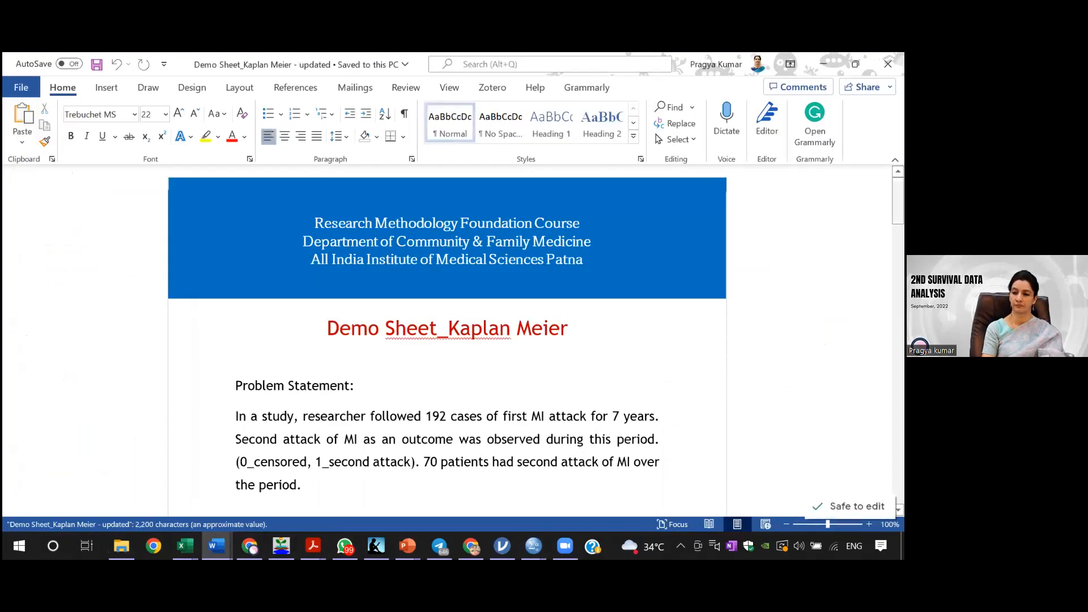
Examine the gender and BMI median survival tables, the BMI pairwise comparisons and survival curves, and the written interpretation
scroll(447, 340, "down", 15)
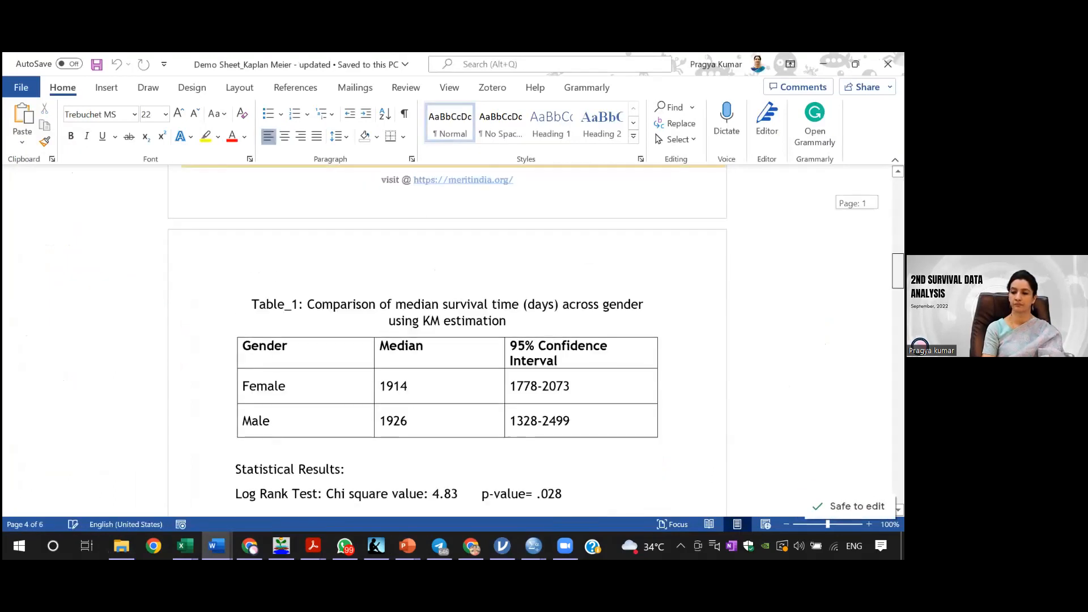
scroll(446, 340, "down", 8)
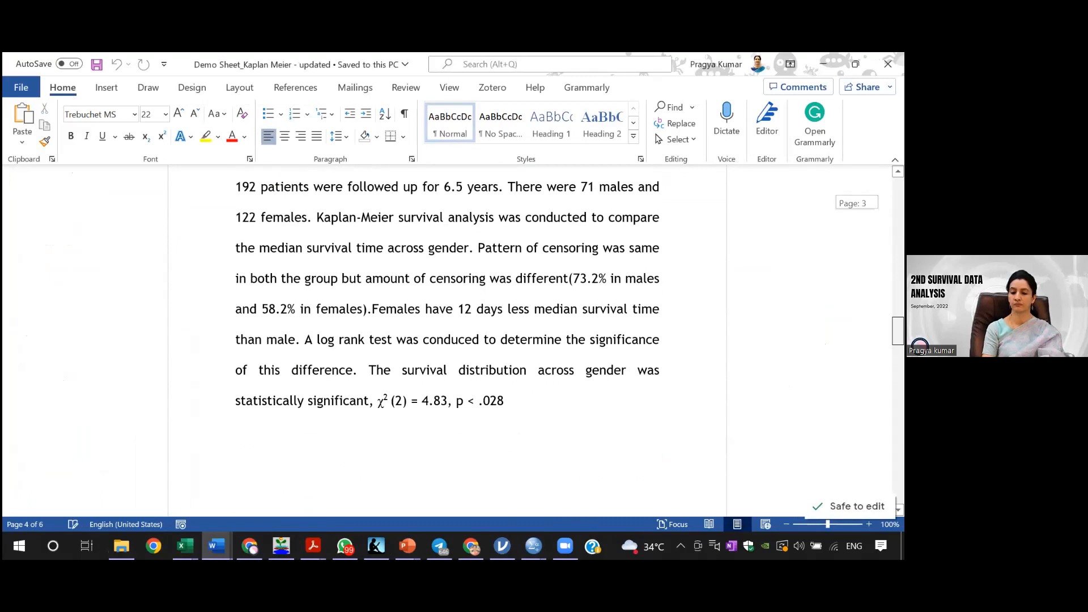
scroll(446, 340, "down", 10)
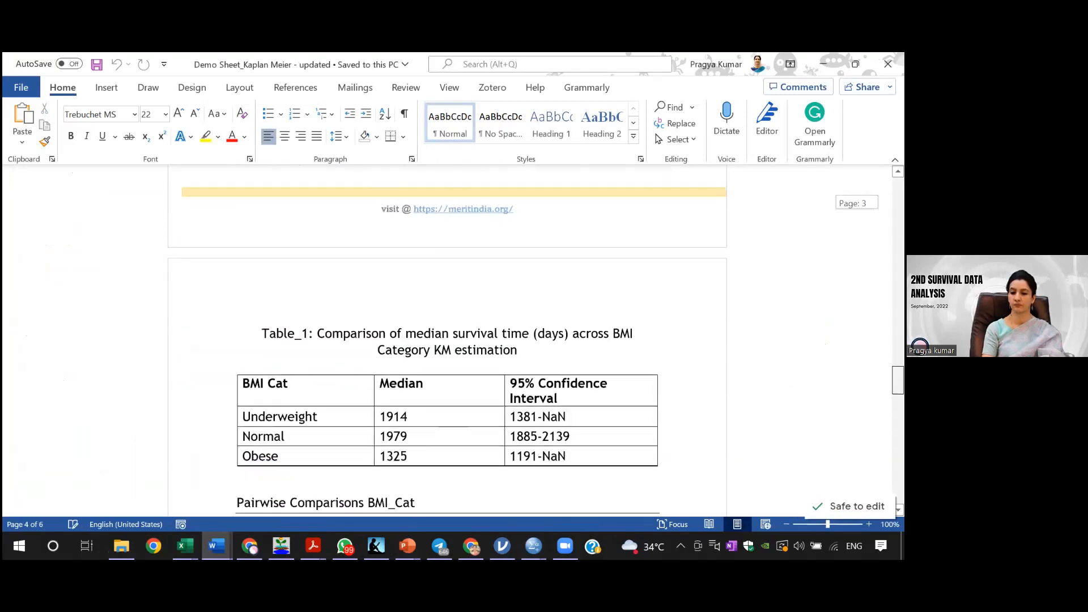
scroll(445, 340, "down", 1)
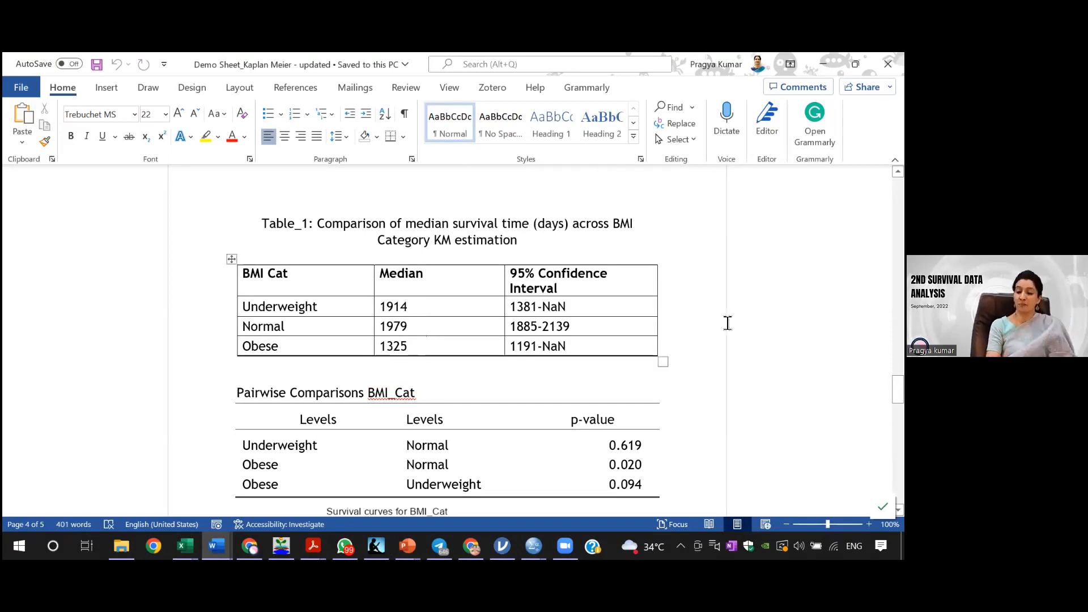
scroll(382, 256, "down", 3)
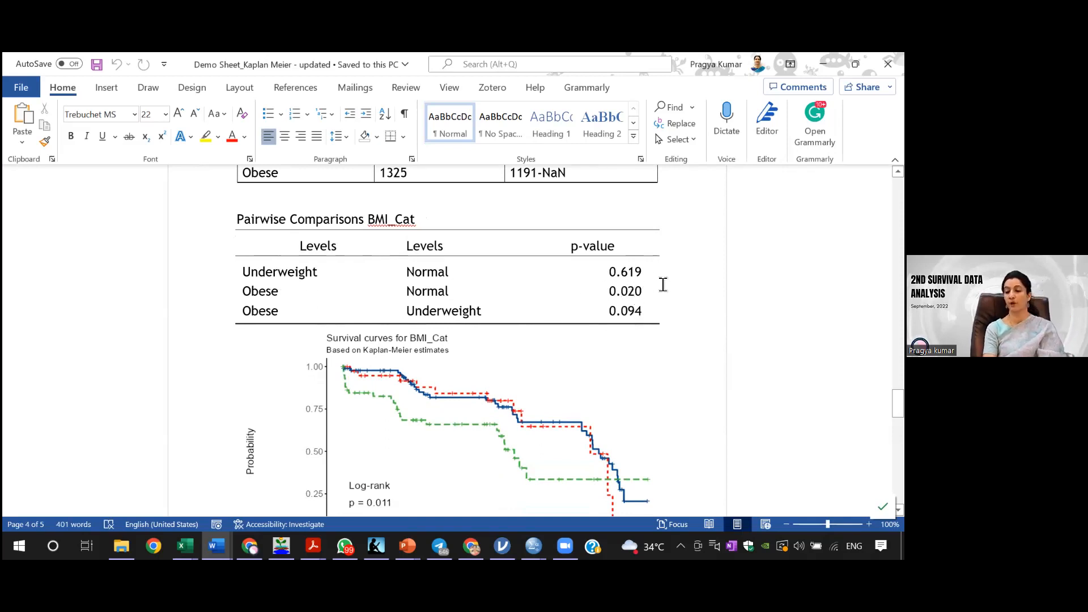
scroll(447, 340, "down", 1)
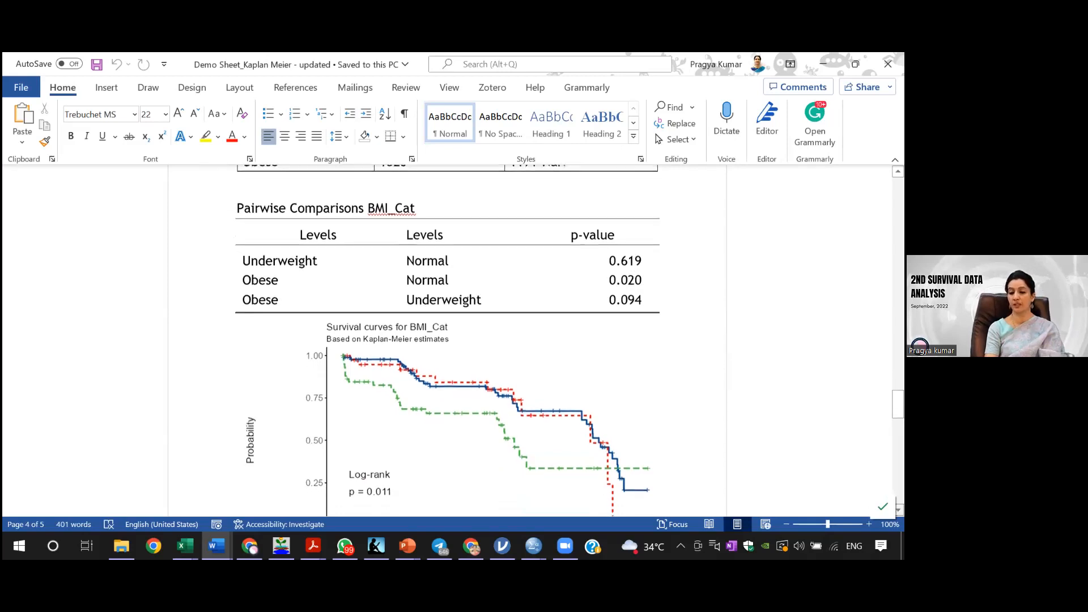
scroll(448, 340, "down", 7)
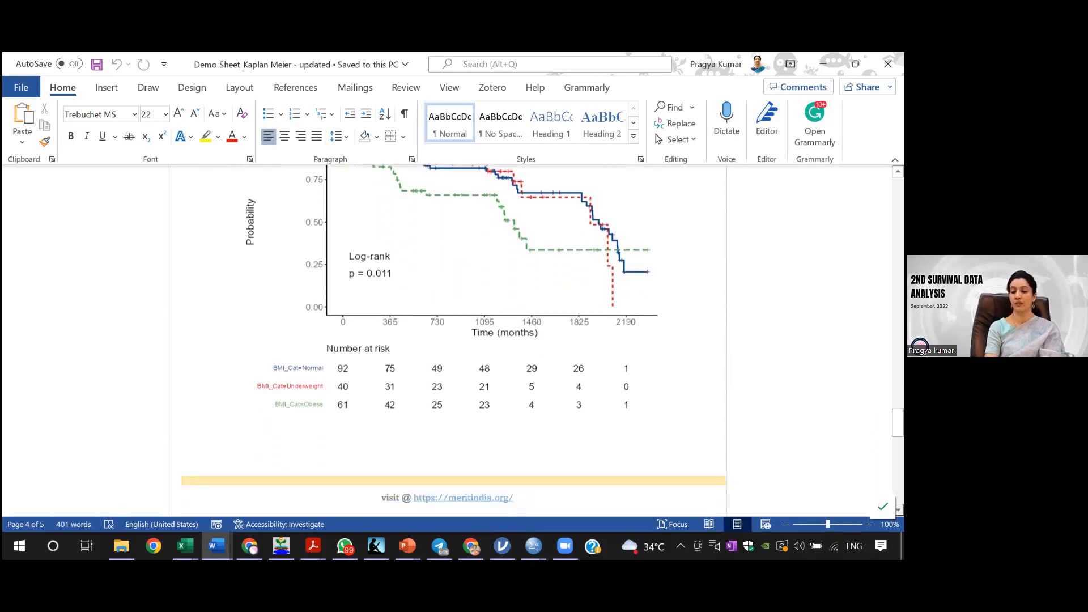
scroll(447, 340, "down", 3)
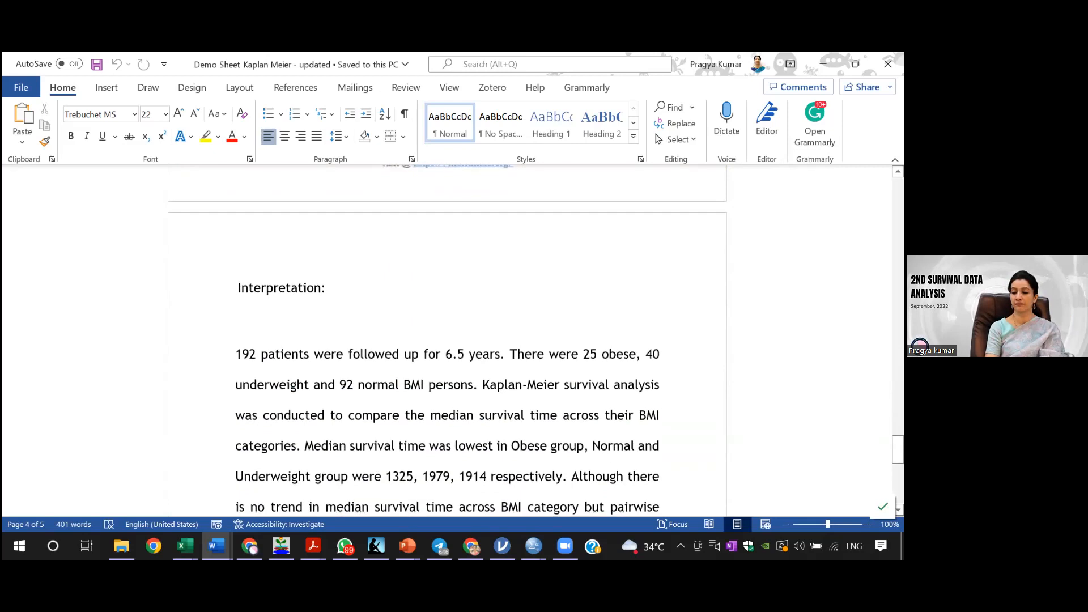
left_click_drag(898, 449, 898, 461)
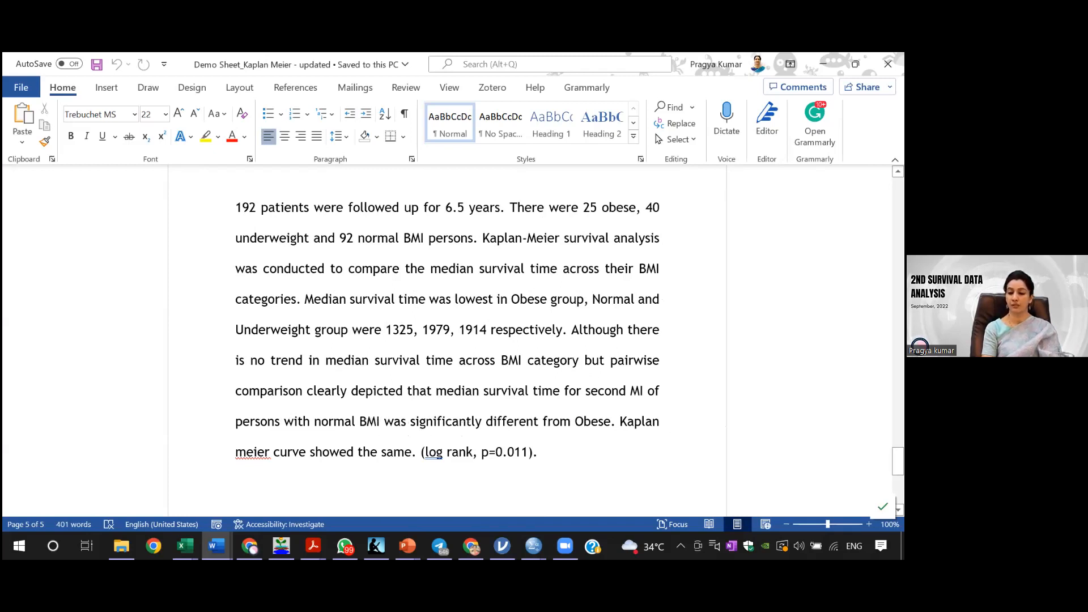
left_click_drag(898, 460, 898, 481)
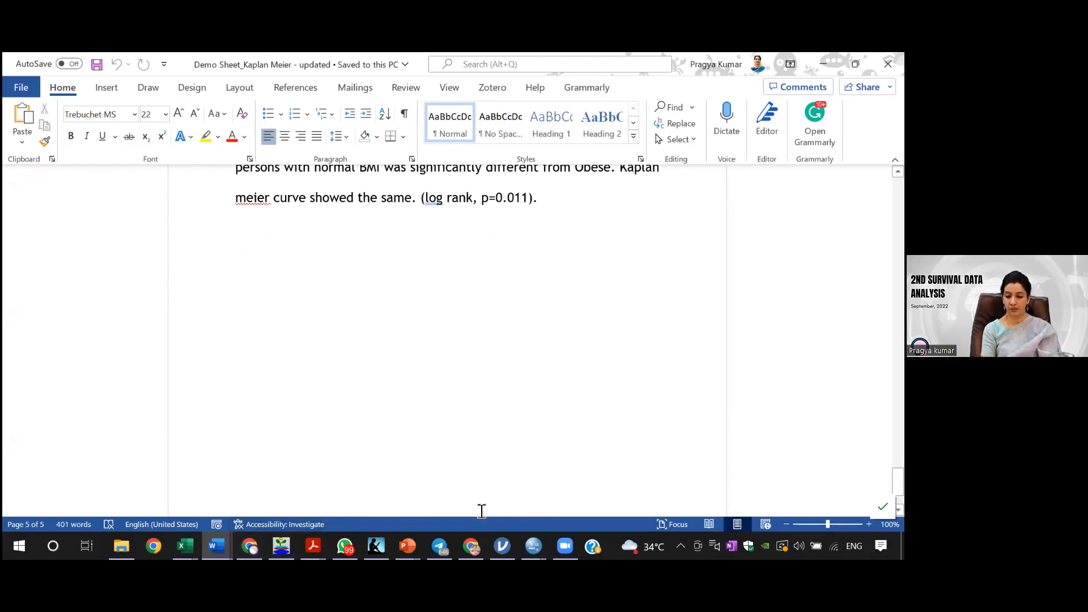
Switch to the SPSS Output1 viewer and dismiss the Kaplan-Meier setup without running it
mouse_move(533, 546)
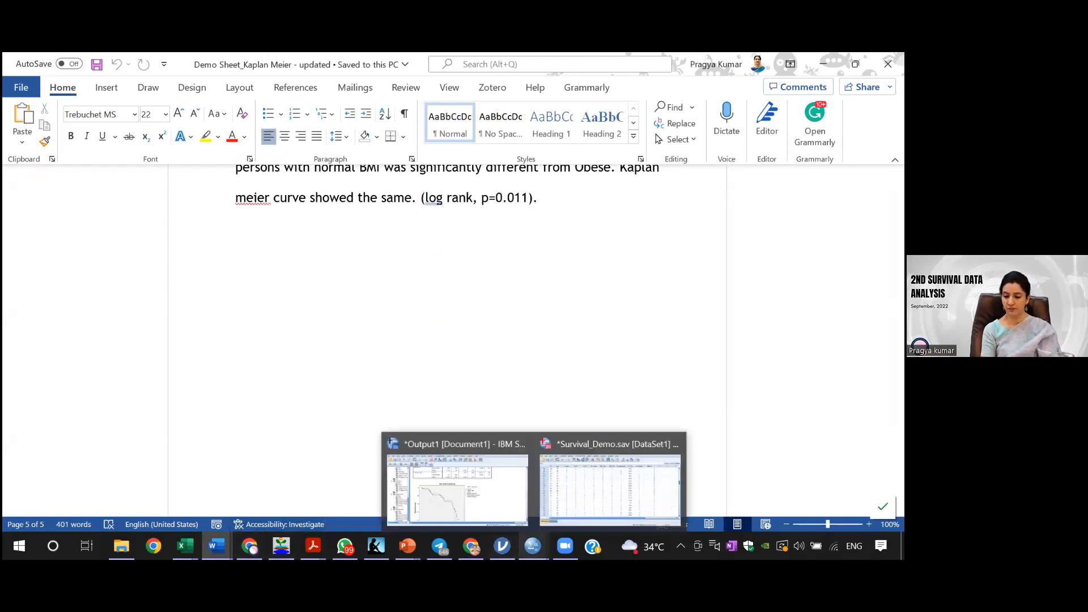
left_click(510, 502)
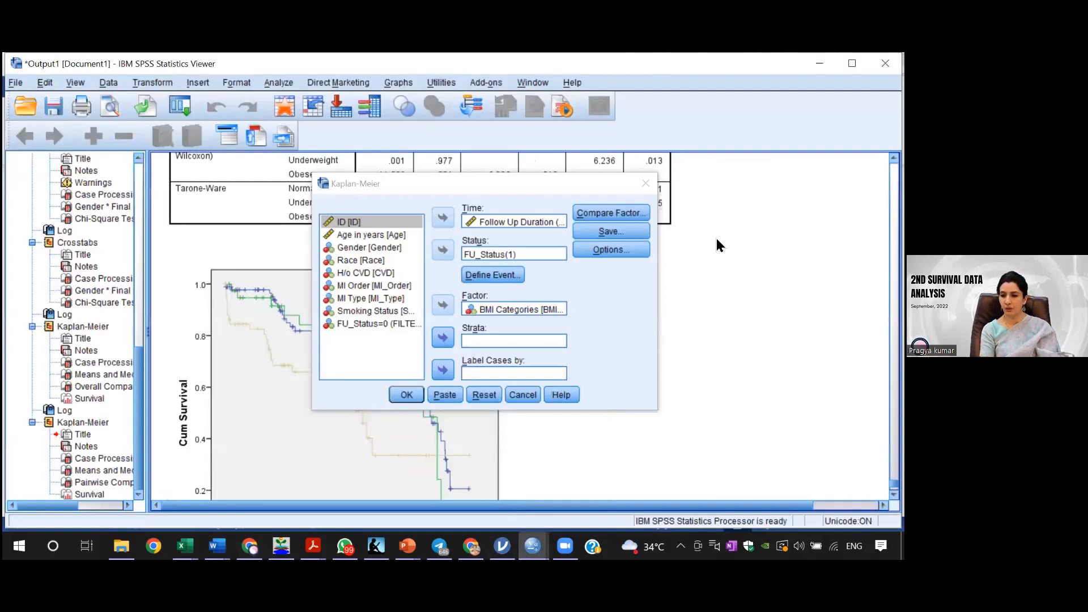
left_click(645, 183)
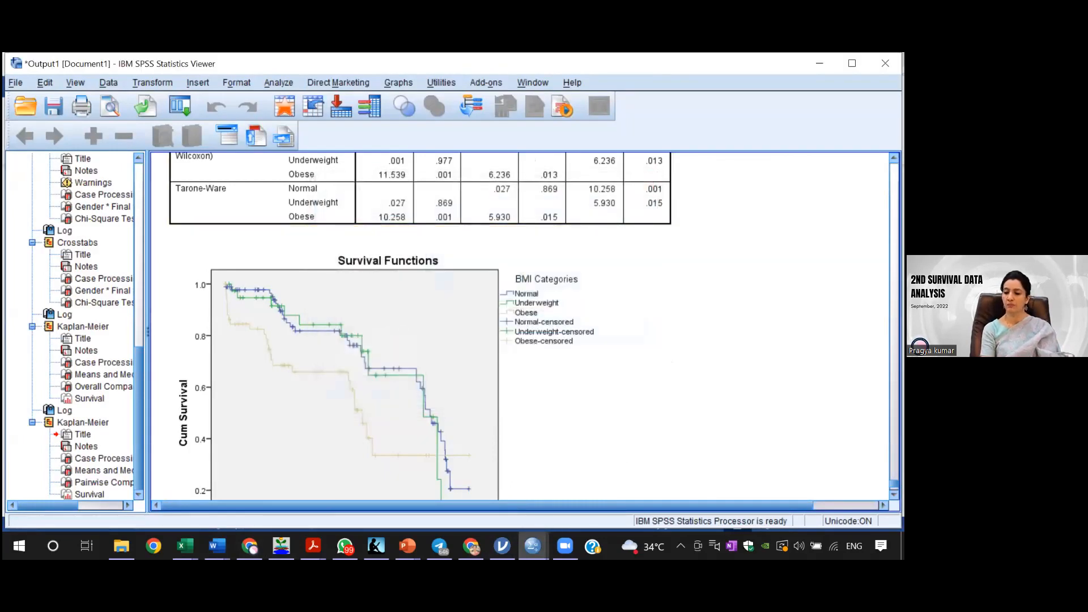
Rerun the Kaplan-Meier analysis for BMI Categories with factor levels compared pooled over strata and a linear trend for factor levels
scroll(419, 323, "down", 2)
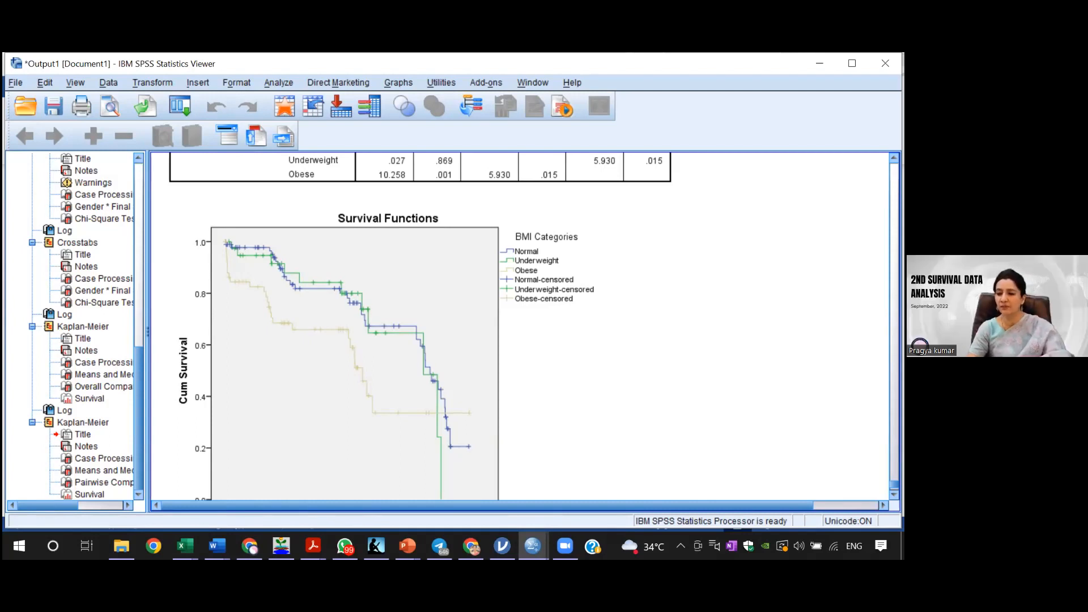
scroll(521, 326, "up", 1)
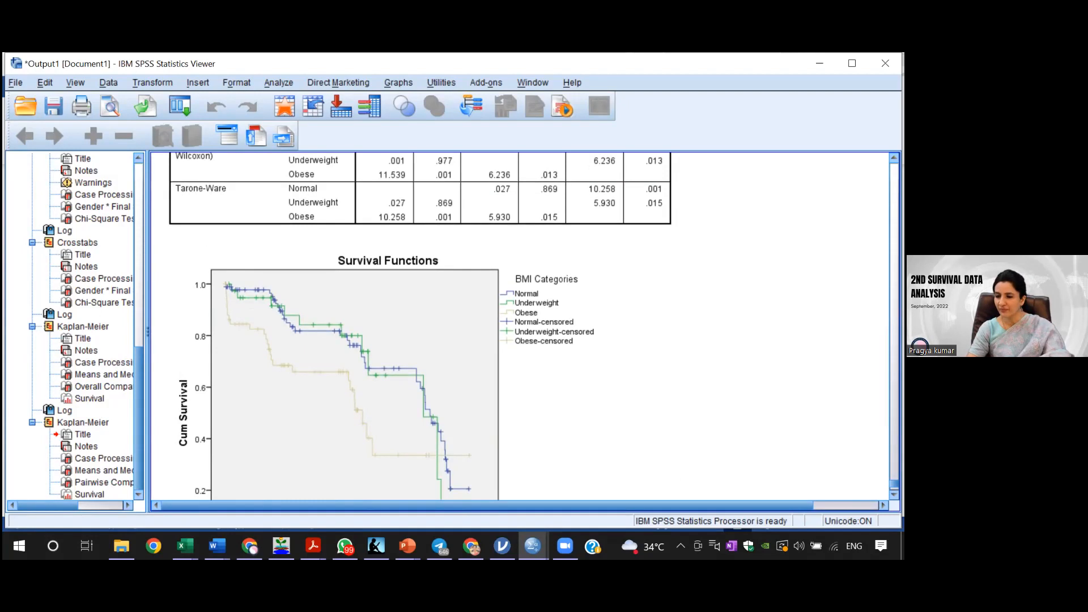
scroll(520, 326, "up", 3)
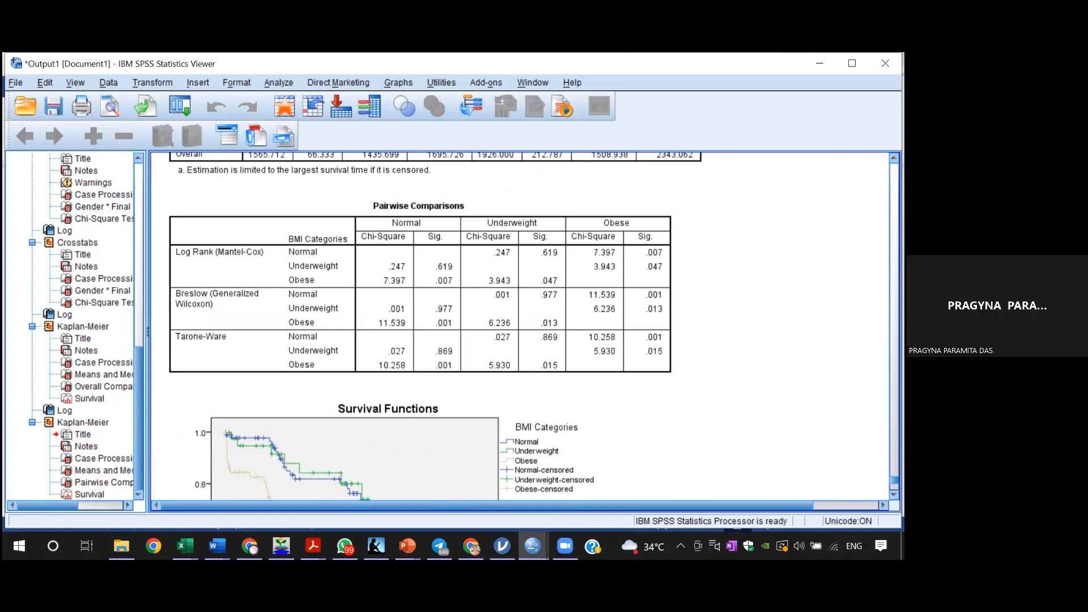
left_click(273, 80)
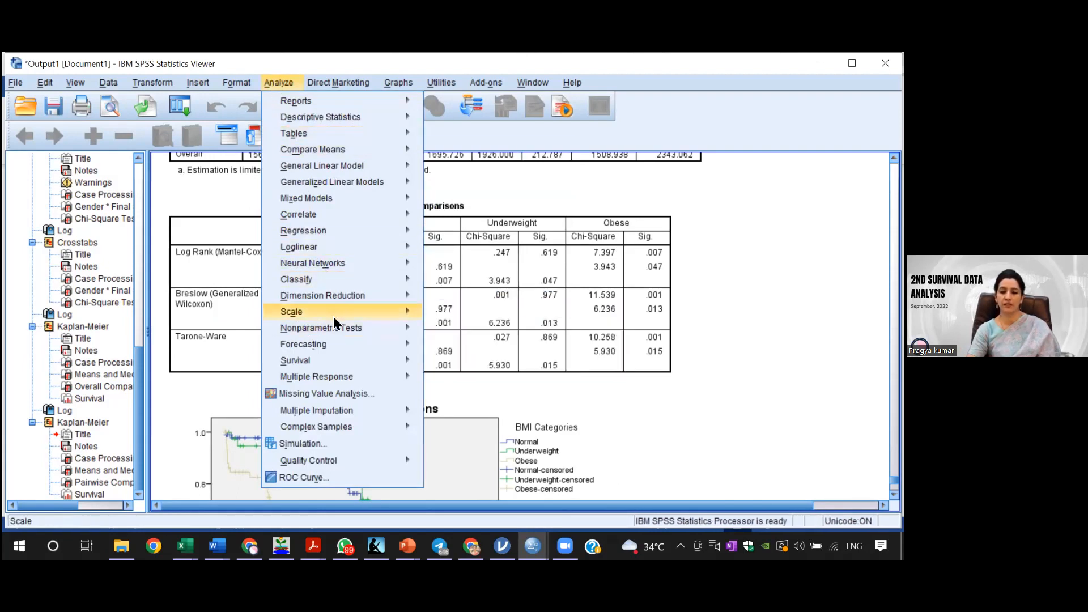
mouse_move(337, 364)
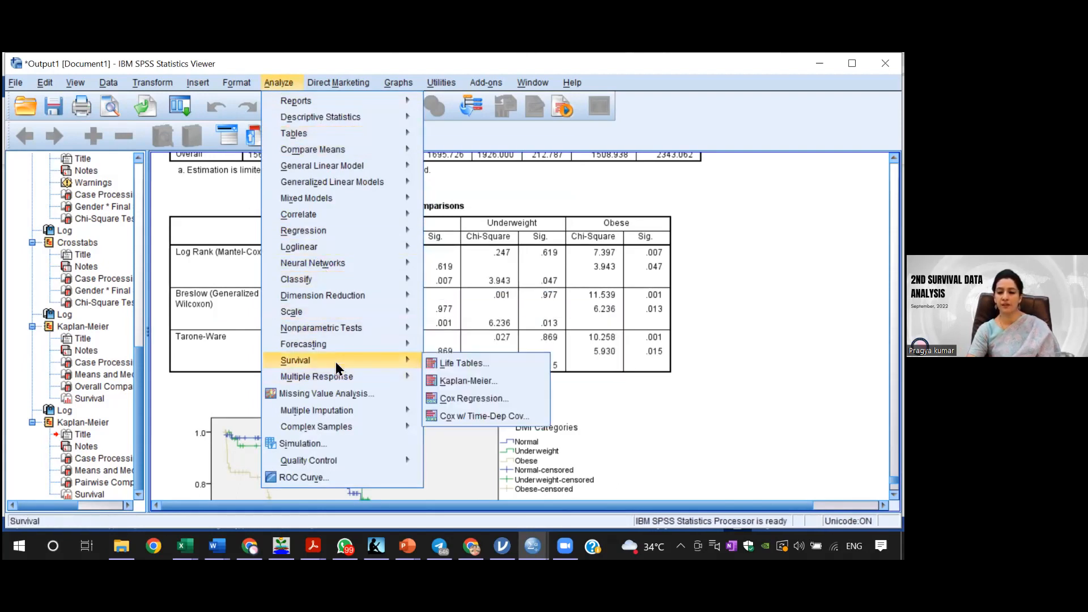
left_click(445, 381)
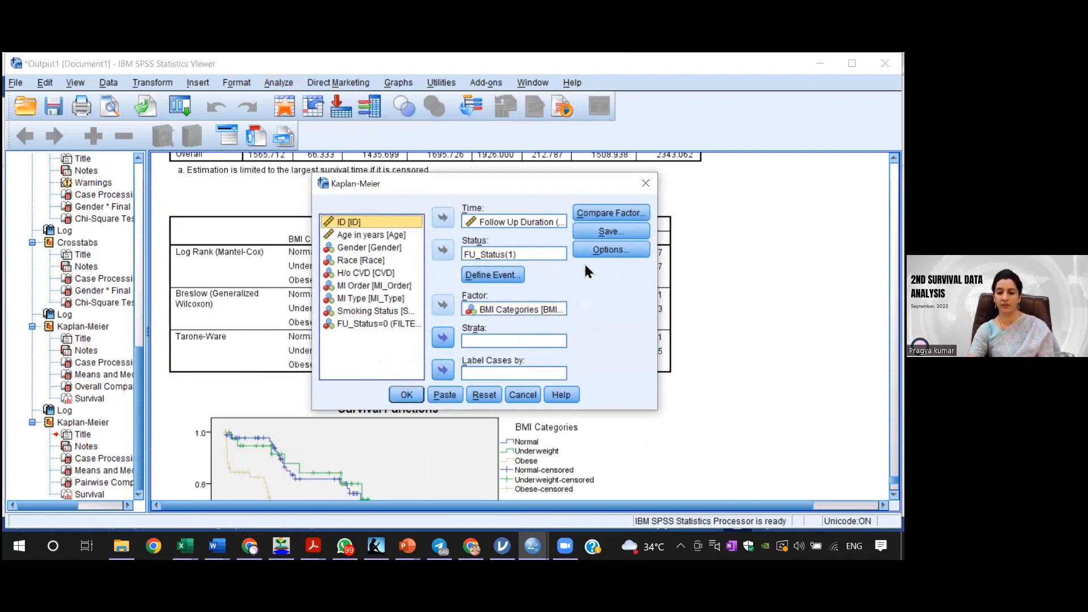
left_click(612, 215)
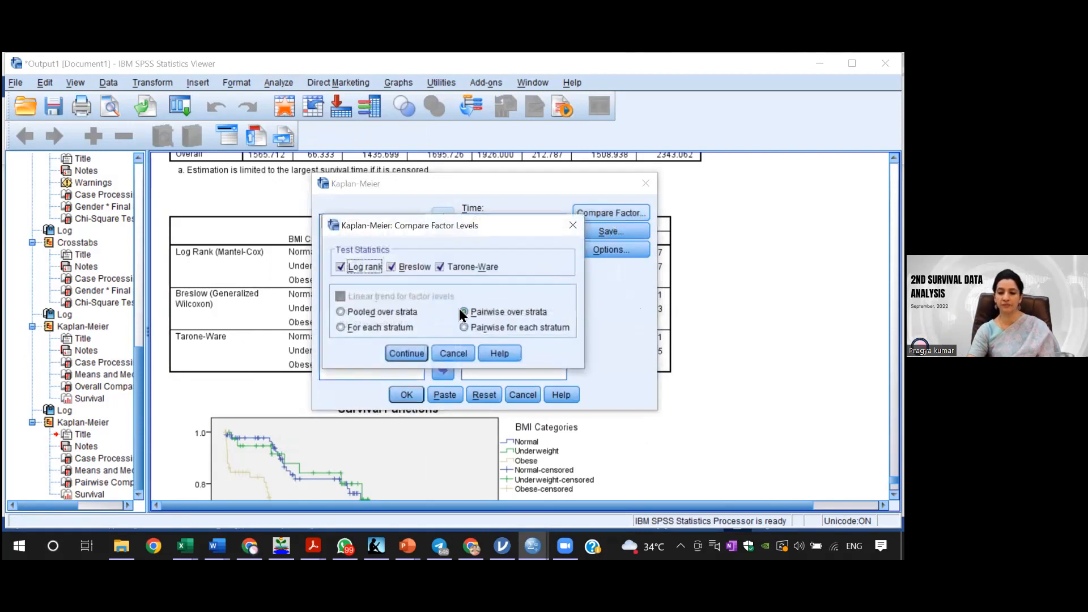
left_click(341, 310)
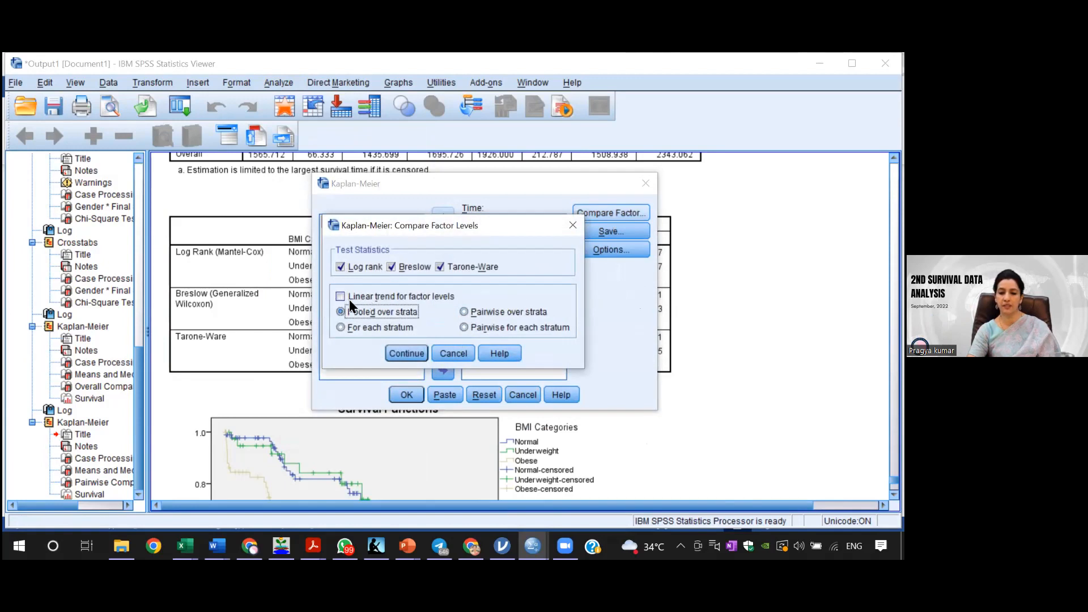
left_click(349, 299)
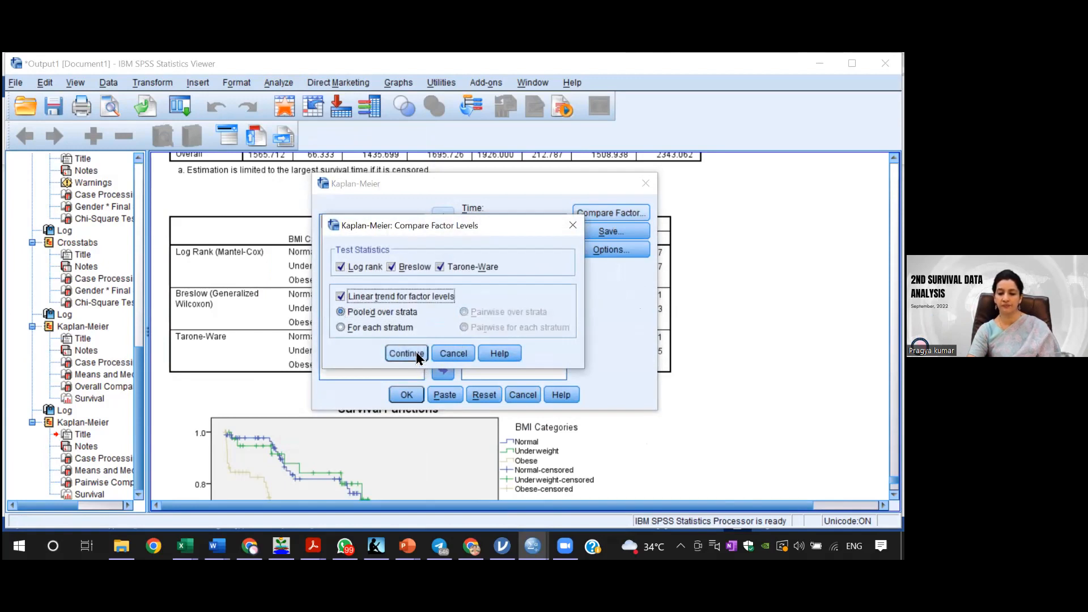
left_click(406, 353)
left_click(407, 395)
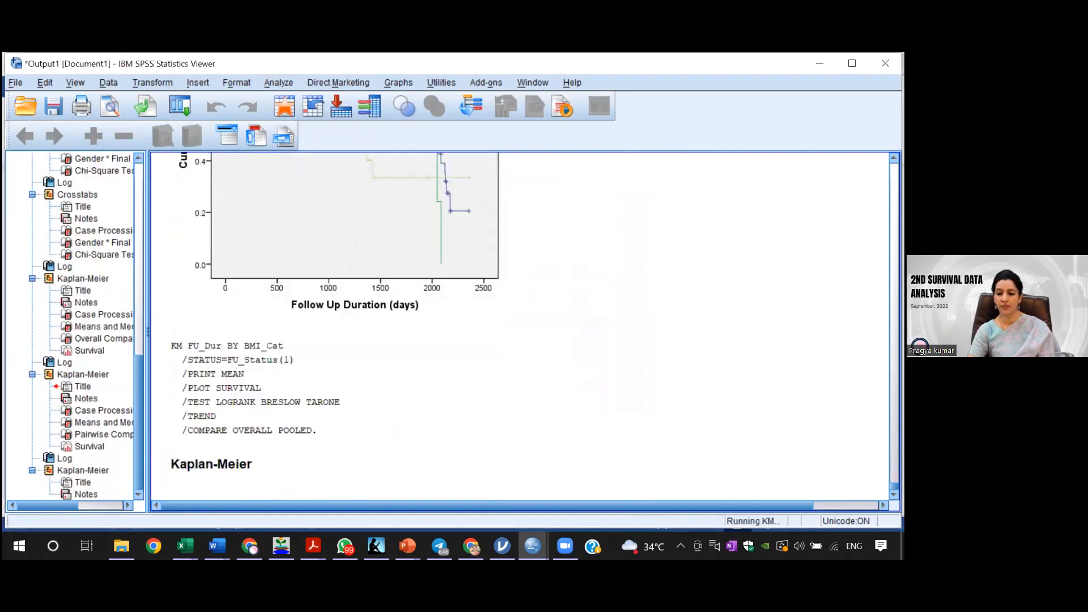
Examine the means and medians for survival time, the overall trend comparisons and the survival curves of the BMI categories
scroll(520, 326, "down", 6)
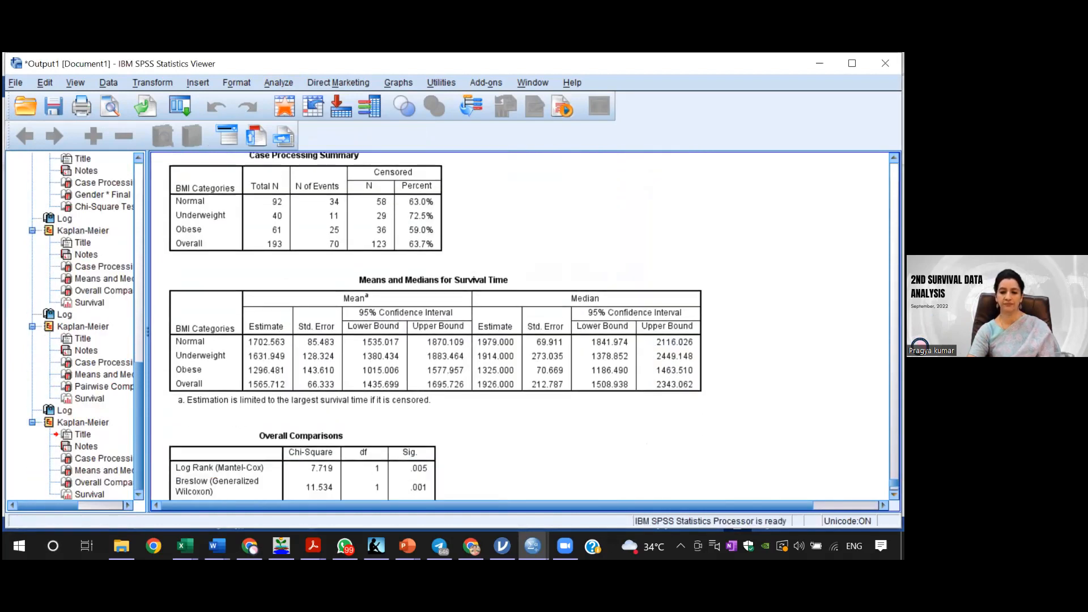
scroll(563, 324, "down", 1)
left_click(357, 332)
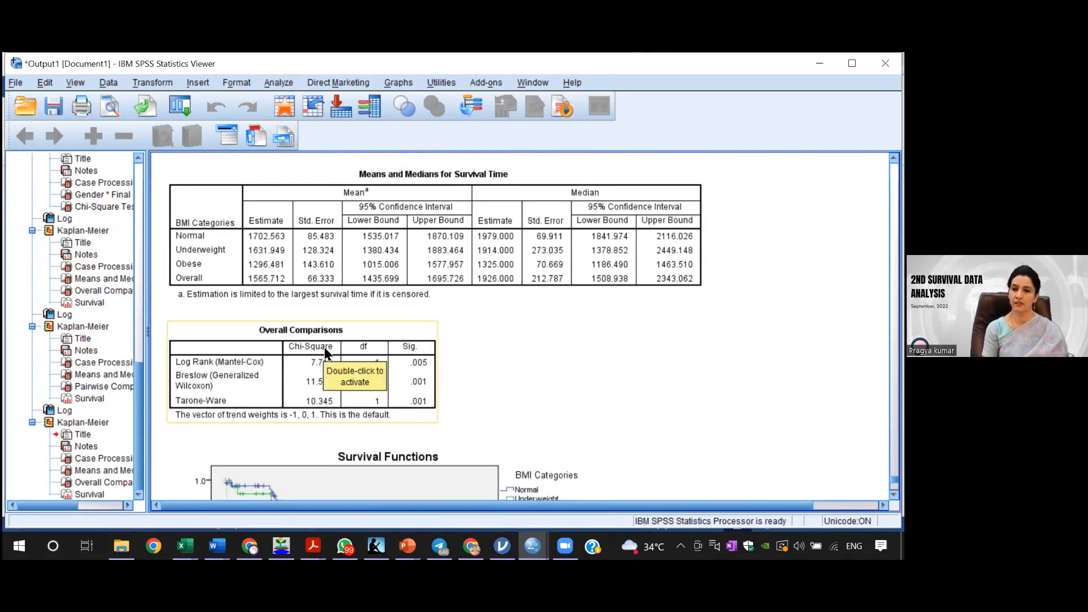
left_click(462, 325)
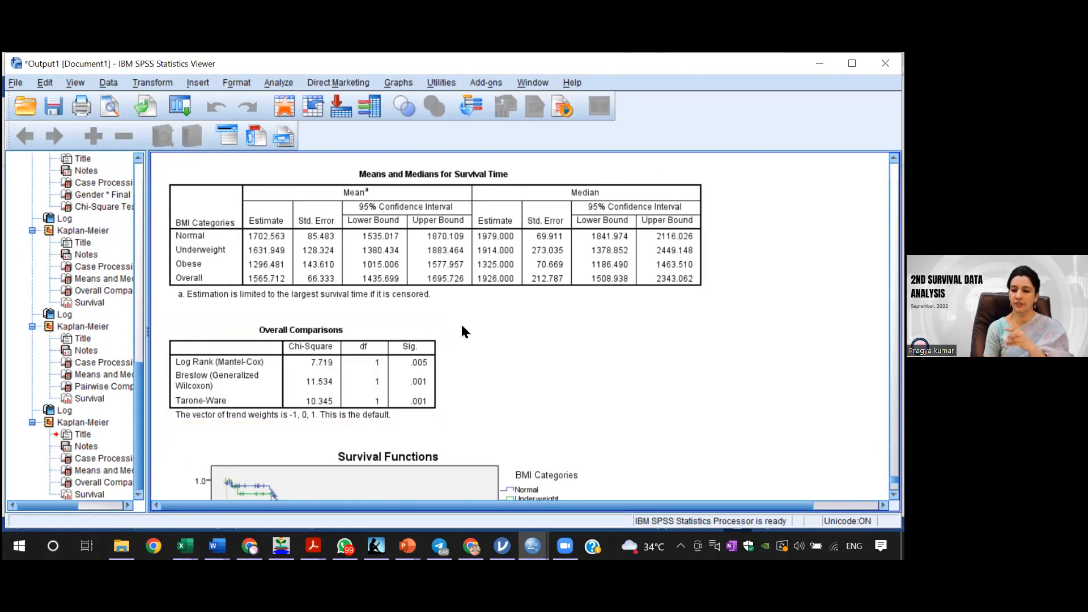
left_click(530, 267)
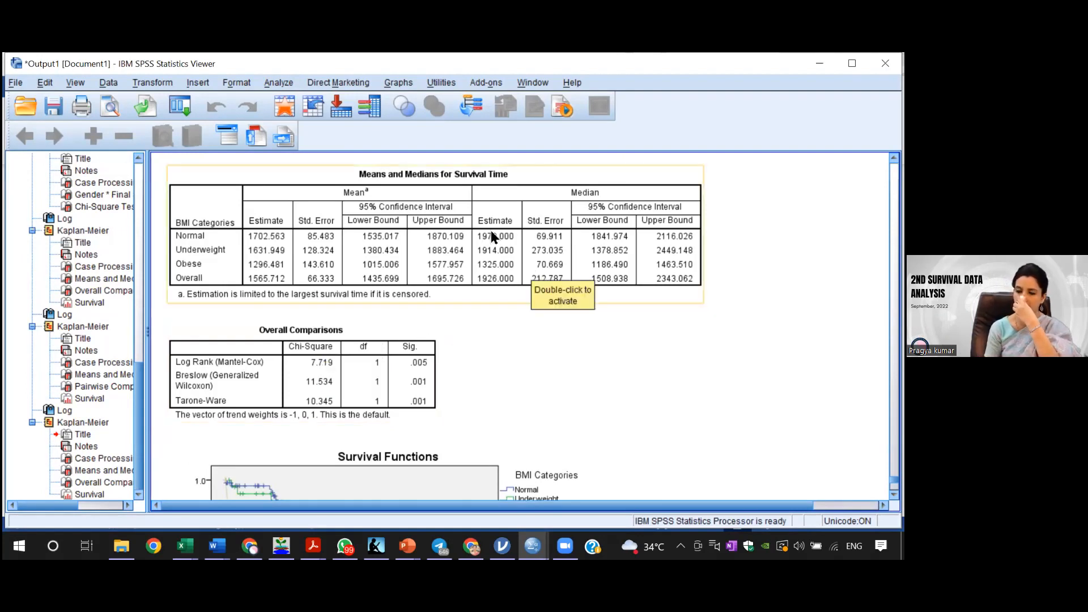
left_click(430, 324)
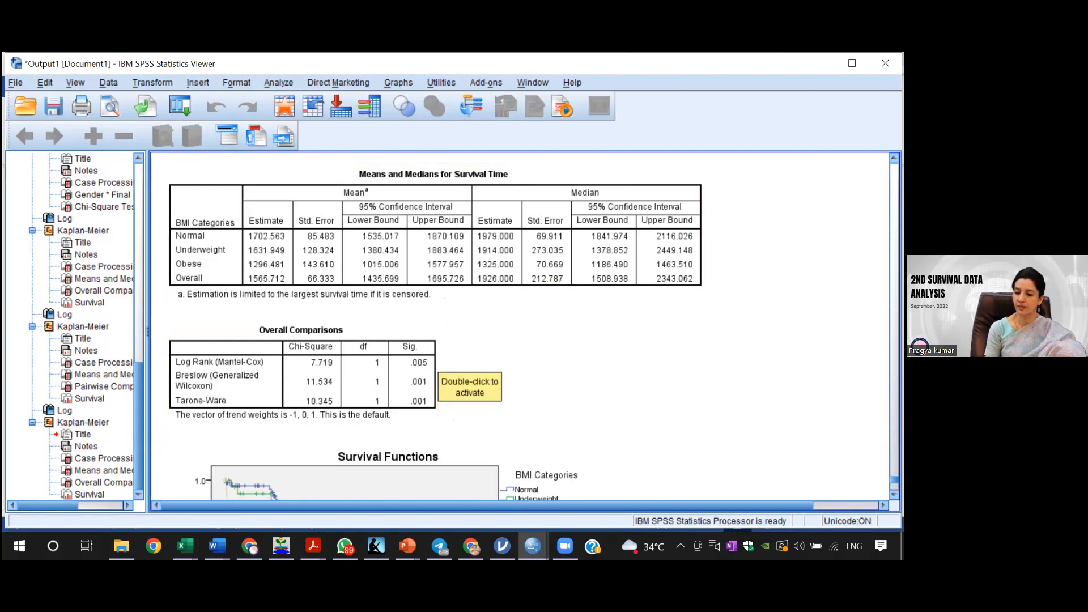
scroll(516, 218, "down", 1)
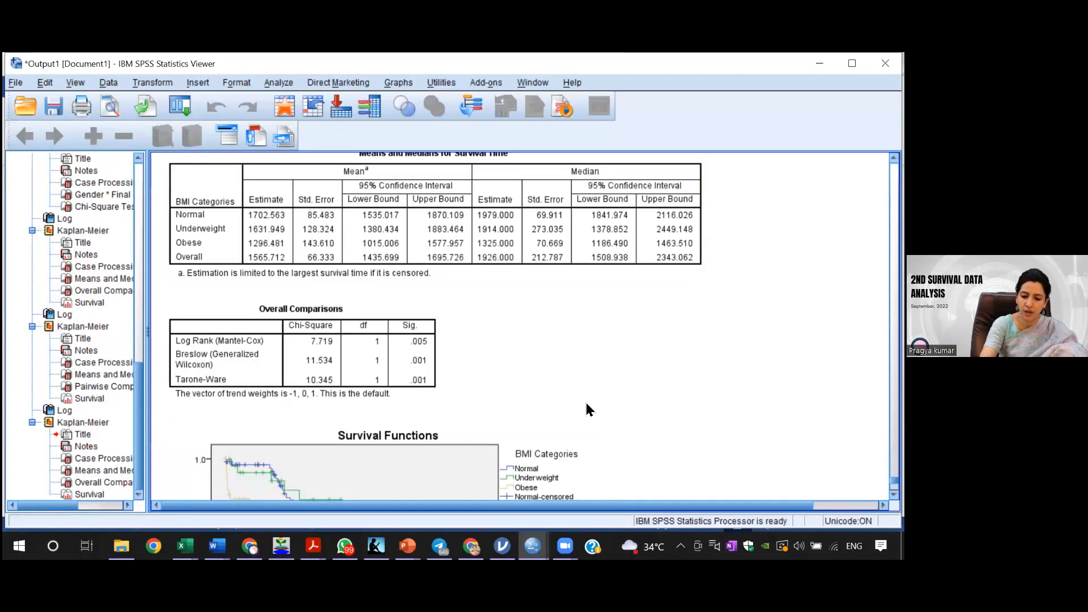
key("ctrl+2")
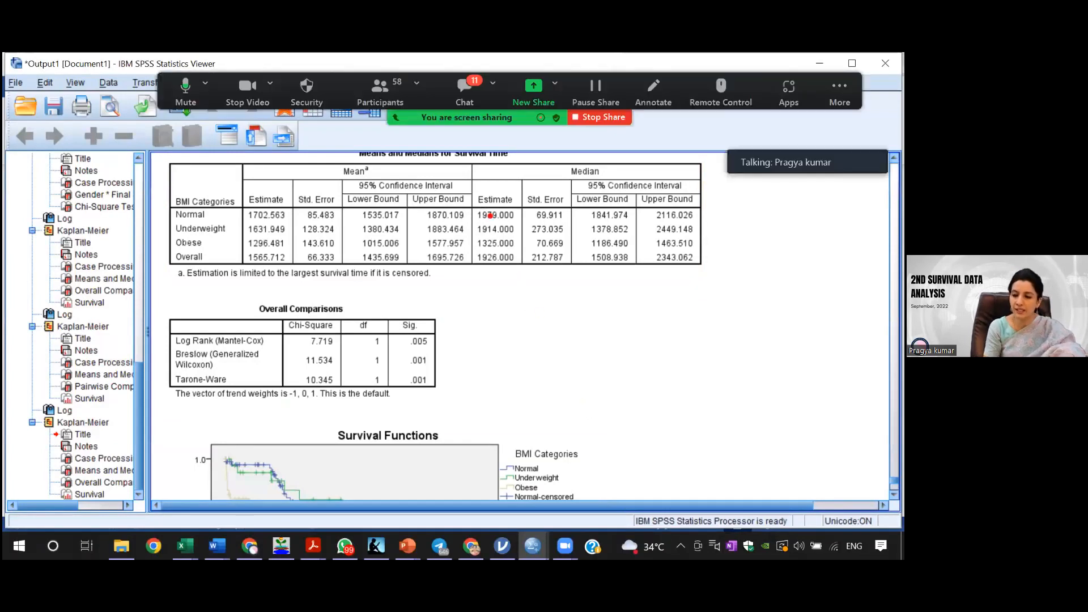
left_click_drag(479, 206, 529, 274)
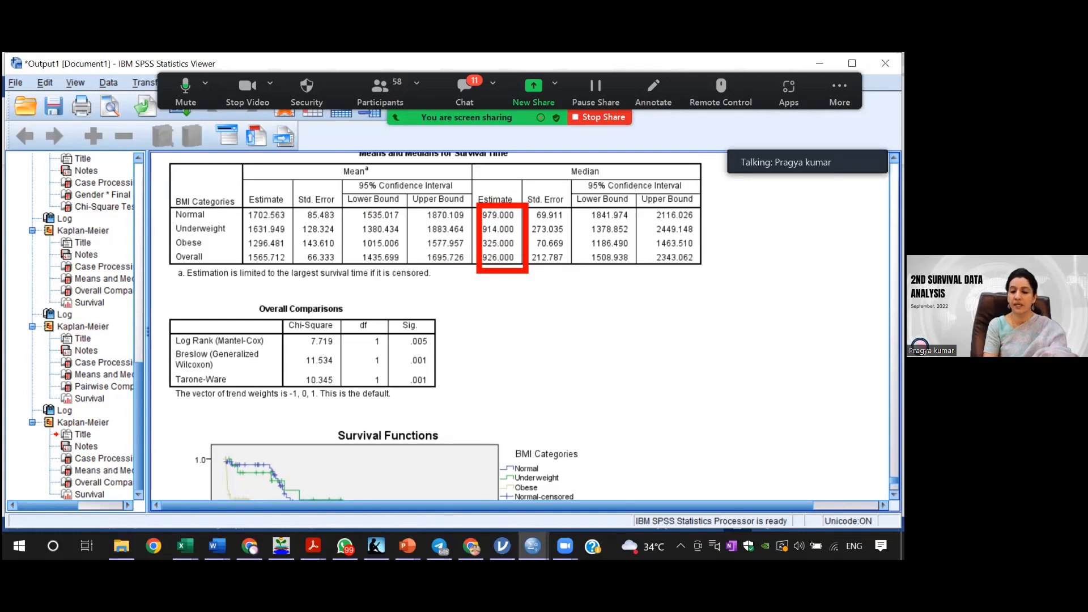
left_click(339, 319)
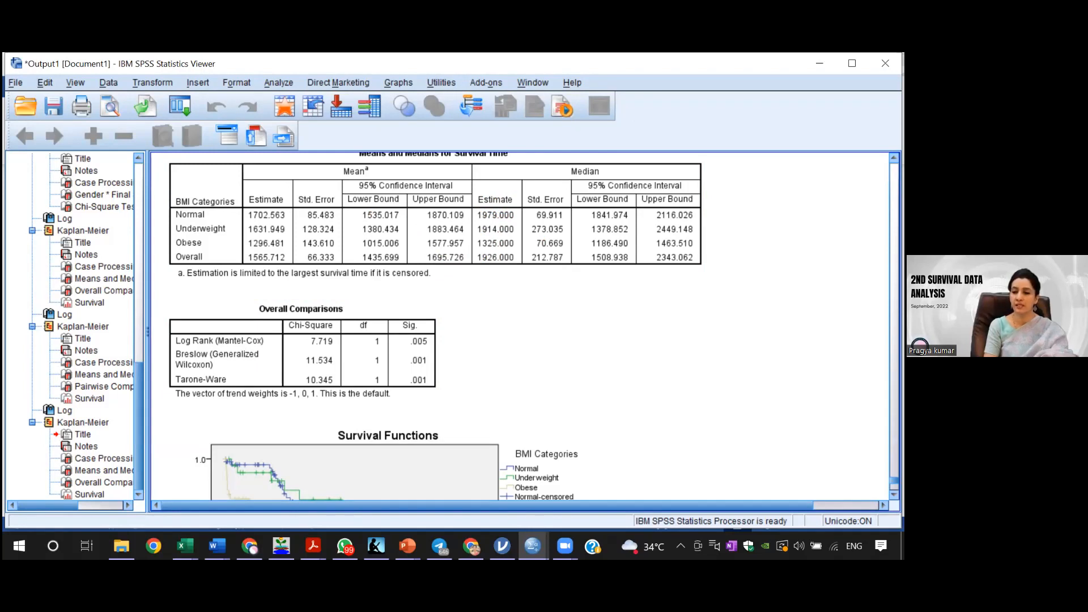
left_click(289, 307)
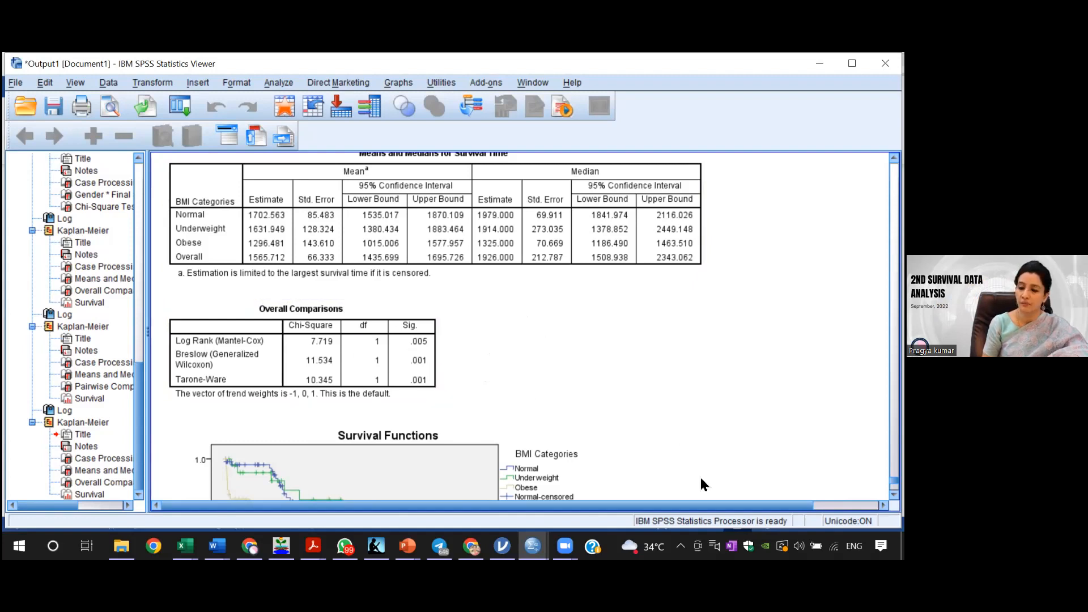
scroll(520, 326, "down", 5)
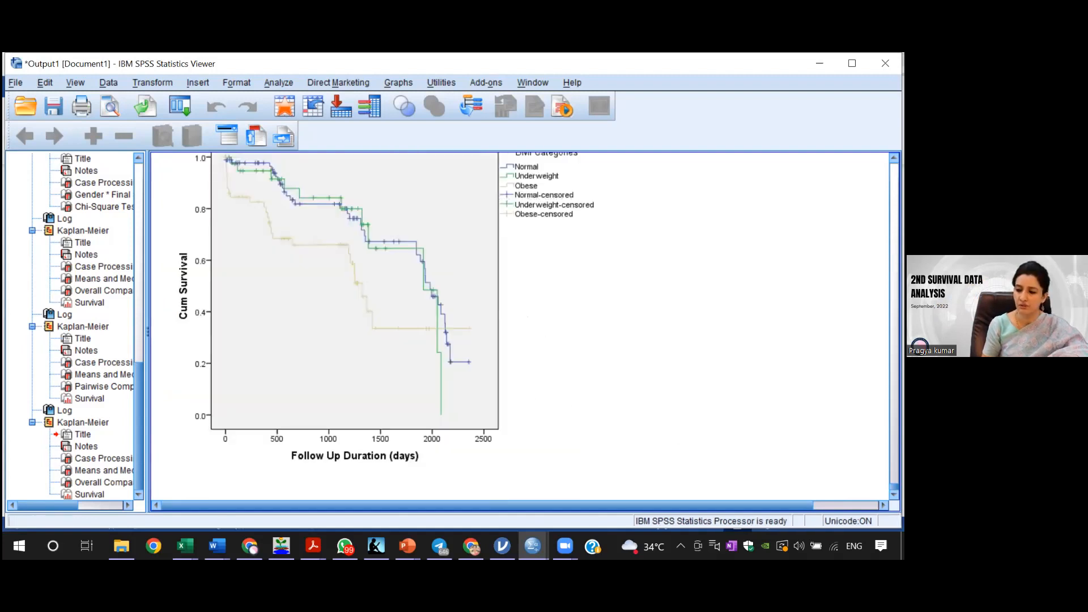
scroll(520, 326, "up", 2)
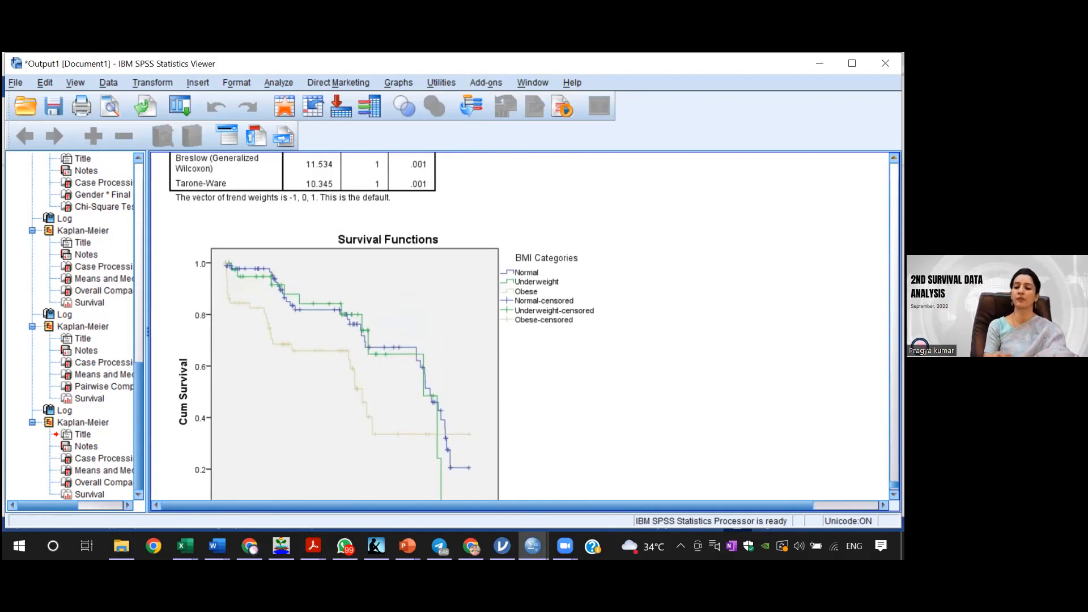
scroll(519, 325, "up", 3)
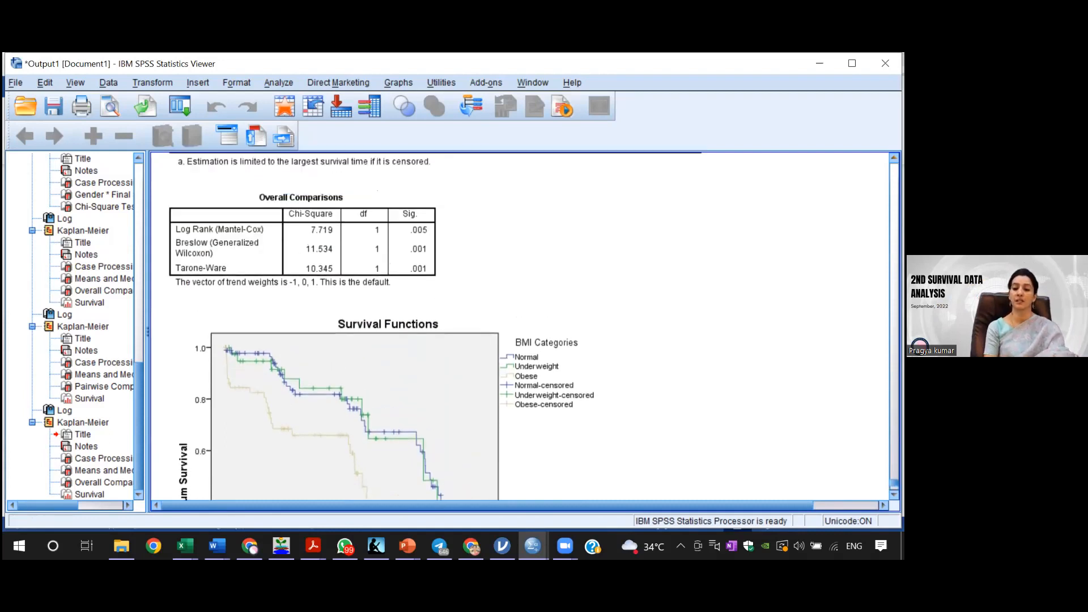
left_click(442, 165)
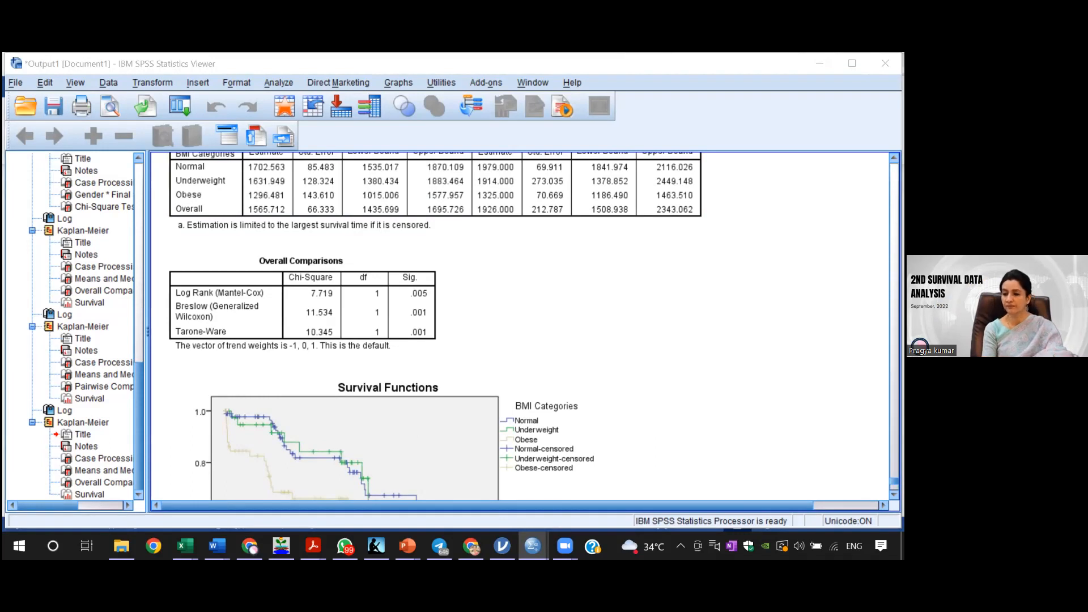
Go back to the earlier Gender survival functions plot in the output and open it in the Chart Editor
scroll(435, 326, "up", 8)
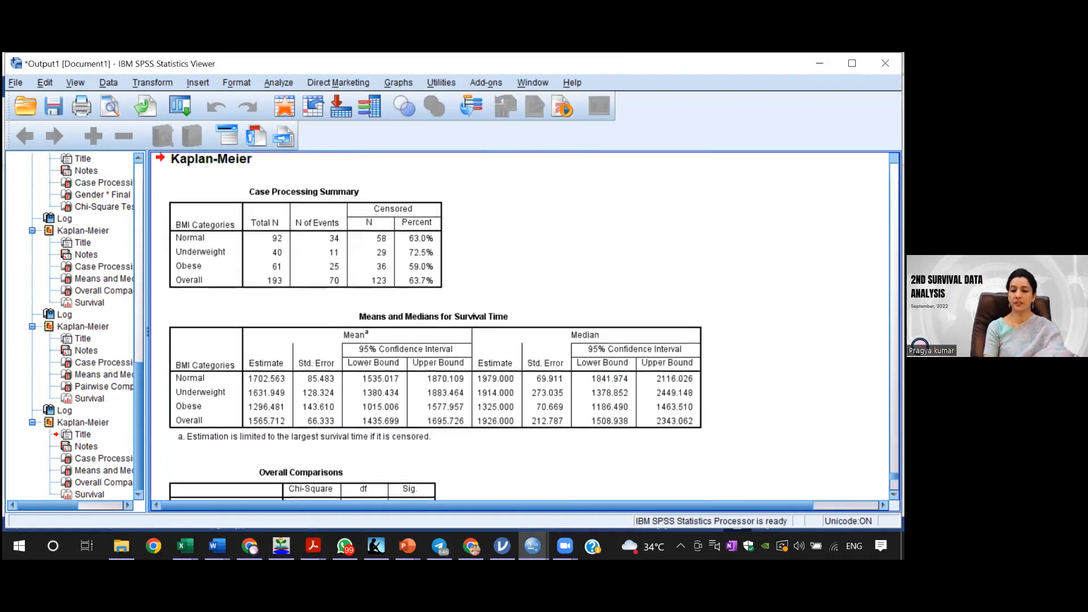
scroll(435, 327, "up", 15)
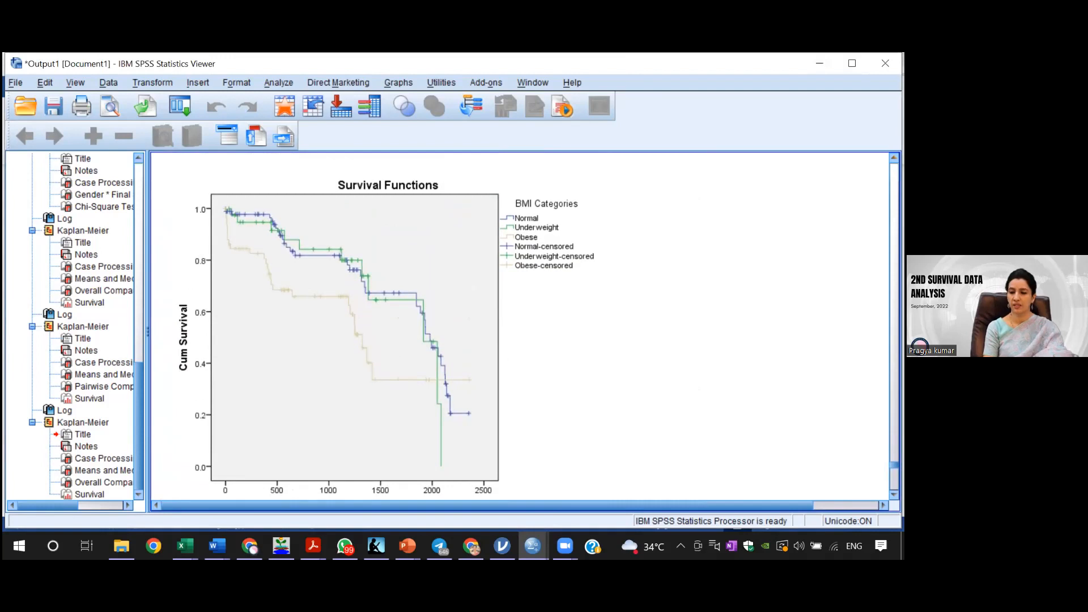
scroll(436, 326, "up", 12)
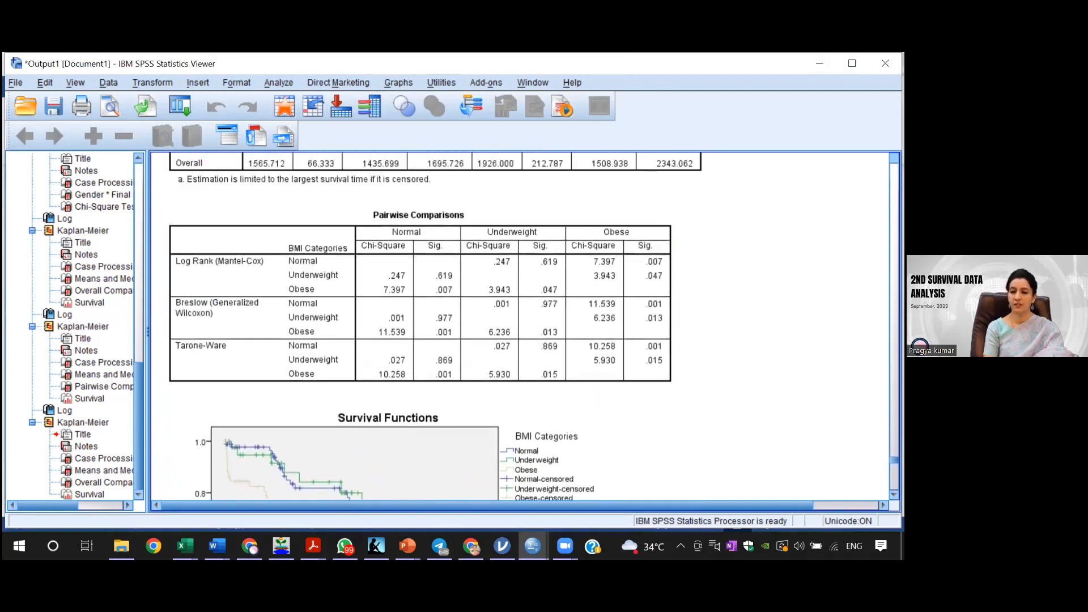
scroll(435, 326, "up", 15)
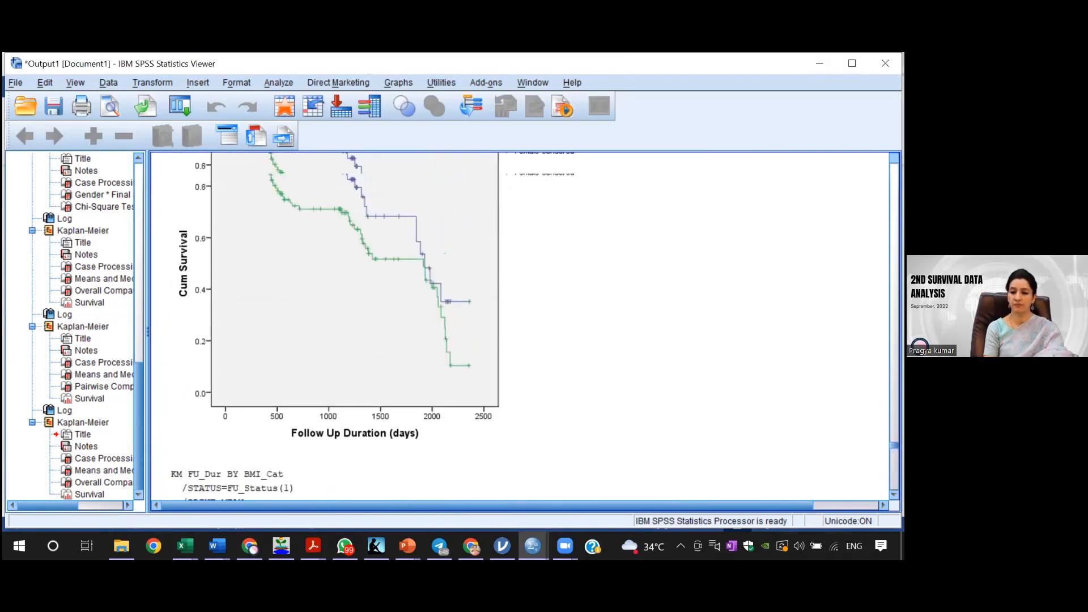
left_click(386, 326)
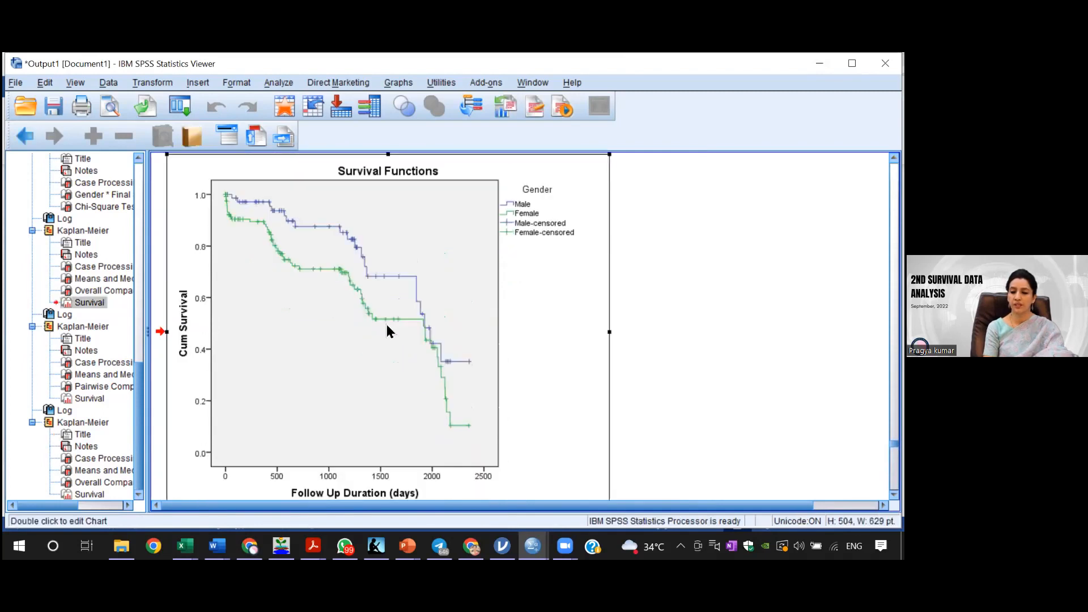
double_click(490, 354)
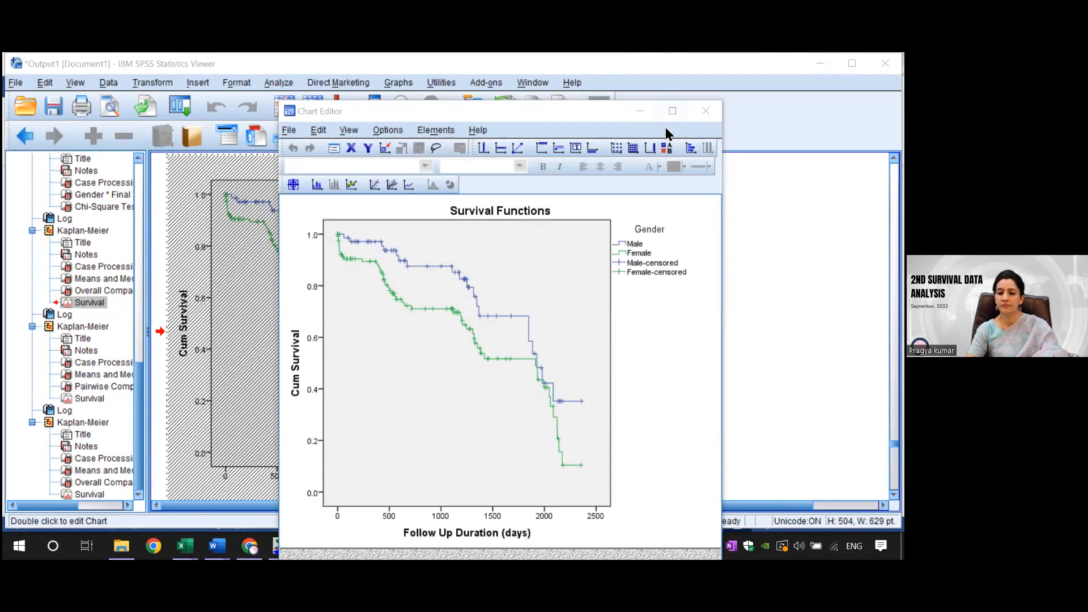
double_click(401, 377)
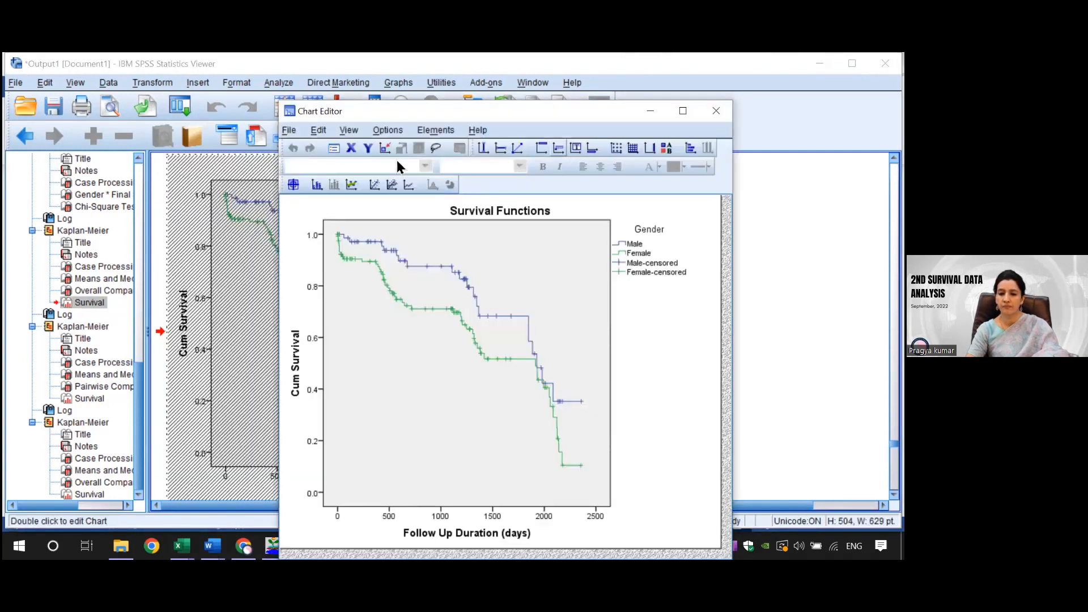
Set the Gender survival chart's height to 800 points with the aspect ratio maintained and return to the output
left_click(351, 148)
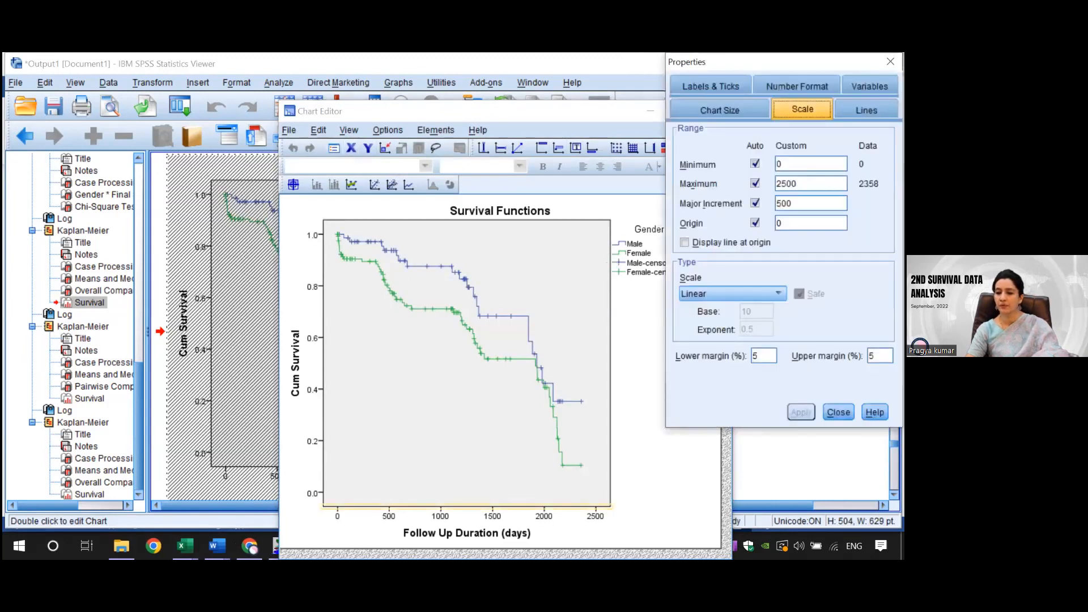
left_click(793, 204)
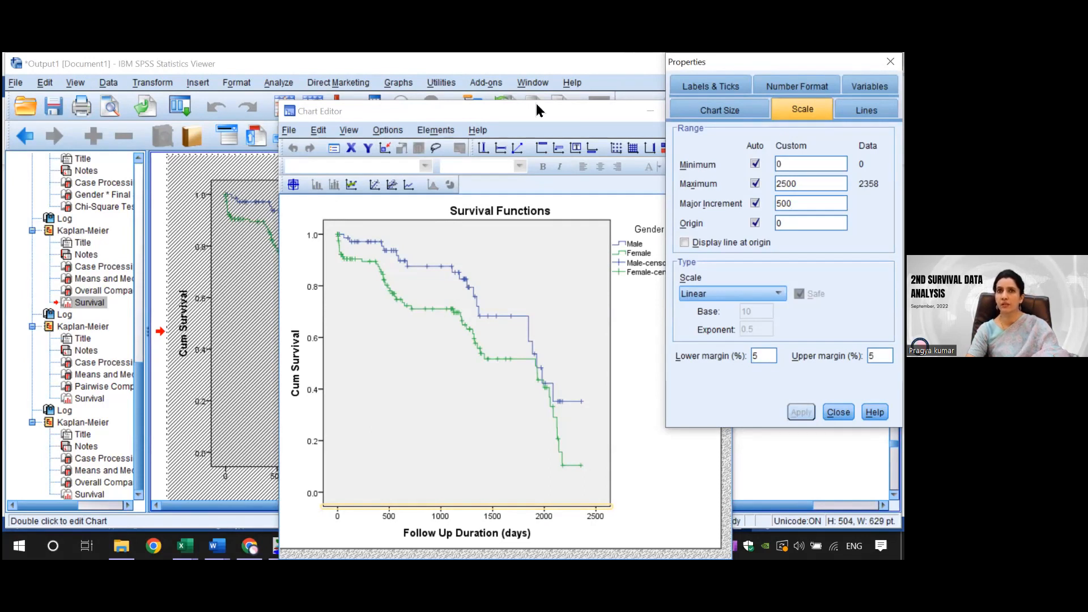
left_click(719, 110)
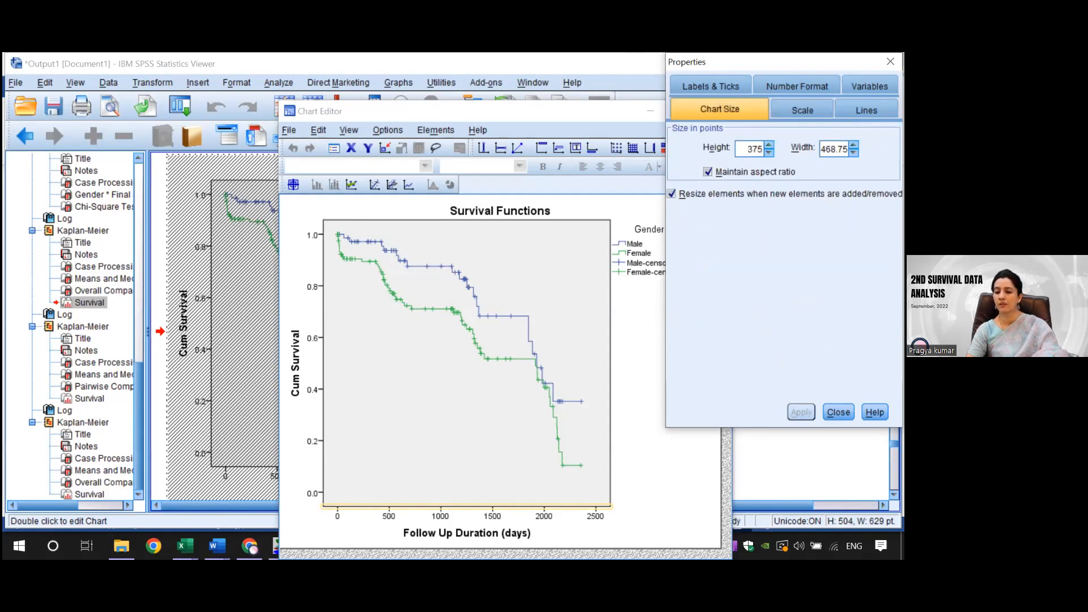
double_click(755, 149)
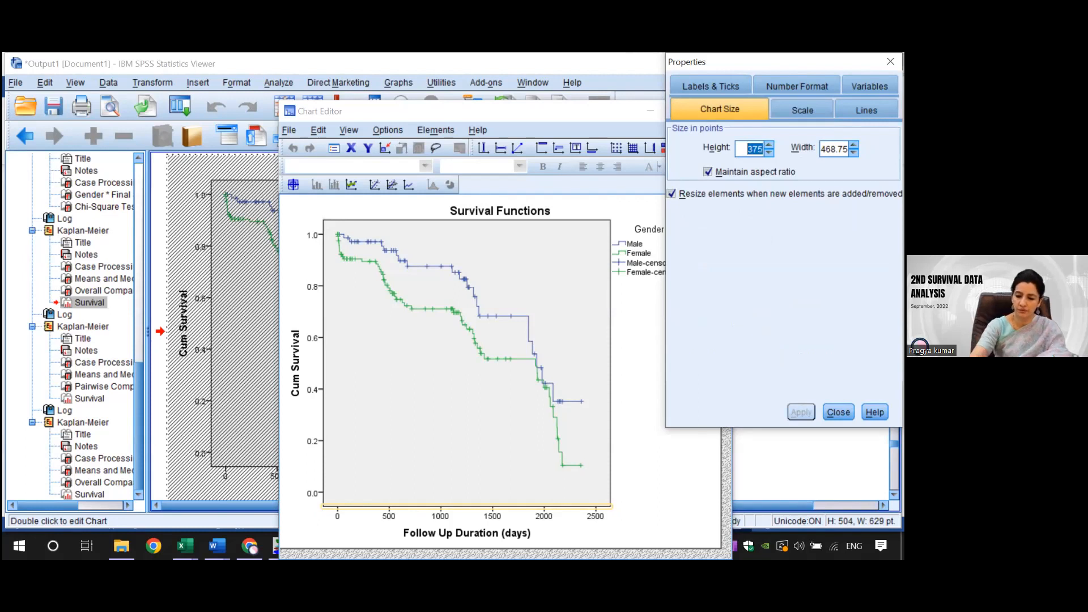
type("800")
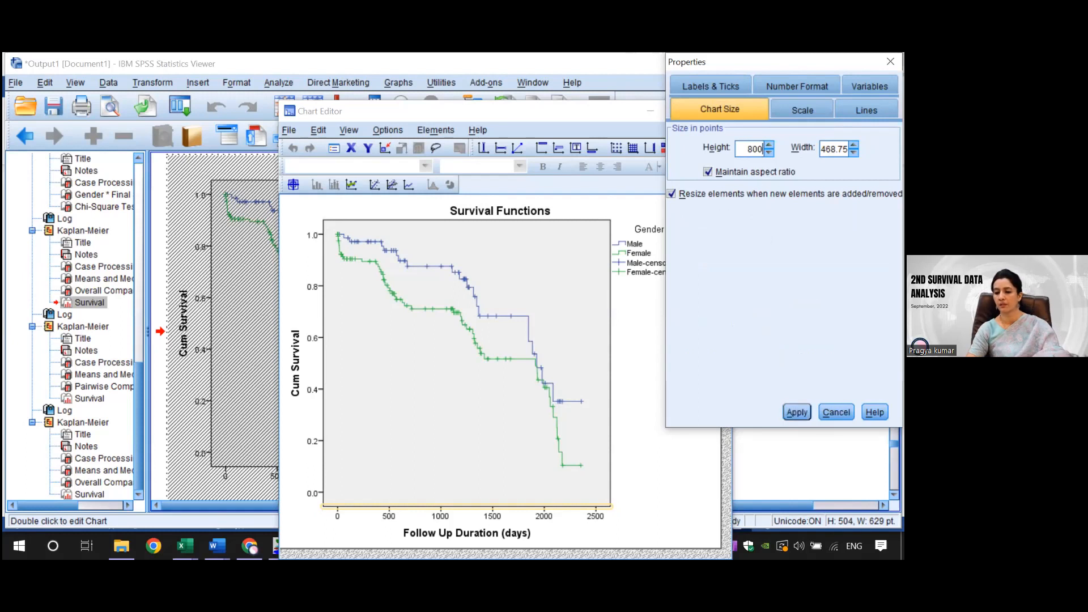
left_click(797, 412)
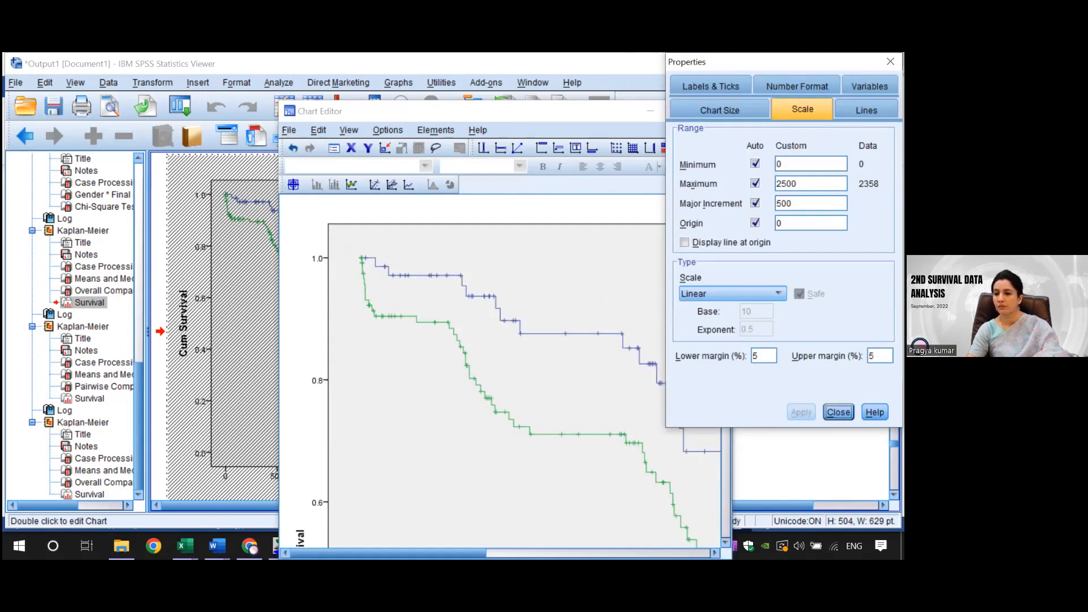
left_click(890, 61)
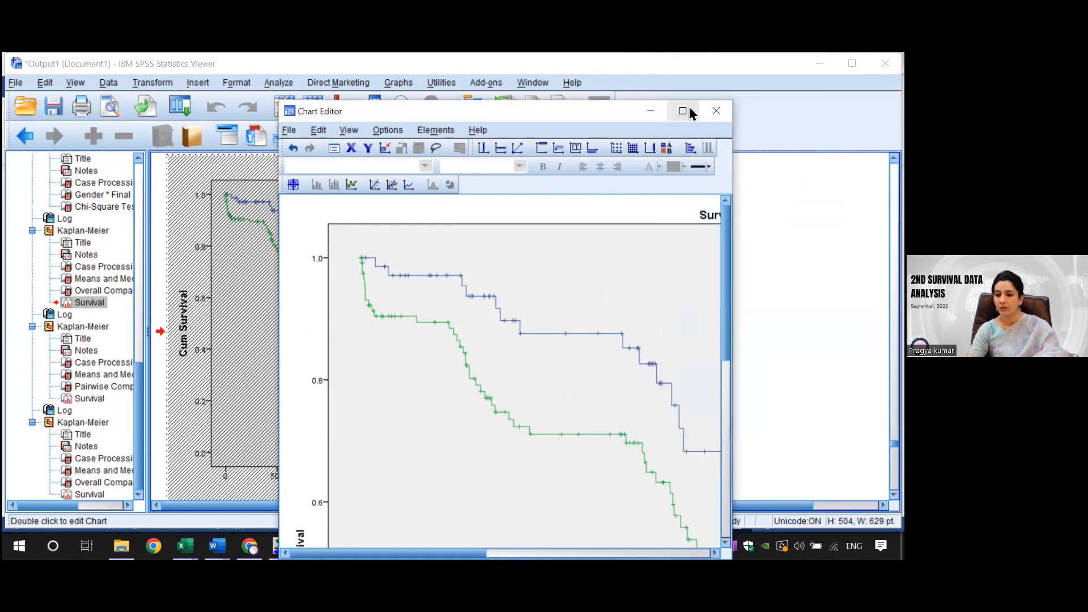
left_click(716, 111)
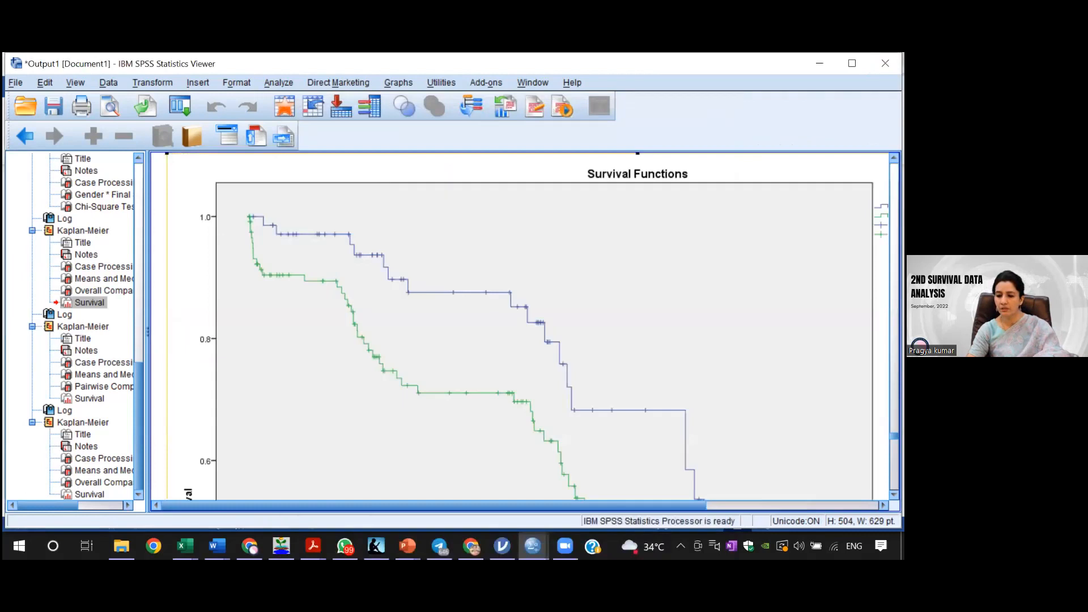
Examine the enlarged Gender survival curves from the start of follow-up to where the male and female lines meet
scroll(527, 315, "down", 5)
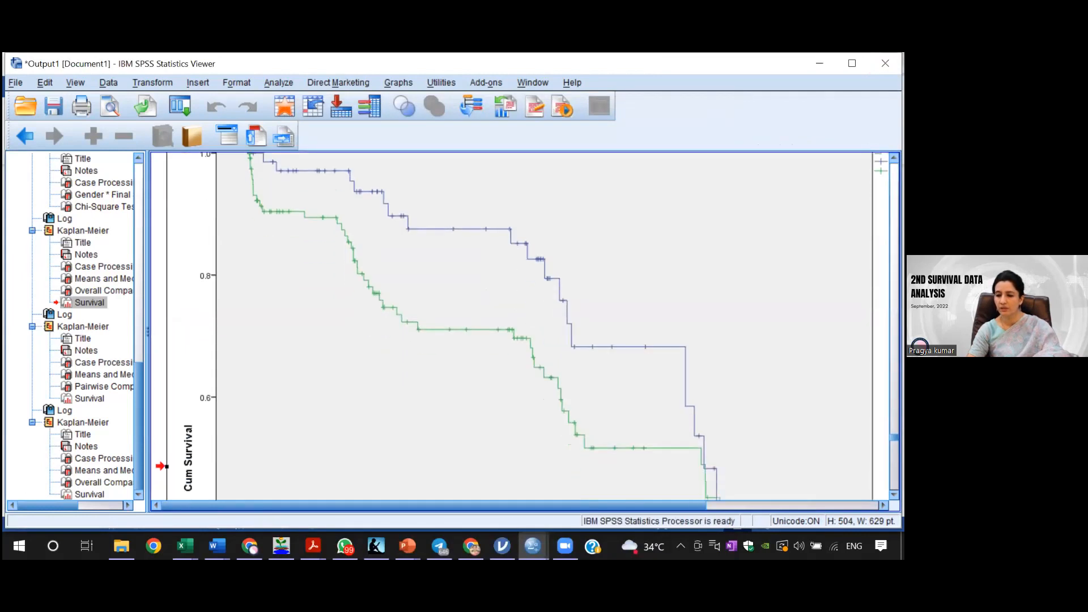
scroll(527, 326, "down", 1)
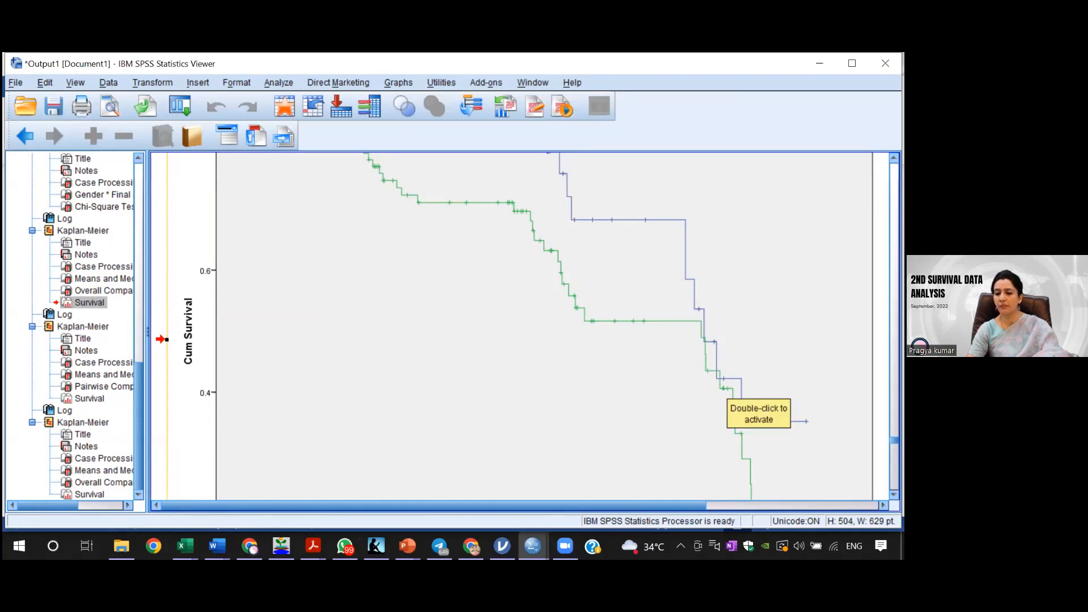
scroll(753, 396, "down", 2)
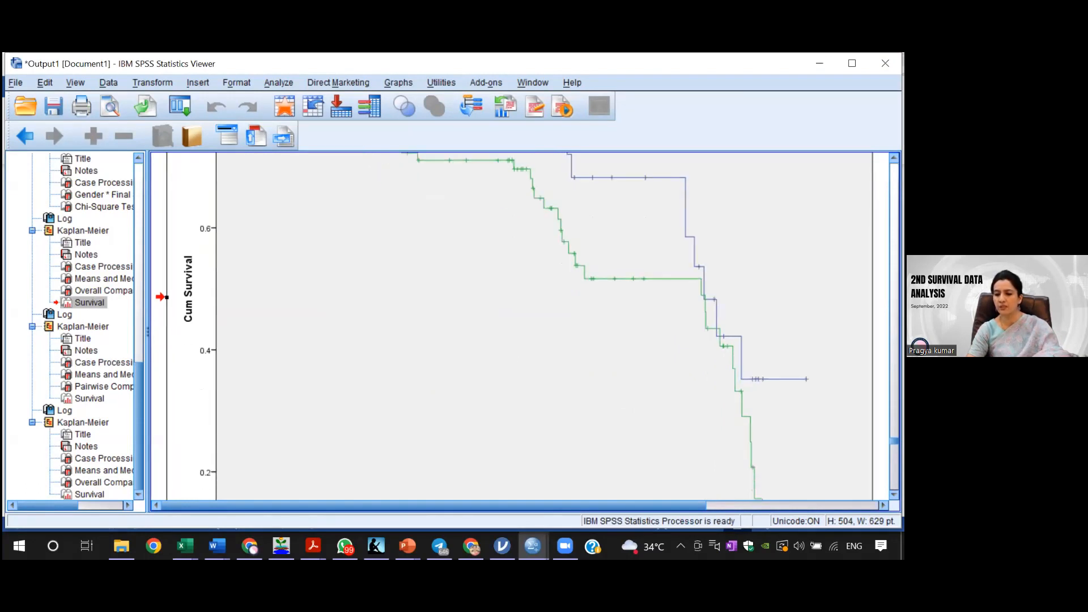
scroll(544, 326, "up", 3)
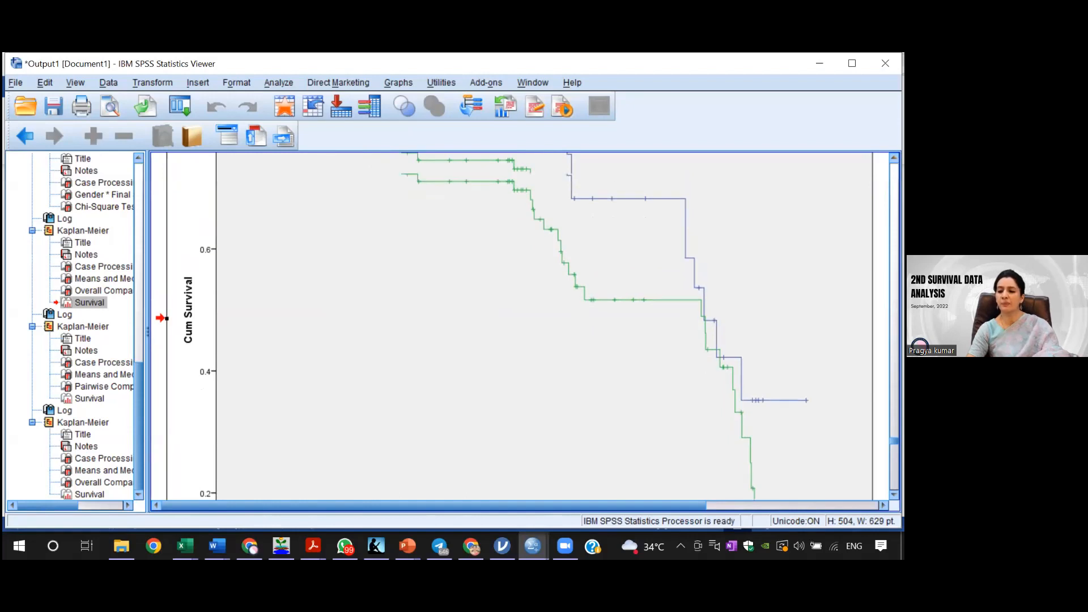
scroll(513, 326, "up", 4)
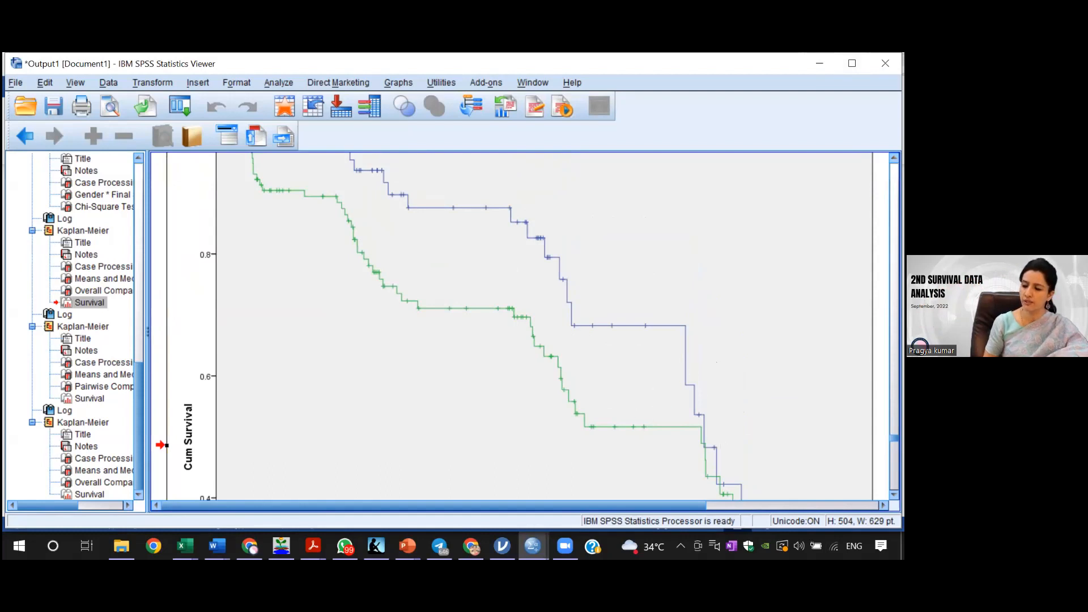
scroll(510, 326, "down", 5)
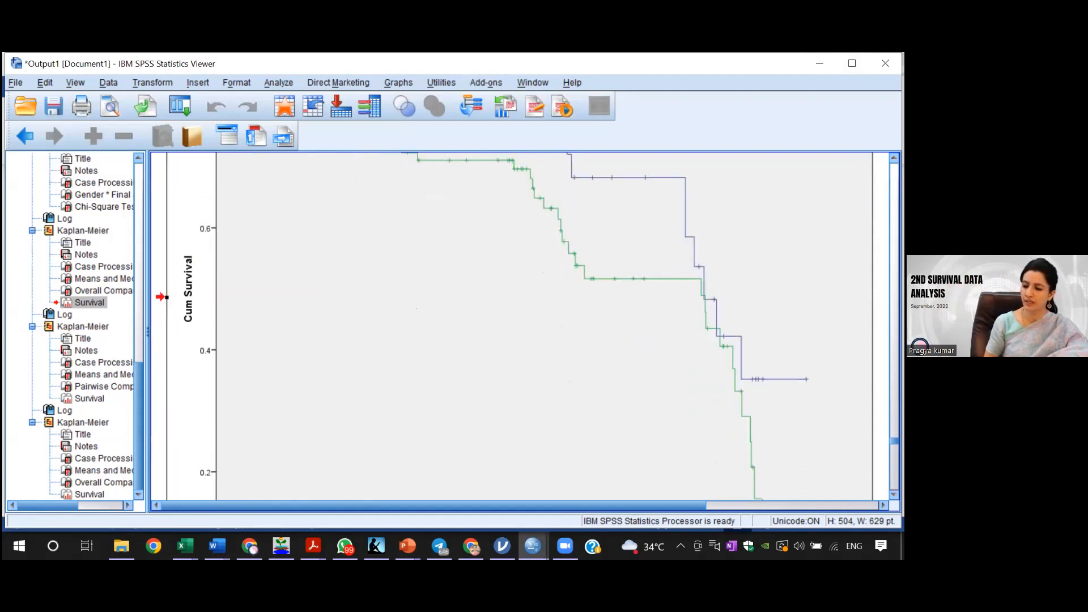
Review the BMI Categories Kaplan-Meier results, including the survival time estimates, pairwise comparisons, overall trend comparisons and survival plot
scroll(510, 326, "down", 20)
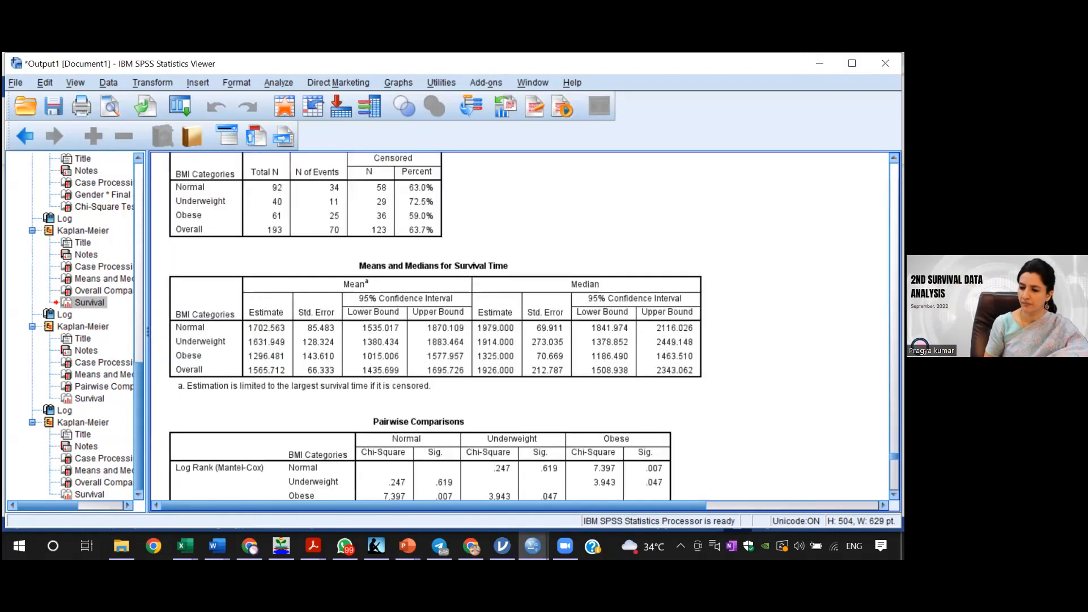
scroll(510, 326, "up", 3)
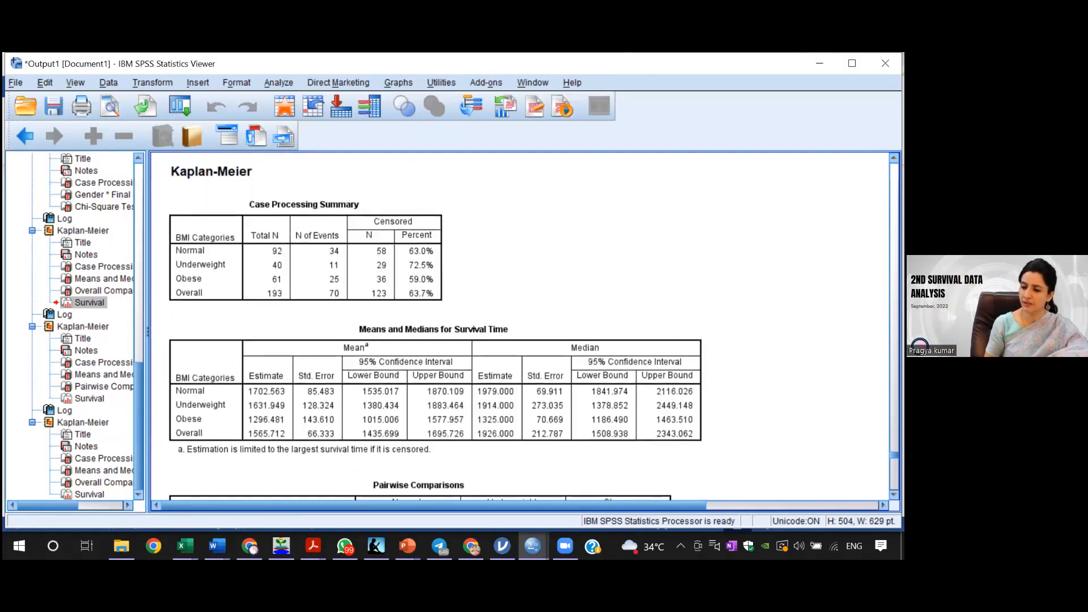
scroll(510, 326, "down", 15)
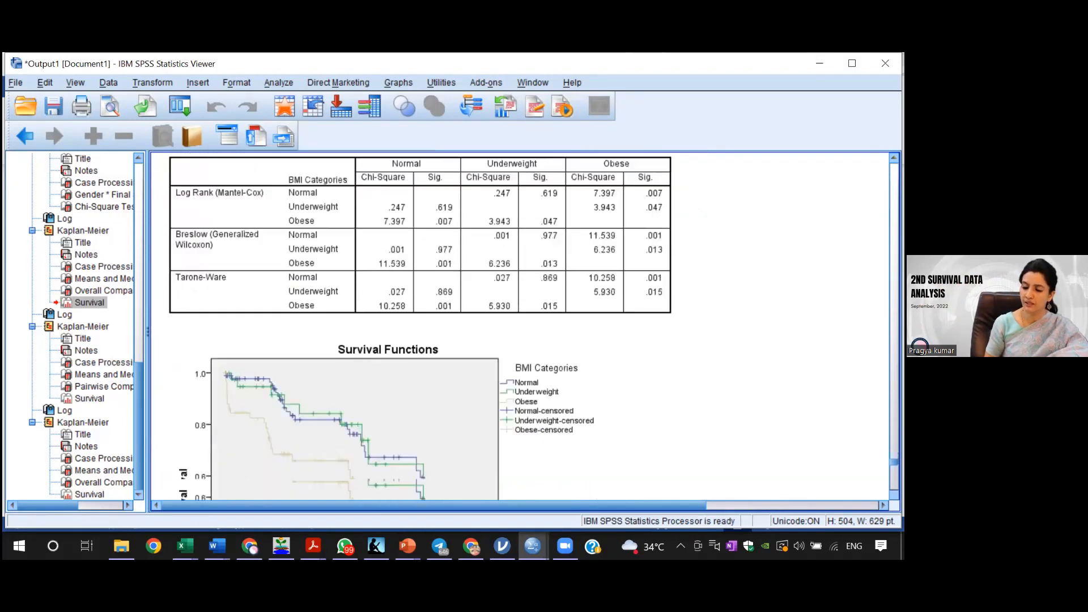
scroll(508, 257, "down", 20)
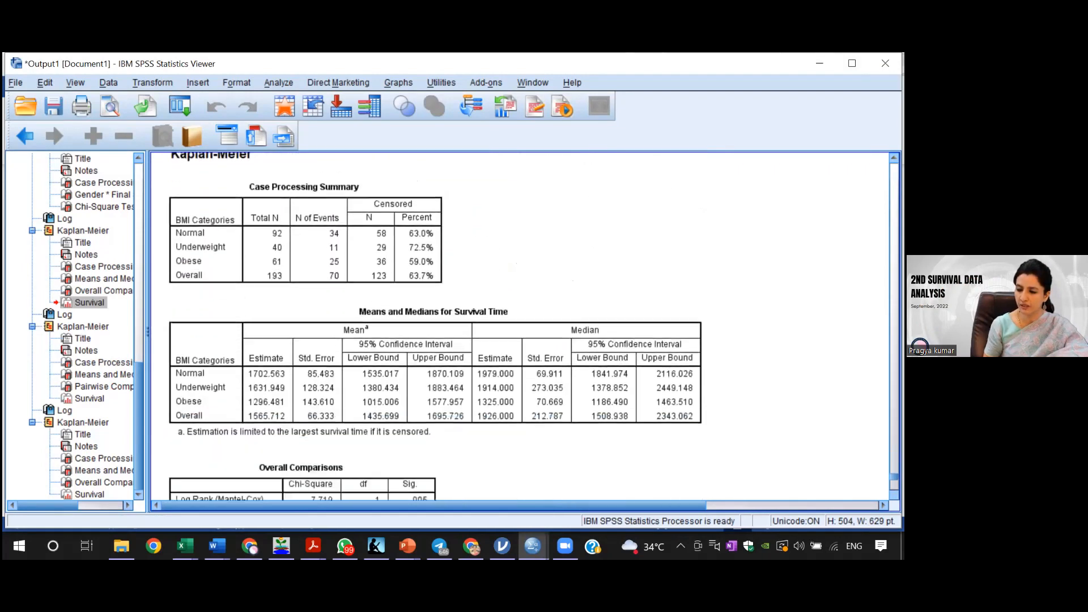
scroll(510, 326, "down", 15)
scroll(510, 326, "up", 12)
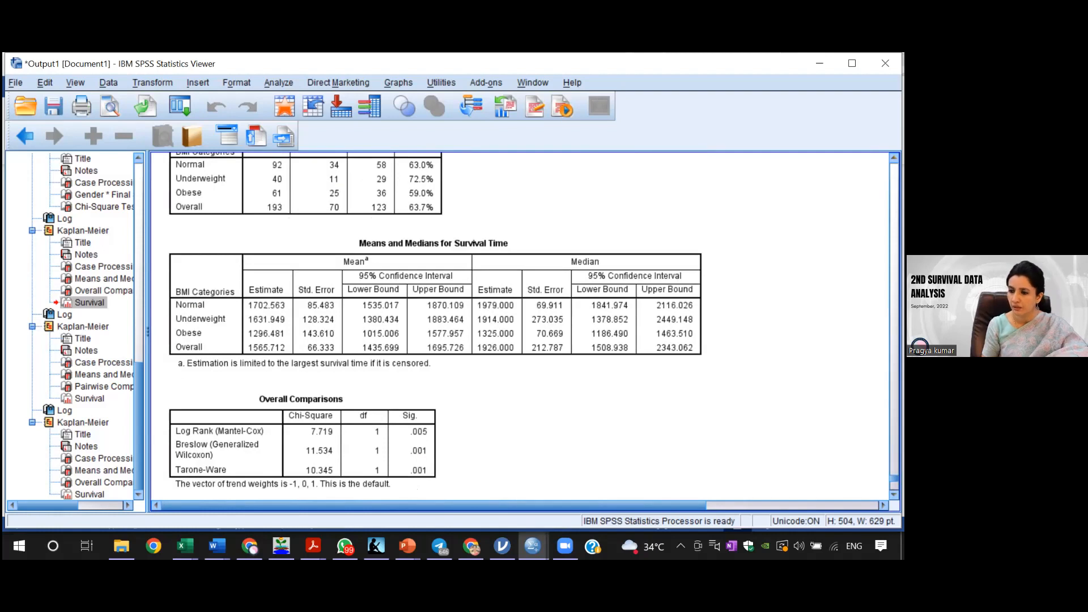
scroll(510, 325, "up", 20)
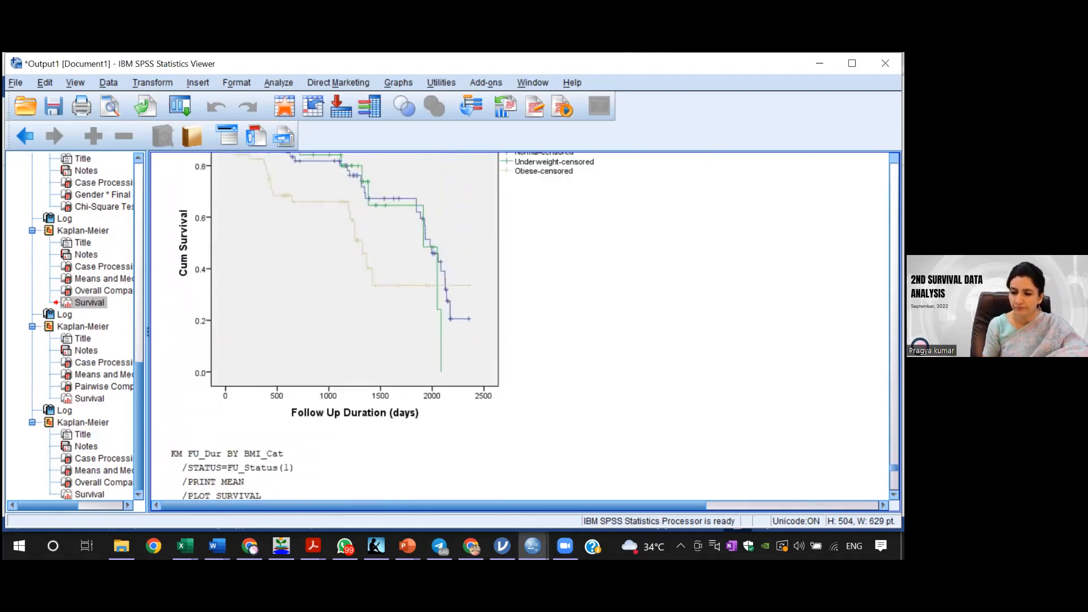
scroll(510, 326, "up", 20)
scroll(510, 325, "up", 10)
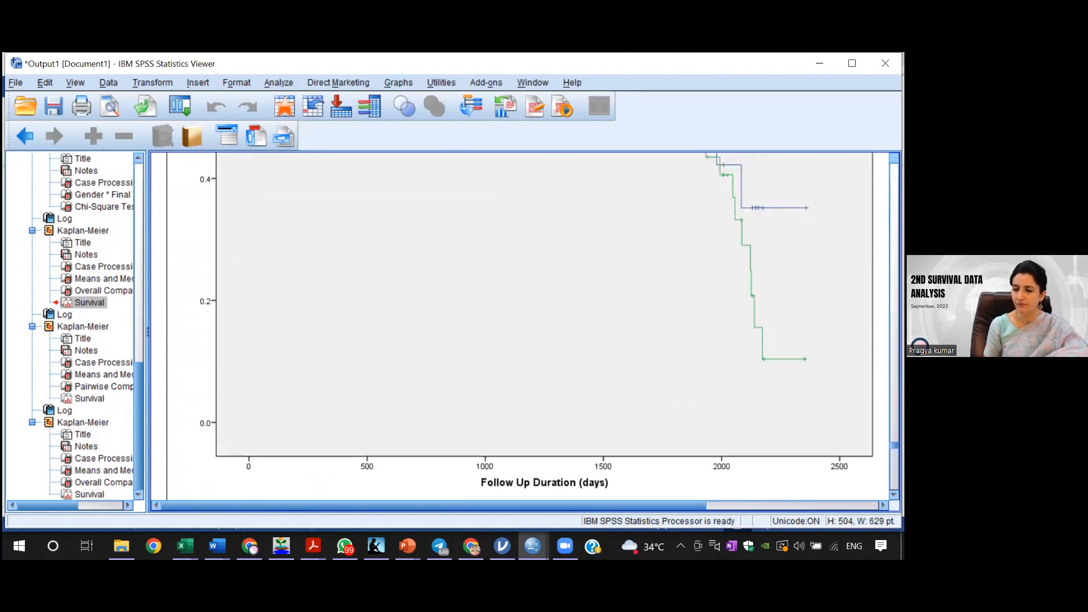
Inspect the late part of the enlarged Gender survival plot, tracing the male and female curves around their crossing
scroll(510, 326, "up", 4)
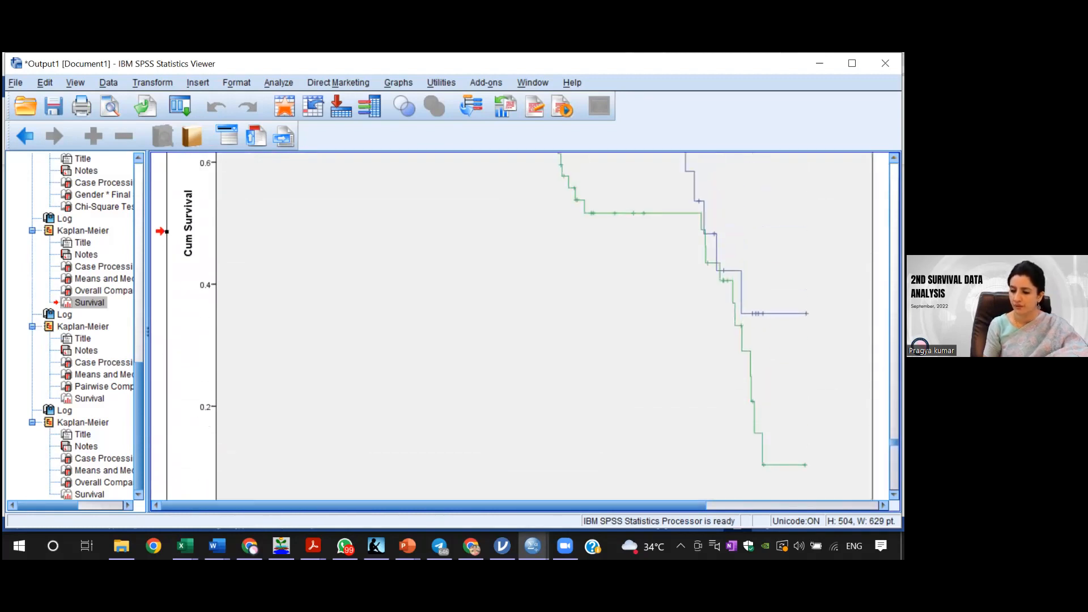
scroll(510, 326, "down", 6)
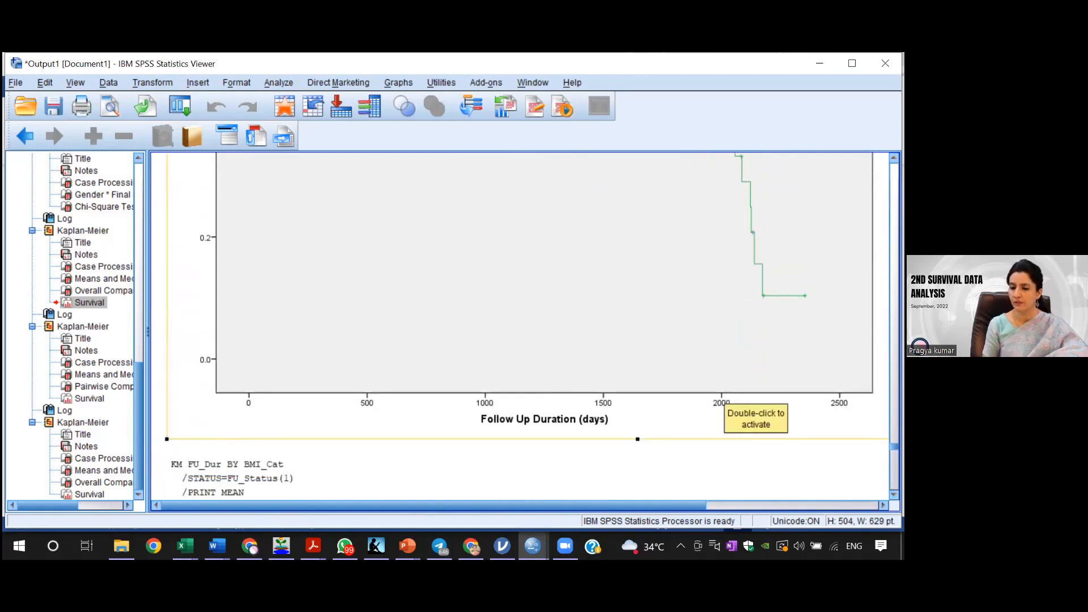
scroll(527, 326, "up", 3)
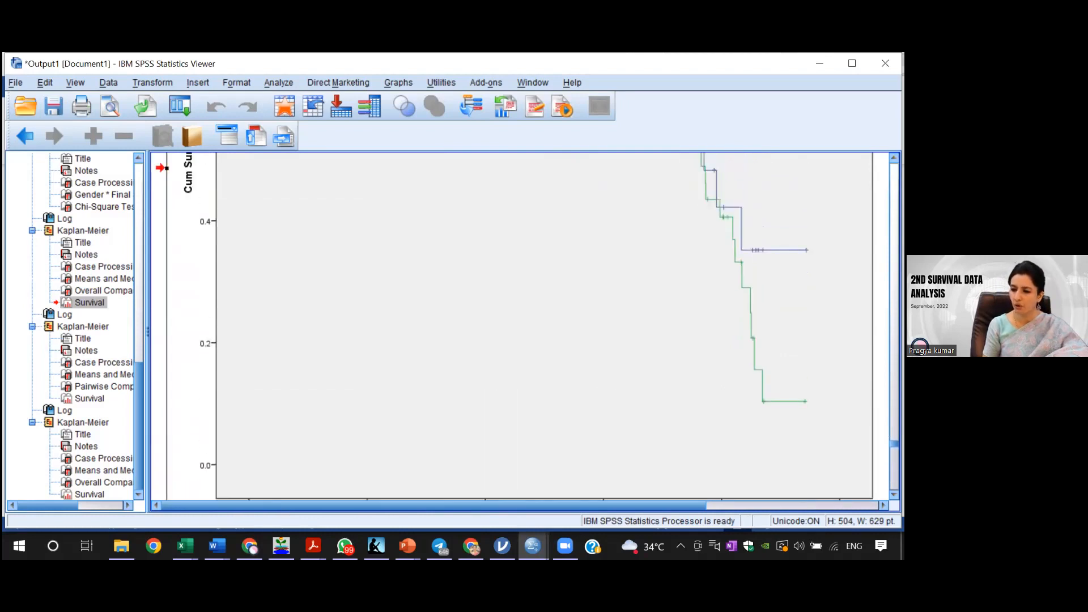
scroll(527, 327, "up", 6)
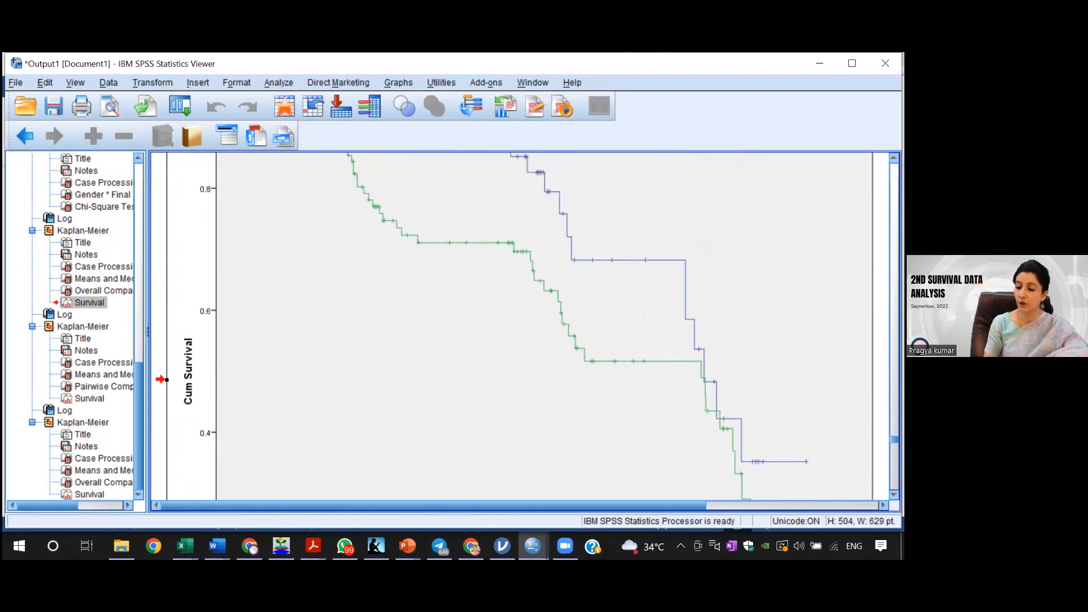
scroll(511, 326, "down", 5)
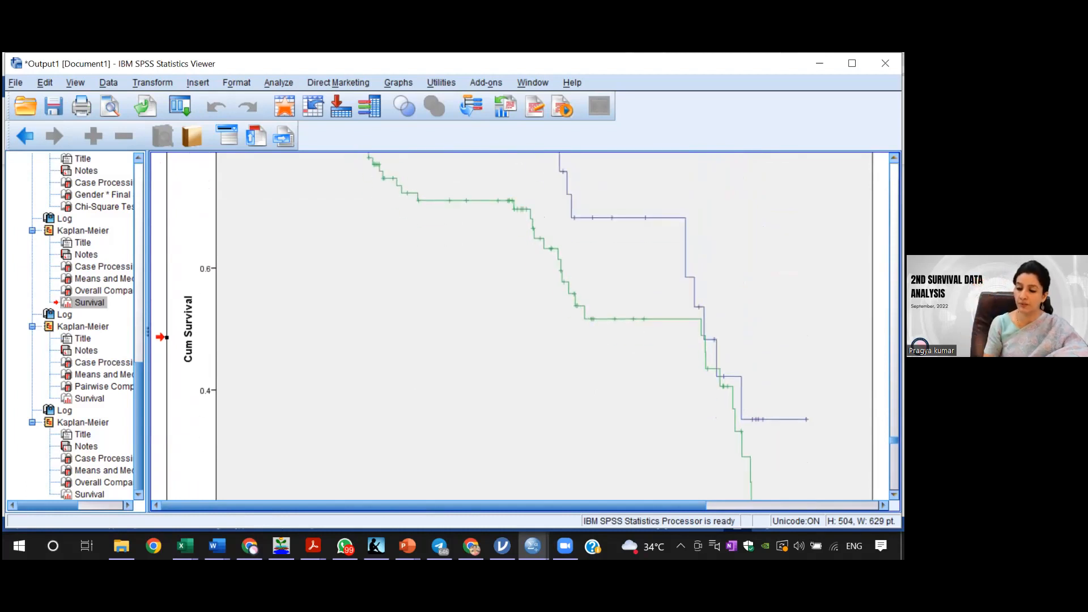
scroll(510, 326, "down", 5)
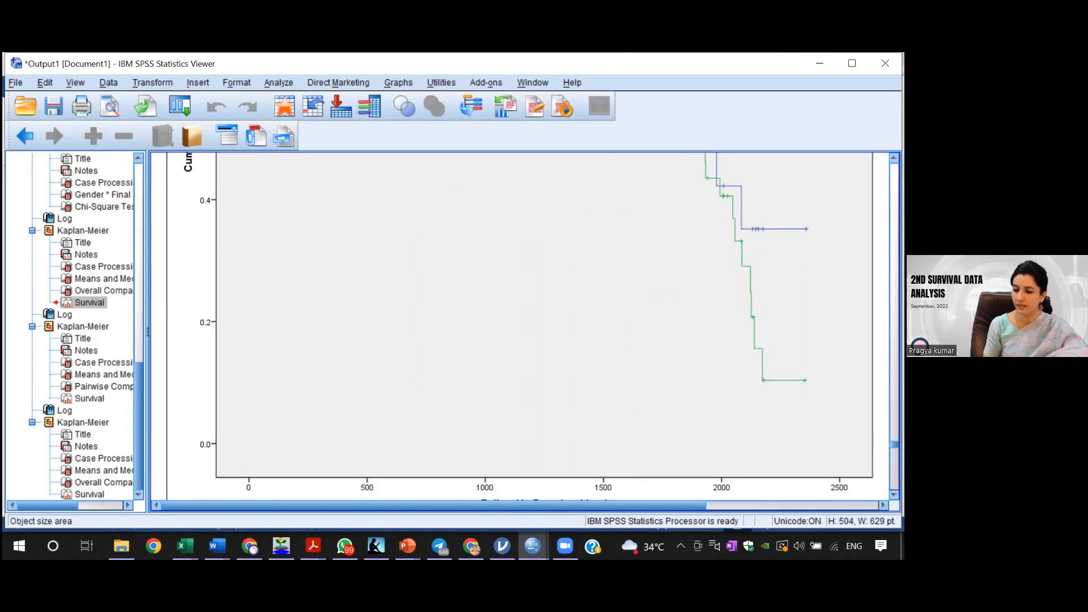
scroll(682, 190, "up", 7)
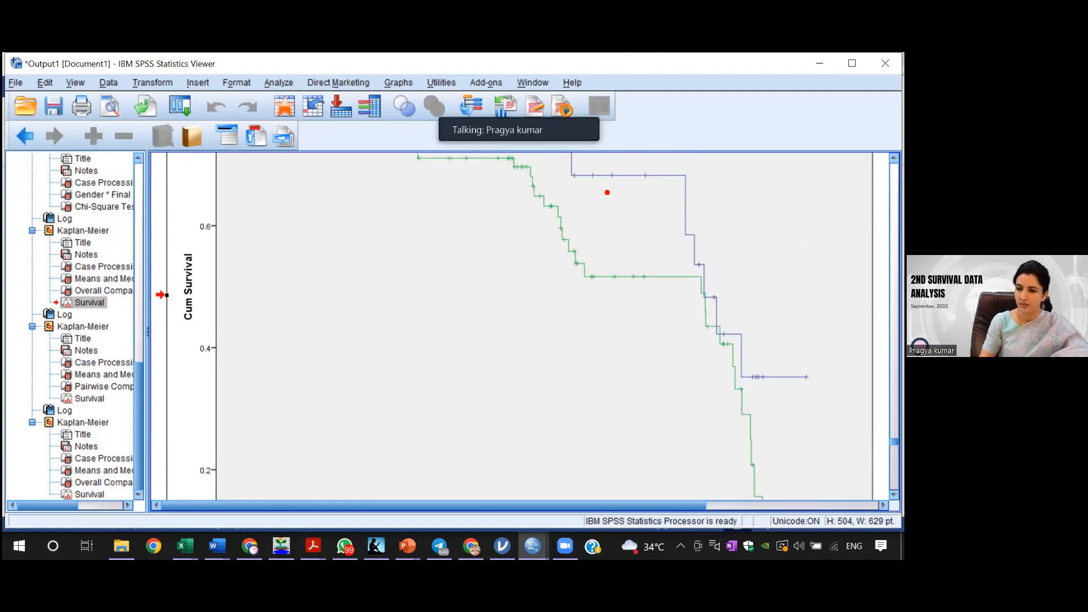
mouse_move(571, 168)
left_mouse_down()
mouse_move(610, 306)
mouse_move(720, 313)
left_mouse_up()
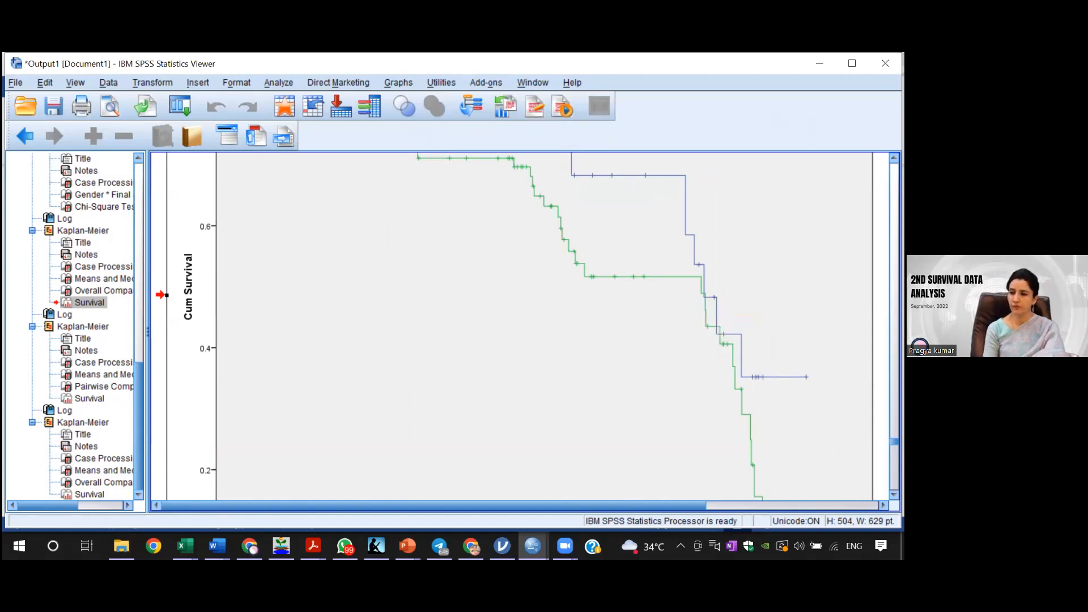
left_click(711, 166)
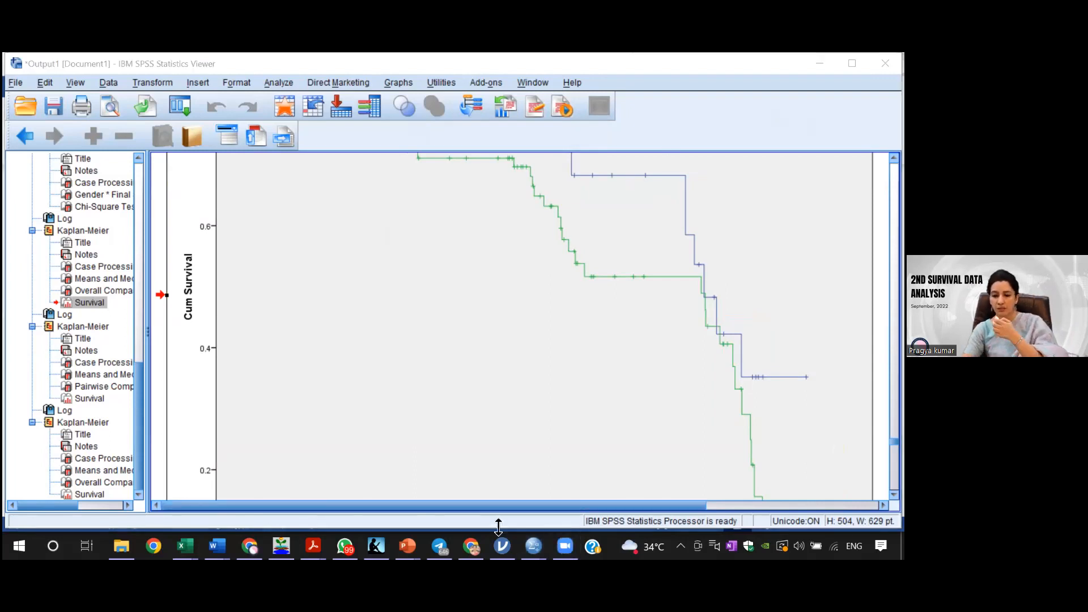
Switch to File Explorer and open the Day_1 folder inside the workshop's Presentation folder
mouse_move(533, 545)
mouse_move(122, 544)
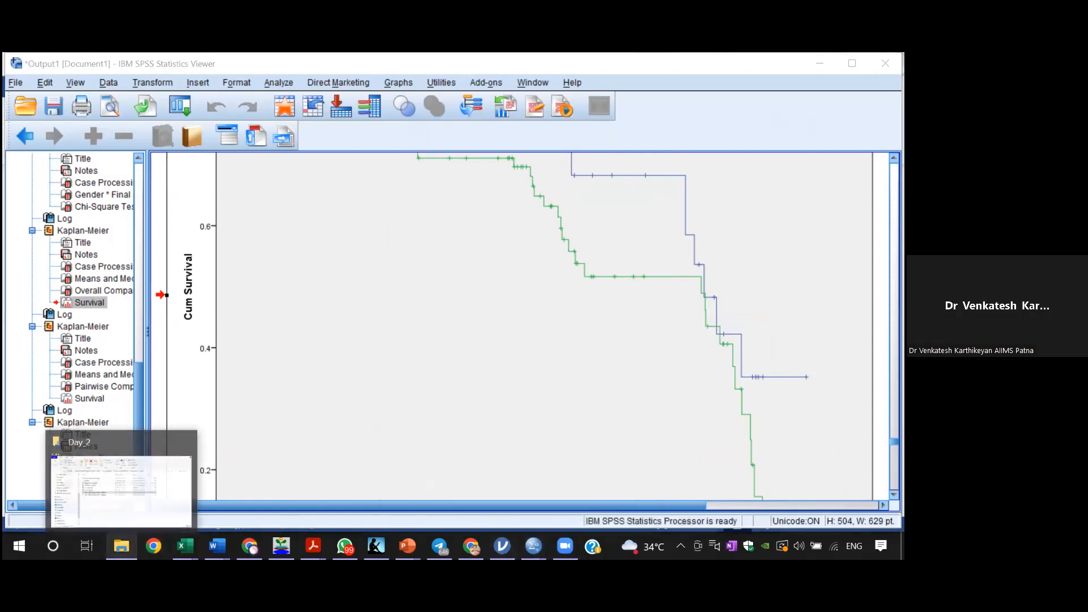
left_click(134, 529)
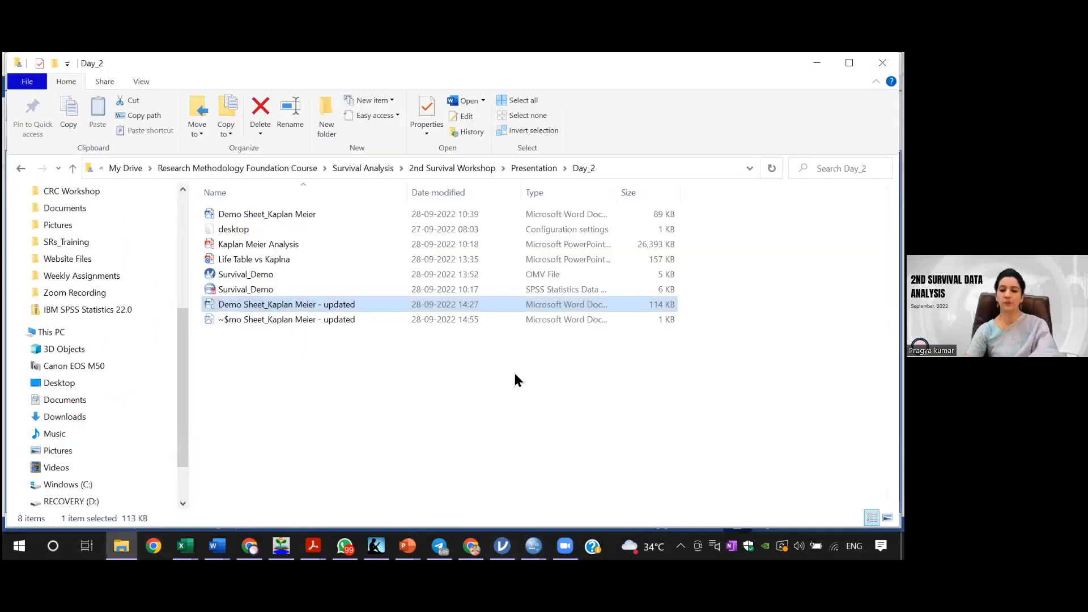
left_click(627, 396)
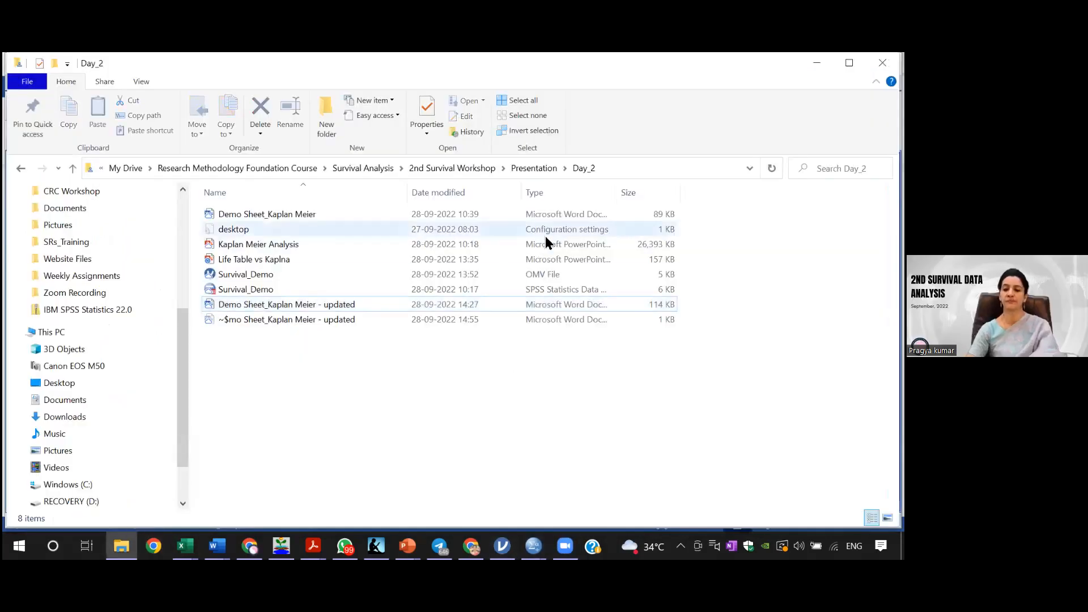
left_click(535, 168)
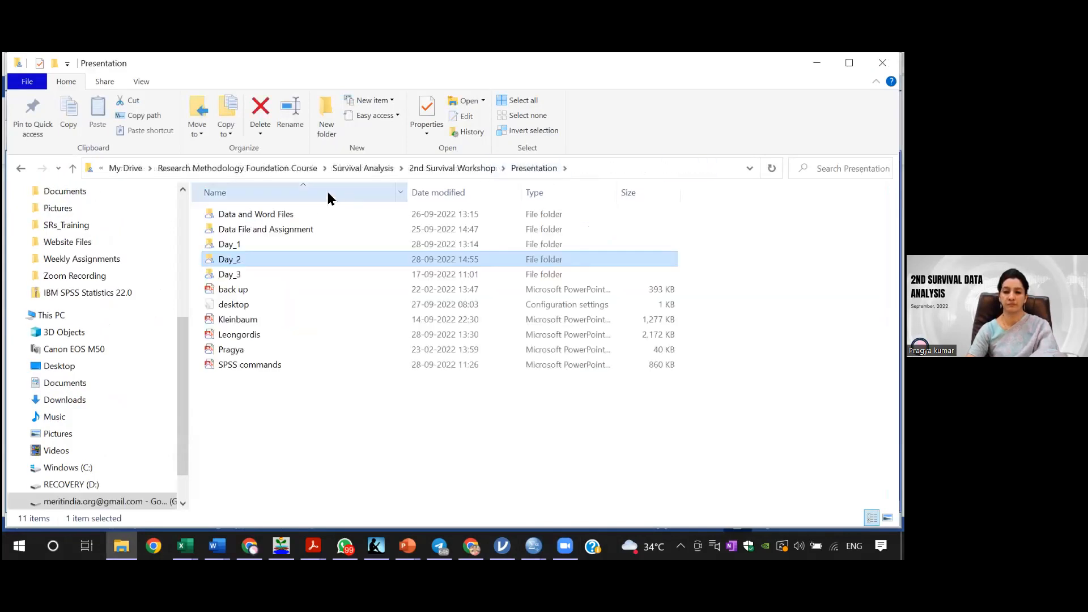
double_click(243, 244)
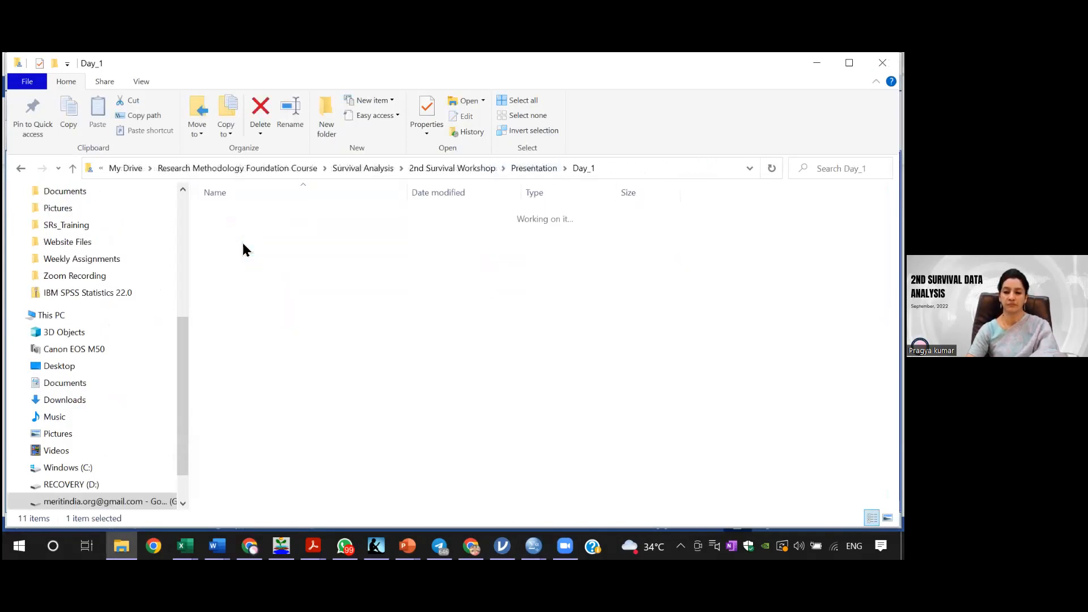
Open the jamovi version of Assignment Data File from the Presentation folder's Data File and Assignment subfolder
left_click(20, 168)
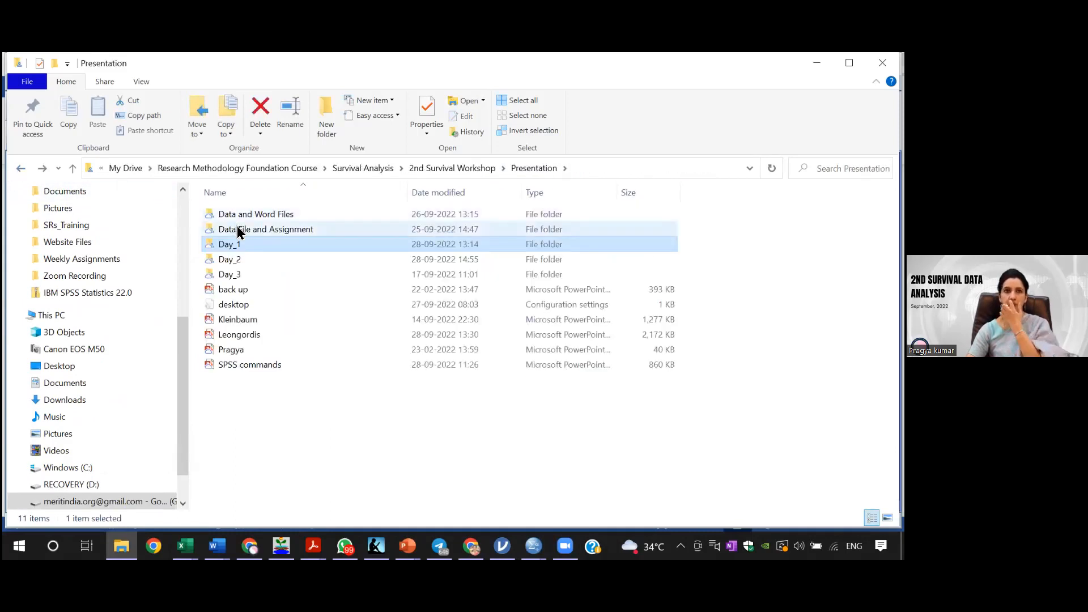
double_click(238, 229)
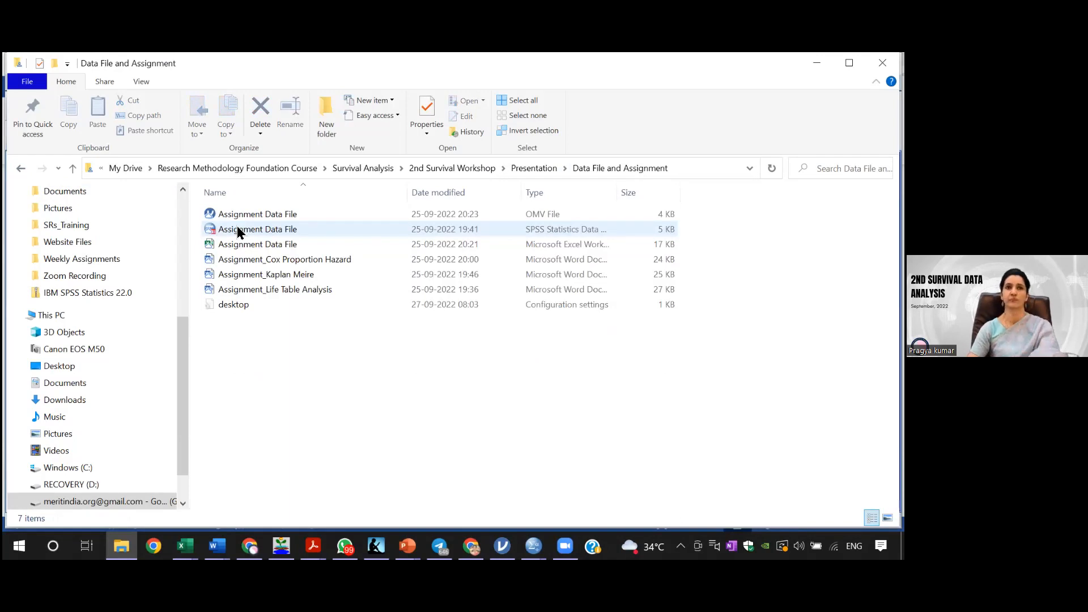
double_click(254, 219)
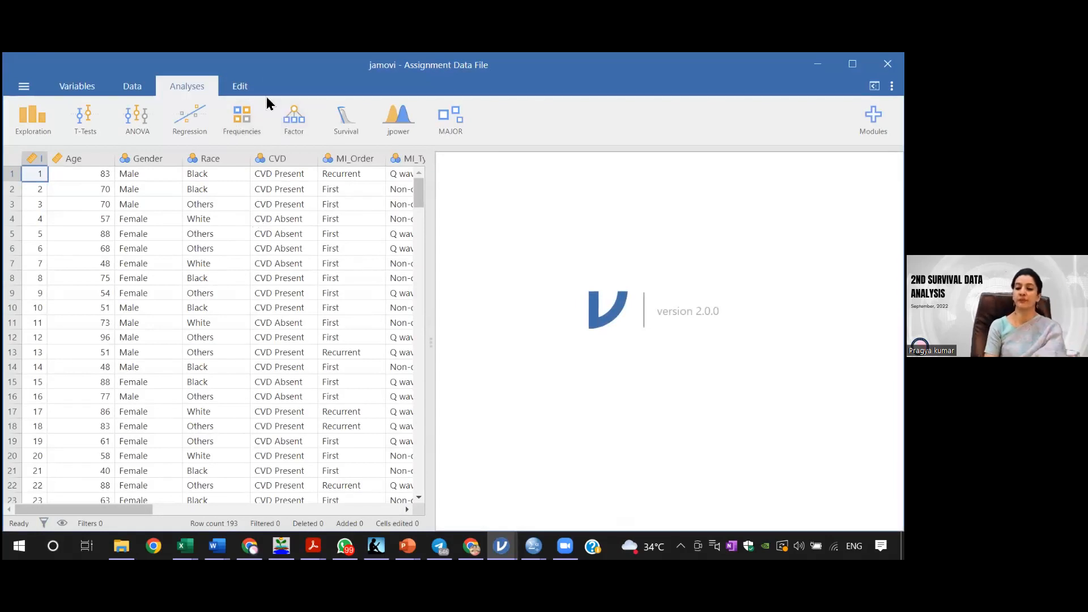
Start a ClinicoPath univariate Survival Analysis and assign FU_Duration as the elapsed time
left_click(134, 86)
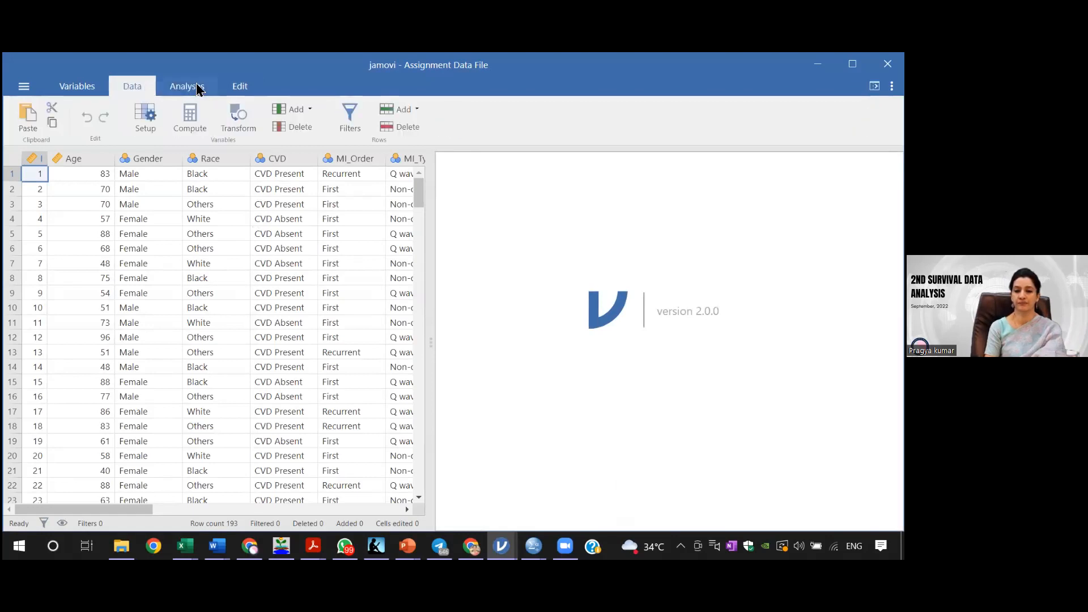
left_click(187, 86)
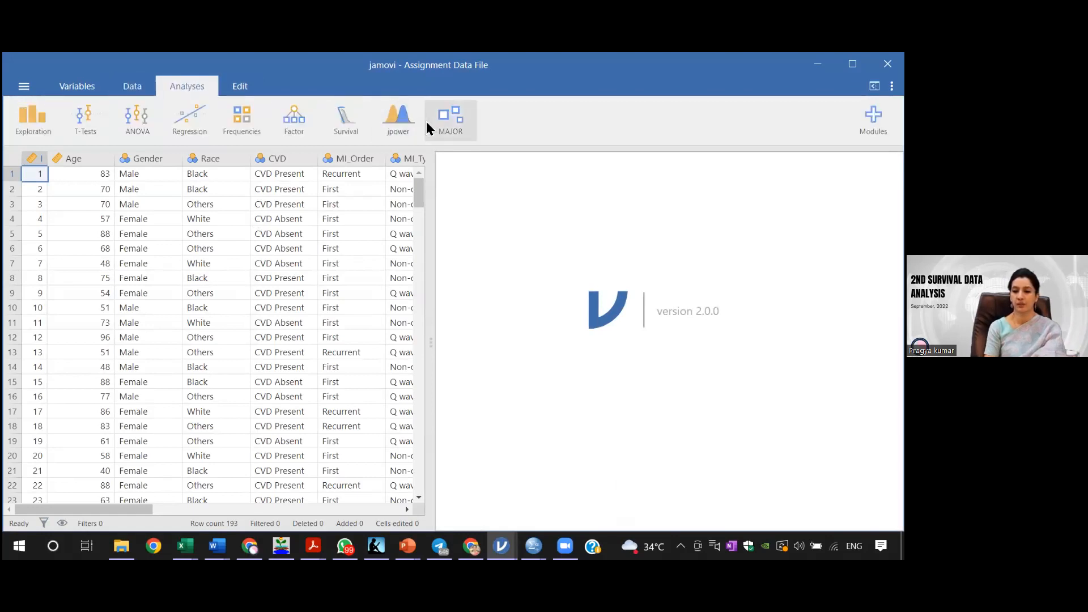
left_click(350, 127)
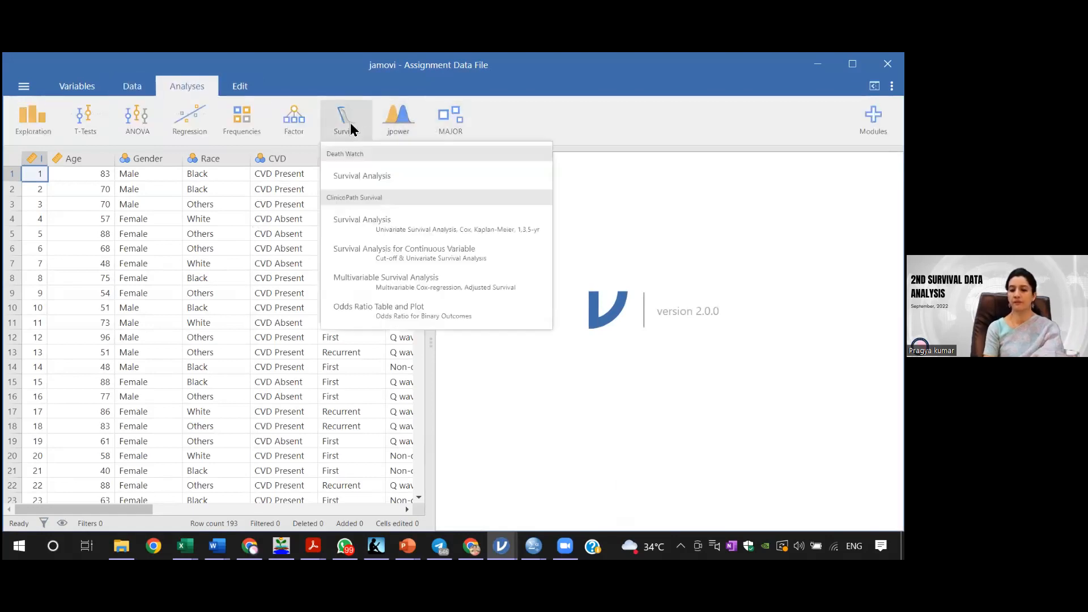
left_click(375, 219)
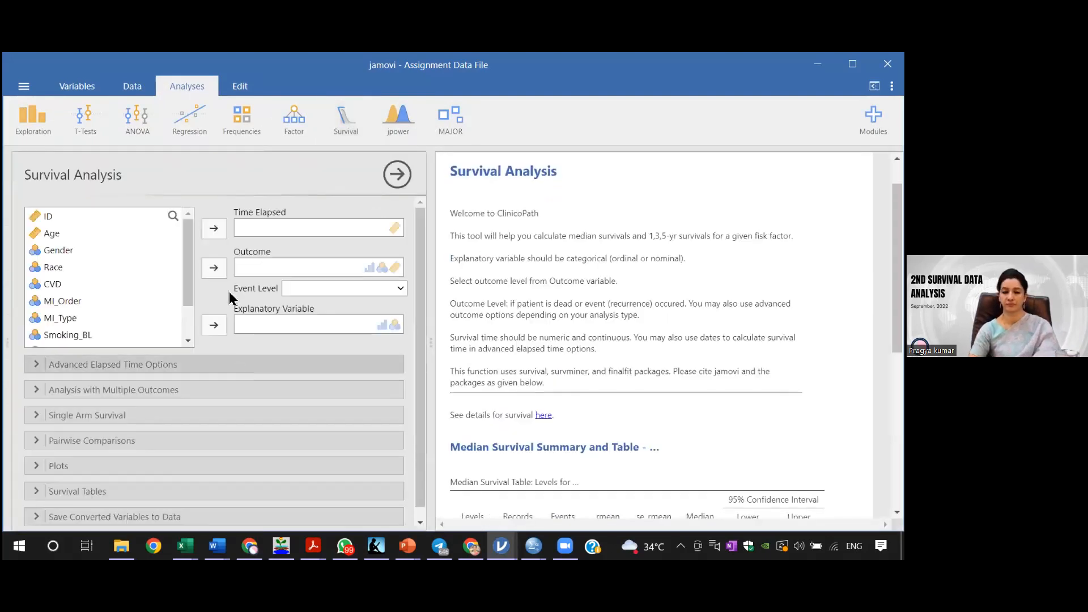
scroll(189, 335, "down", 2)
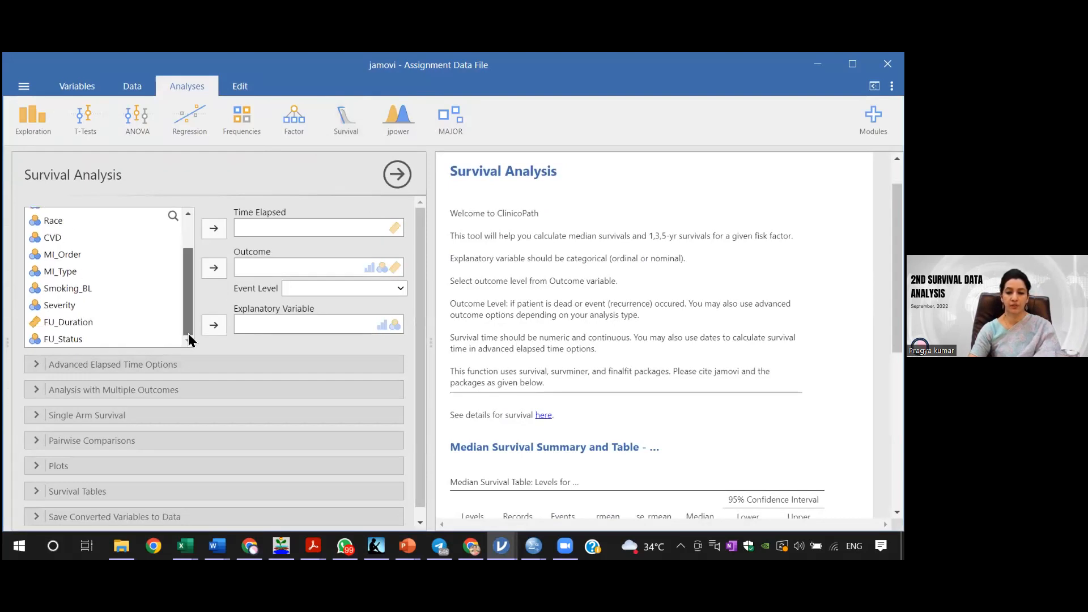
left_click(80, 322)
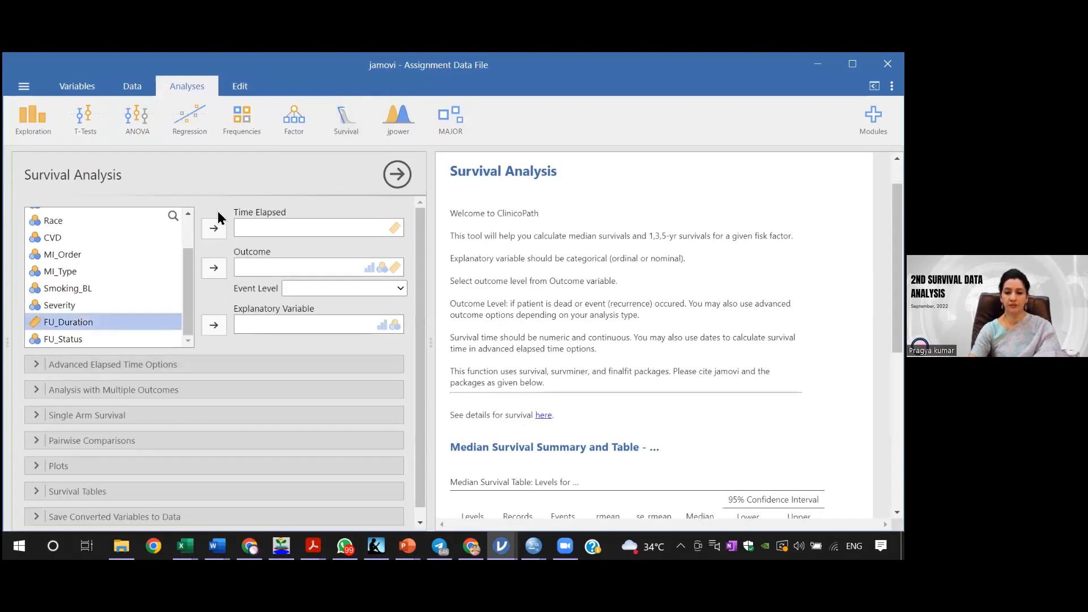
left_click(214, 229)
Set FU_Status as the outcome with event level Died, and Gender as the explanatory variable
left_click(102, 340)
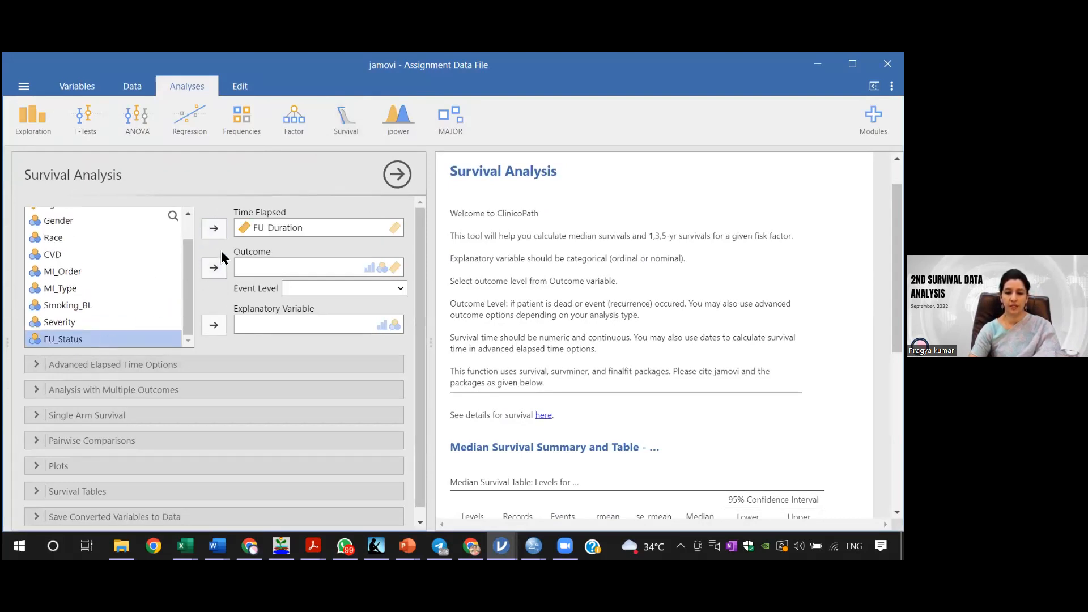
left_click(213, 269)
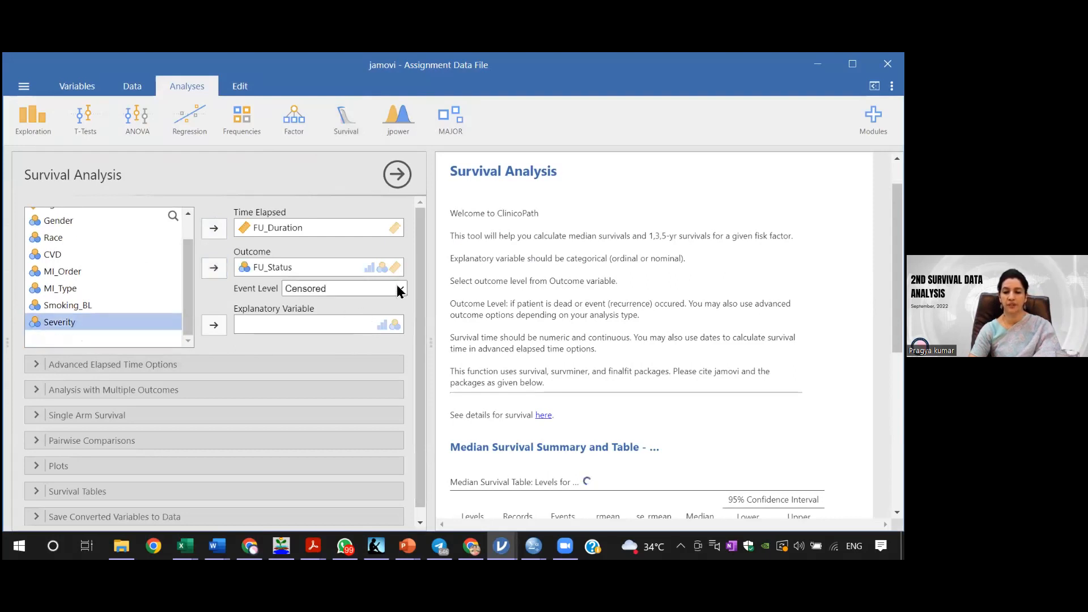
left_click(401, 289)
left_click(359, 317)
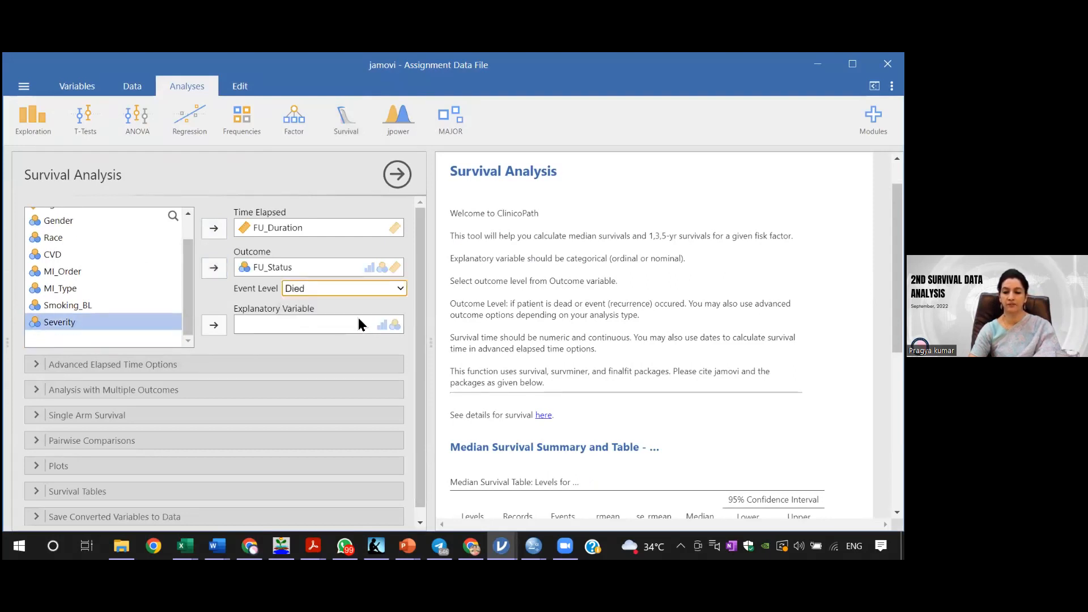
left_click(78, 220)
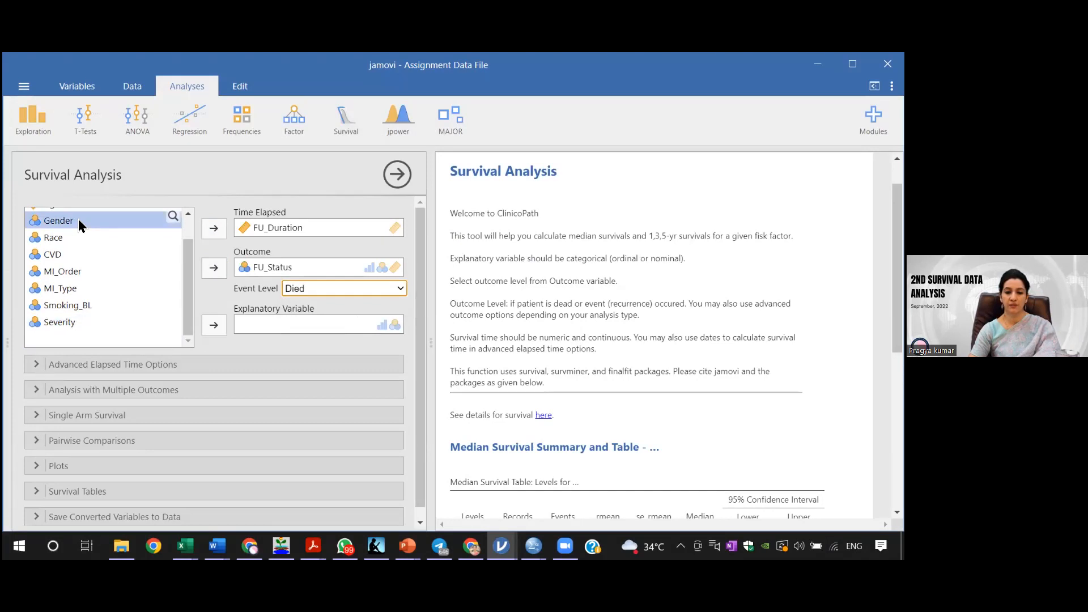
left_click(214, 325)
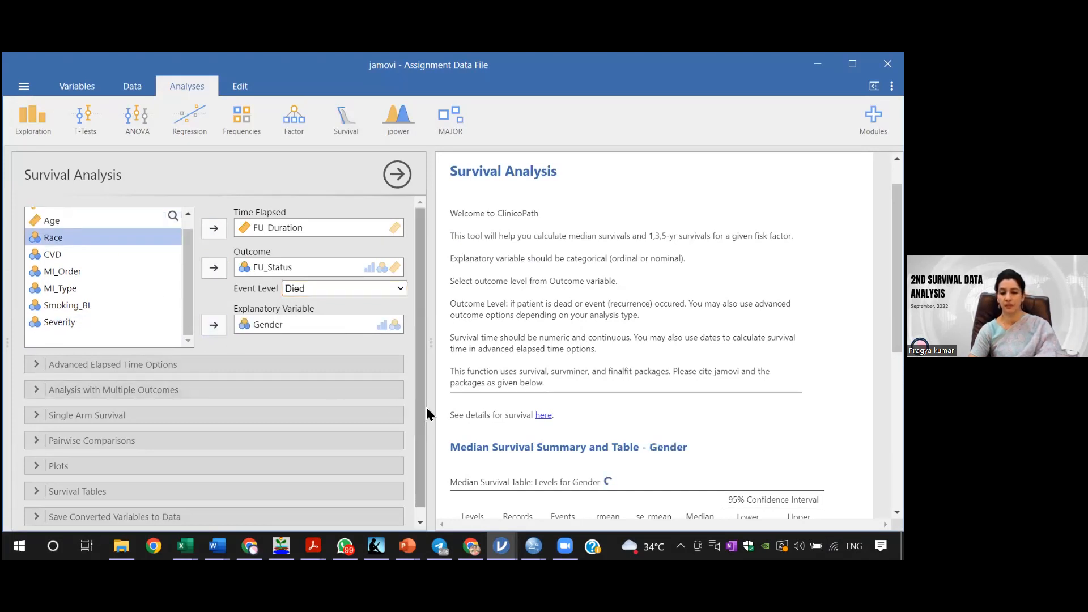
Set the survival table cutpoints to 0,7,14,21,28
scroll(418, 414, "down", 1)
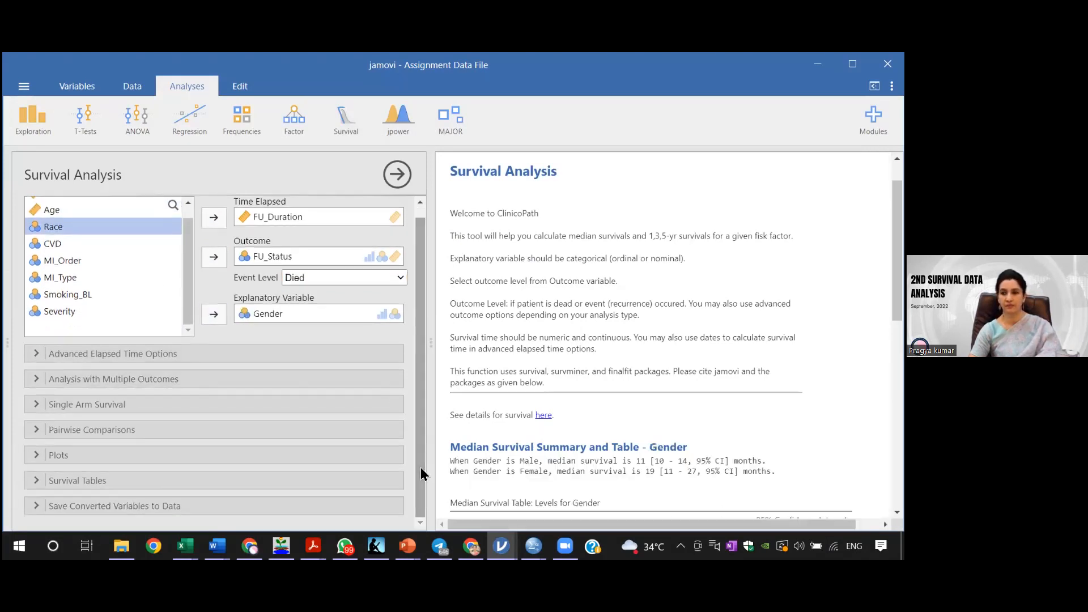
left_click(92, 482)
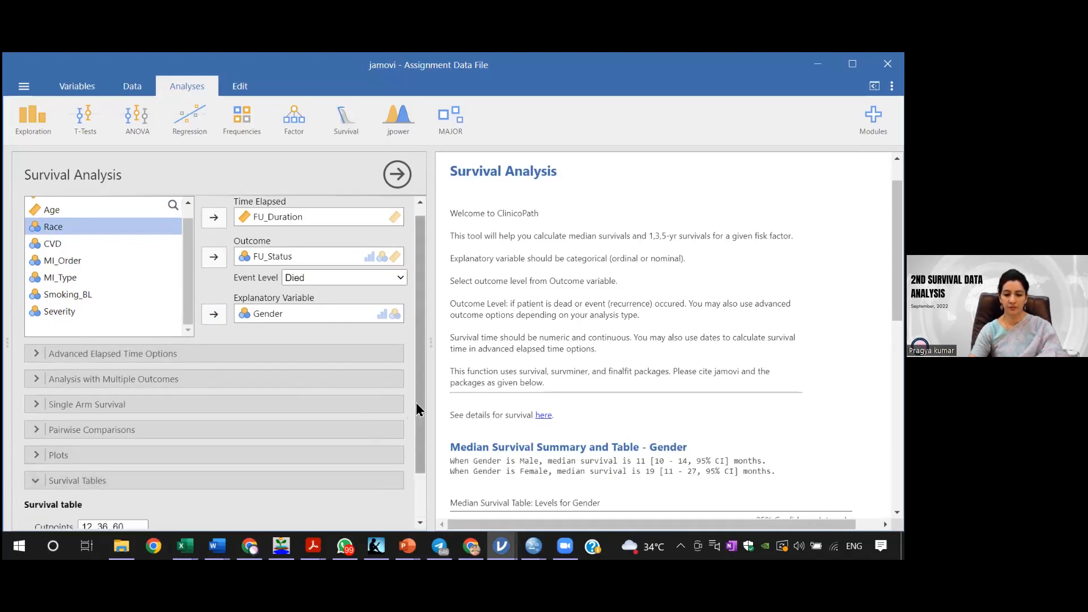
scroll(419, 403, "down", 3)
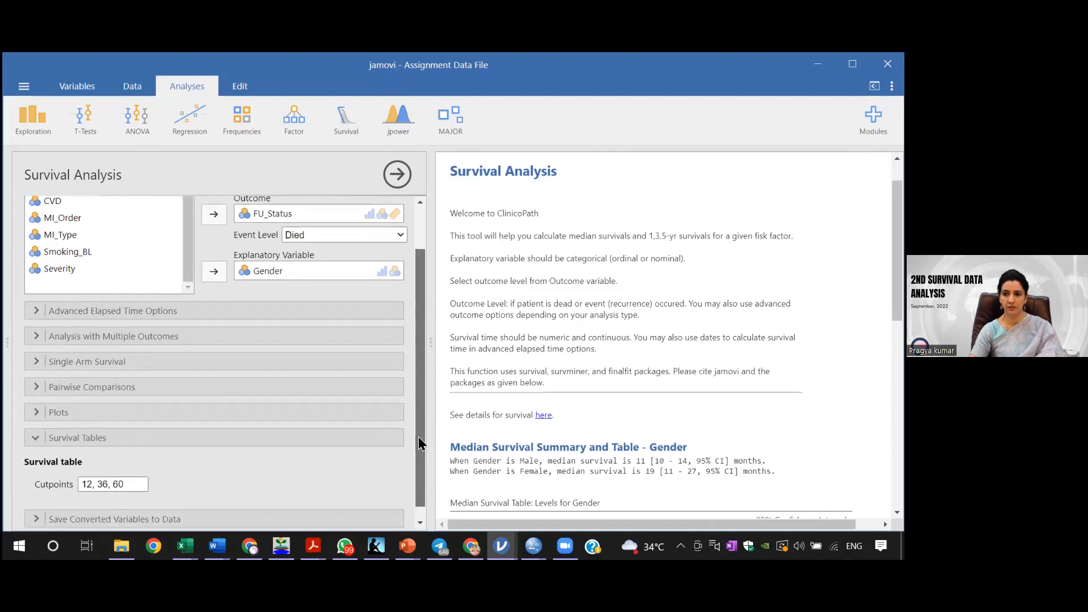
left_click(131, 472)
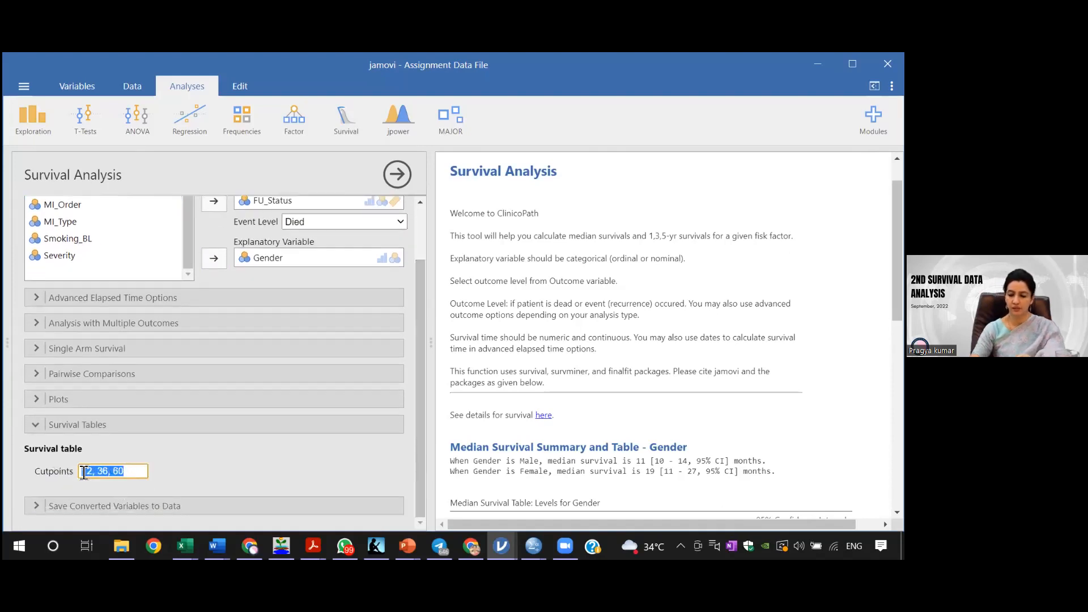
key("BackSpace")
type("1")
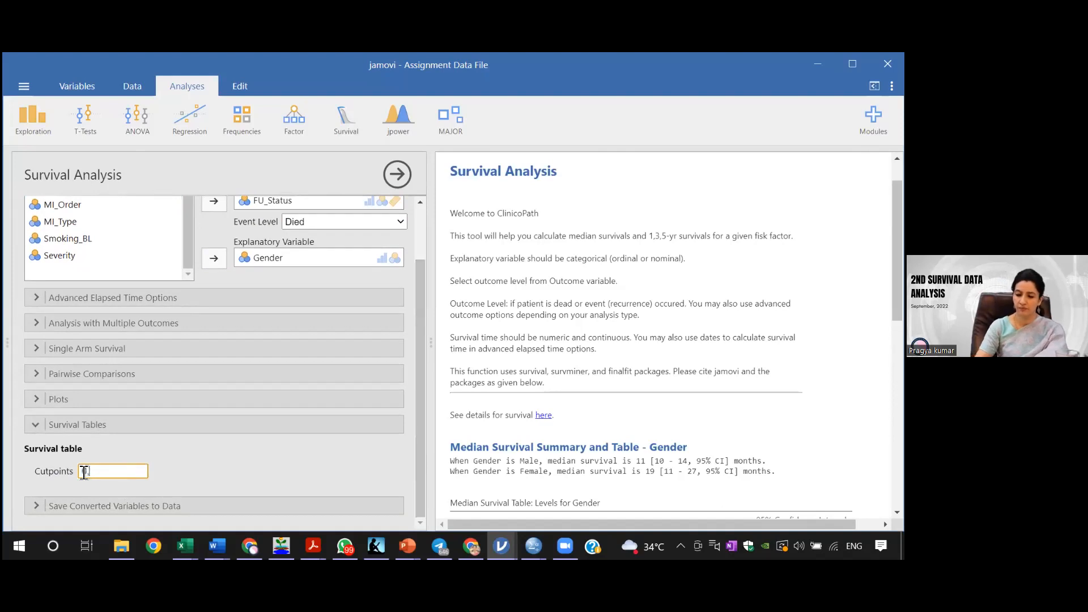
type(",7,14,21,28")
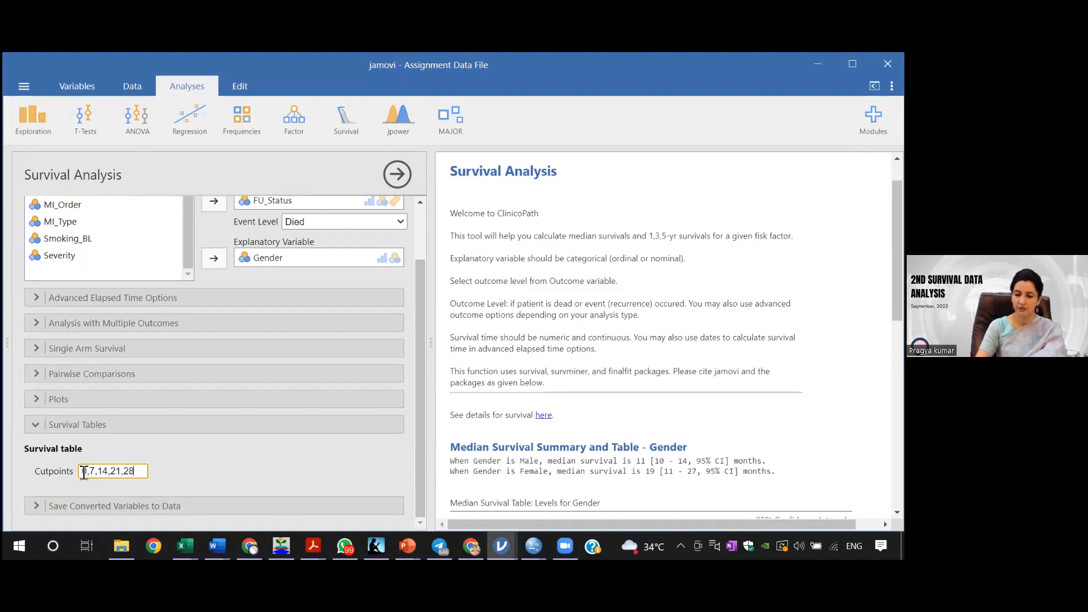
left_click(212, 476)
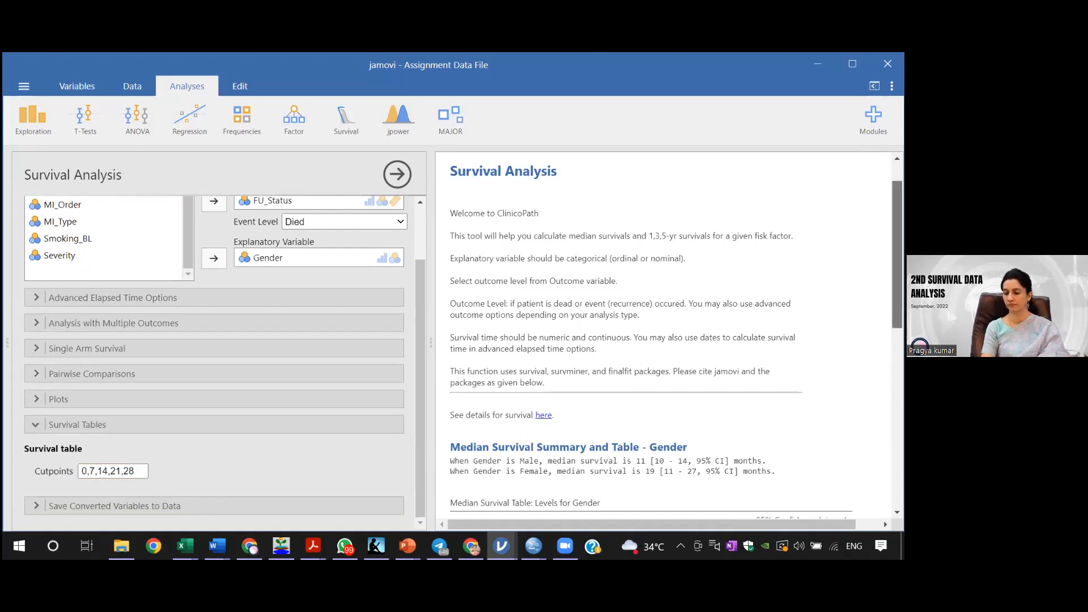
Review the Gender median survival, Cox regression and cutpoint survival tables, including the numbers of events for males
scroll(669, 340, "down", 6)
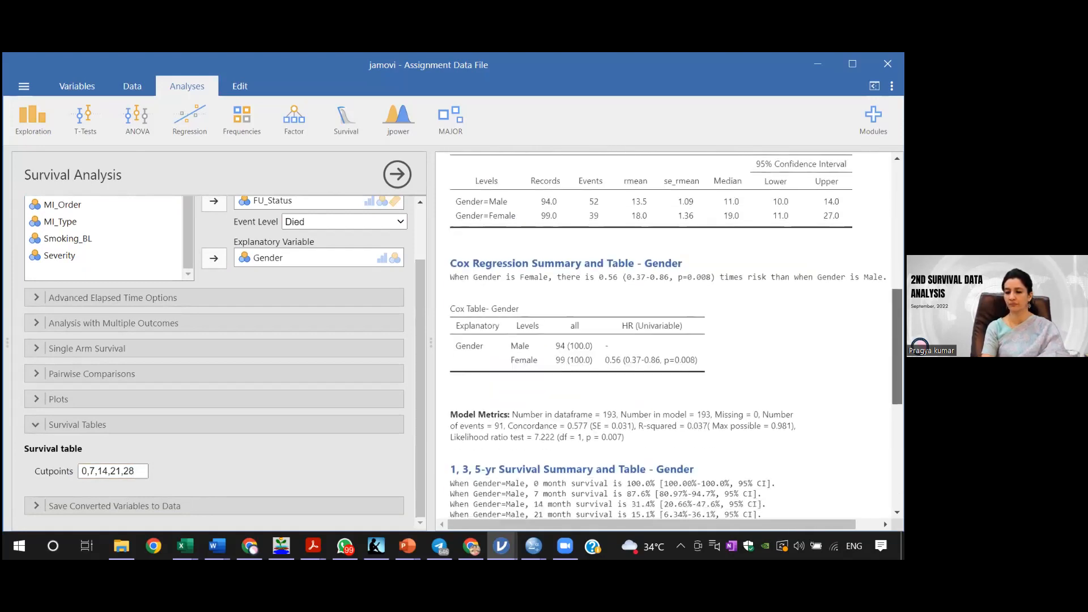
scroll(668, 335, "down", 6)
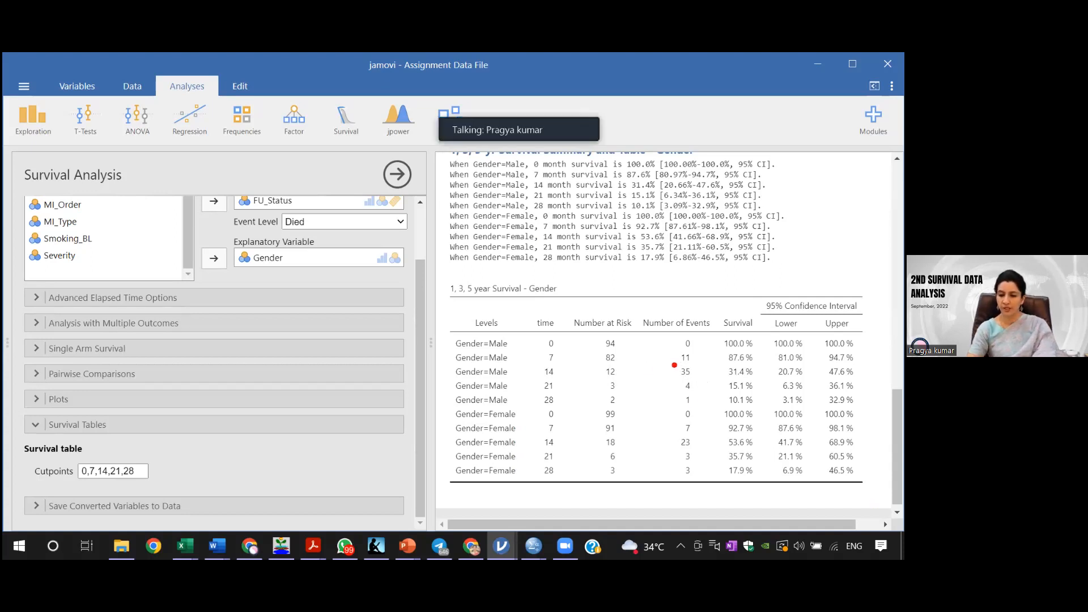
left_click_drag(674, 365, 698, 376)
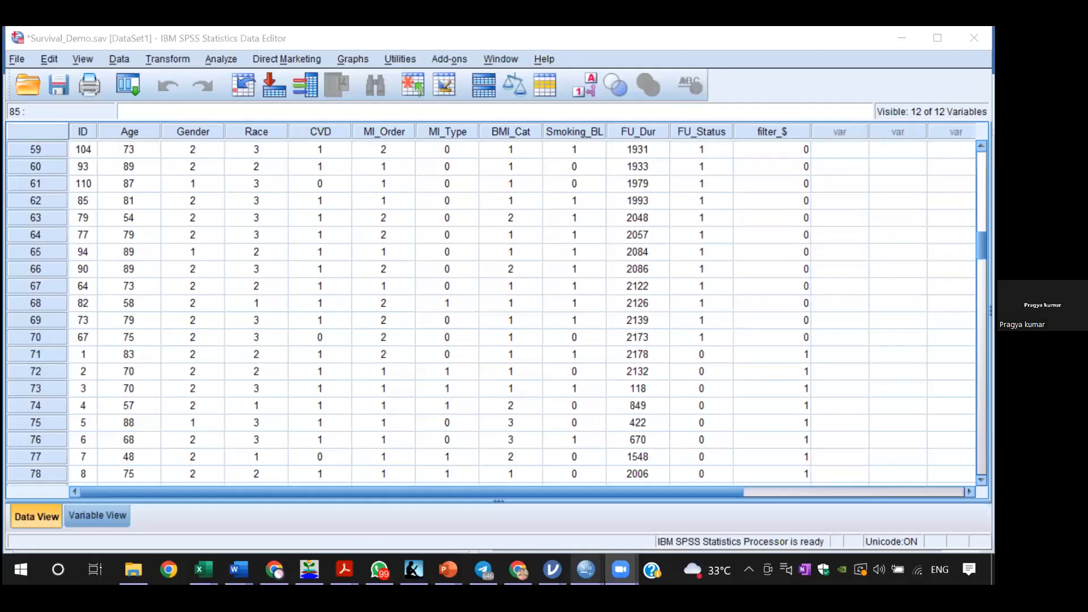
Switch from SPSS to the Assignment Data File window in jamovi and add 95% confidence intervals to the Gender survival plot
mouse_move(586, 569)
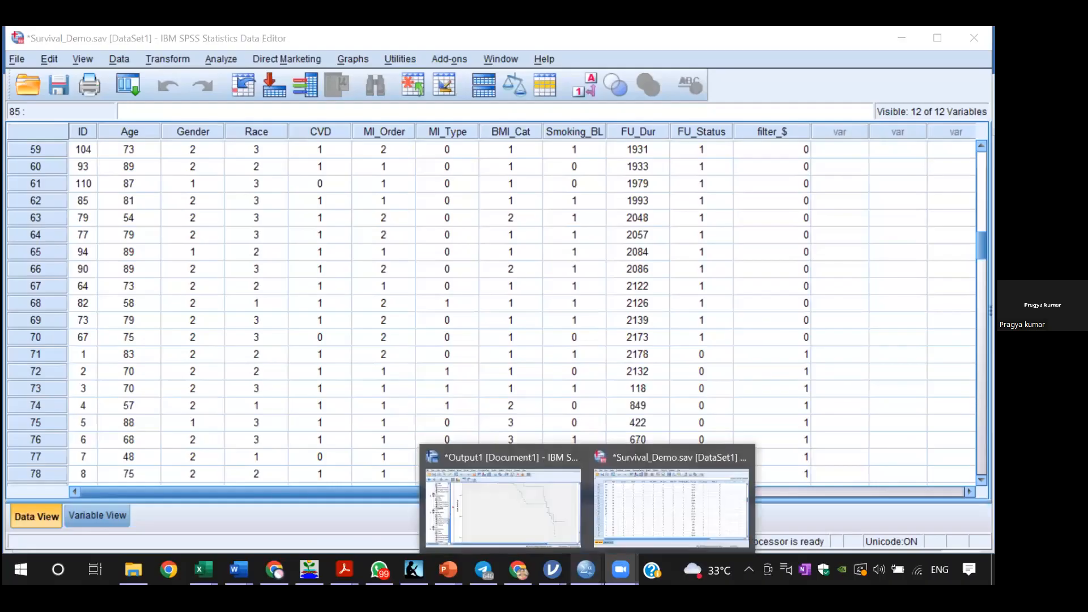
left_click(542, 515)
mouse_move(552, 570)
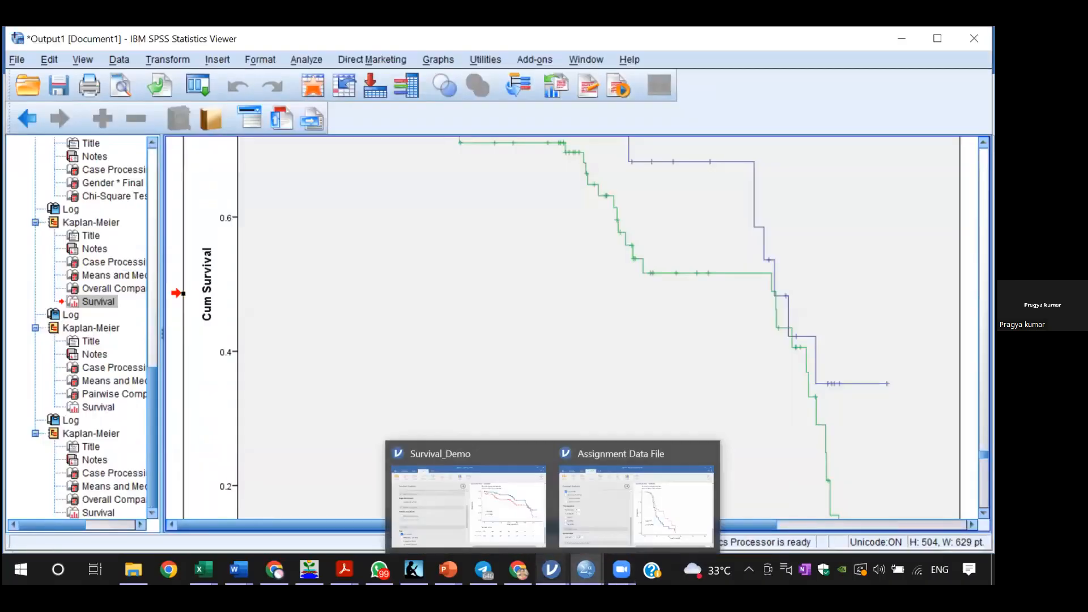
left_click(646, 517)
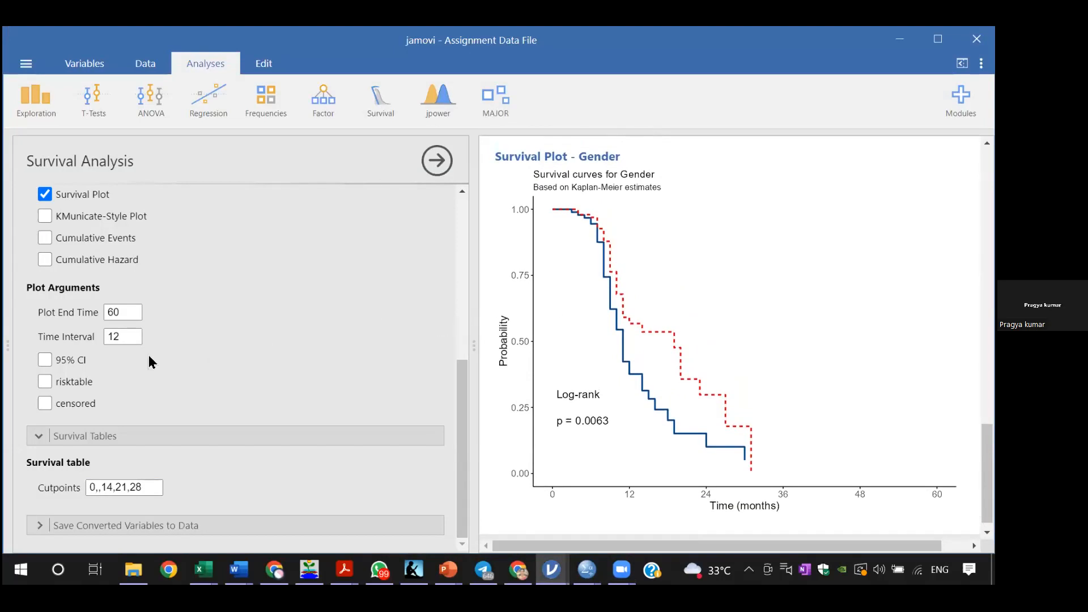
left_click(45, 360)
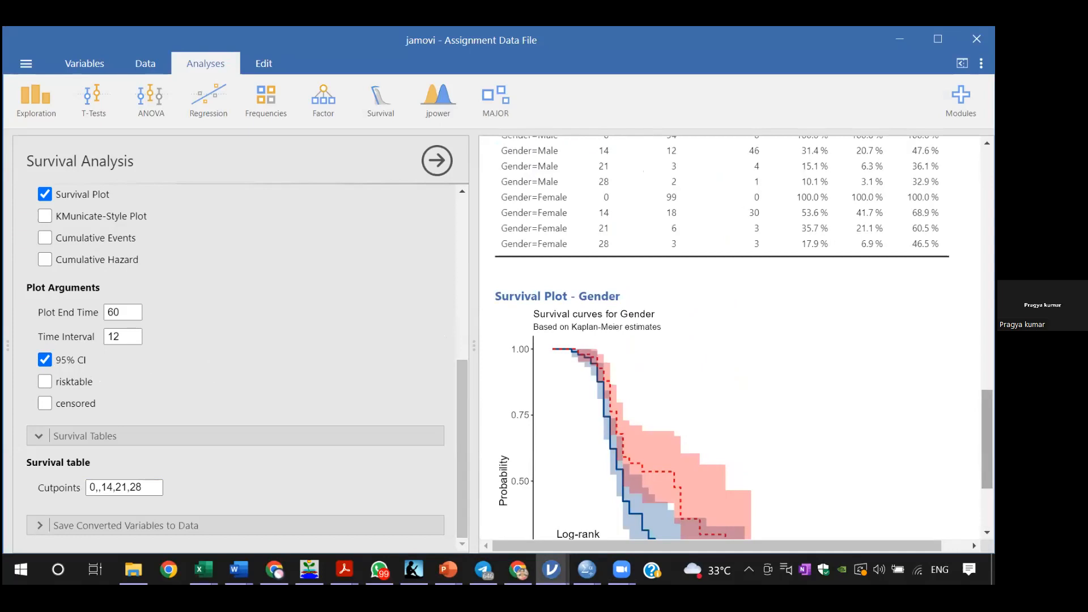
Review the Gender results from the median survival summary through the Cox and survival tables to the survival plot with its confidence bands
scroll(731, 340, "down", 3)
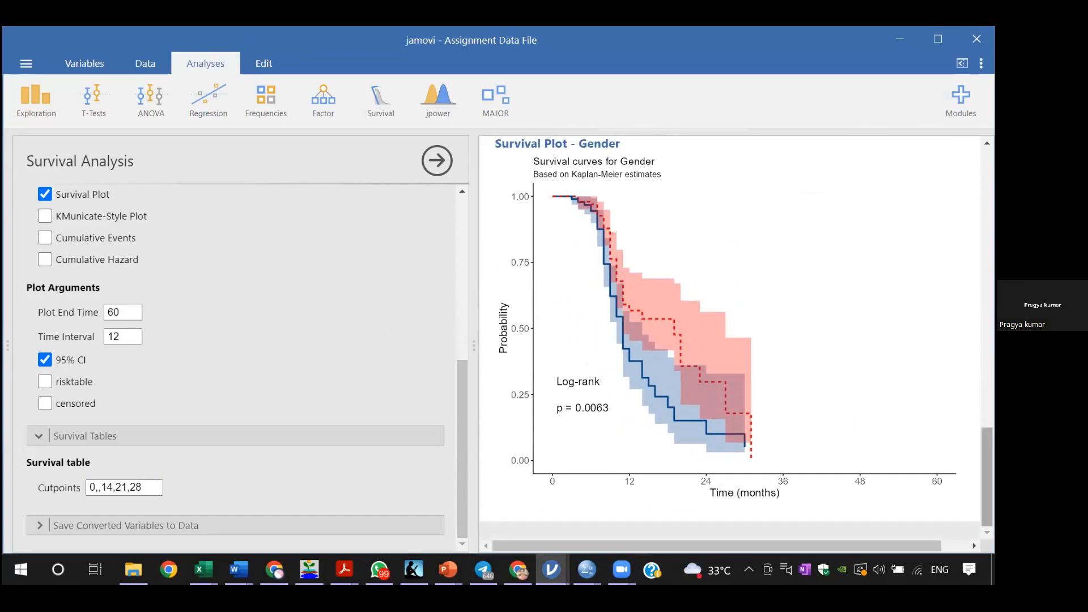
scroll(987, 476, "up", 3)
scroll(737, 340, "up", 8)
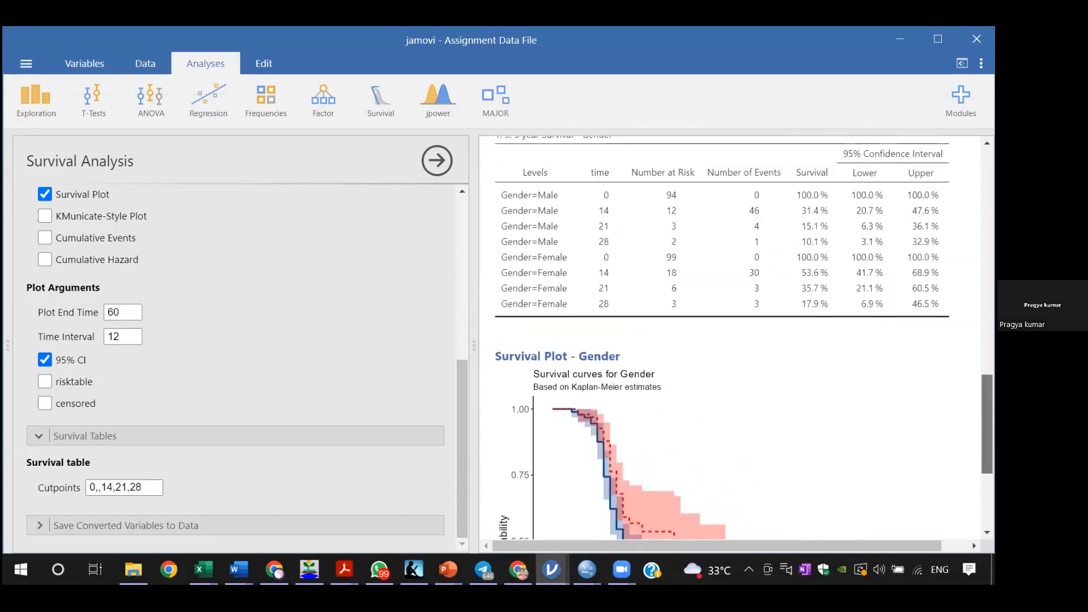
scroll(736, 340, "up", 5)
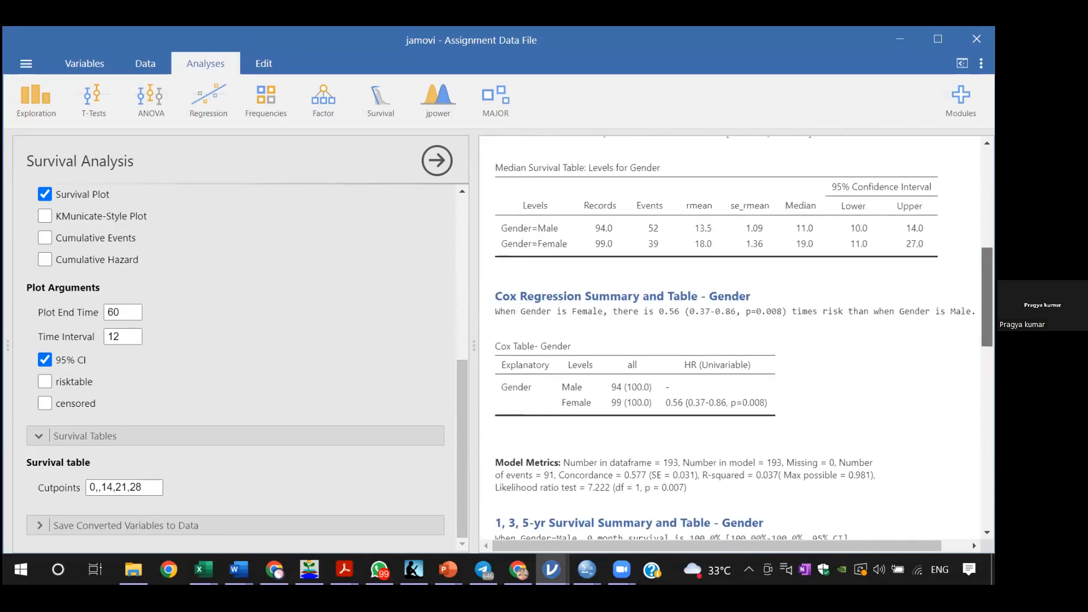
scroll(736, 340, "up", 3)
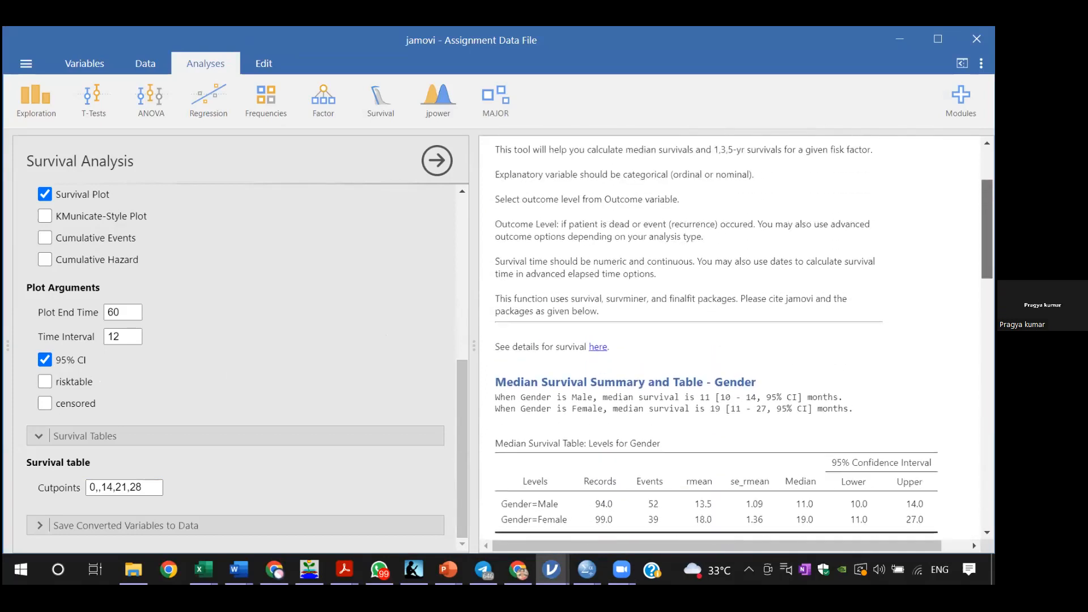
scroll(737, 340, "down", 5)
scroll(736, 340, "down", 8)
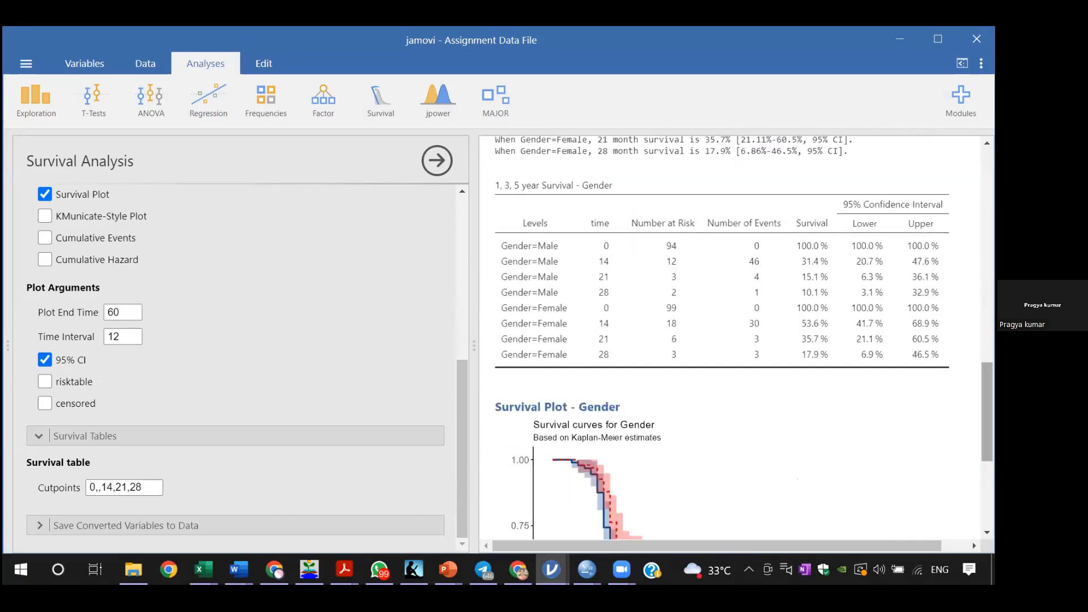
scroll(736, 340, "down", 3)
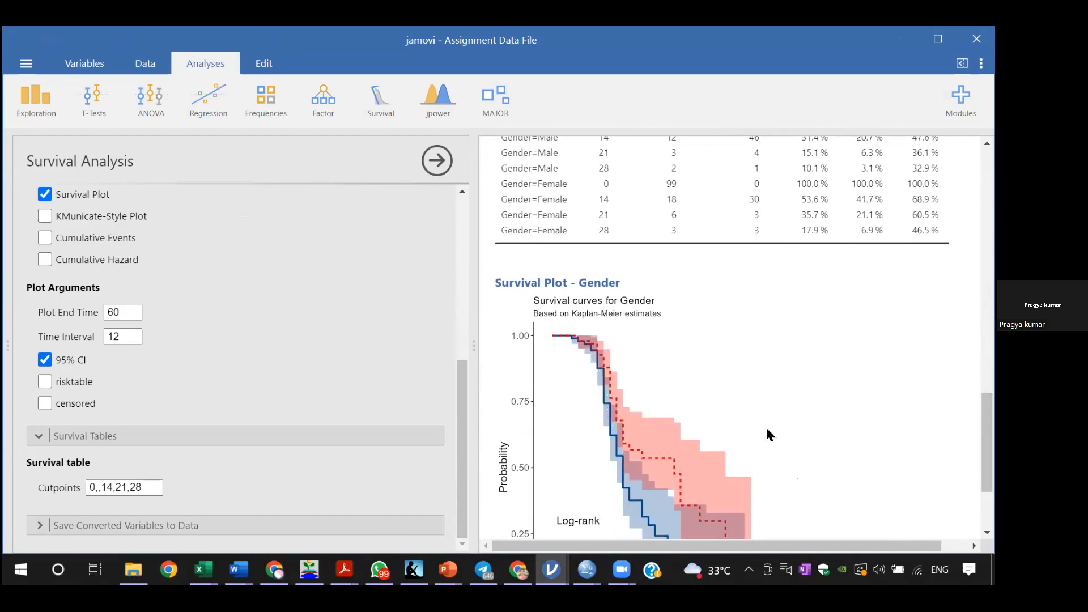
scroll(737, 340, "down", 3)
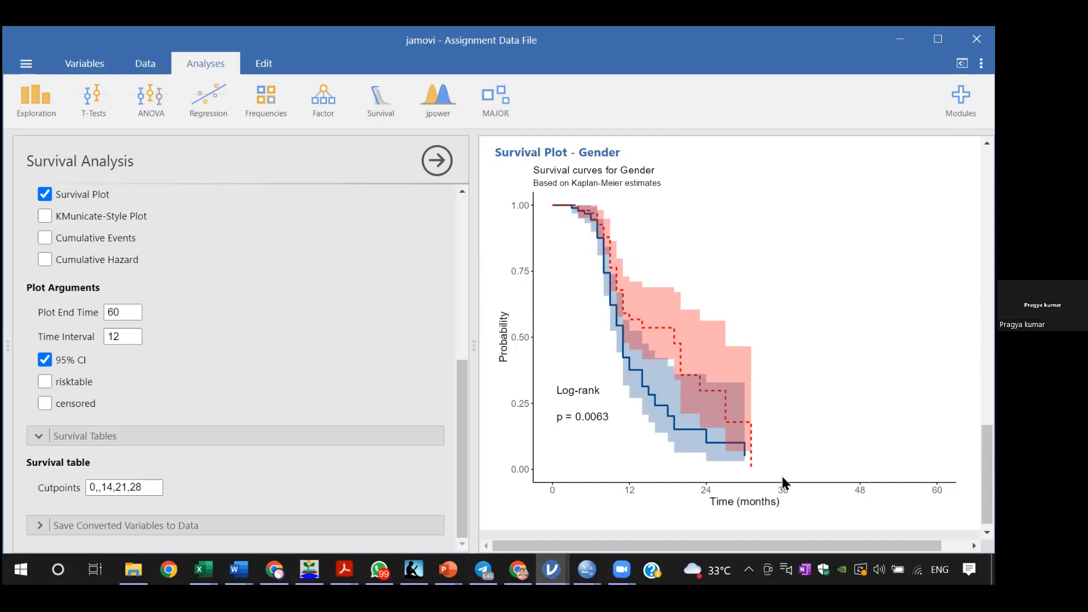
Switch to the SPSS output and review the Gender survival plot, means and medians for survival time, and overall comparisons
mouse_move(552, 569)
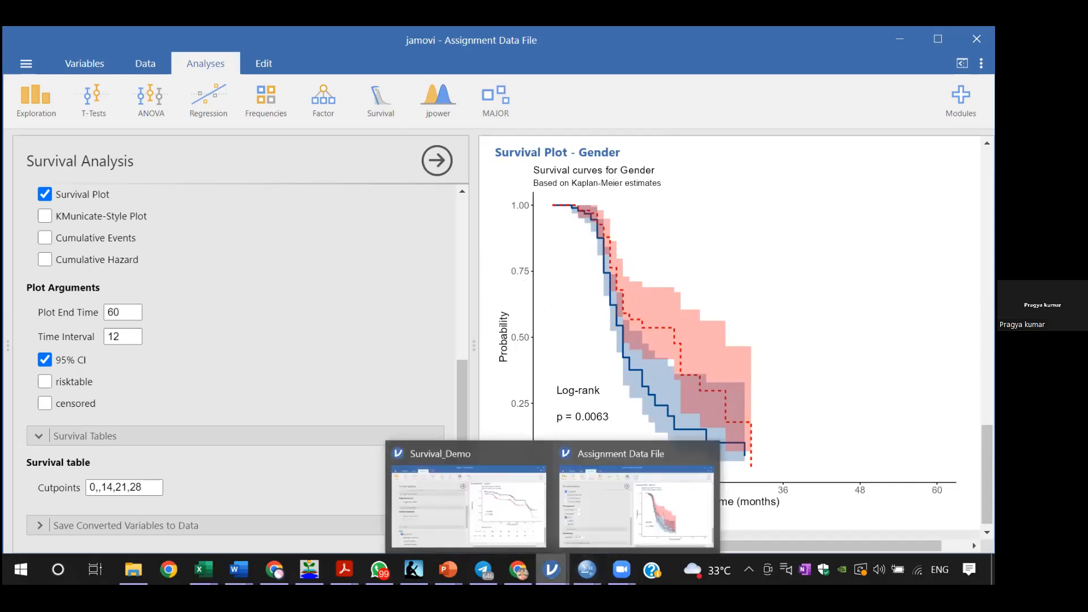
mouse_move(587, 569)
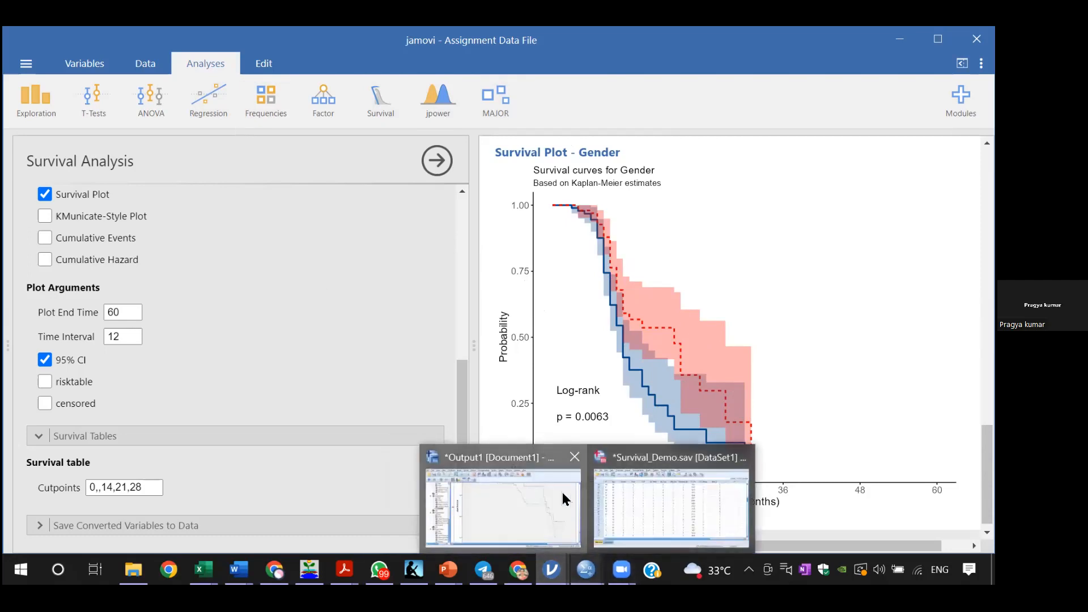
left_click(563, 498)
scroll(572, 327, "up", 10)
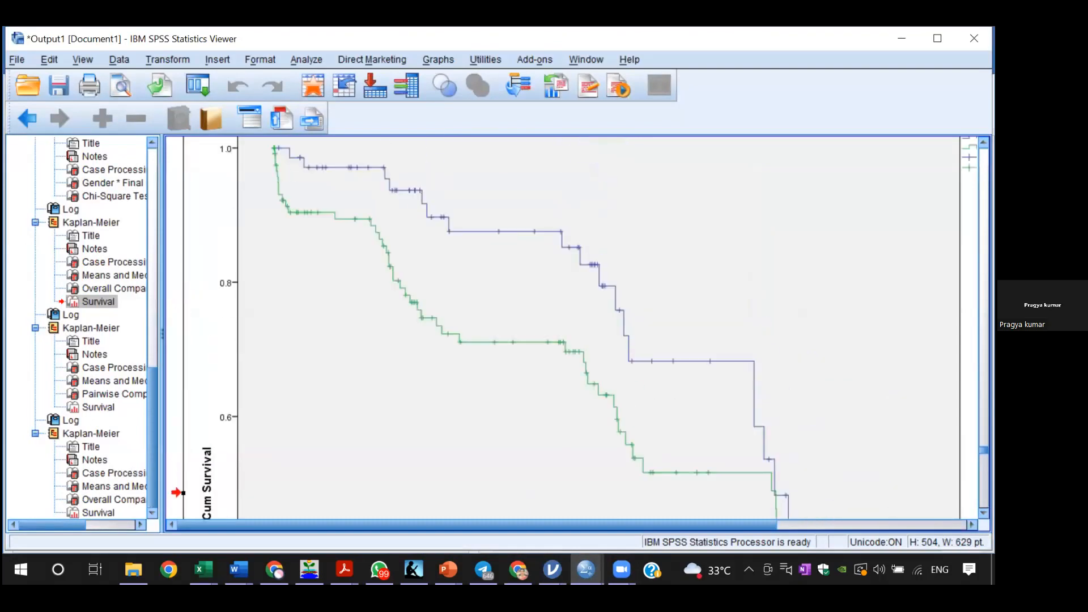
scroll(572, 328, "down", 4)
scroll(573, 328, "up", 3)
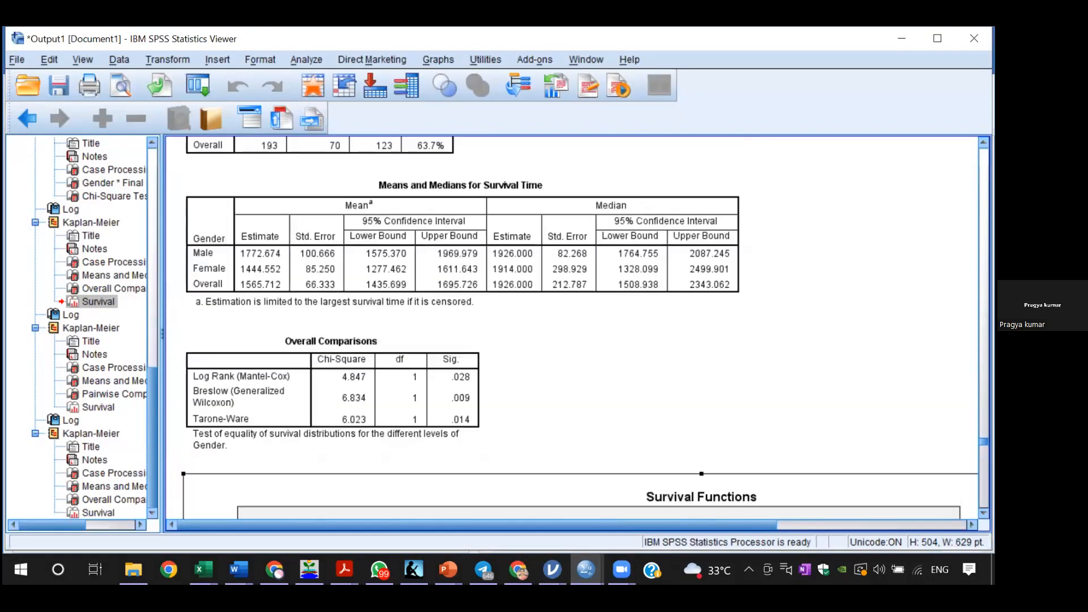
left_click(530, 215)
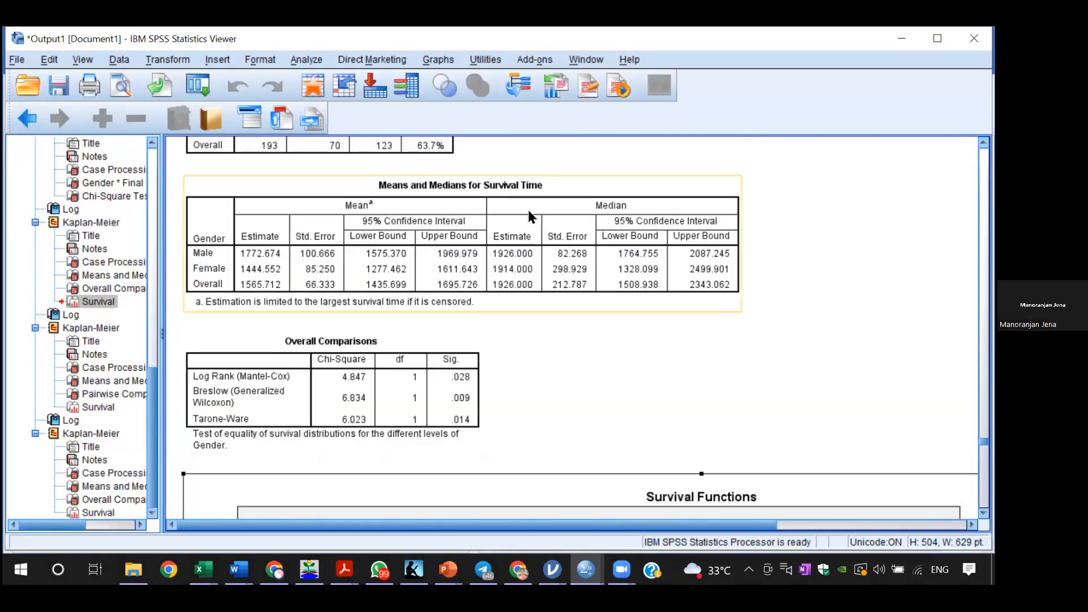
left_click(877, 324)
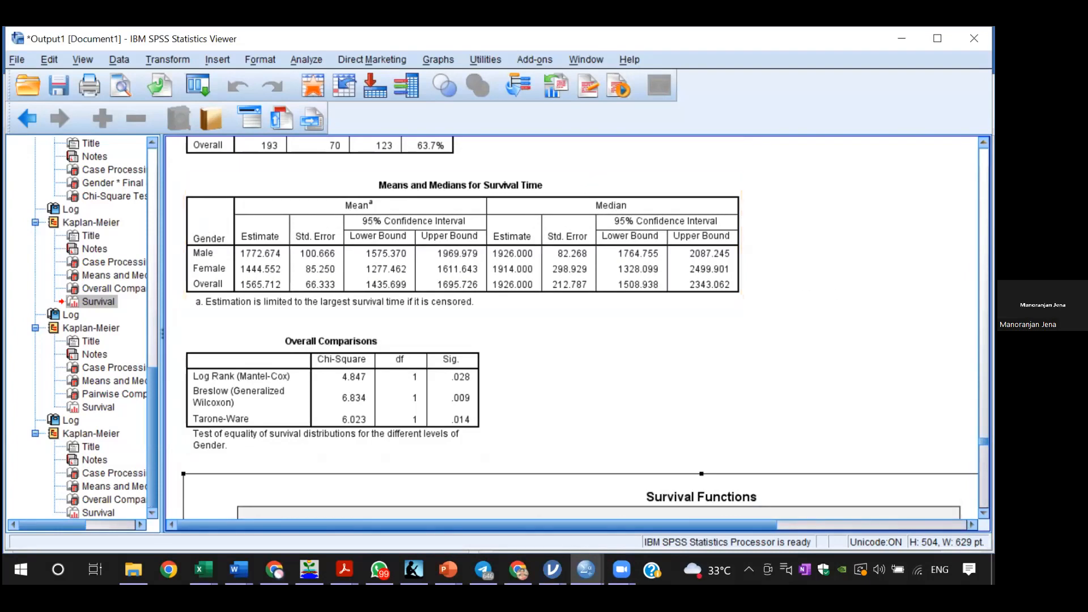
Go back through the SPSS output to the Gender Kaplan-Meier case processing summary and the start of its survival table
scroll(580, 328, "up", 10)
scroll(580, 328, "up", 12)
scroll(580, 329, "up", 12)
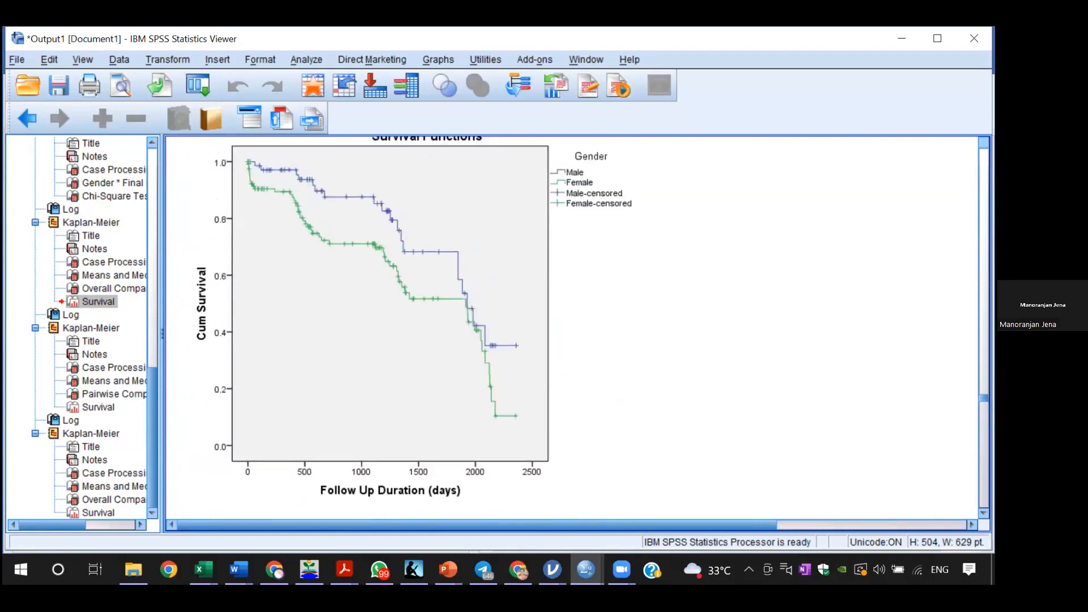
scroll(580, 329, "up", 12)
scroll(442, 327, "up", 12)
scroll(442, 326, "up", 12)
scroll(442, 326, "up", 12)
scroll(442, 326, "up", 12)
scroll(442, 326, "up", 12)
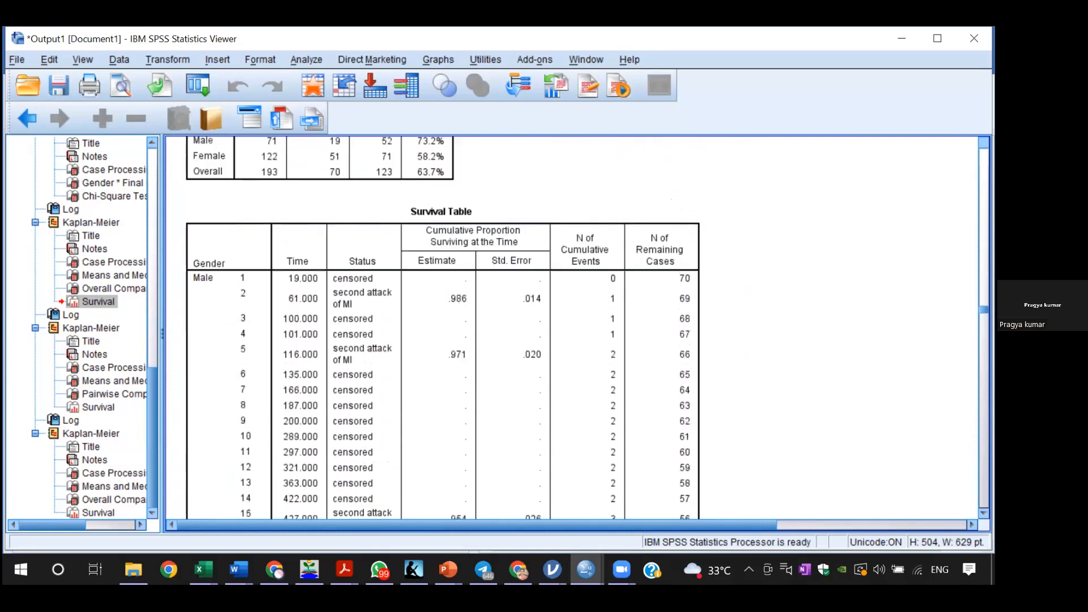
scroll(442, 327, "up", 3)
scroll(442, 326, "up", 2)
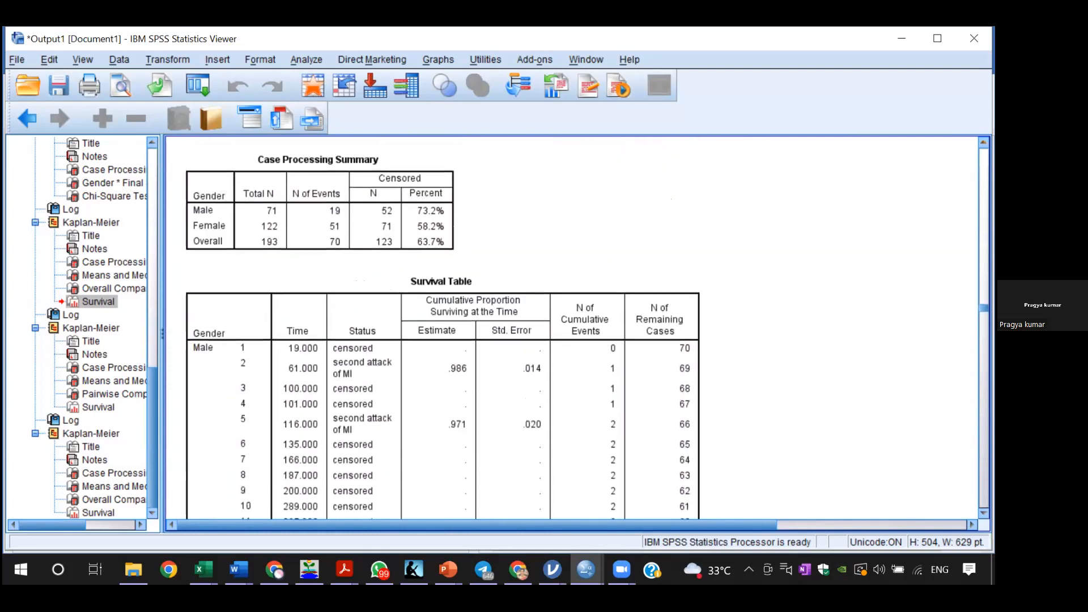
scroll(873, 289, "up", 4)
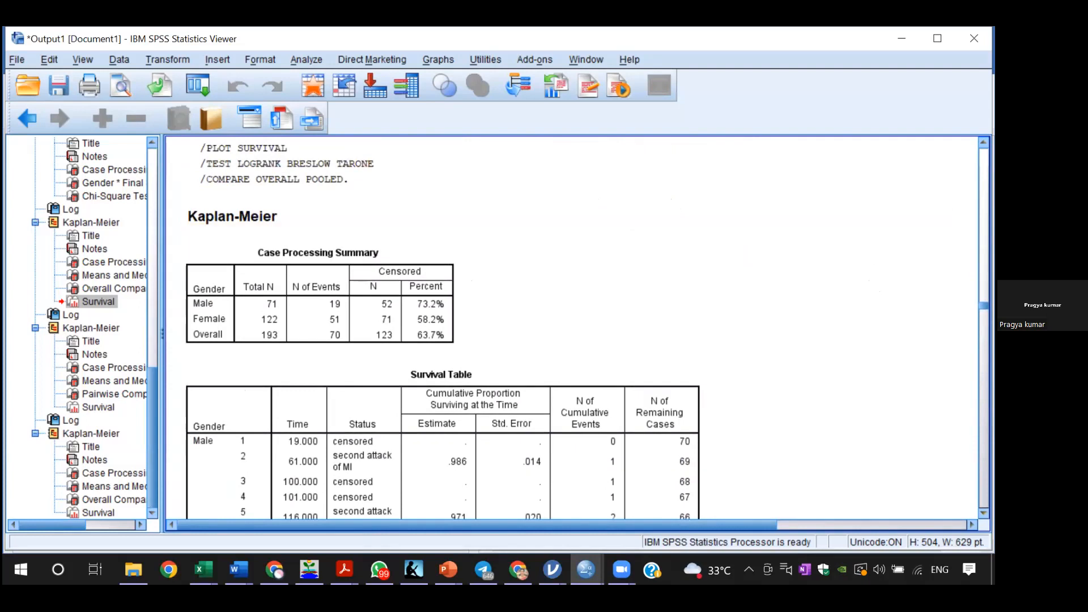
Examine the case-by-case survival table for males and females, including status, cumulative proportion surviving and remaining cases
scroll(442, 326, "down", 6)
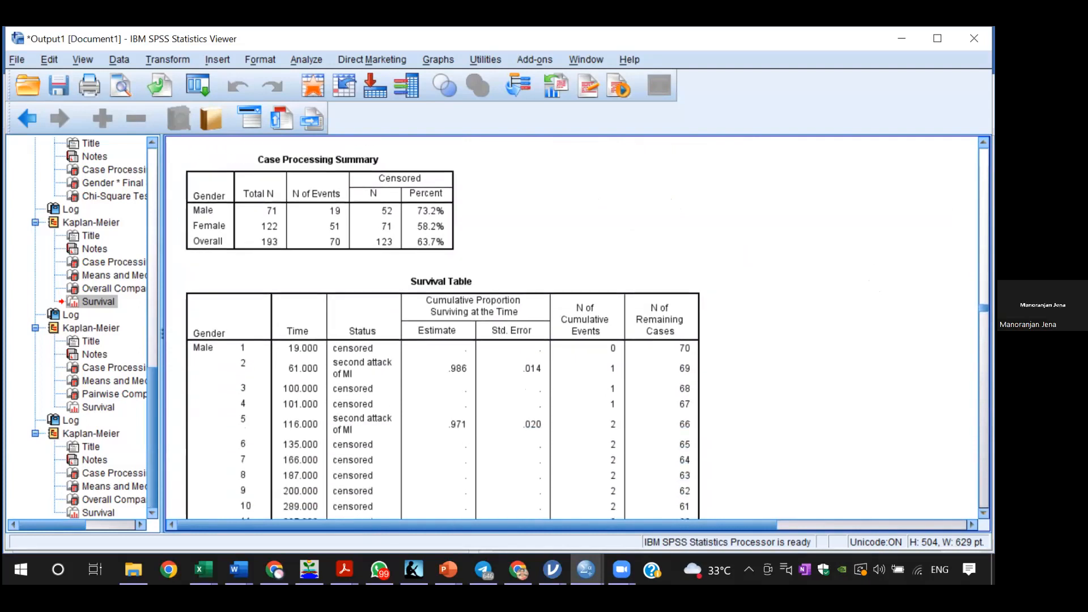
scroll(442, 327, "down", 4)
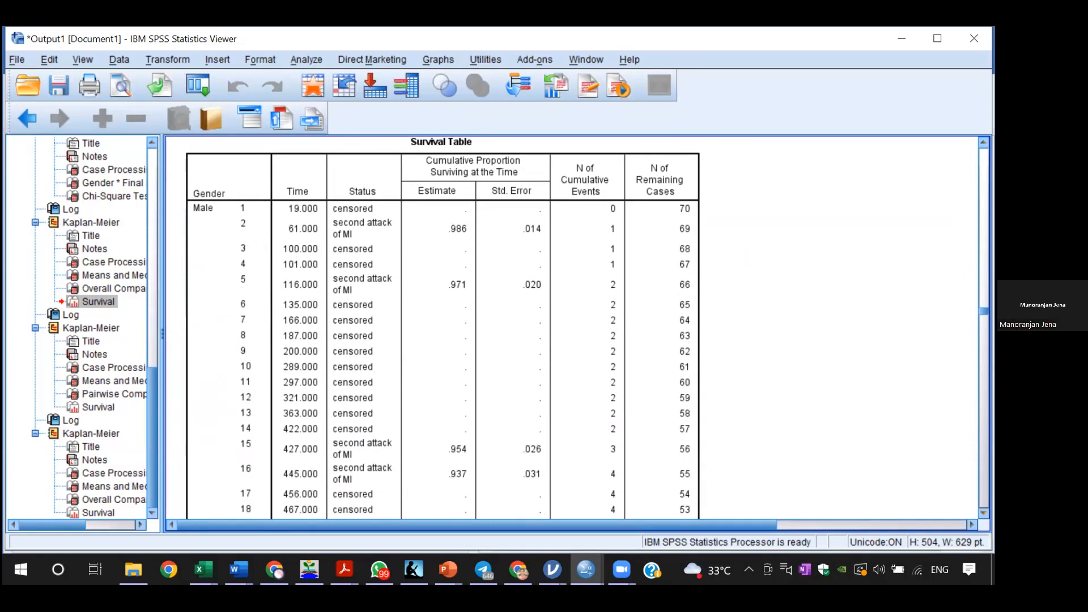
scroll(442, 327, "down", 20)
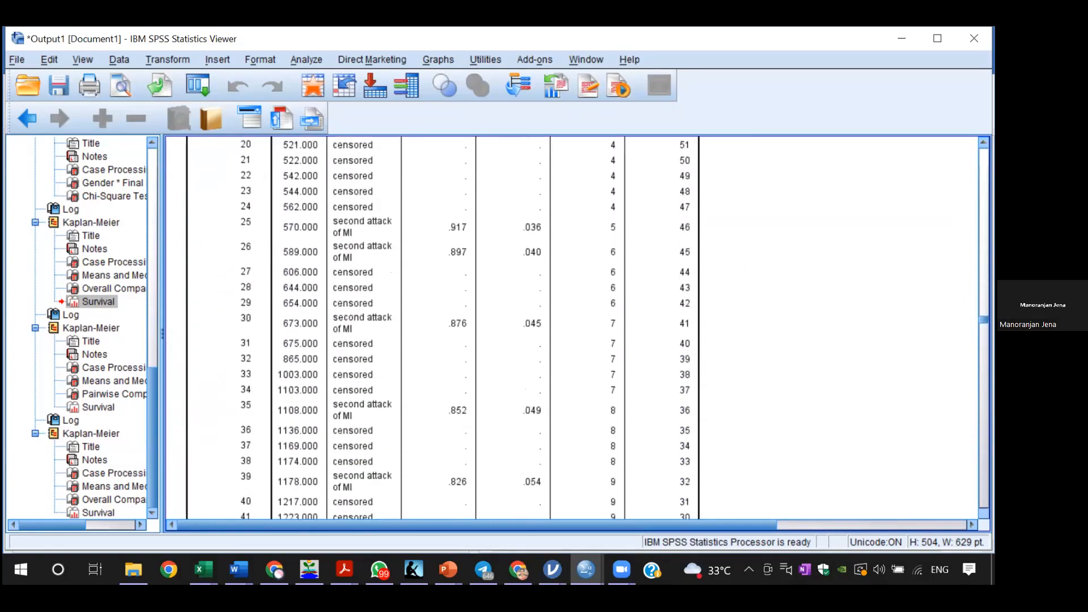
scroll(442, 327, "down", 20)
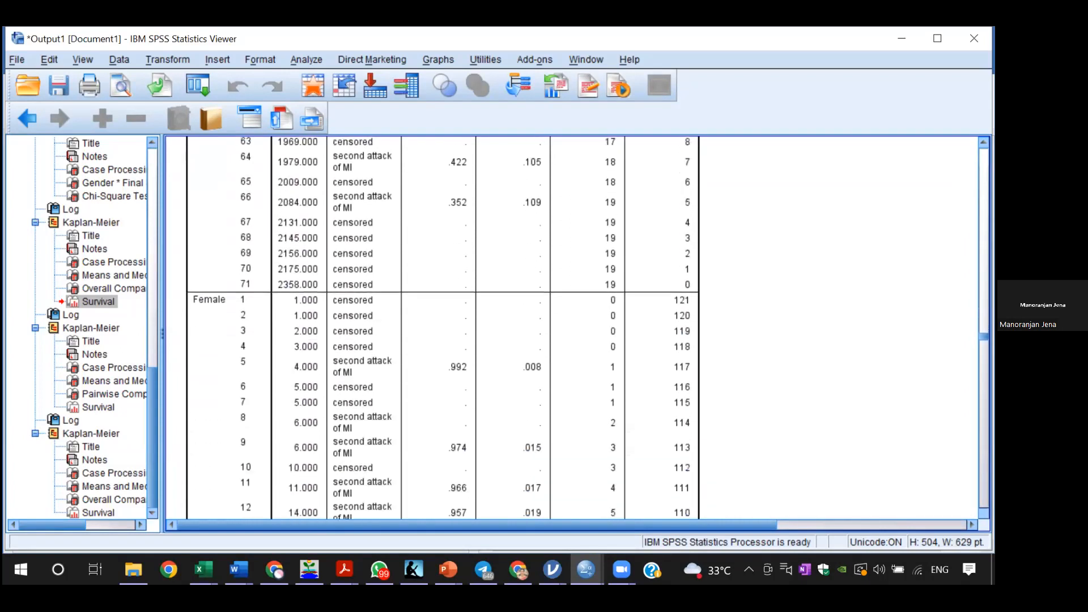
scroll(442, 326, "down", 20)
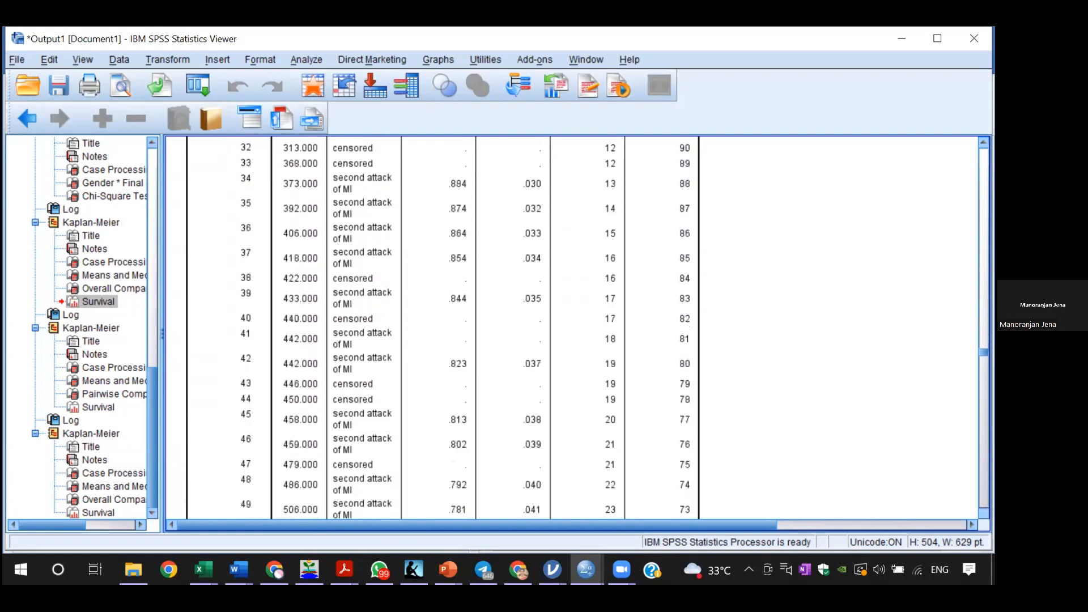
scroll(442, 326, "down", 1)
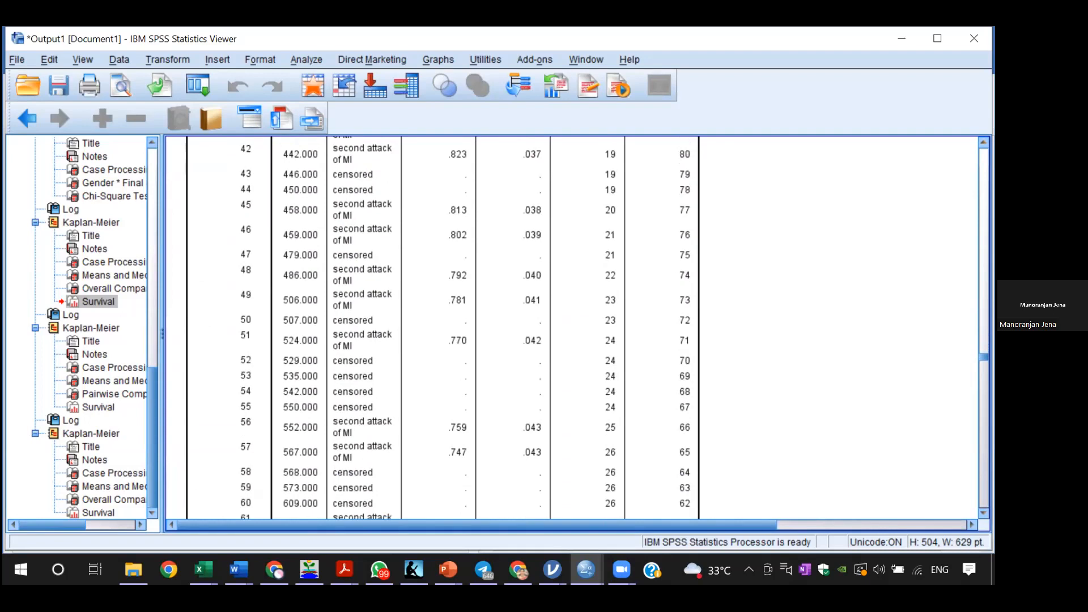
Look back through the follow-up duration dot plots by Gender and their syntax above the Kaplan-Meier results
scroll(442, 326, "up", 20)
scroll(442, 326, "up", 20)
scroll(442, 327, "up", 20)
scroll(442, 327, "up", 20)
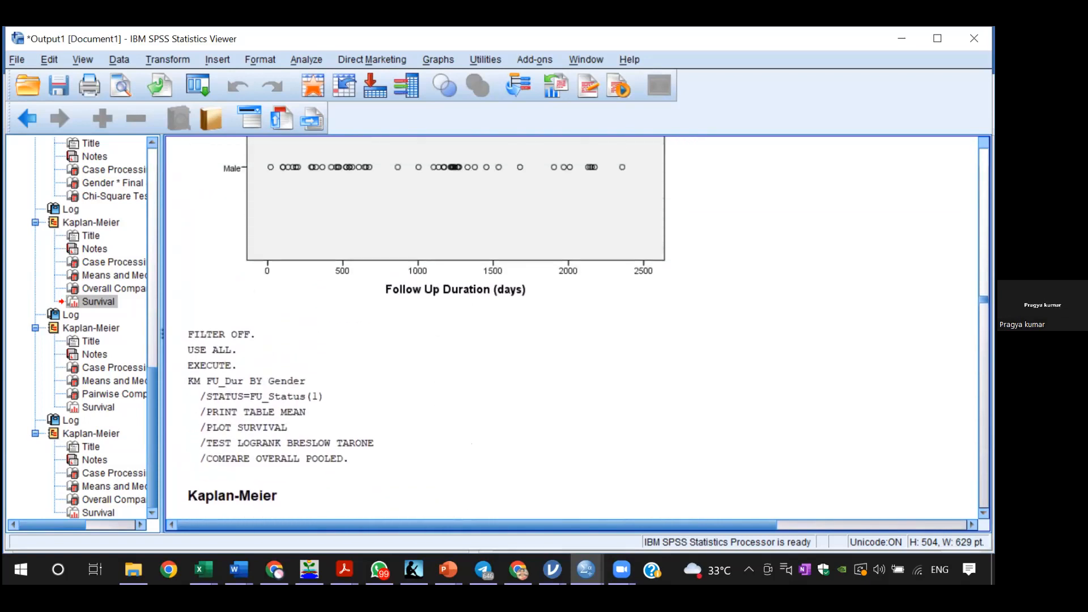
scroll(442, 326, "up", 20)
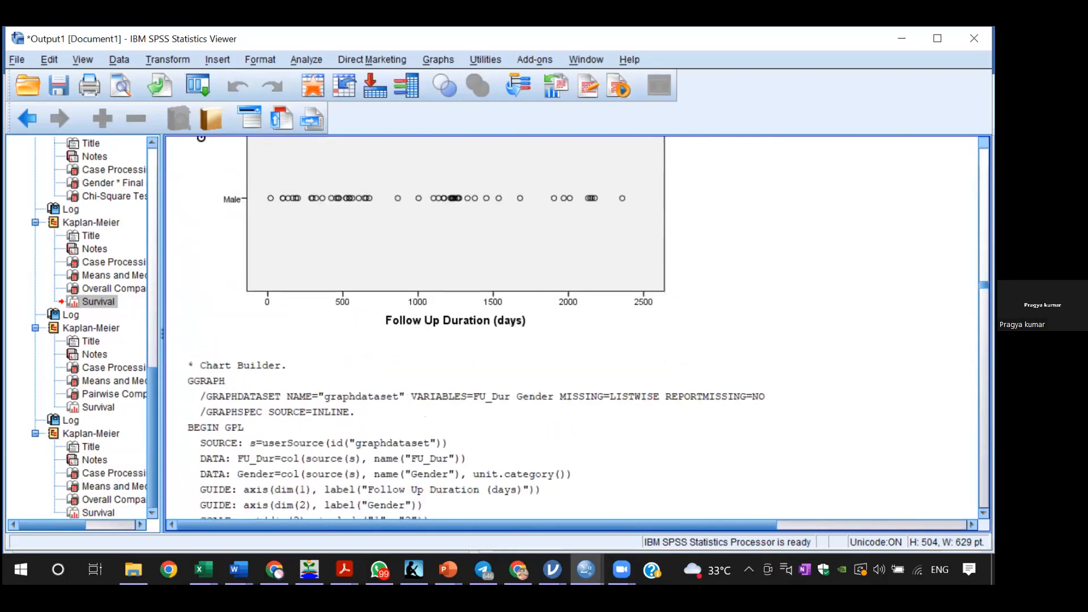
scroll(442, 326, "up", 20)
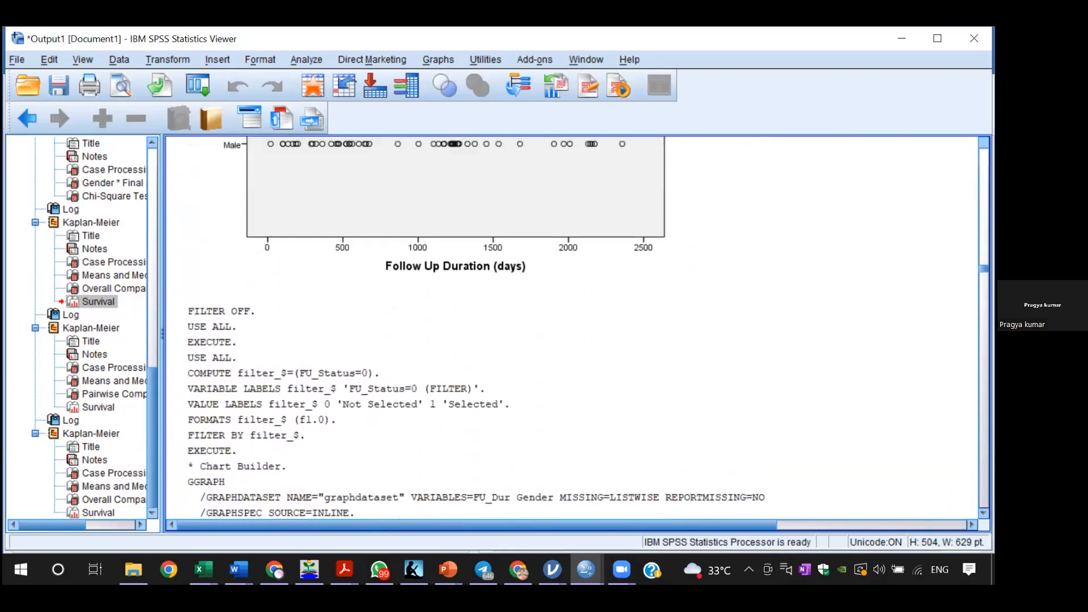
scroll(442, 326, "up", 20)
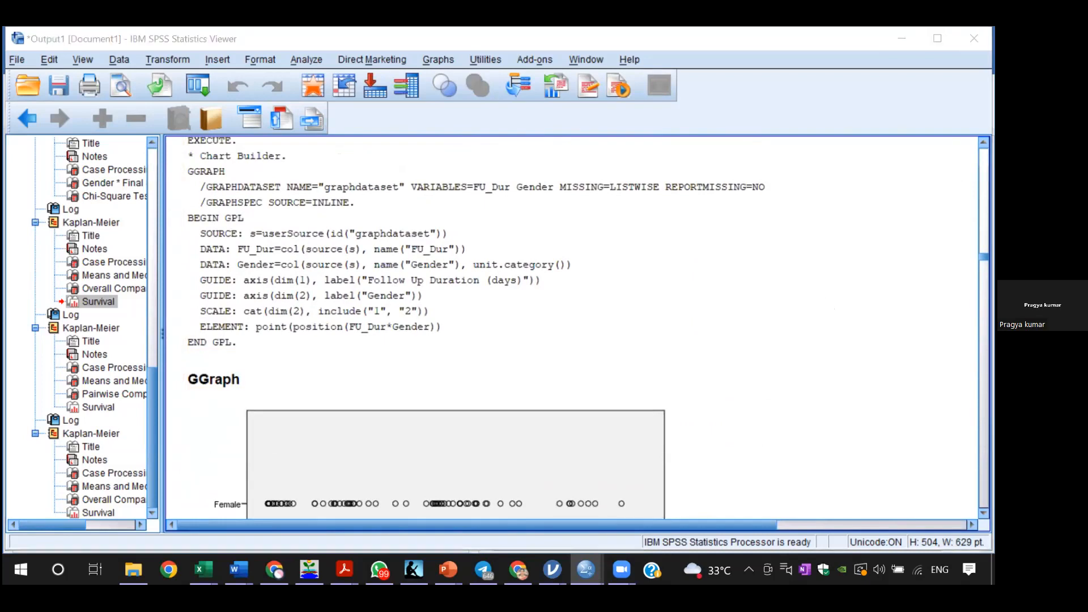
Run a Kaplan-Meier analysis with Follow Up Duration as time, FU_Status(1) as status and BMI Categories as factor
left_click(304, 57)
mouse_move(375, 204)
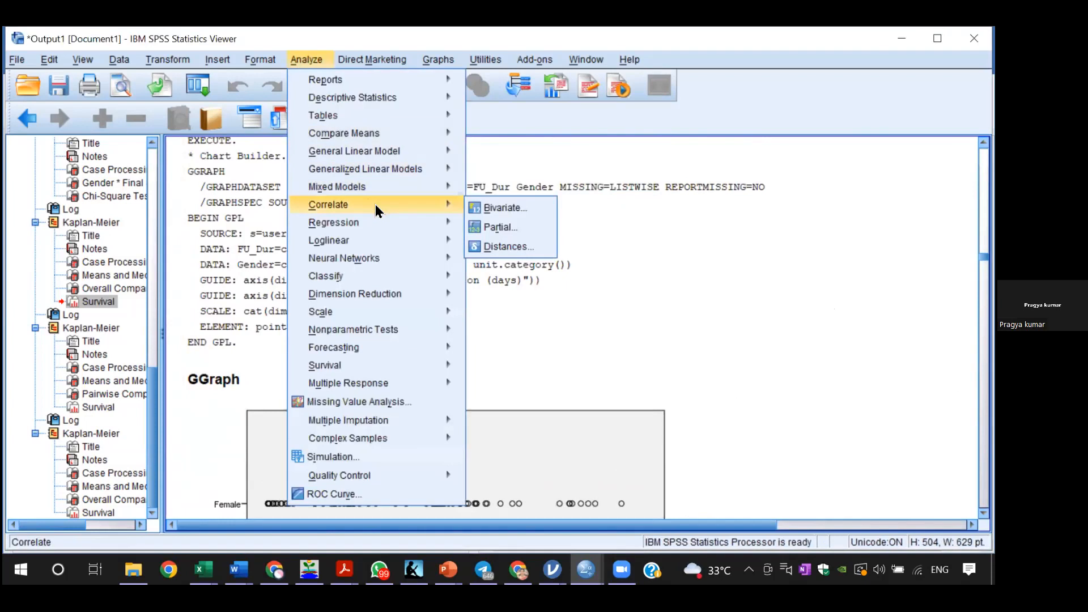
mouse_move(445, 366)
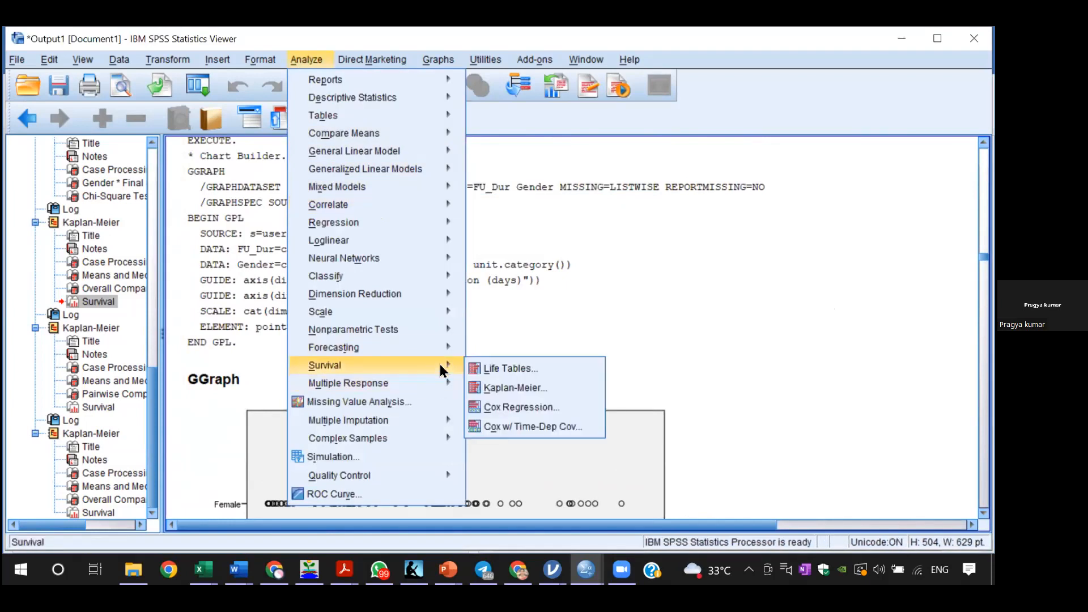
left_click(491, 391)
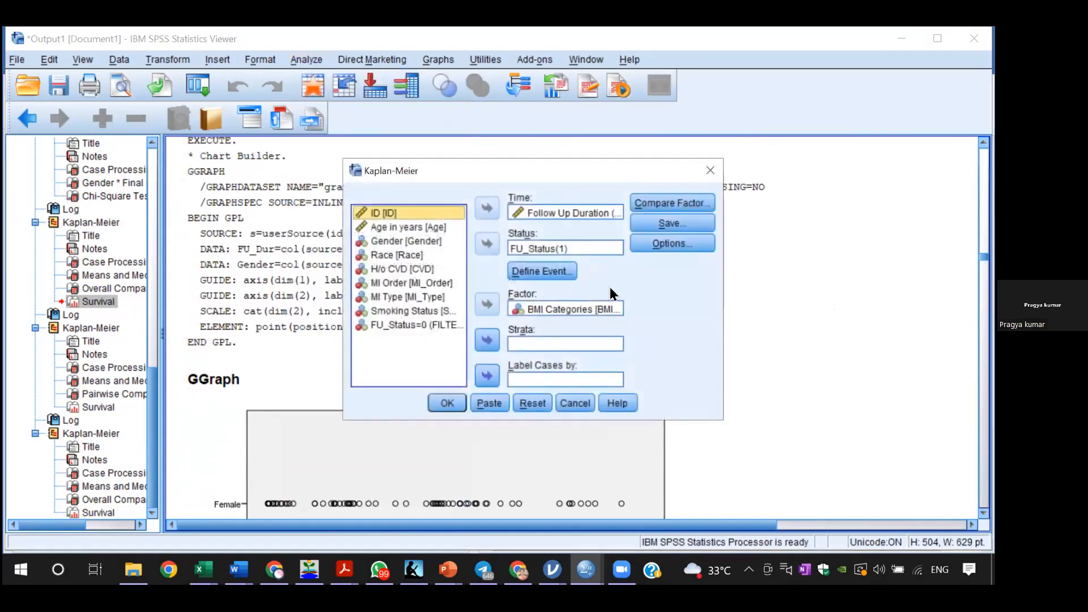
left_click(446, 402)
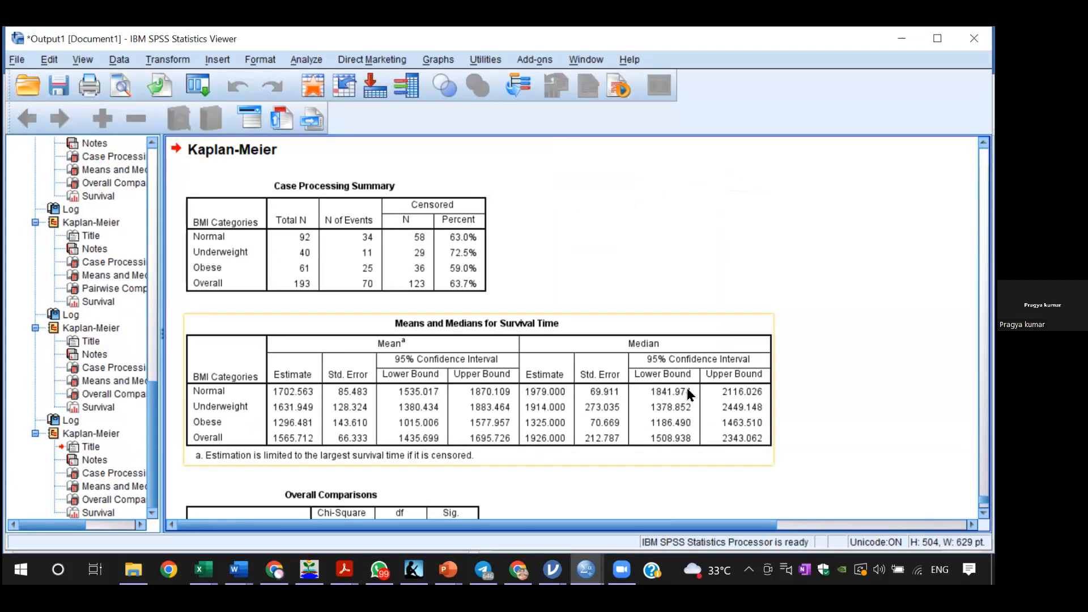
Examine the median survival estimates for the BMI categories, pointing out their standard errors in the means and medians table
left_click(847, 381)
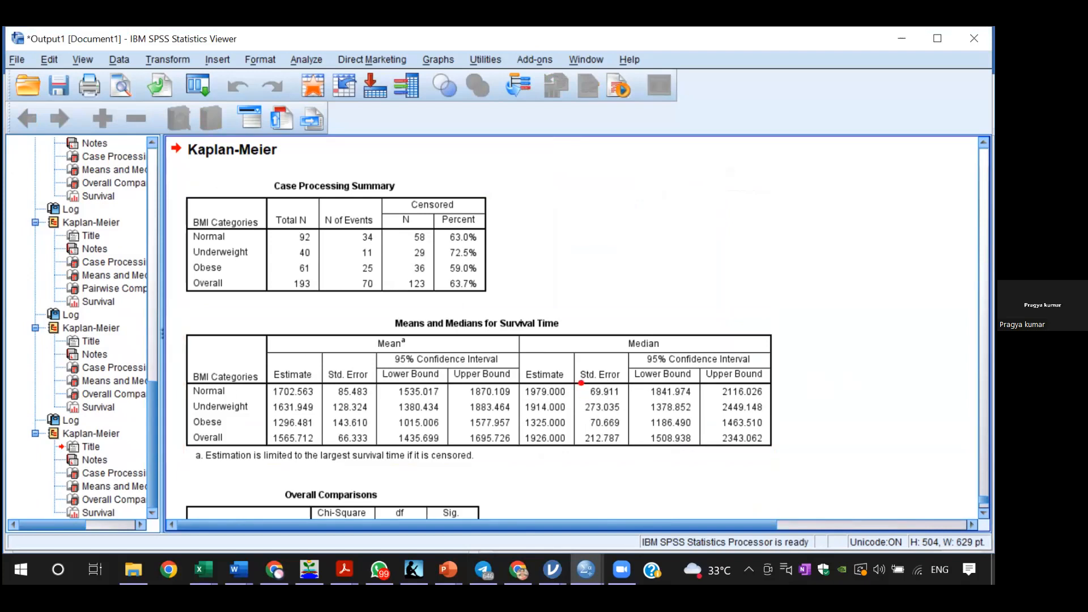
left_click_drag(581, 387, 623, 388)
left_click(574, 398)
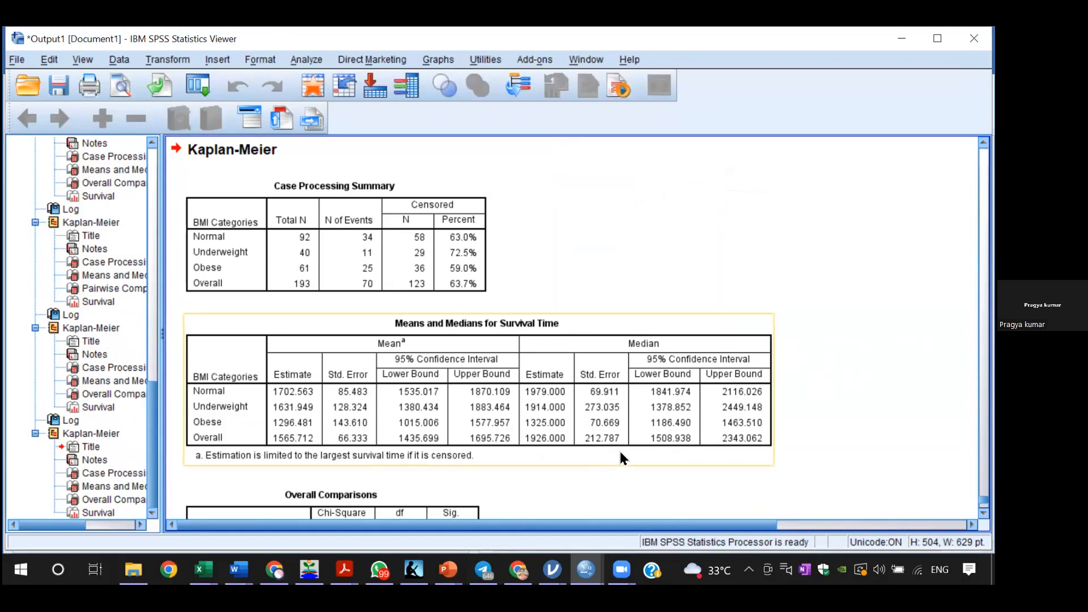
left_click(684, 474)
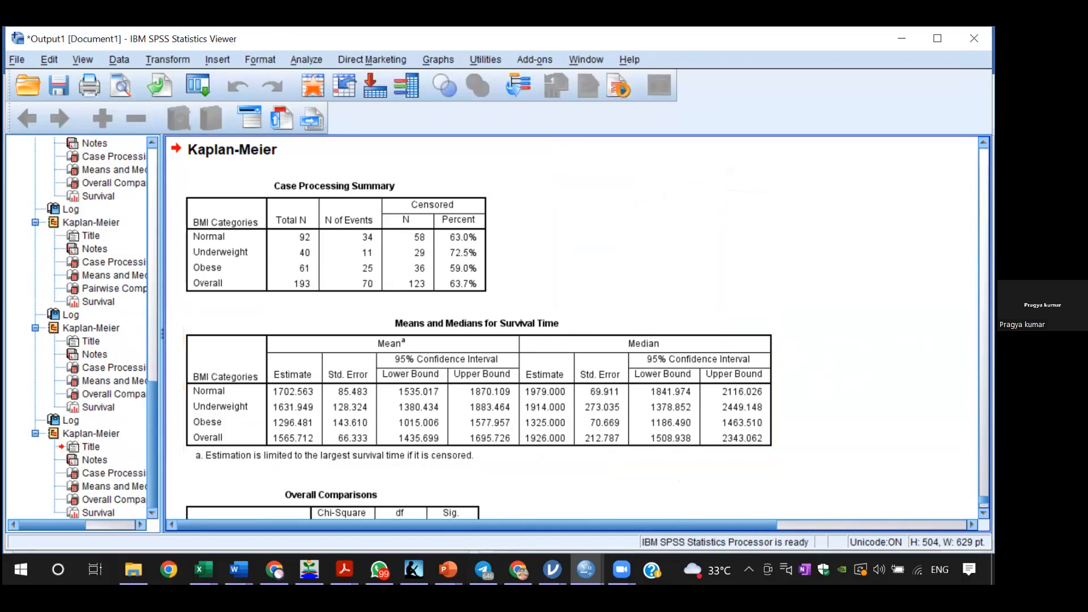
scroll(578, 330, "down", 1)
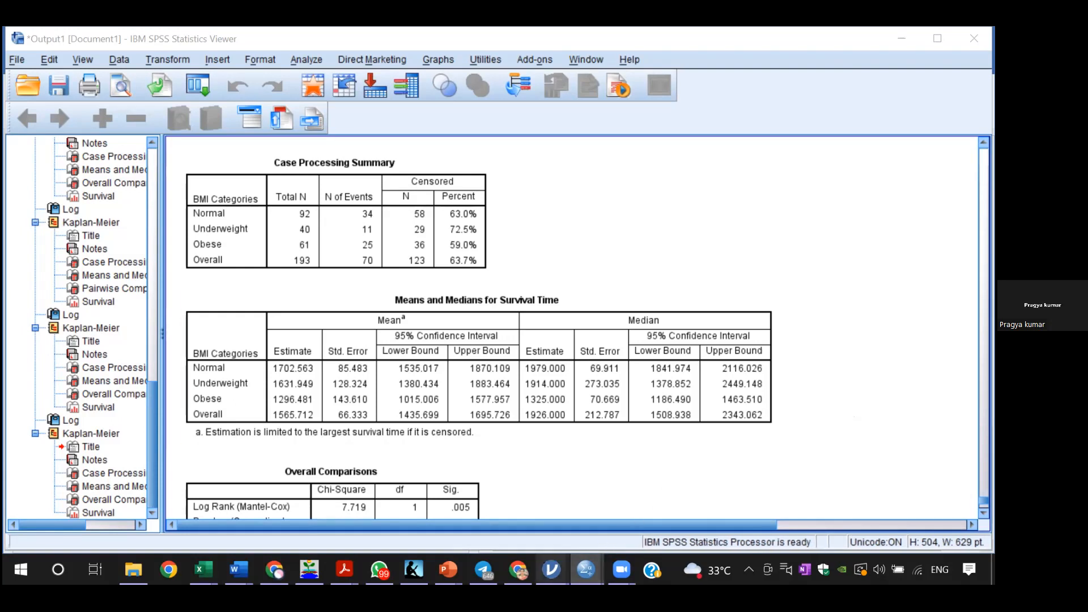
Switch to the Assignment Data File window in jamovi and remove the 95% confidence intervals from the Gender survival plot
mouse_move(551, 570)
left_click(635, 507)
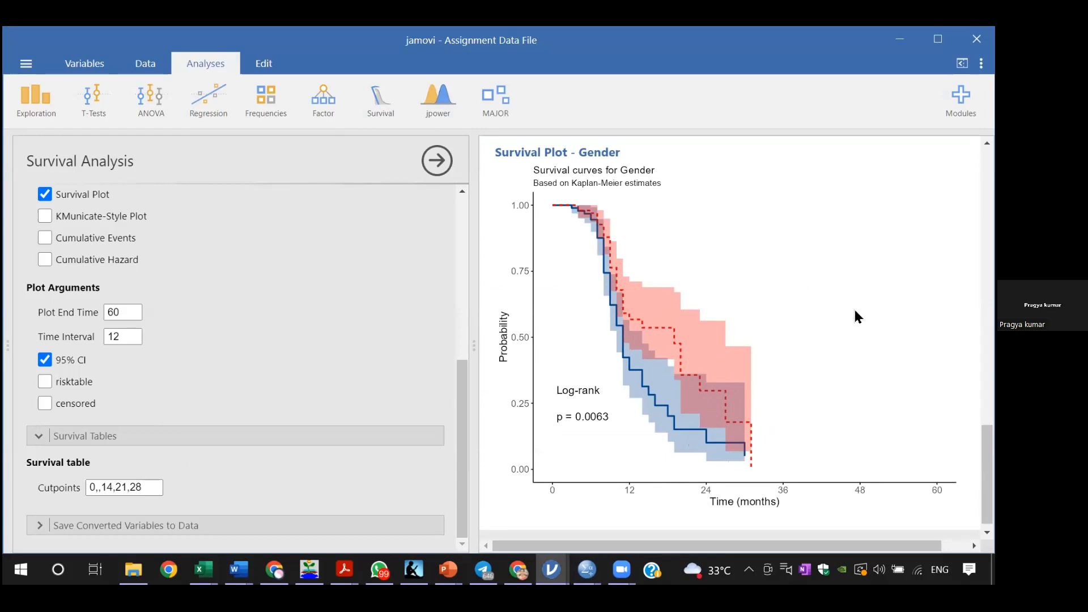
mouse_move(987, 475)
left_mouse_down()
mouse_move(988, 413)
mouse_move(987, 476)
left_mouse_up()
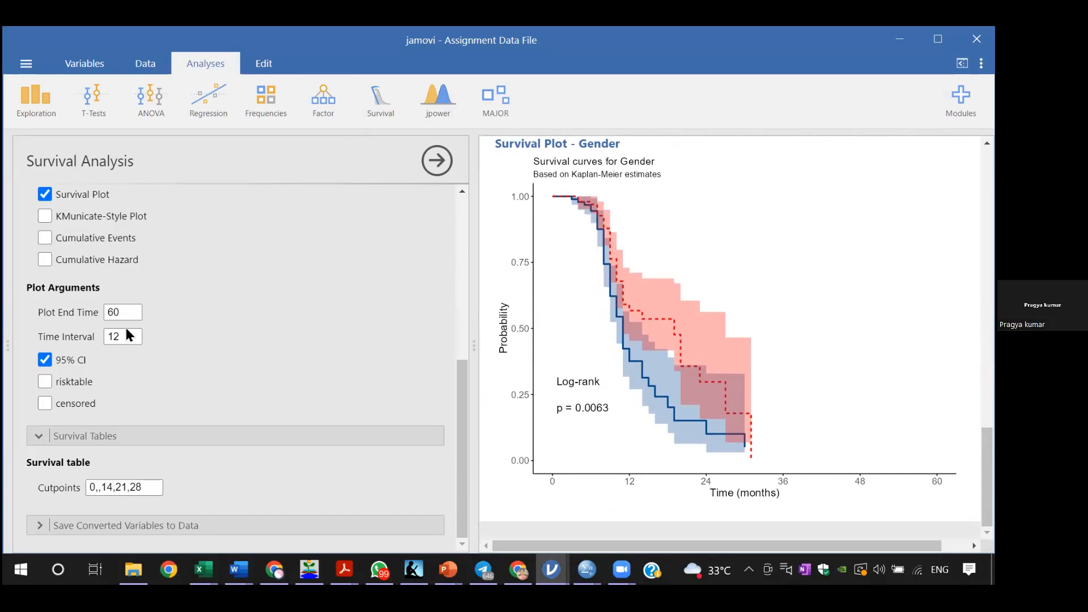
left_click(83, 360)
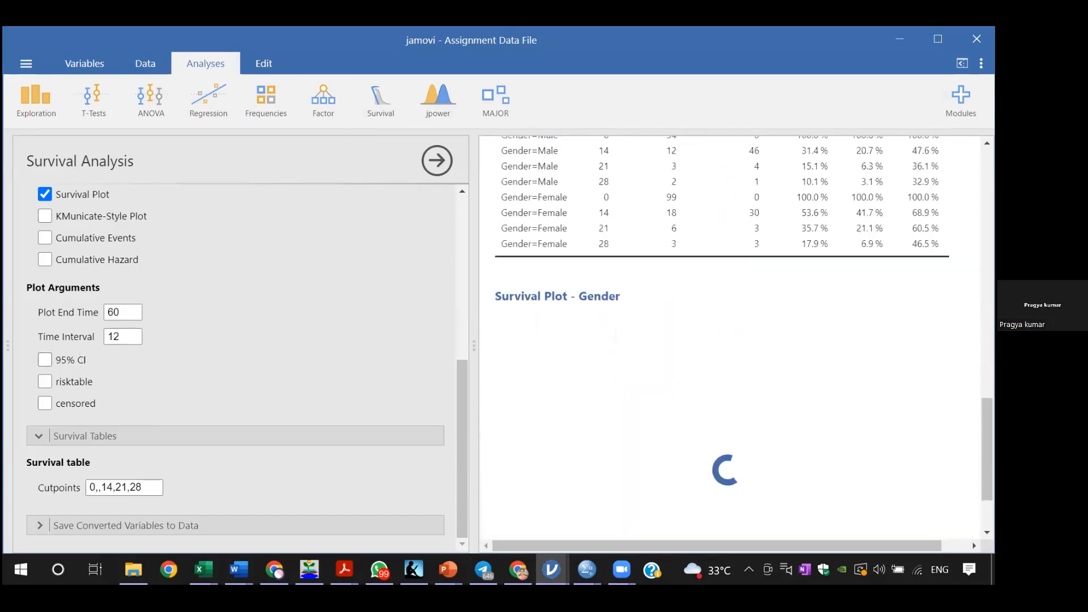
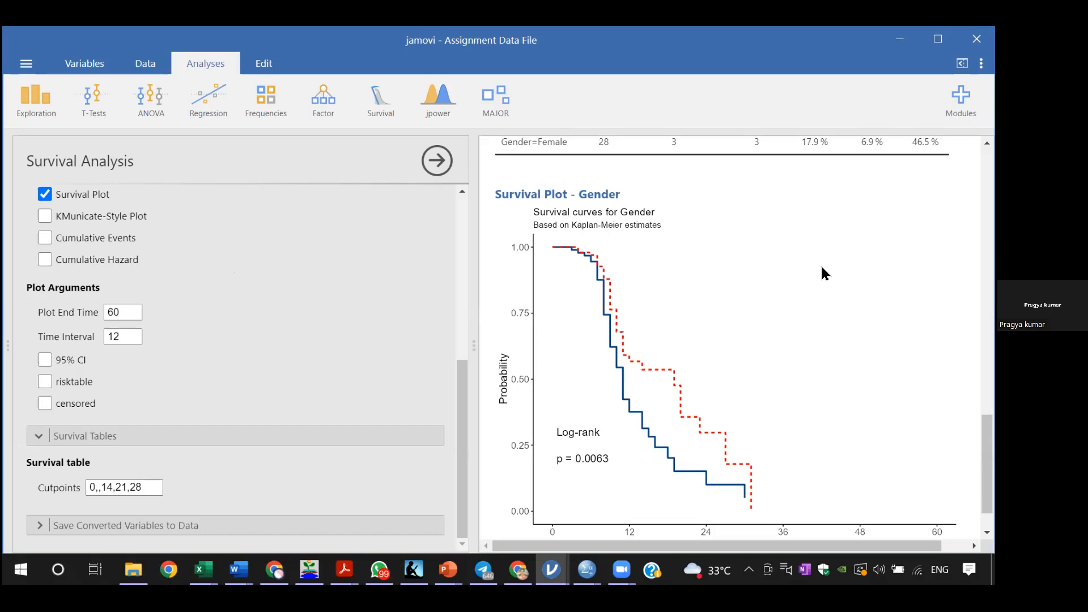
Show the image copy and export options for the Gender survival plot
scroll(987, 462, "down", 1)
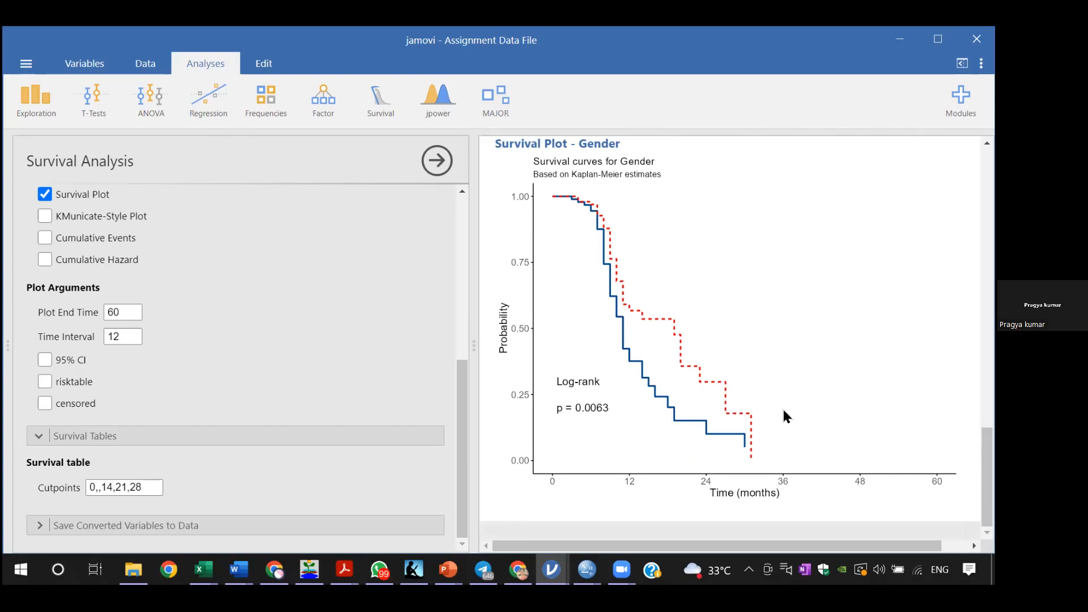
right_click(805, 402)
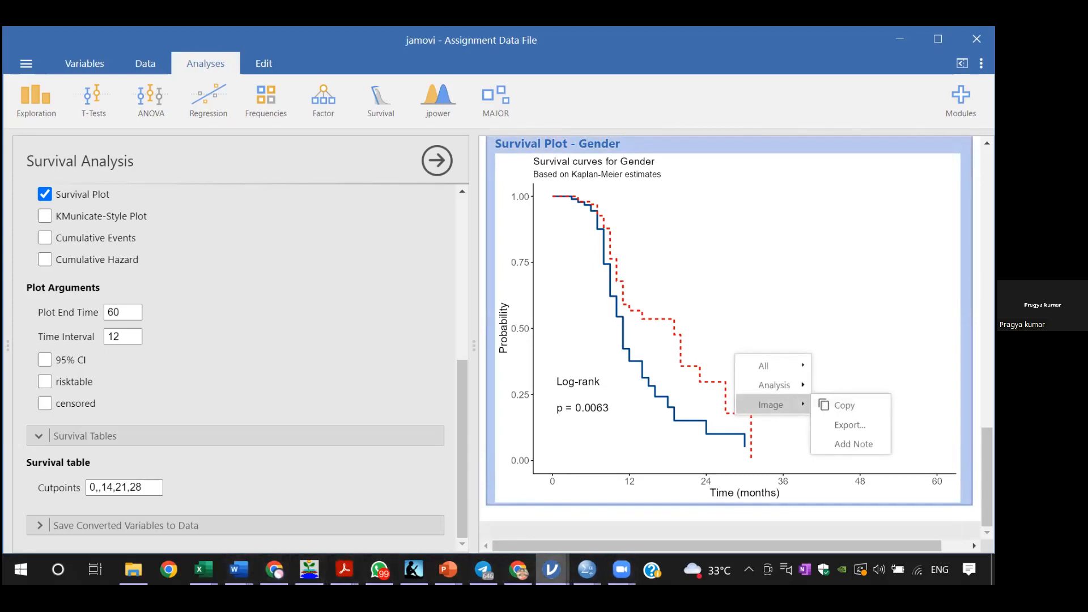
Switch to the SPSS Output1 window and check the Copy Special formats offered for the BMI Categories survival chart, without copying it
mouse_move(585, 568)
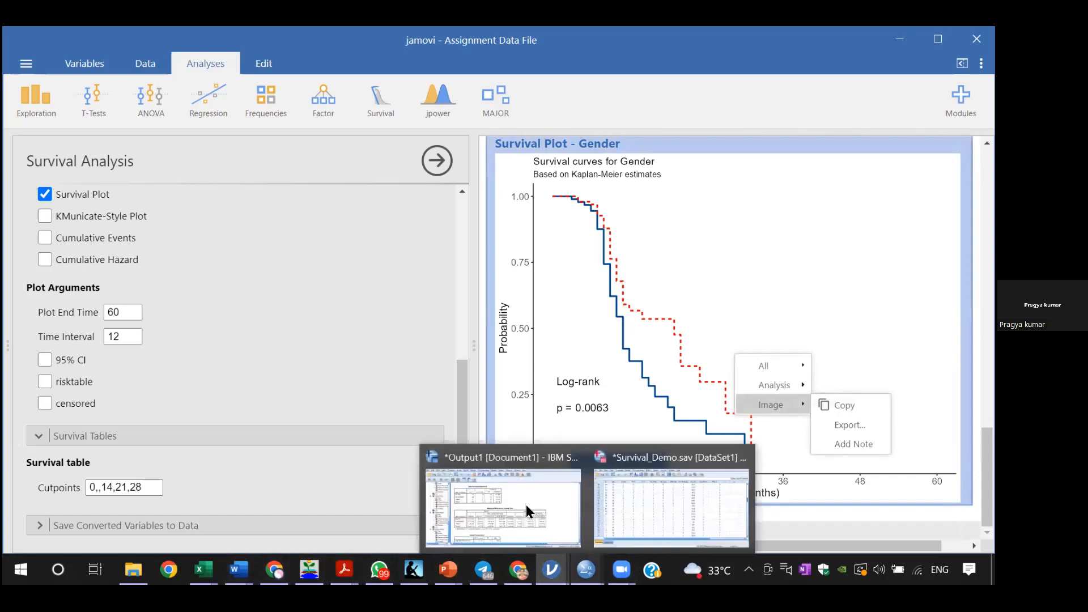
left_click(503, 505)
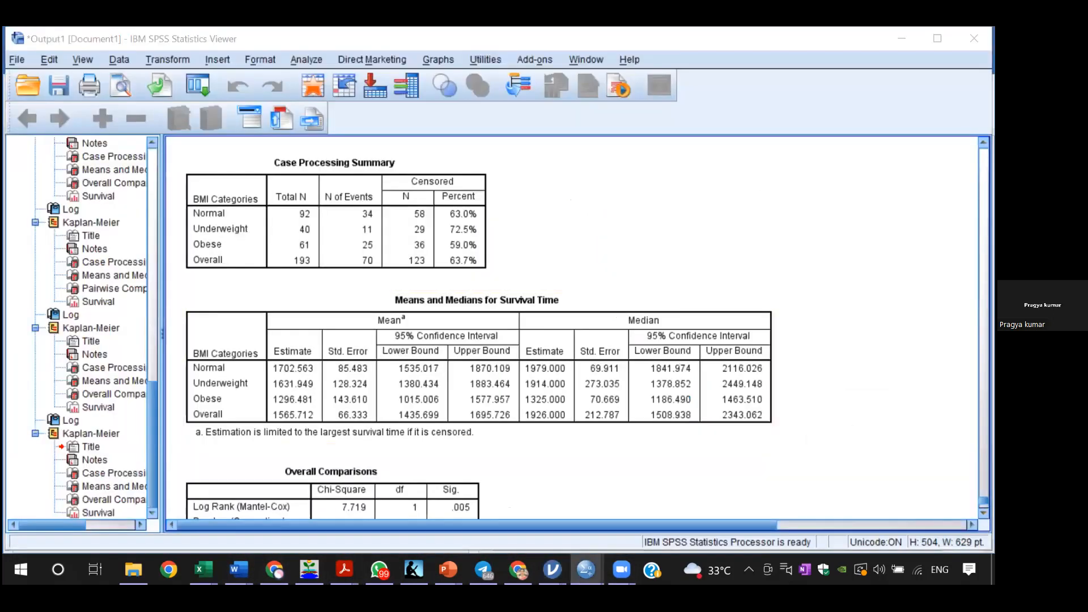
scroll(572, 329, "down", 1)
scroll(718, 156, "up", 6)
scroll(717, 156, "down", 11)
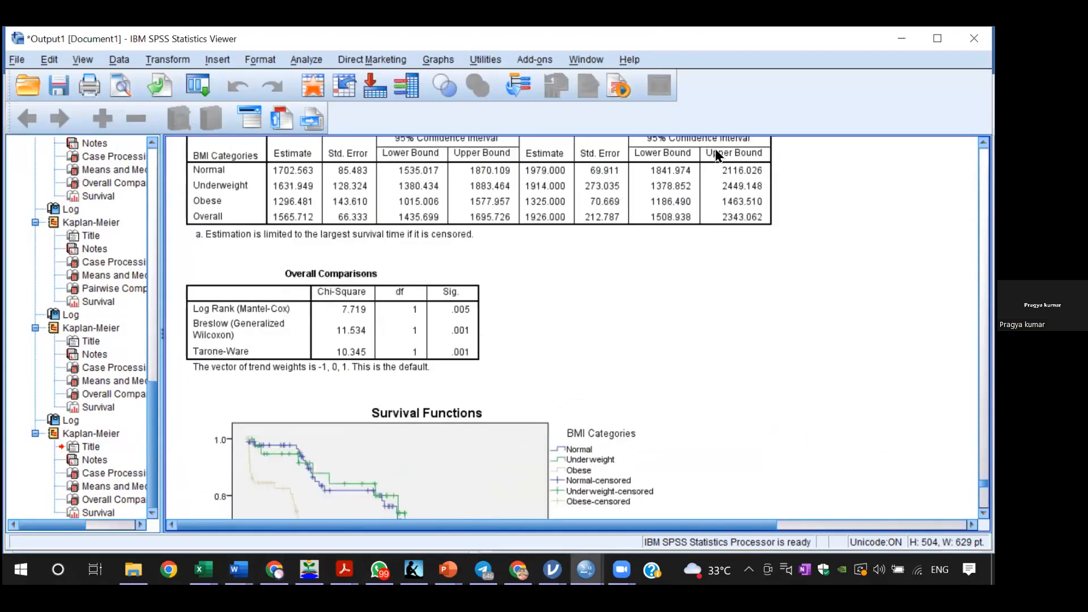
scroll(718, 157, "up", 1)
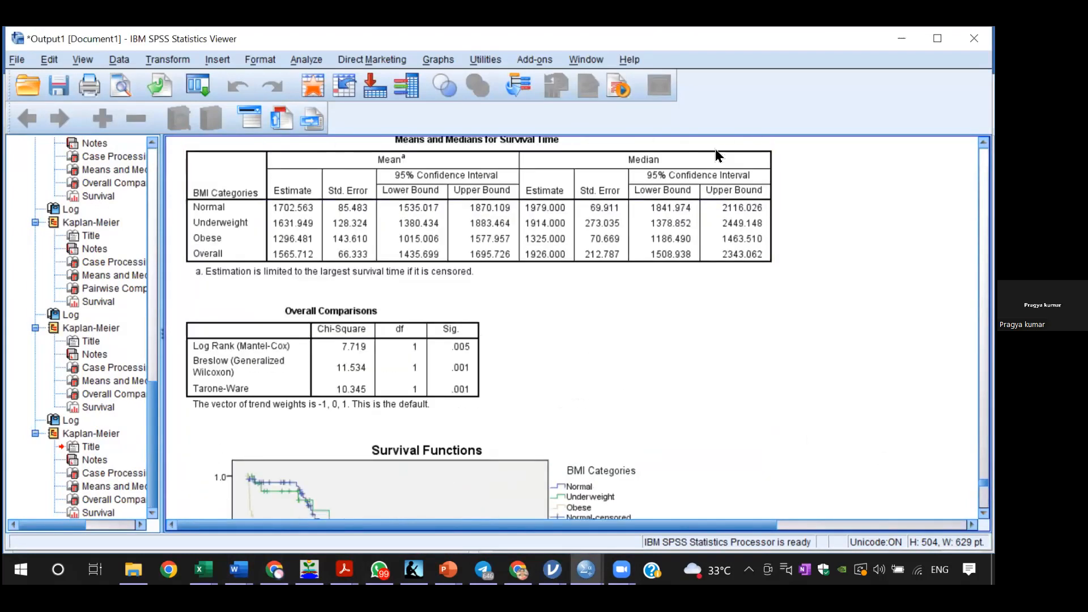
right_click(445, 476)
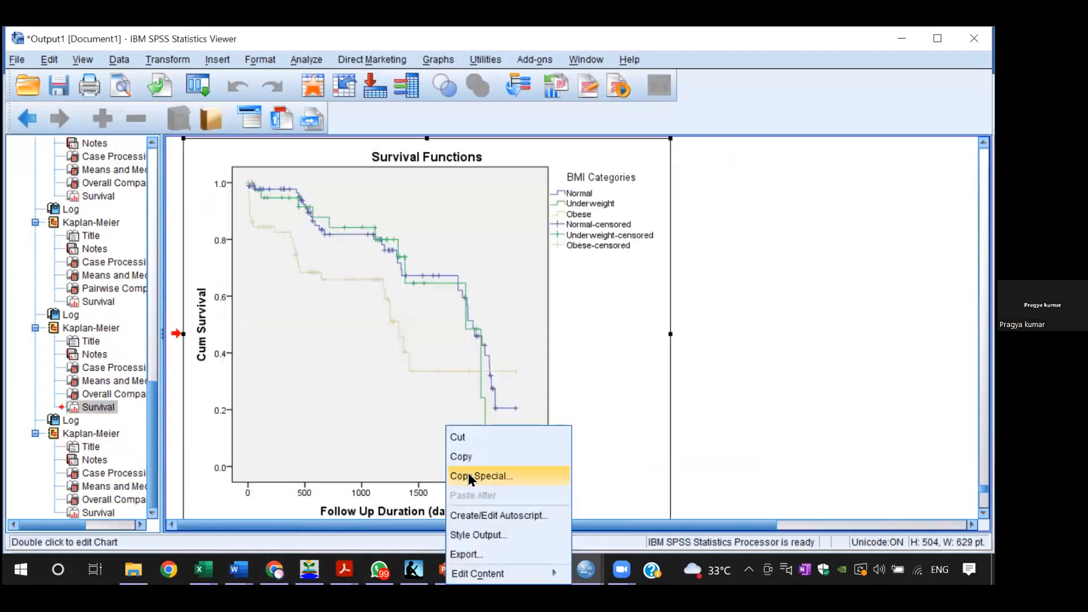
left_click(470, 477)
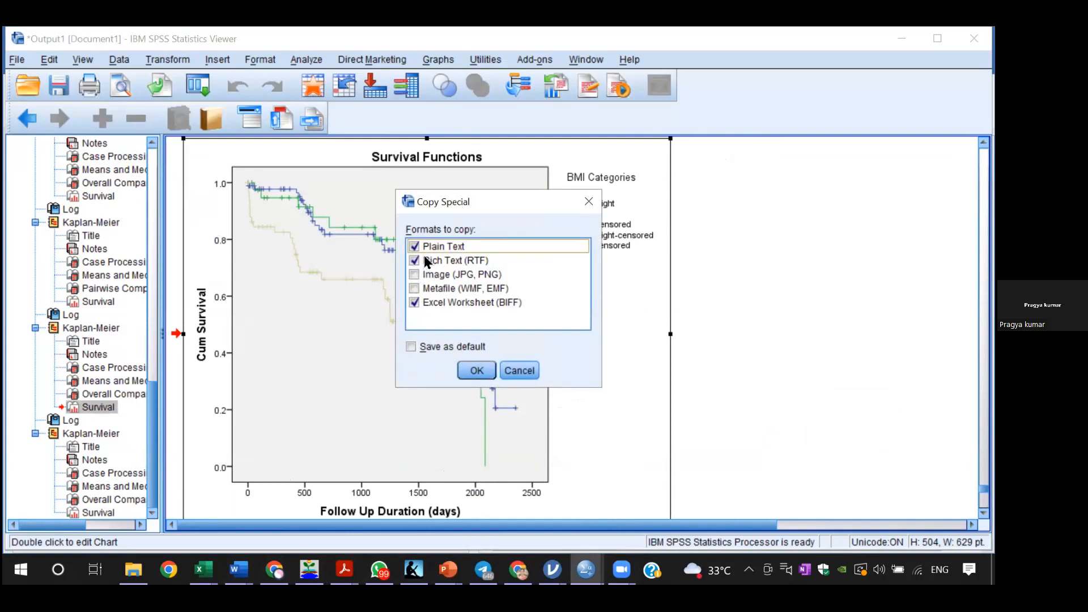
left_click(589, 201)
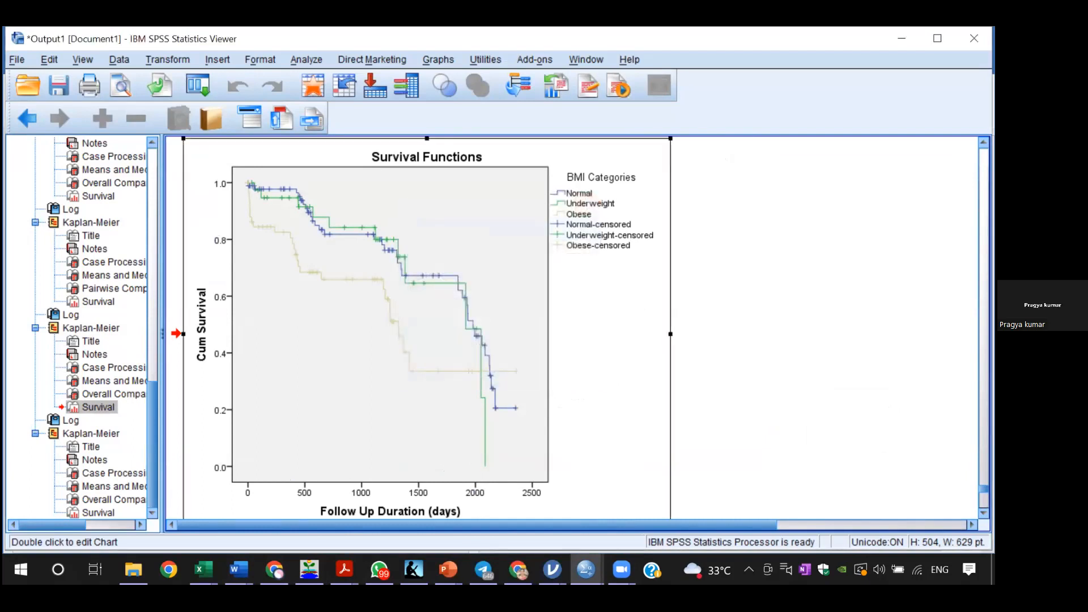
scroll(420, 329, "up", 10)
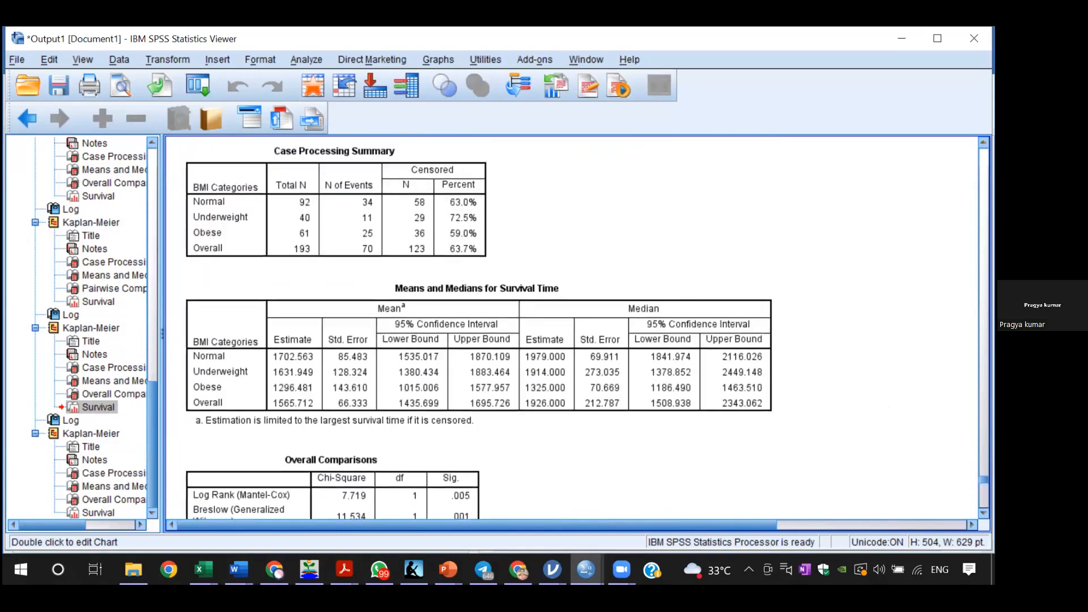
Return to the jamovi Assignment Data File window and review the Gender survival plot's image options again, then dismiss them
mouse_move(586, 570)
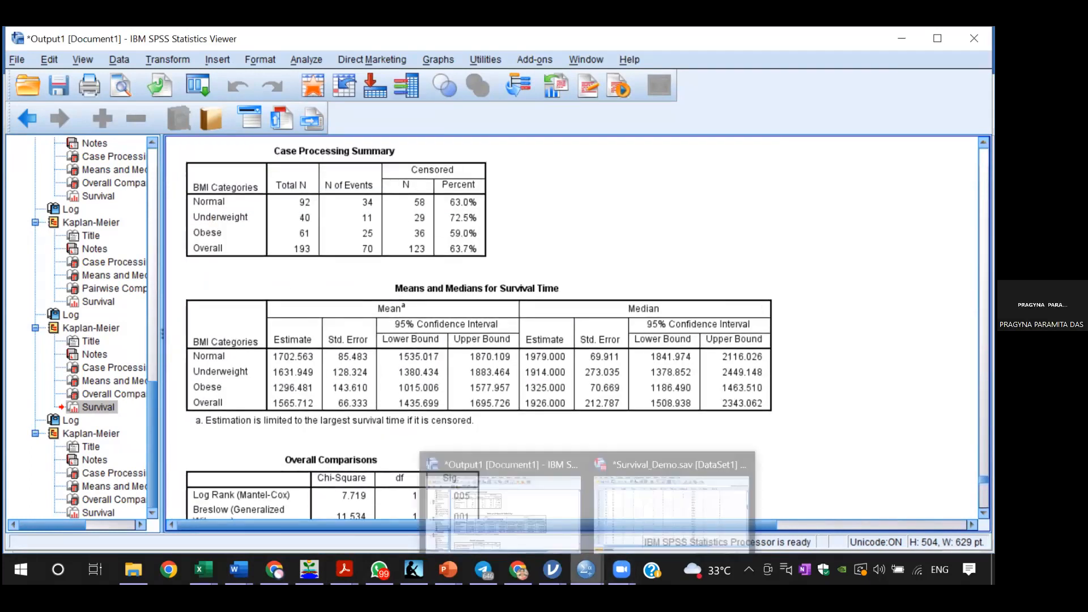
mouse_move(552, 570)
left_click(638, 513)
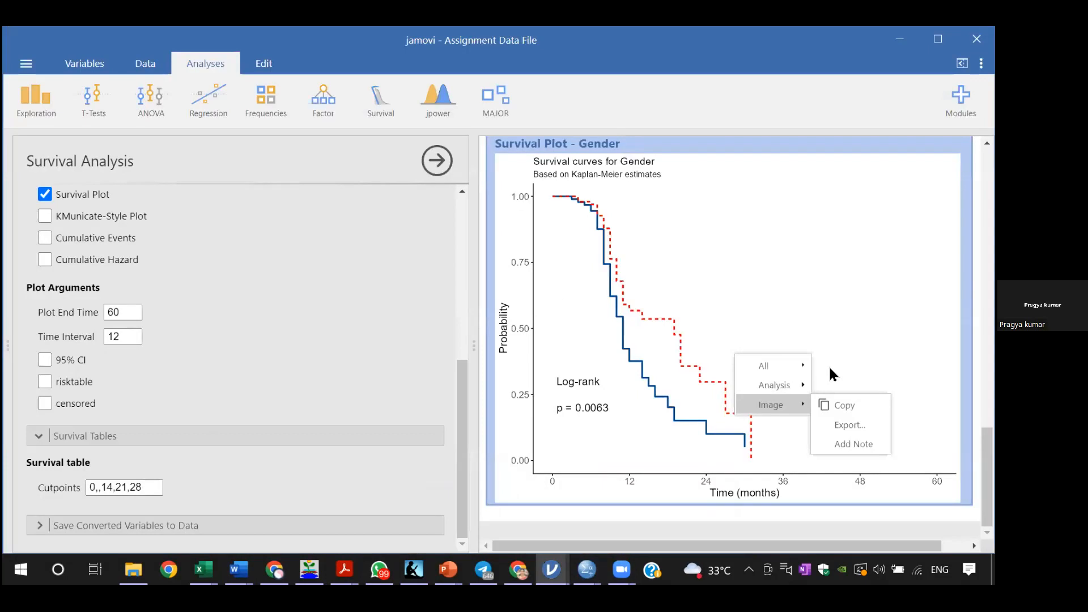
right_click(848, 320)
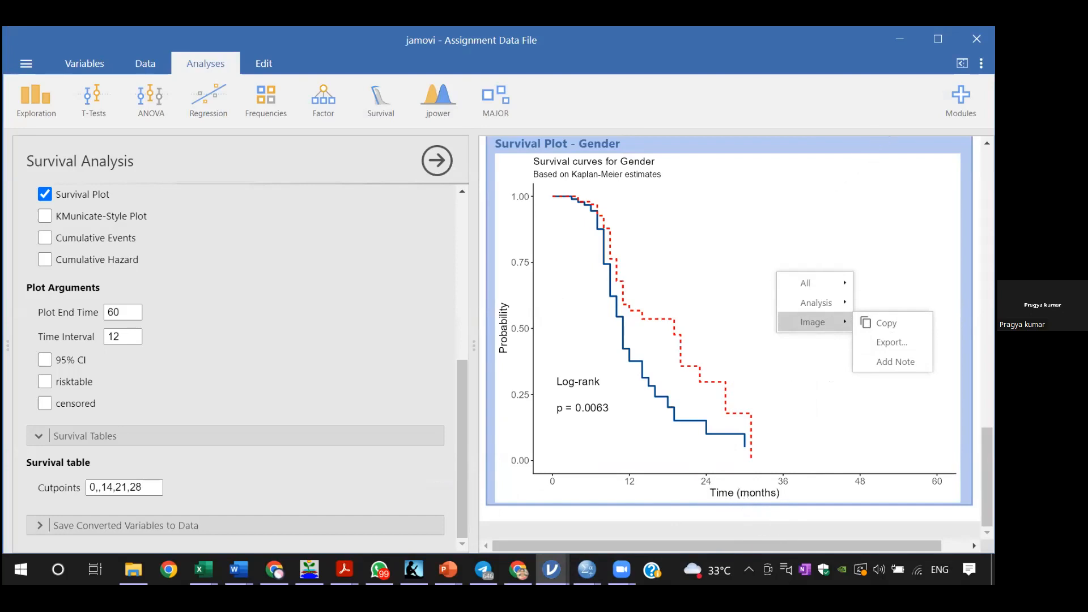
key("Escape")
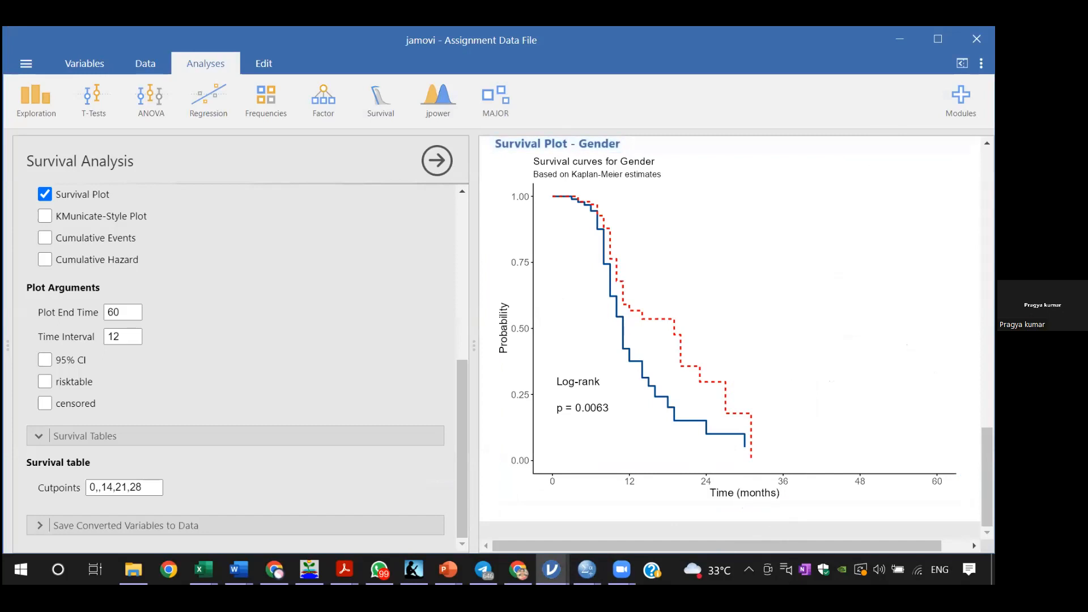